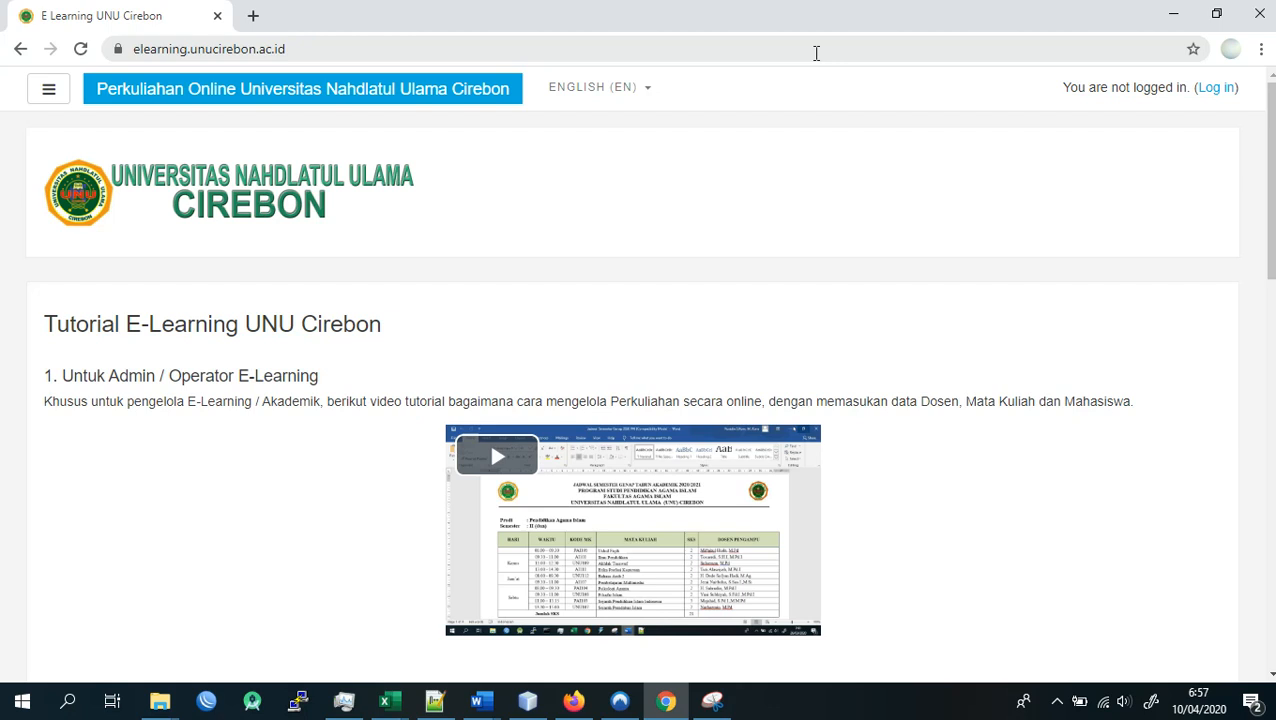
- Switch to Word and view the Laporan Praktikum PBO 1 document
left_click(483, 703)
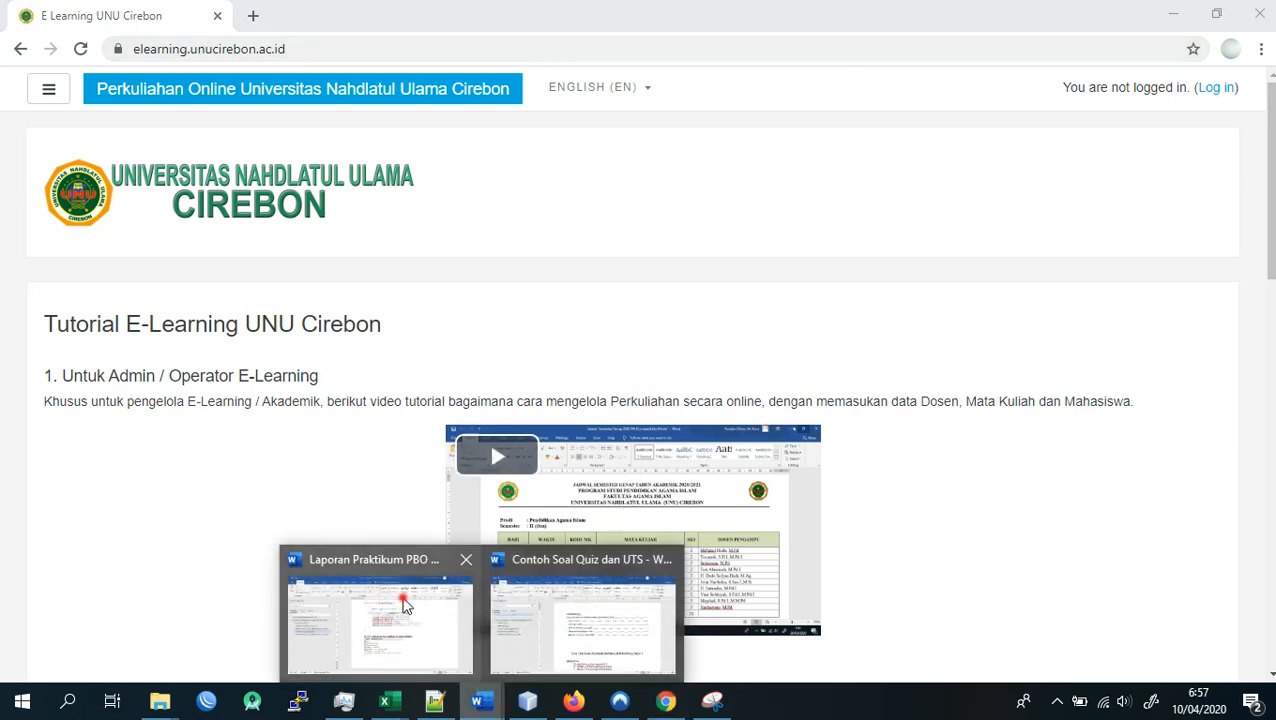
left_click(404, 605)
scroll(594, 487, "up", 10)
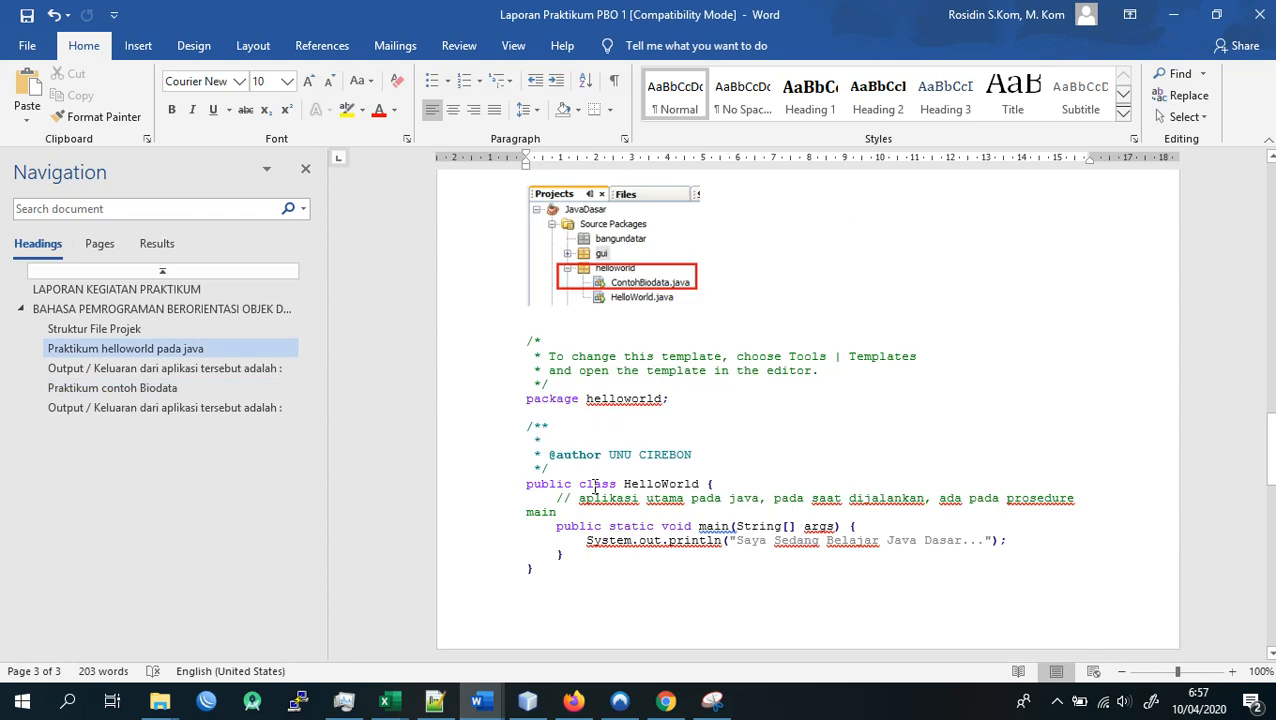
- Bring up the Contoh Soal Quiz dan UTS document and review its question sections from Pilihan Ganda through Soal Essay, menulis source code
mouse_move(483, 703)
left_click(534, 624)
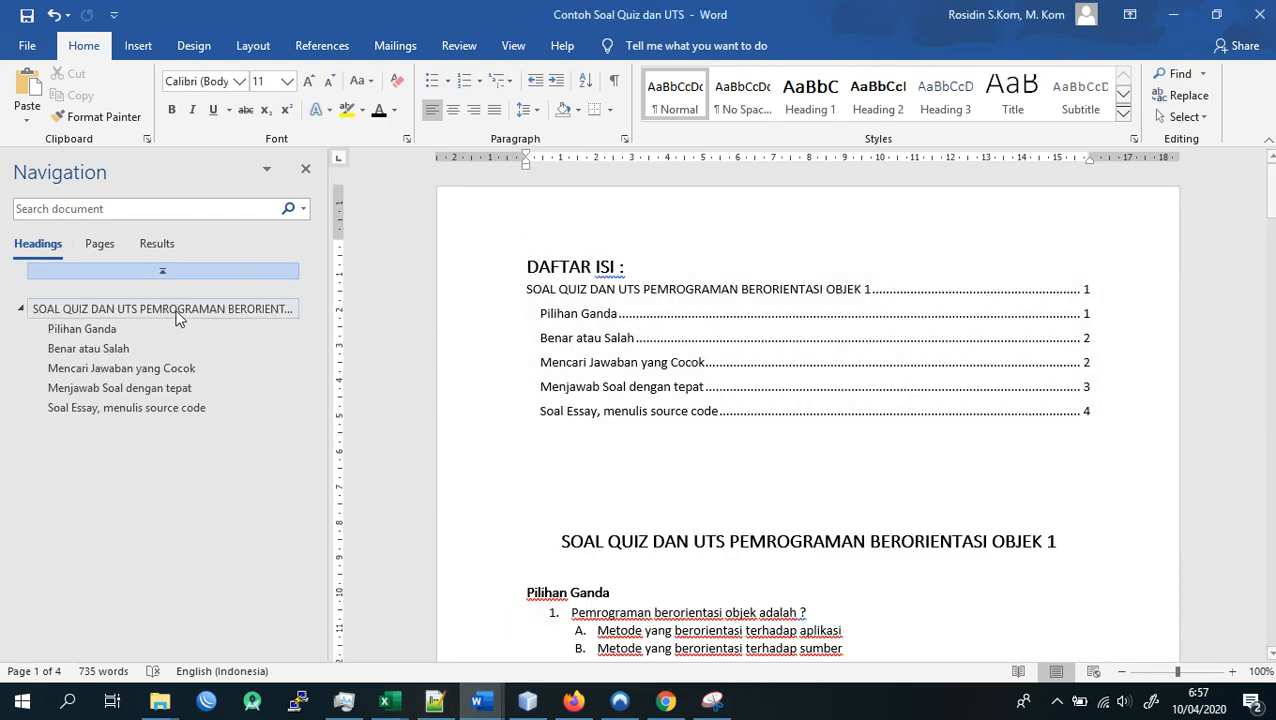
left_click(120, 328)
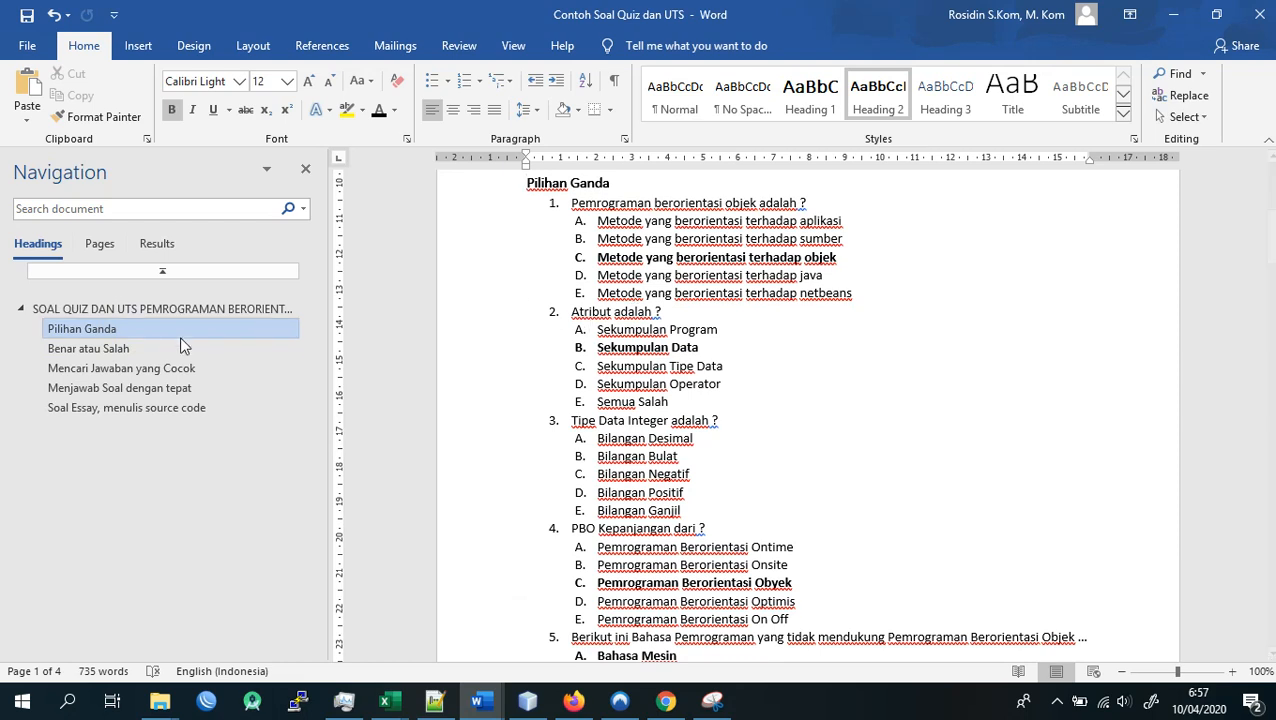
left_click(142, 349)
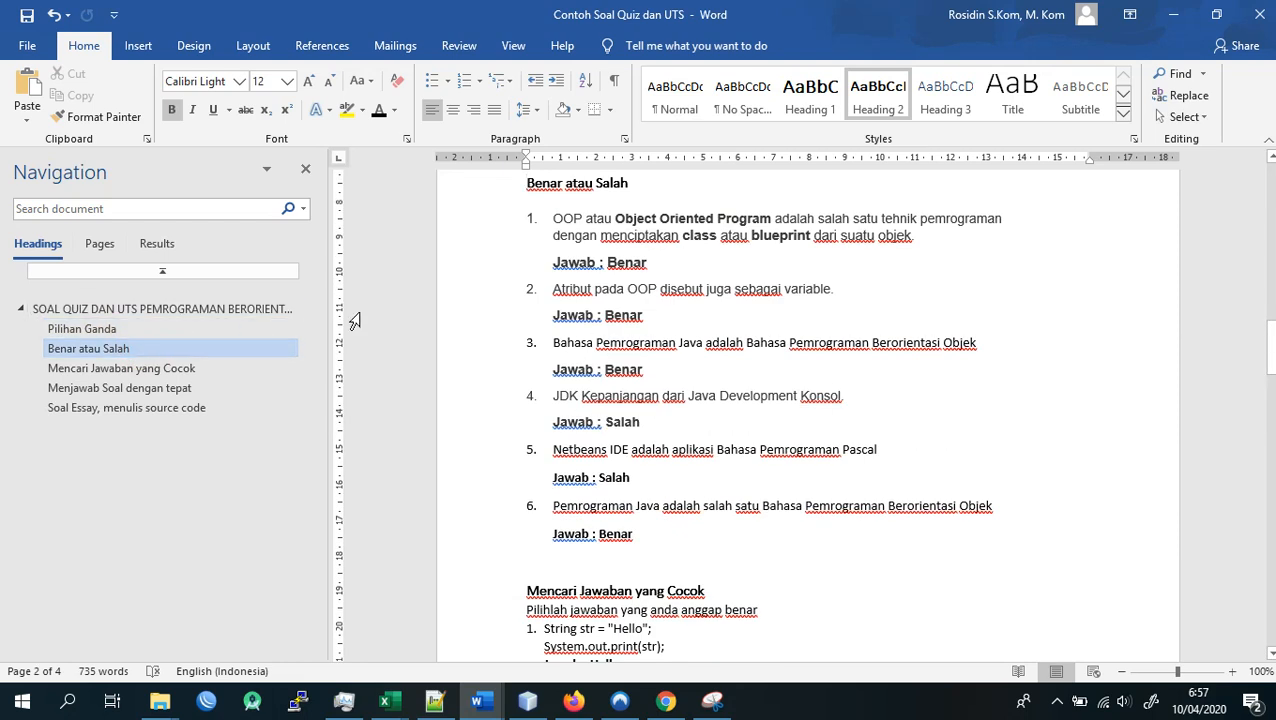
left_click(176, 368)
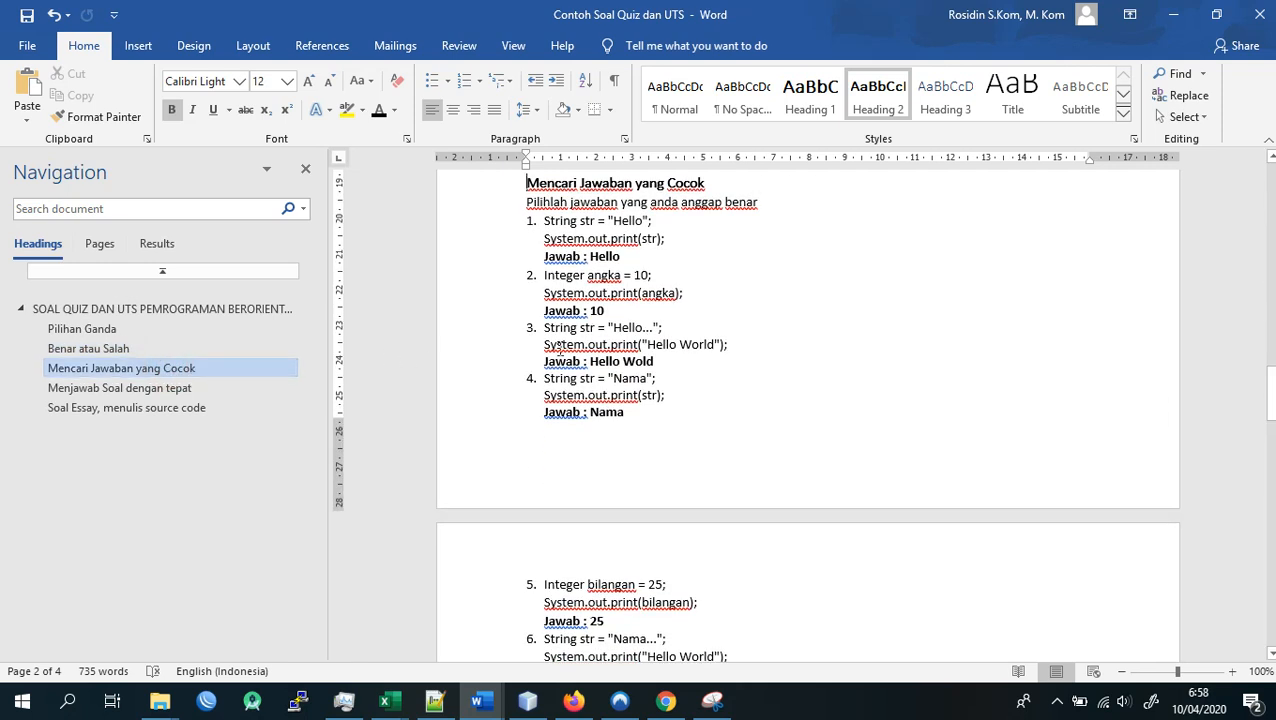
left_click(185, 392)
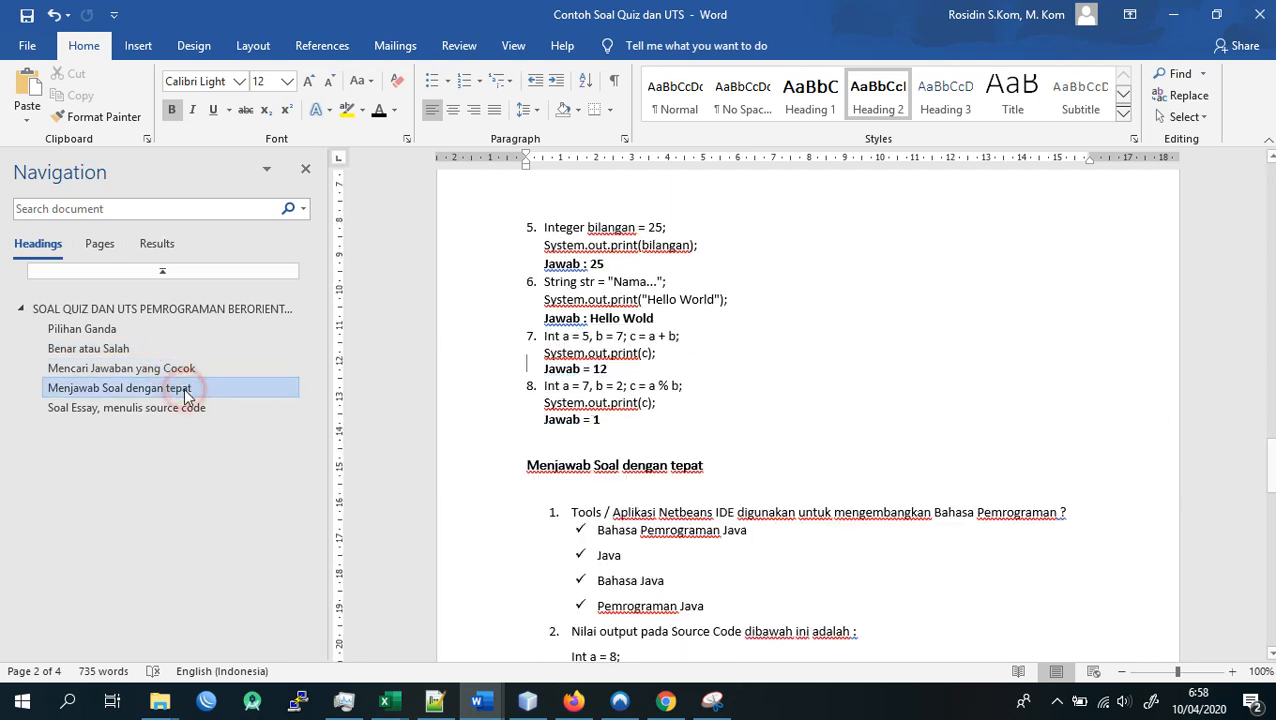
scroll(544, 379, "down", 3)
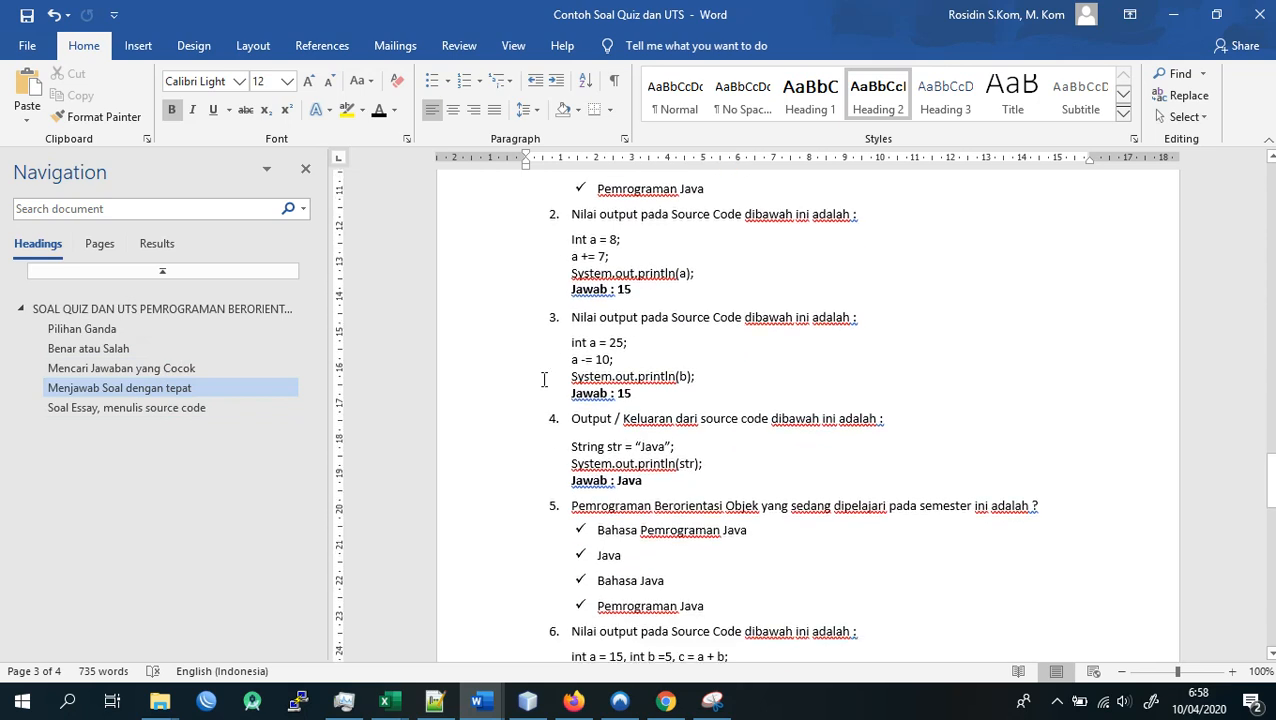
scroll(544, 379, "down", 3)
left_click(172, 401)
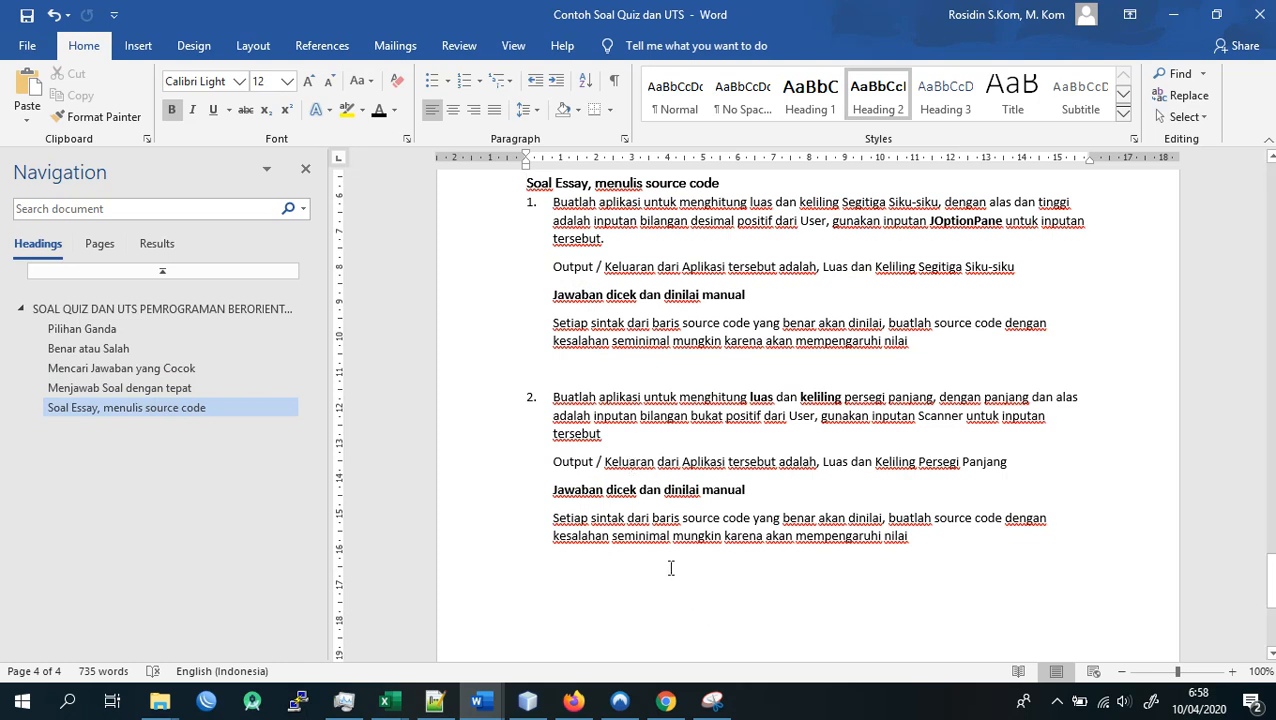
- Switch to Chrome and open the login page of elearning.unucirebon.ac.id
left_click(664, 695)
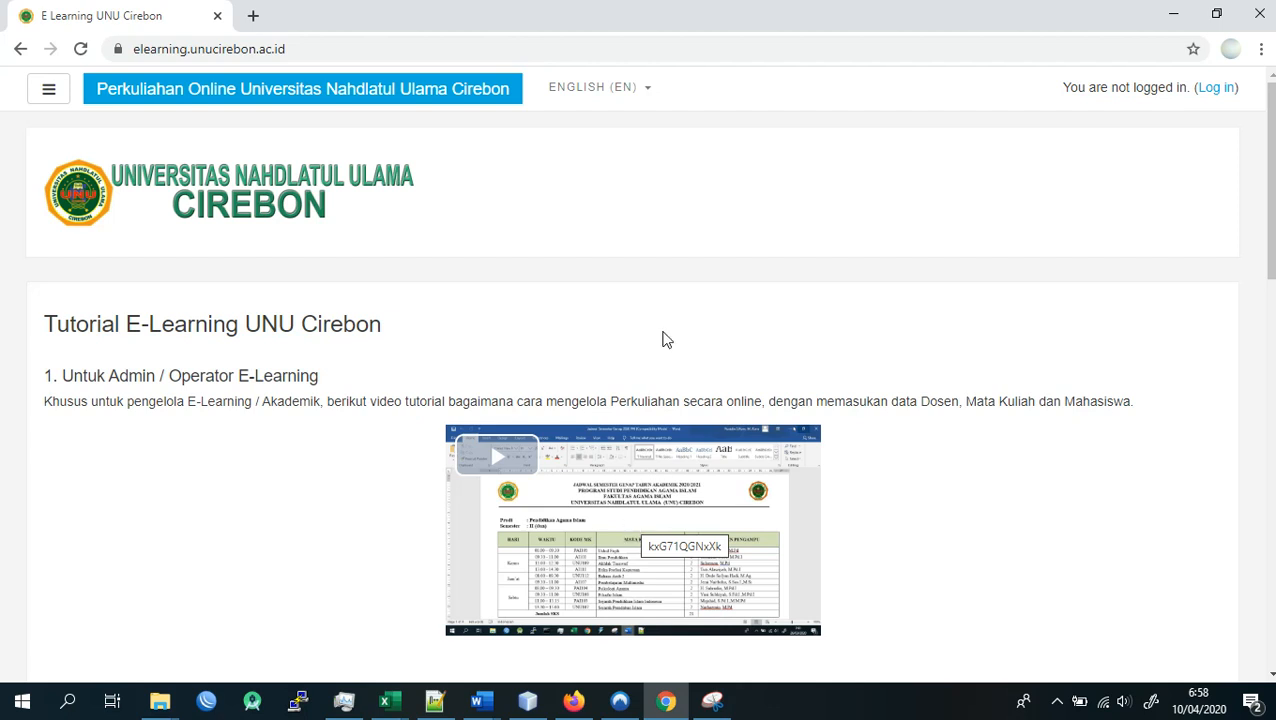
left_click(365, 42)
left_click(349, 46)
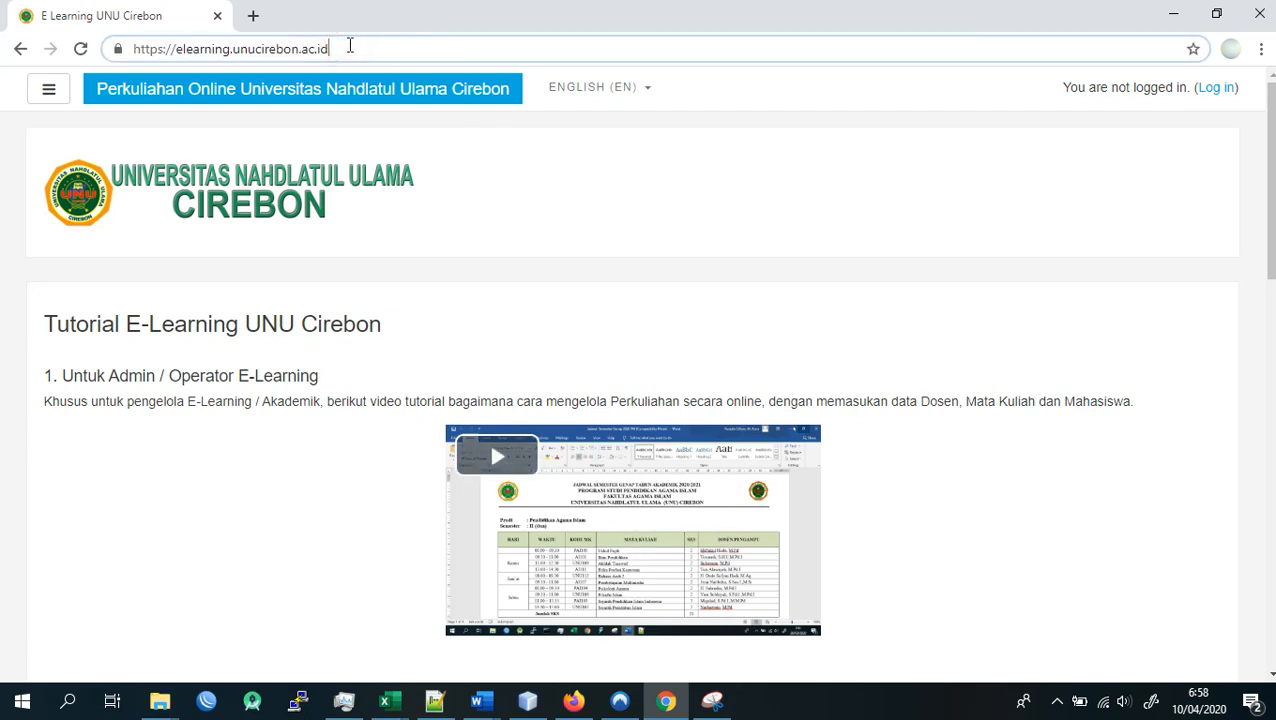
left_click(460, 157)
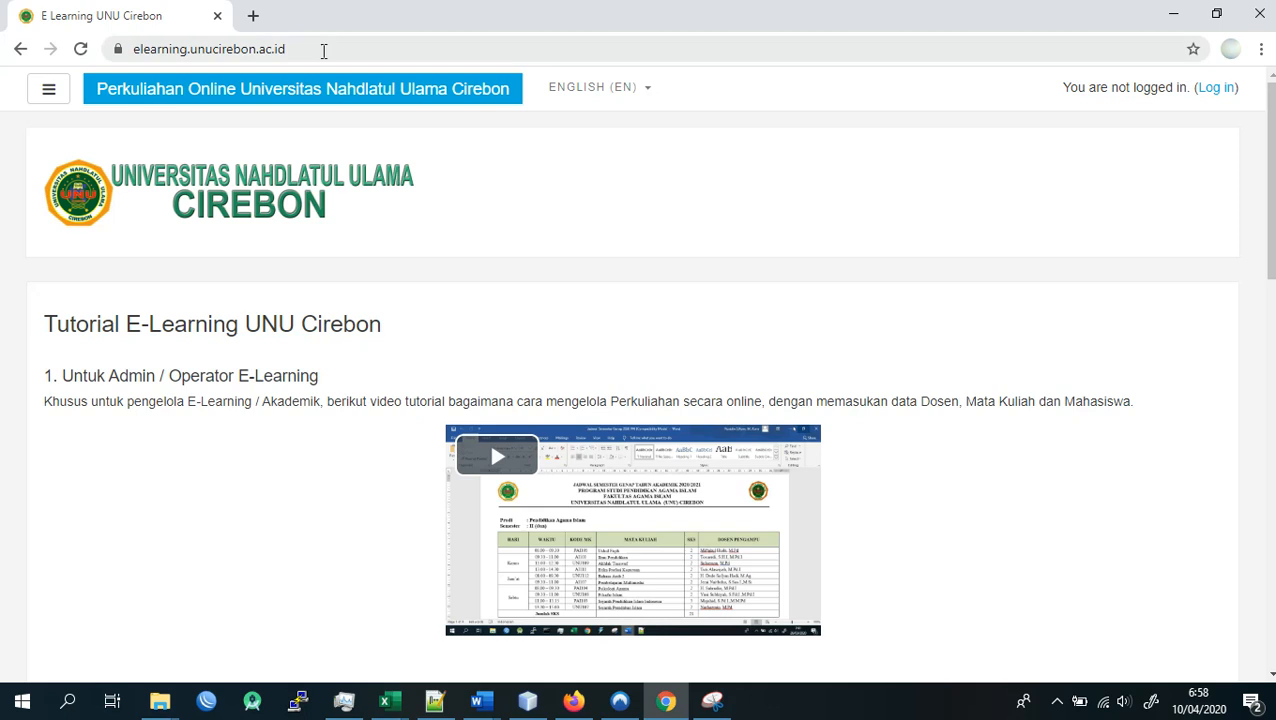
left_click(196, 52)
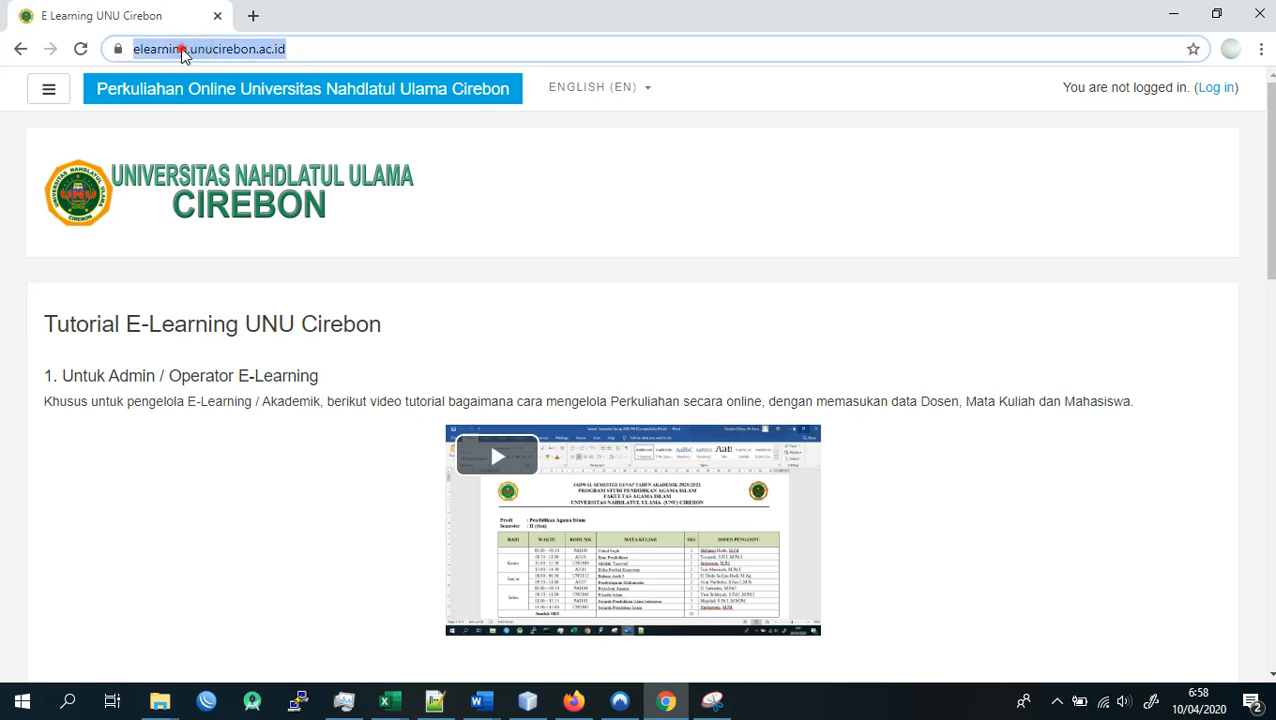
left_click(219, 50)
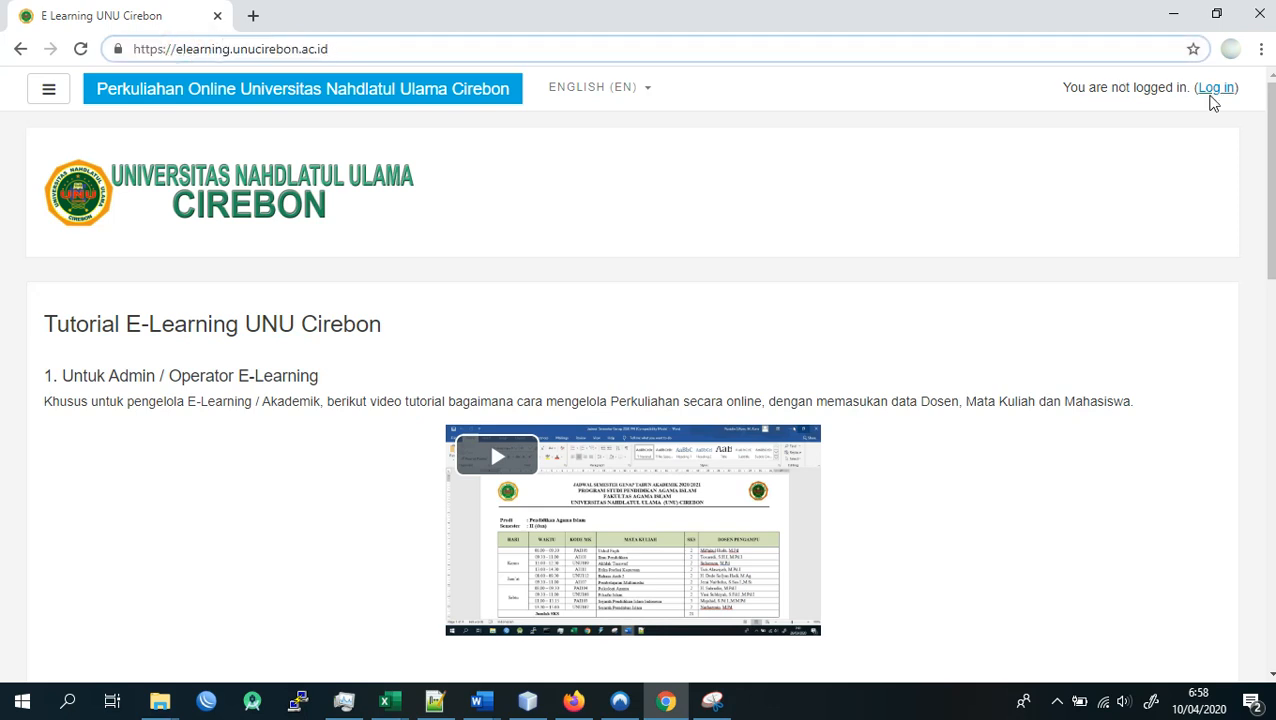
left_click(1212, 92)
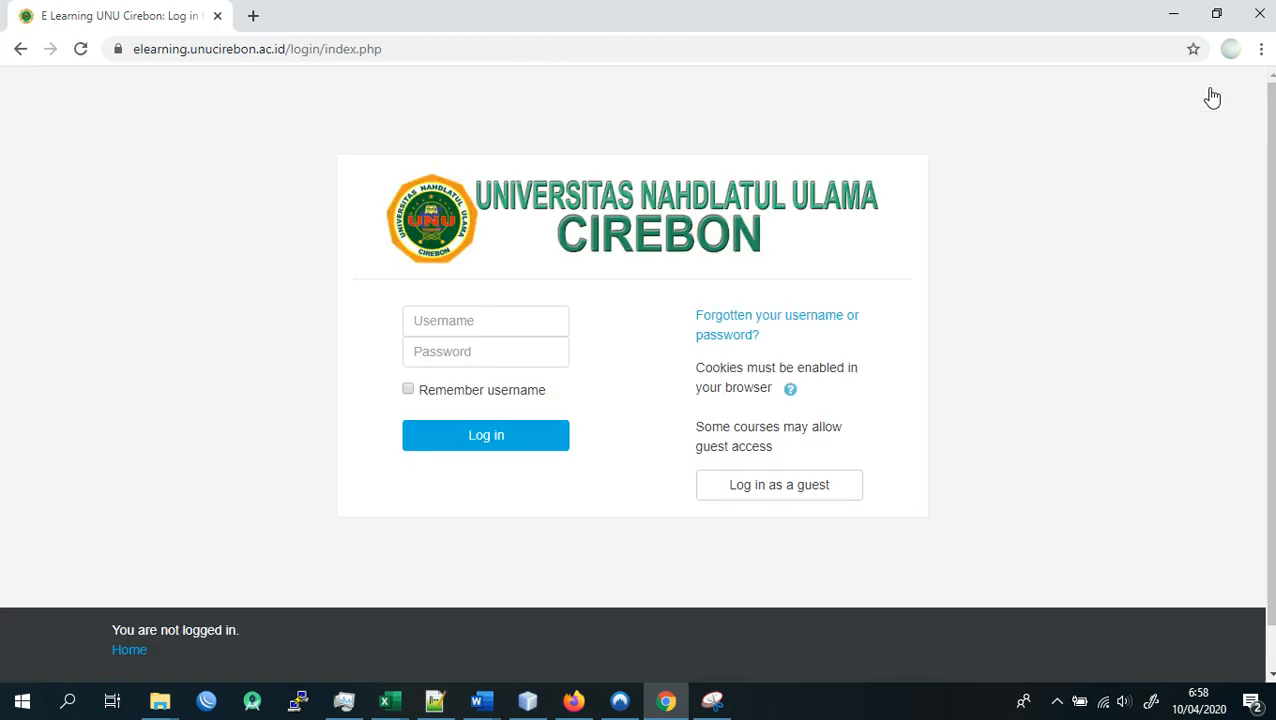
- Log in to the e-learning site with the lecturer's username and the account password
left_click(437, 326)
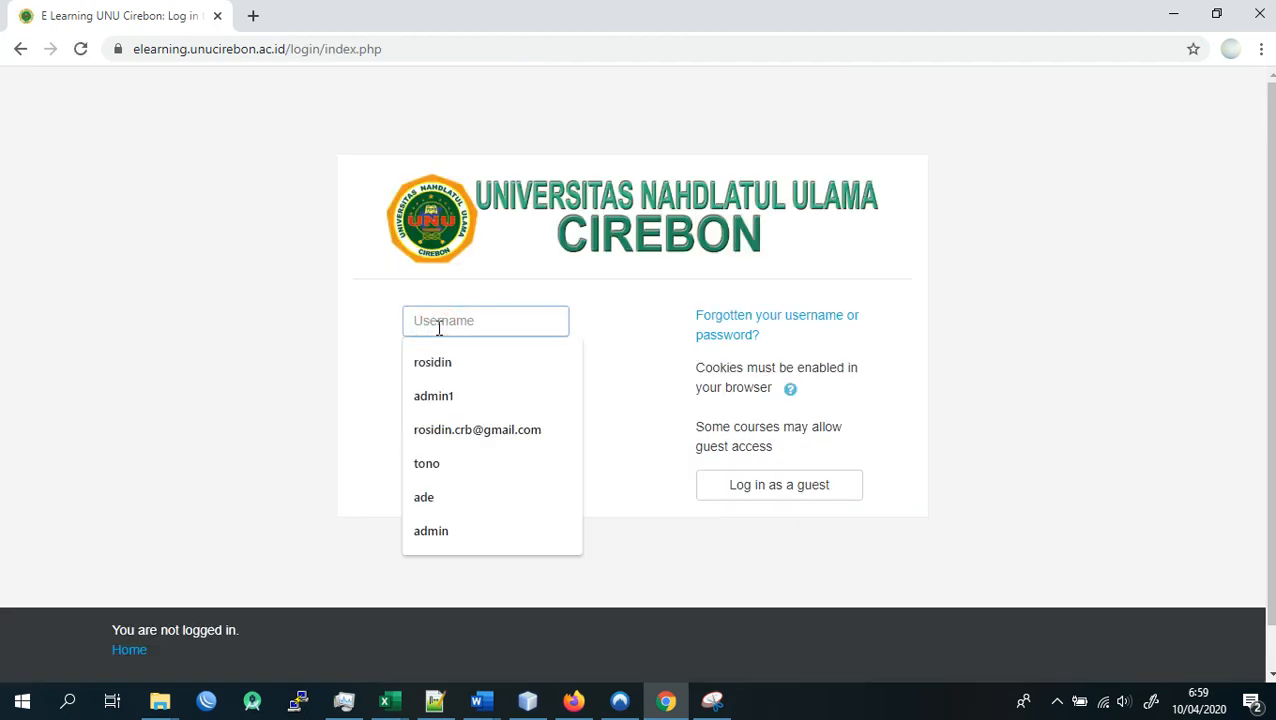
left_click(441, 360)
left_click(449, 356)
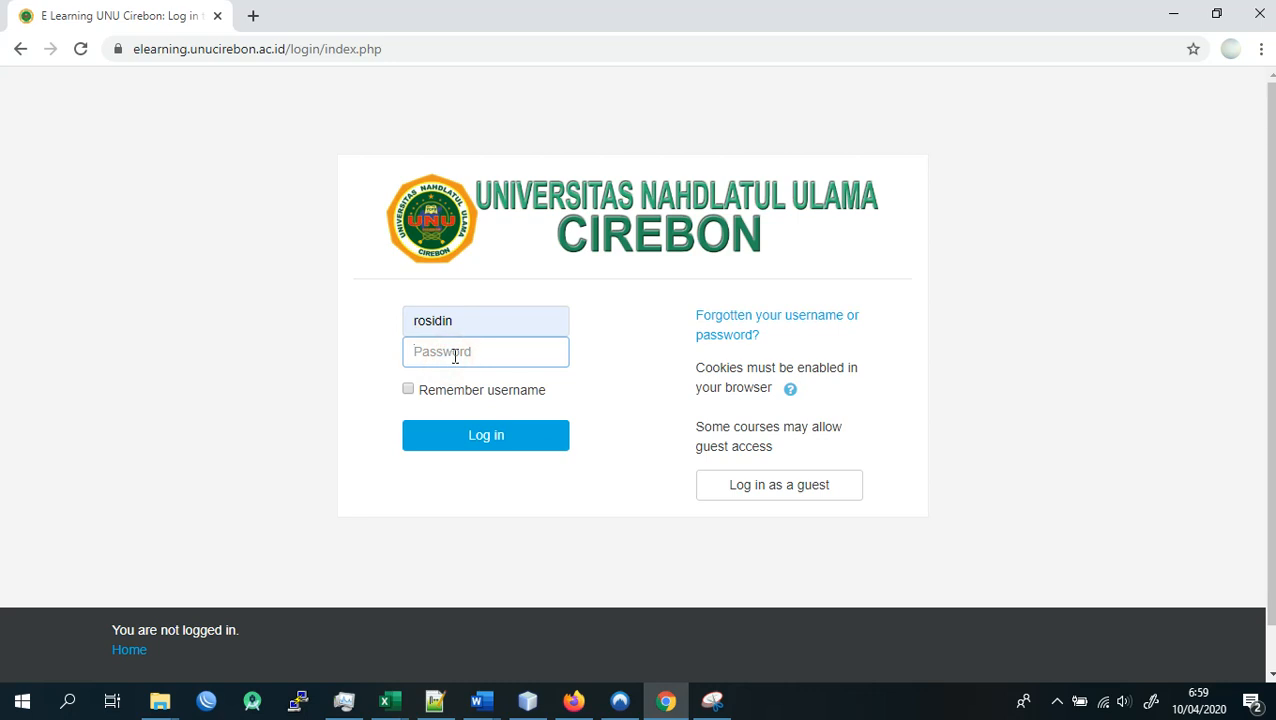
left_click(726, 14)
mouse_move(509, 8)
left_click(474, 436)
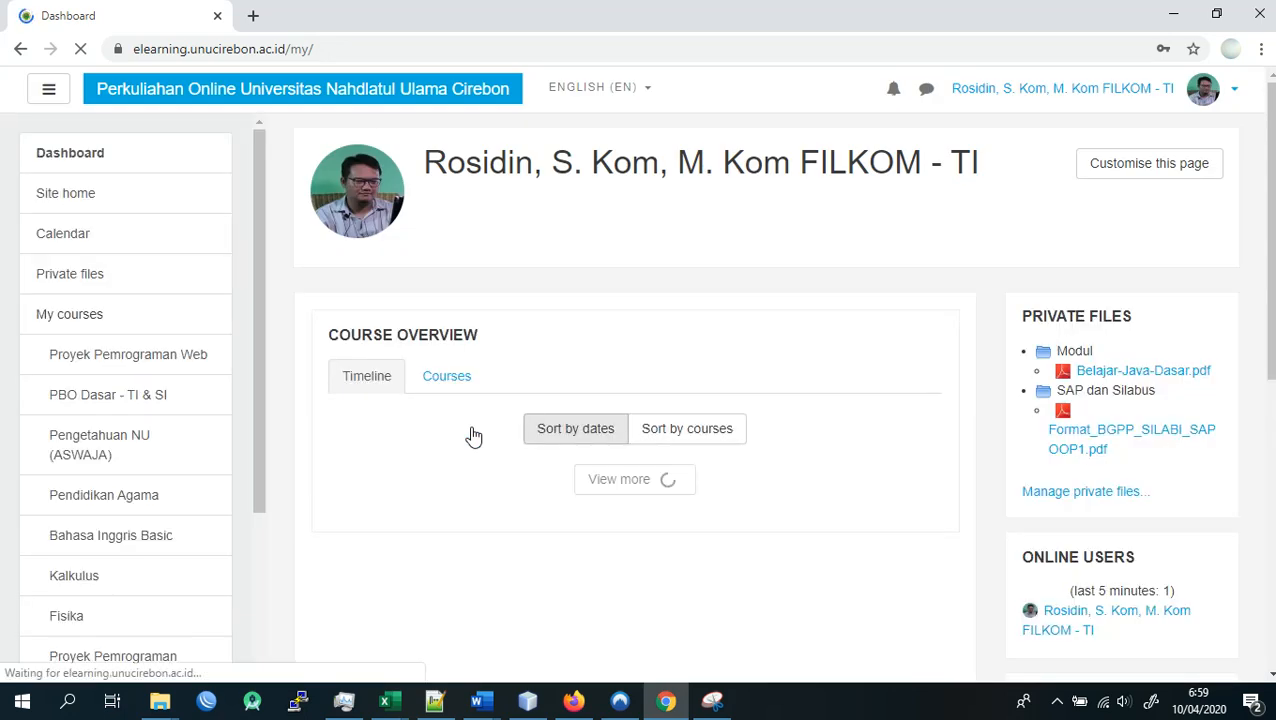
- Open the PBO Dasar - TI & SI course from the lecturer's own courses
scroll(474, 340, "down", 3)
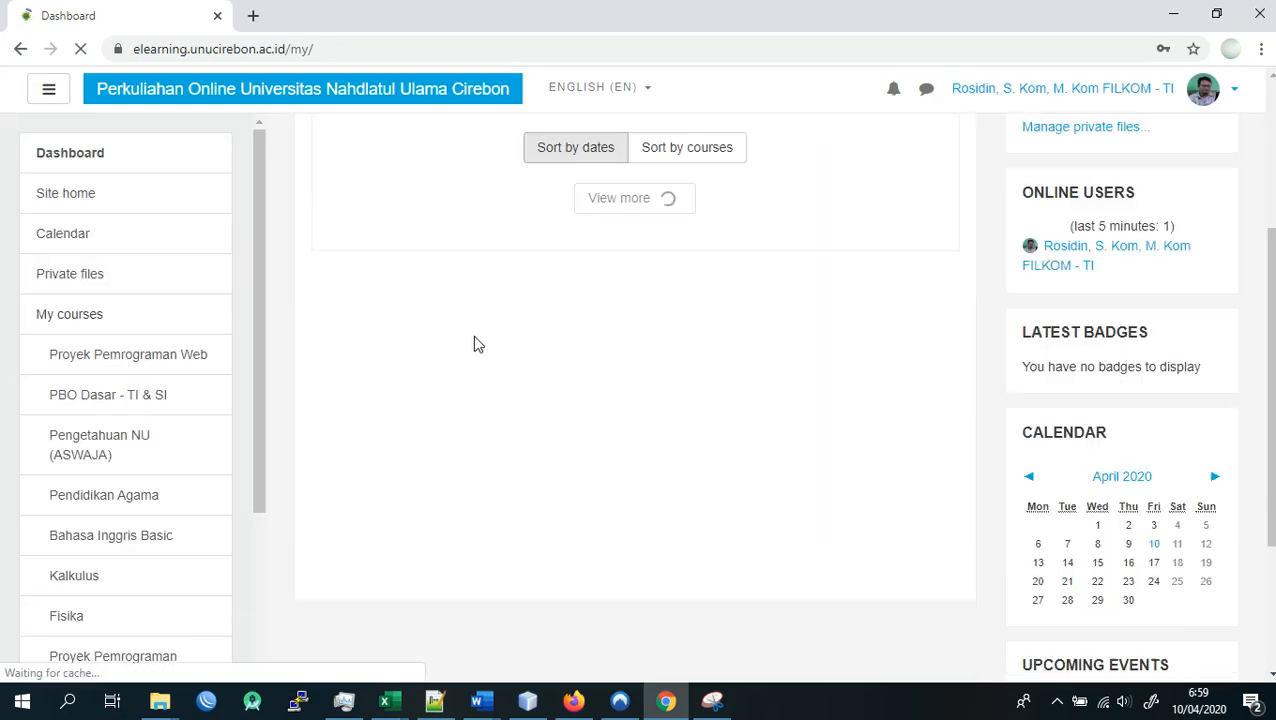
scroll(473, 333, "up", 3)
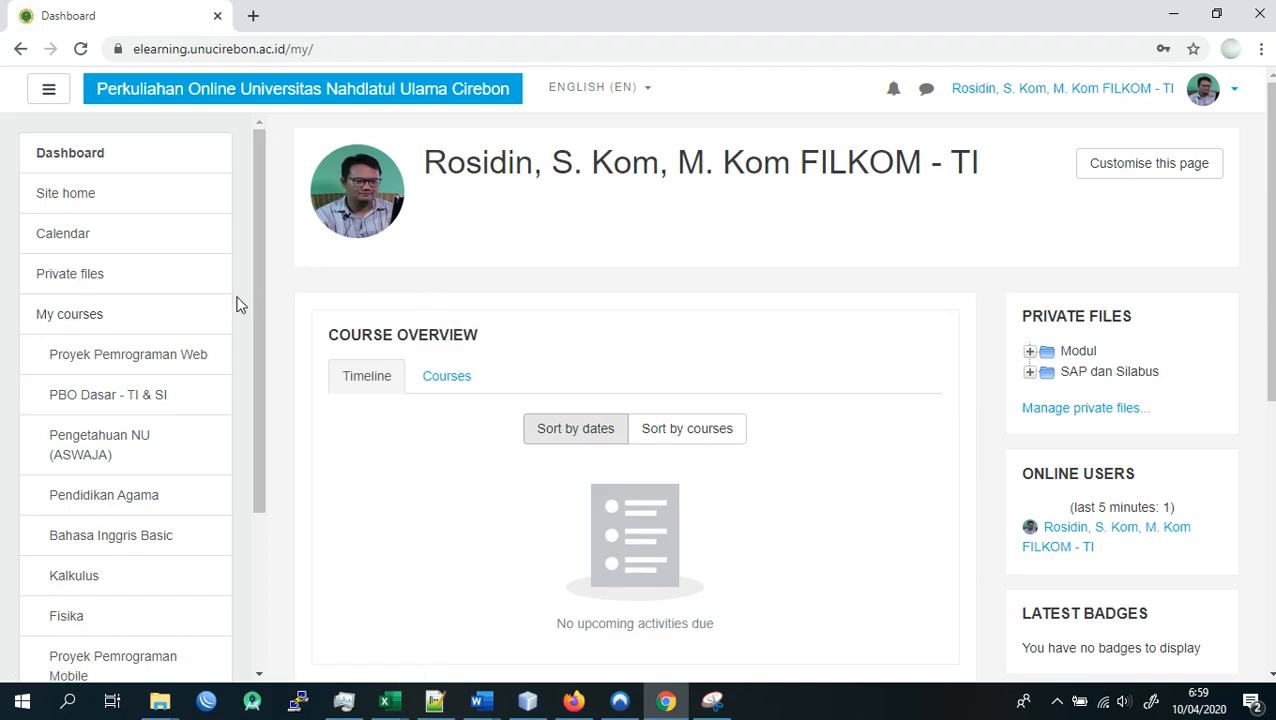
left_click(147, 399)
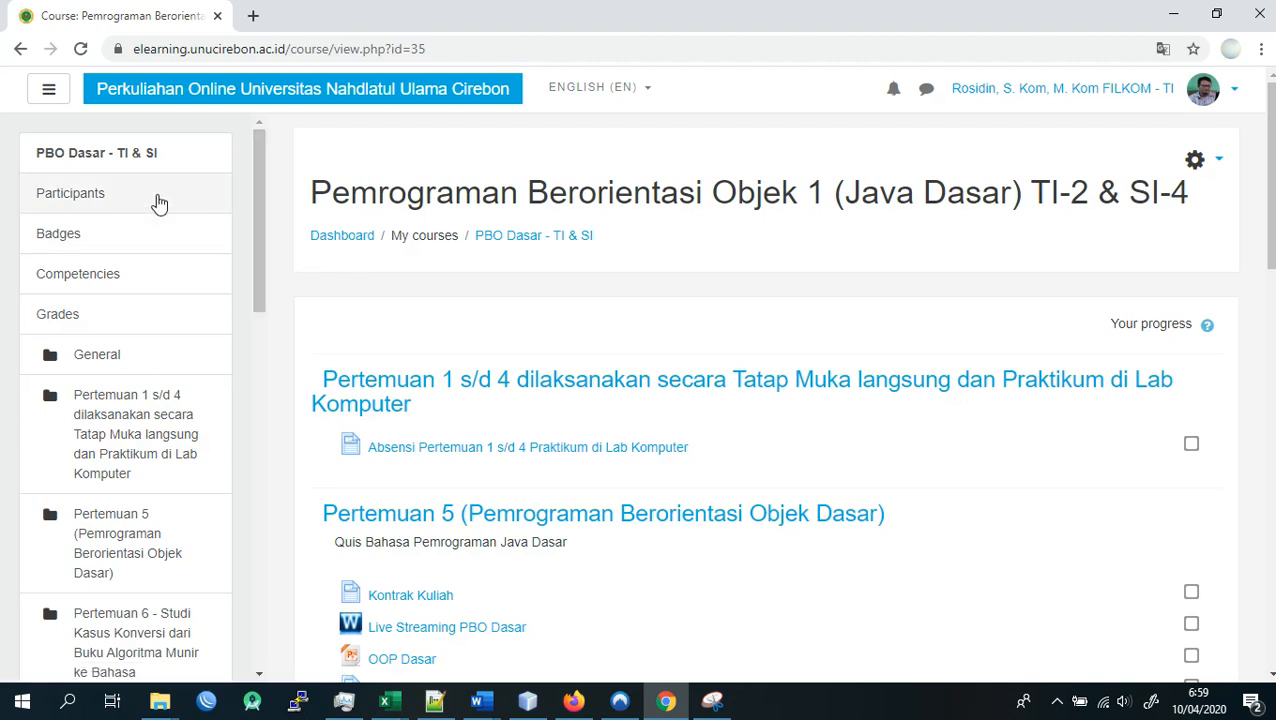
scroll(612, 333, "down", 4)
scroll(641, 407, "up", 4)
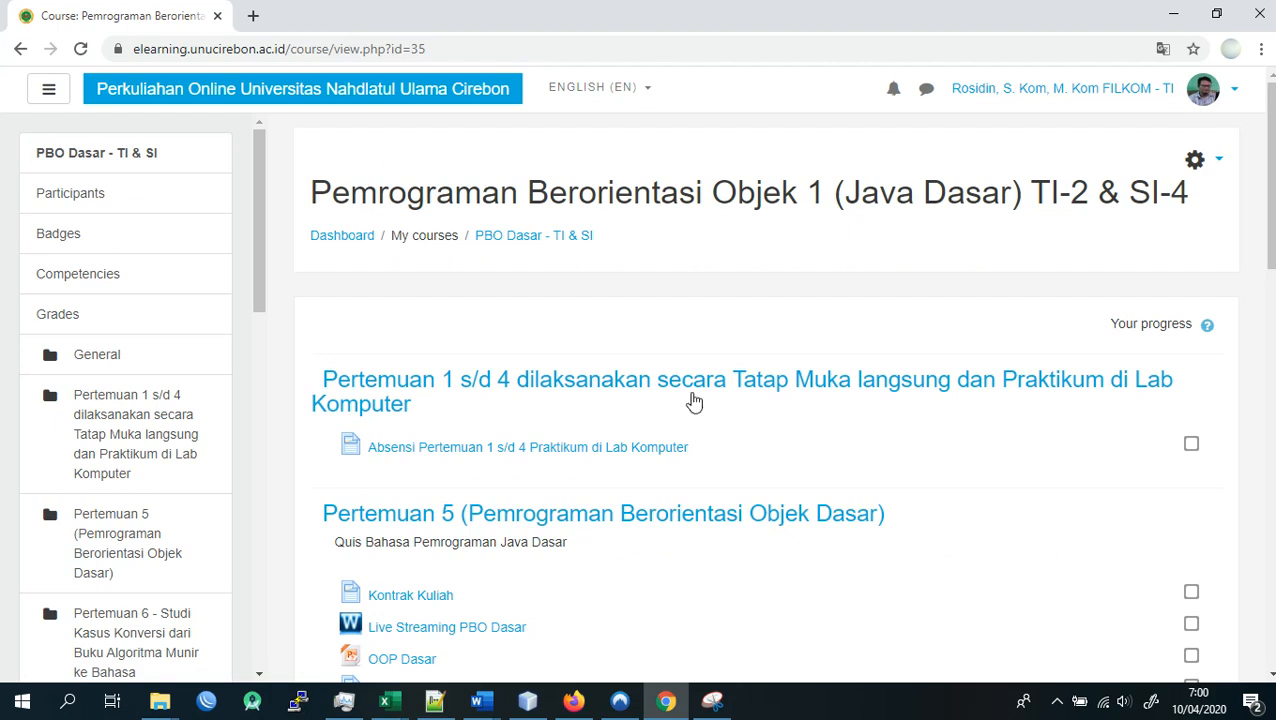
- Review the attendance tables of Absensi Pertemuan 1 s/d 4 Praktikum di Lab Komputer in a separate tab, closing it when done
right_click(652, 447)
left_click(672, 461)
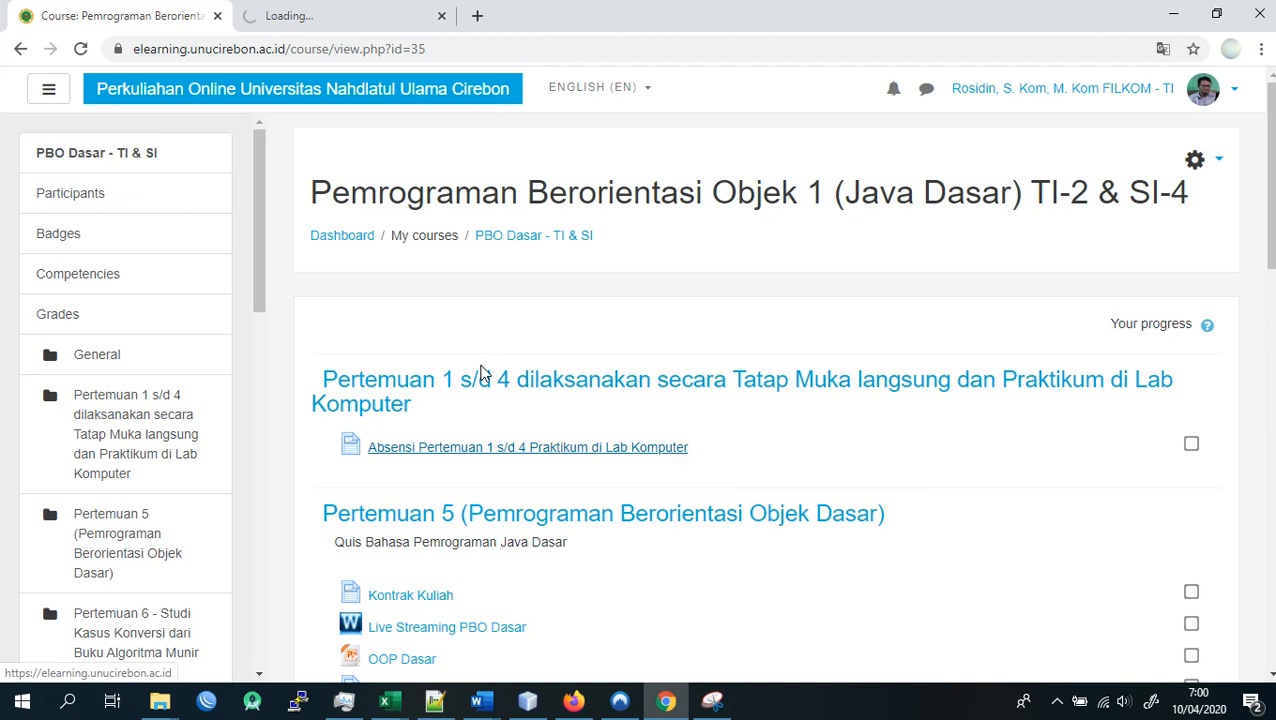
left_click(309, 20)
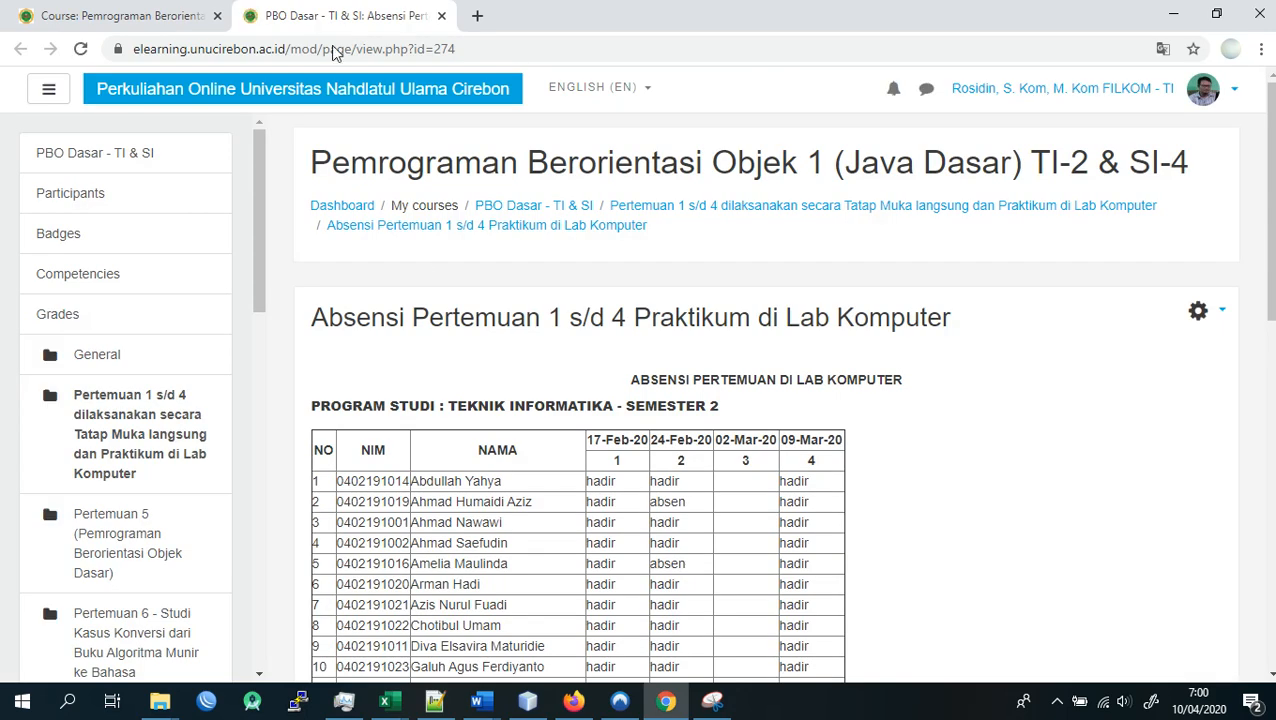
scroll(511, 430, "down", 3)
scroll(610, 366, "up", 2)
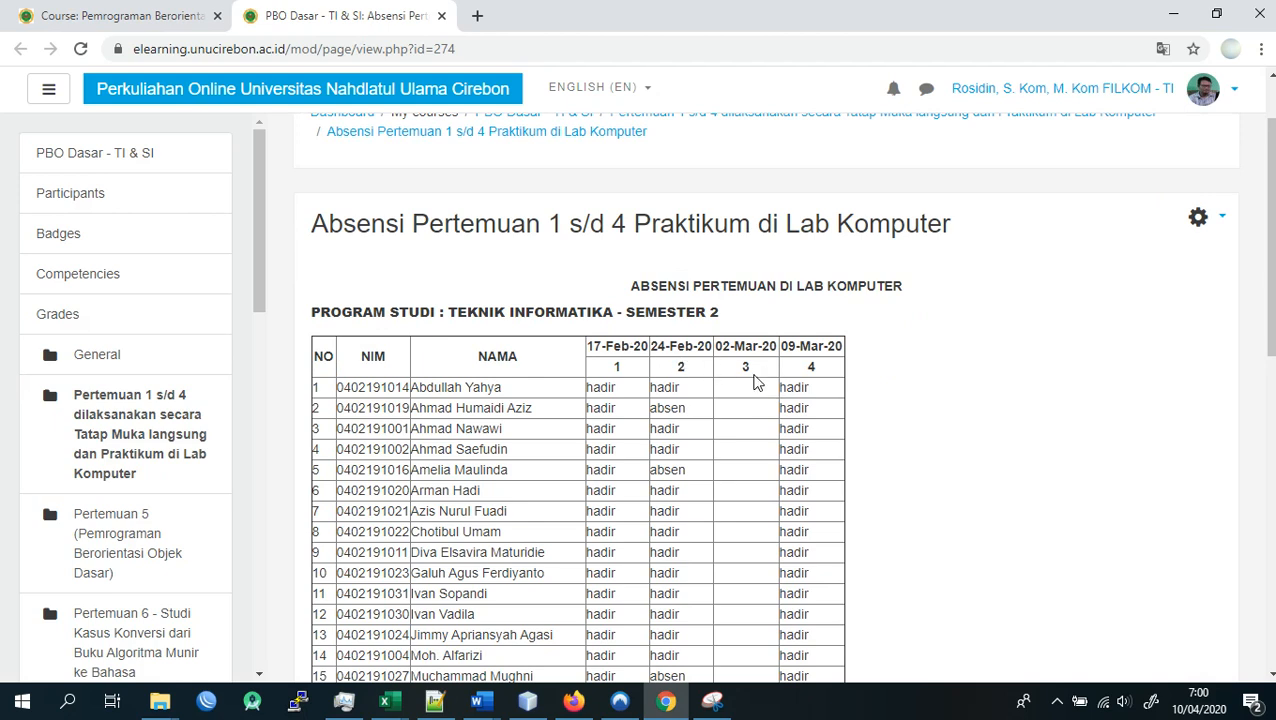
scroll(756, 381, "down", 8)
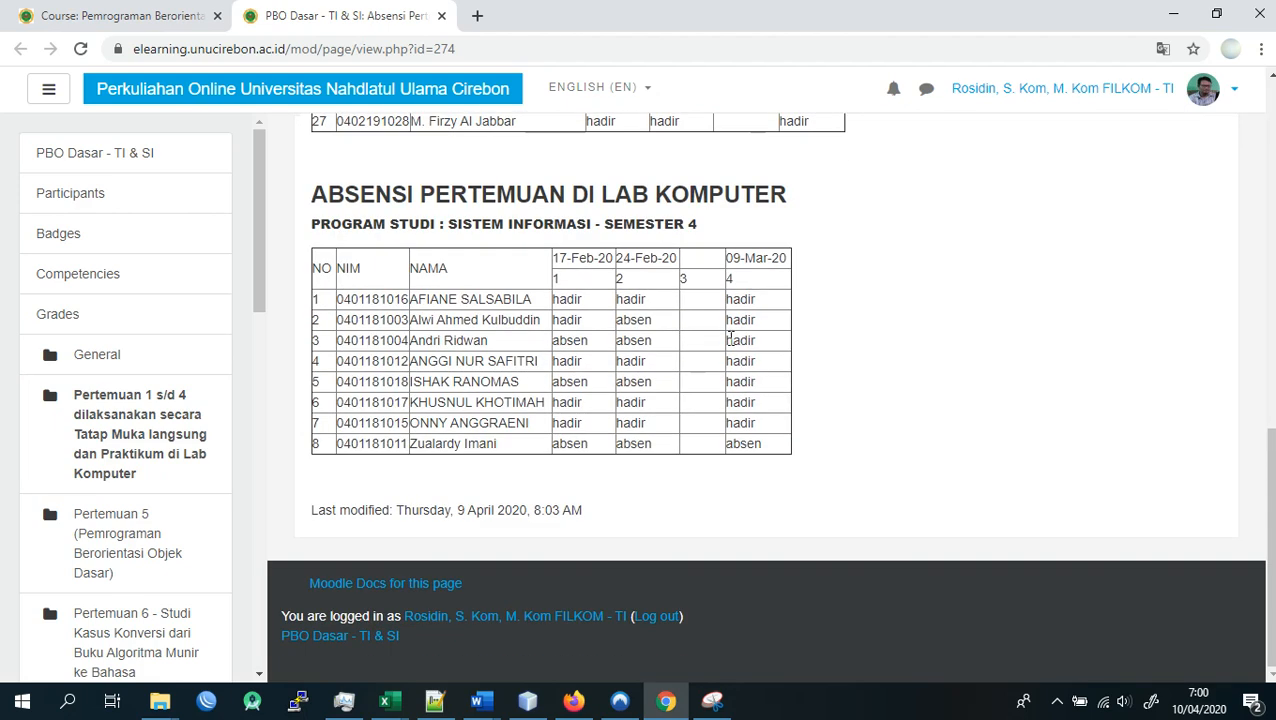
scroll(690, 400, "up", 4)
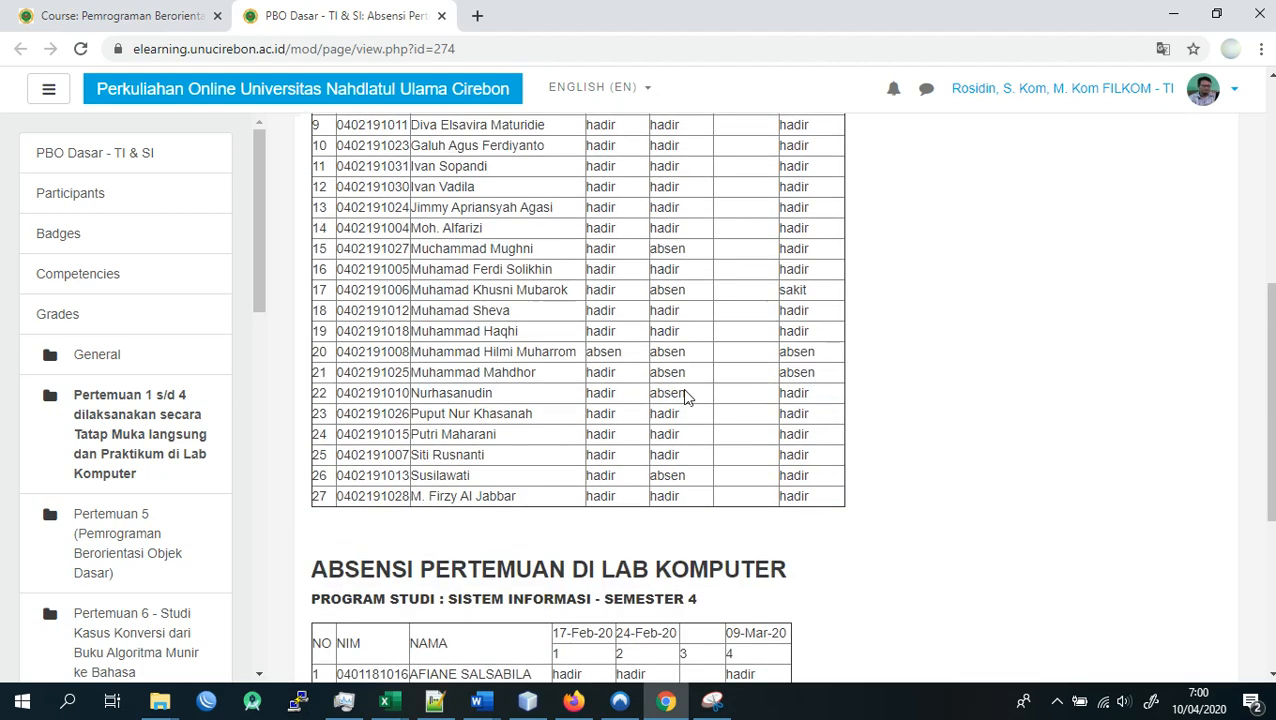
left_click(112, 15)
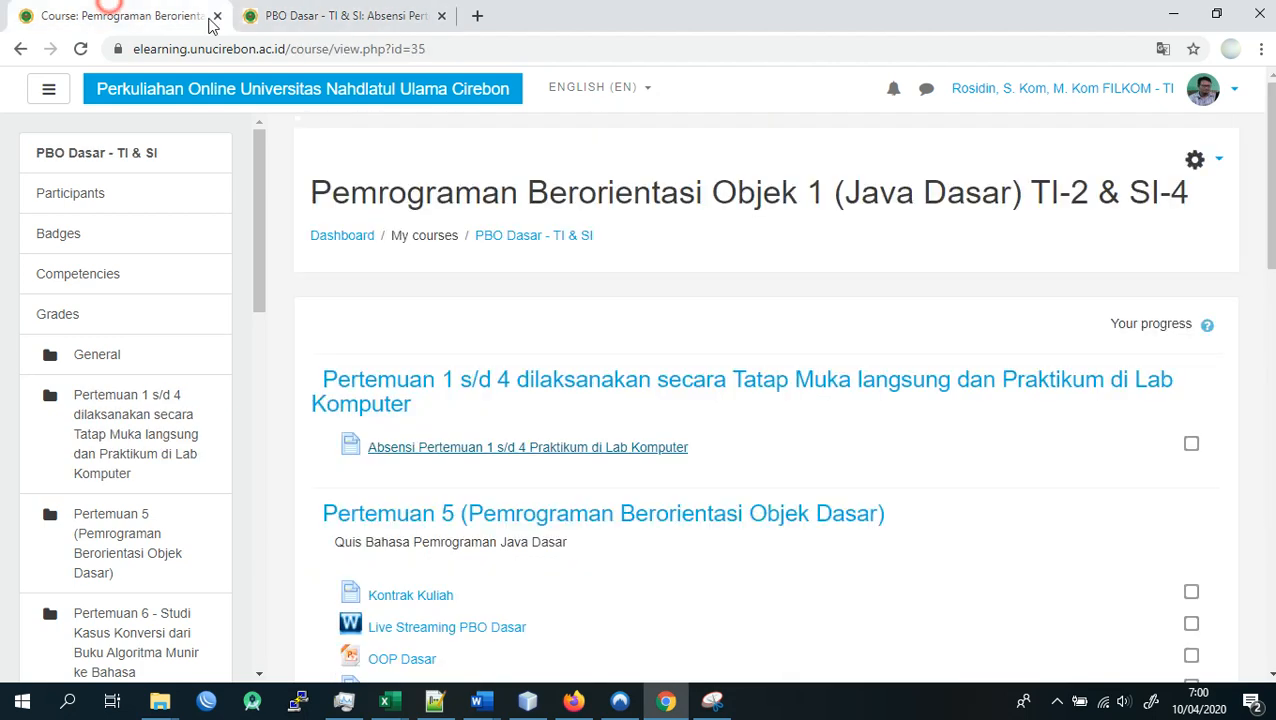
left_click(443, 20)
- Examine the course's materials and activities from the Pertemuan 5 section through Pertemuan 8, including Forum Diskusi
scroll(541, 376, "down", 2)
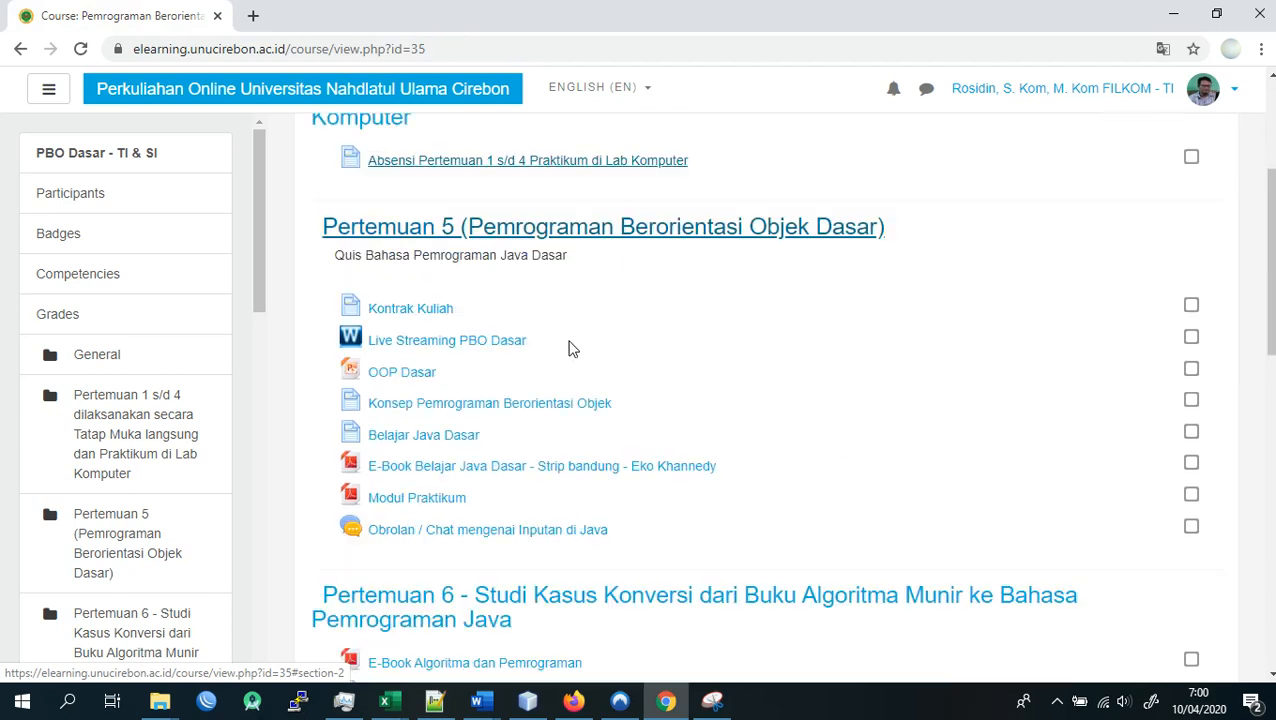
scroll(568, 345, "down", 2)
scroll(558, 363, "down", 6)
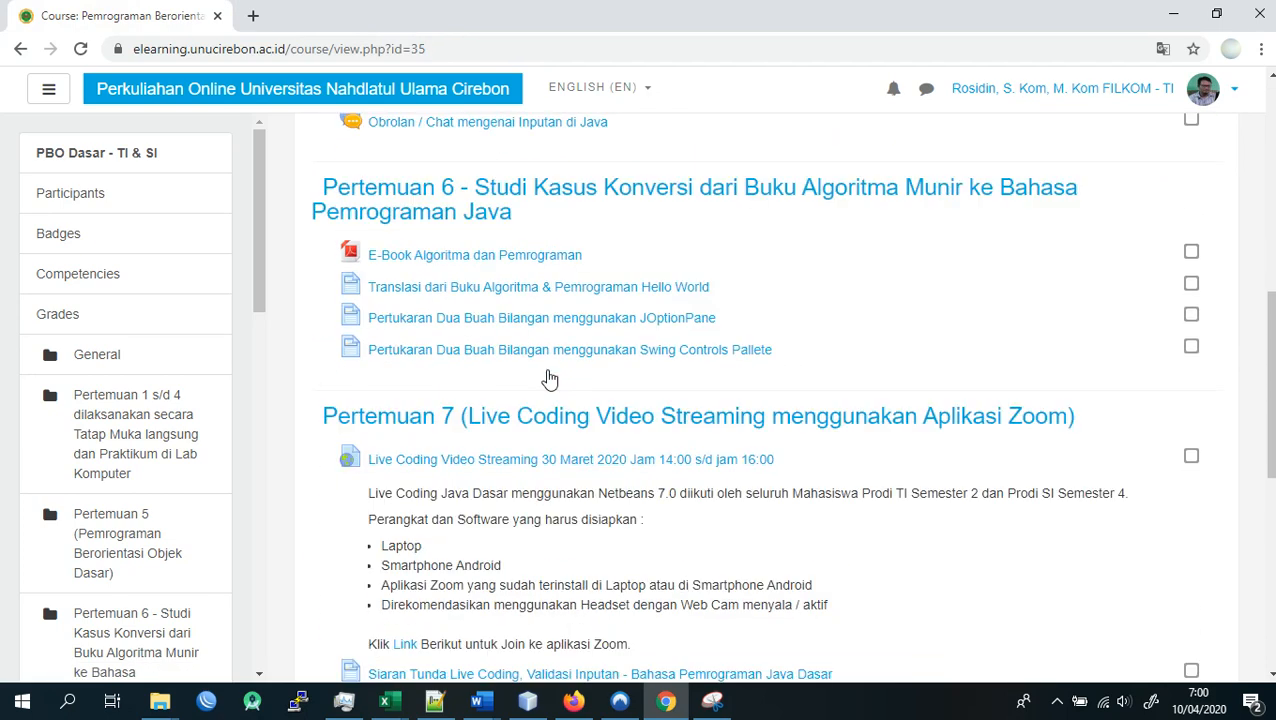
scroll(549, 378, "down", 1)
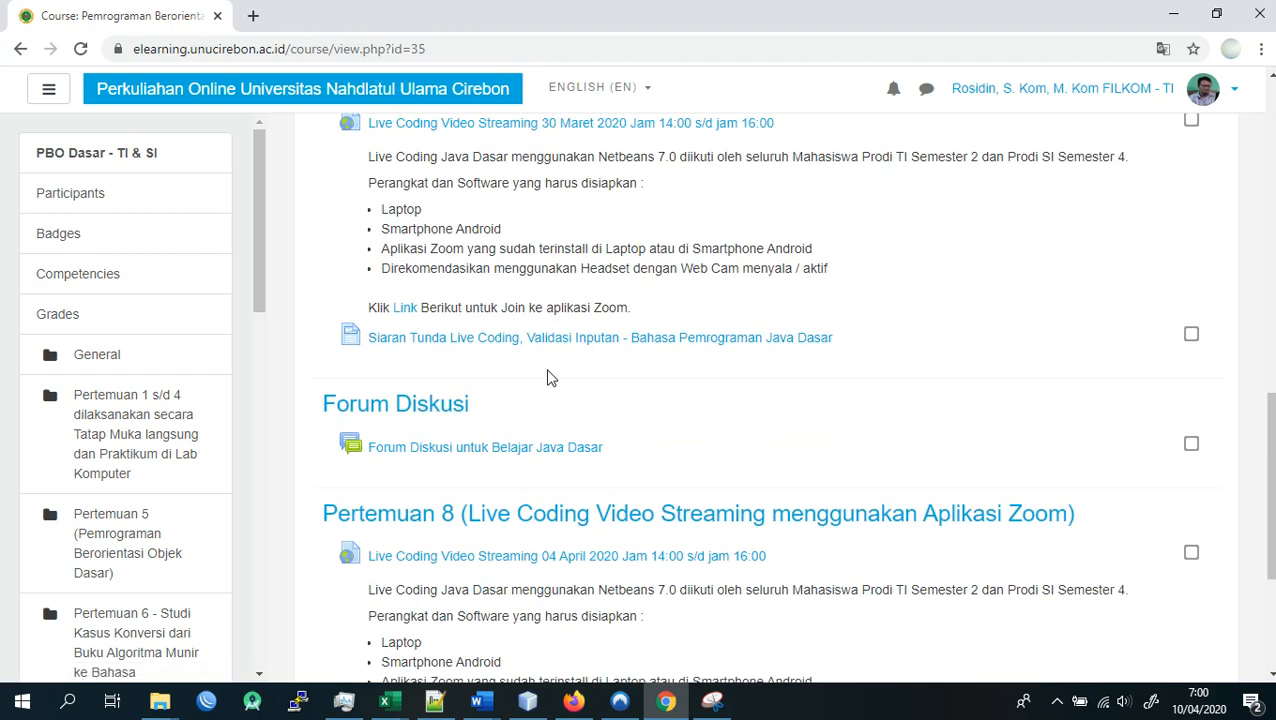
scroll(549, 373, "down", 1)
scroll(496, 352, "up", 2)
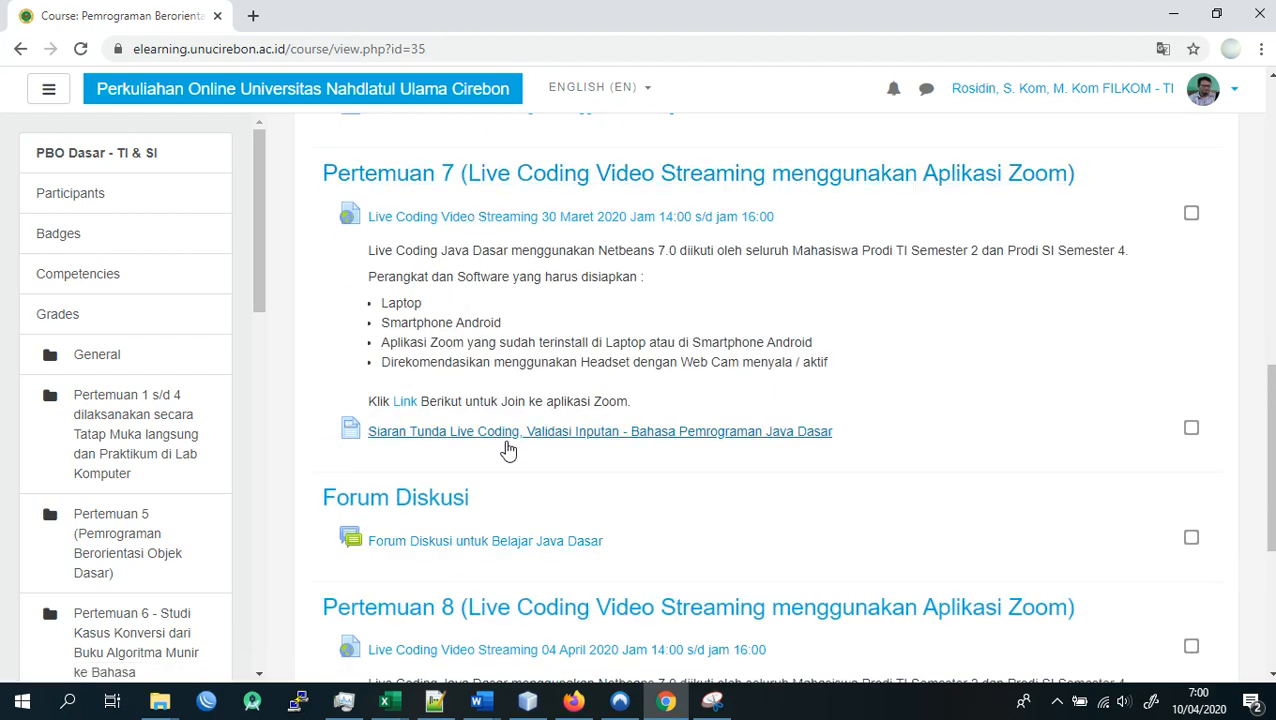
scroll(742, 445, "down", 3)
scroll(578, 336, "up", 2)
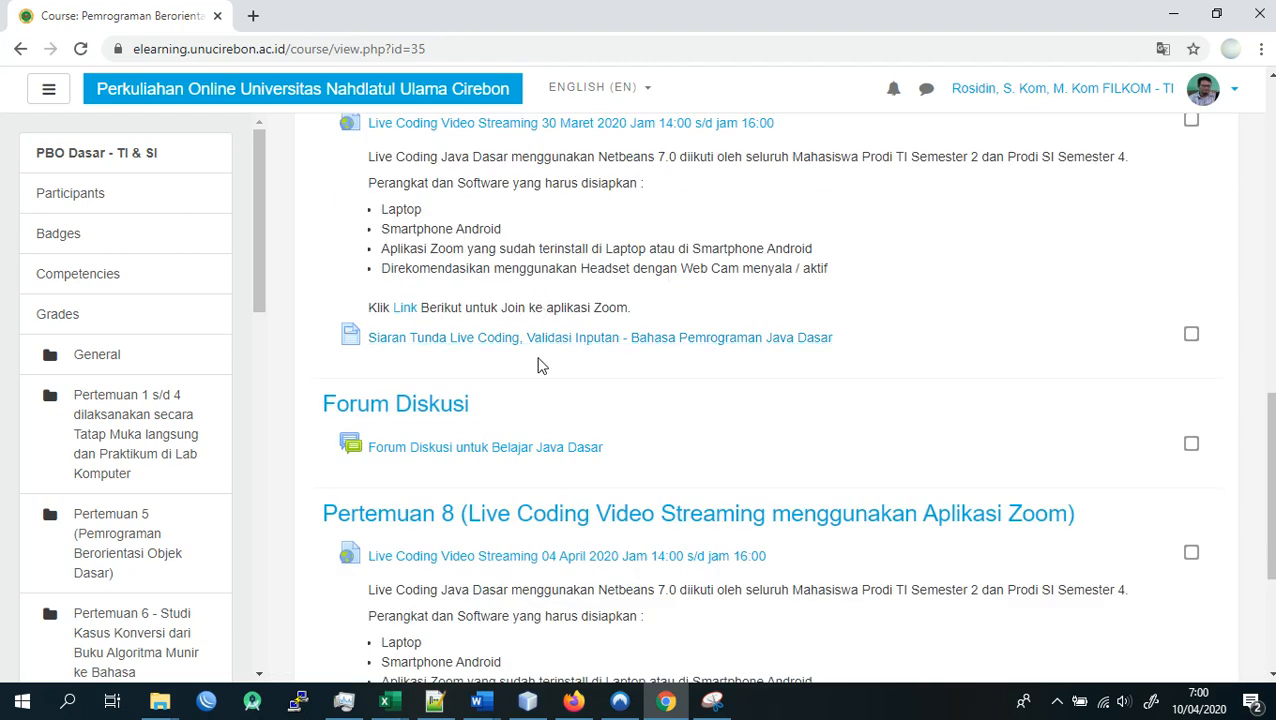
scroll(530, 410, "up", 7)
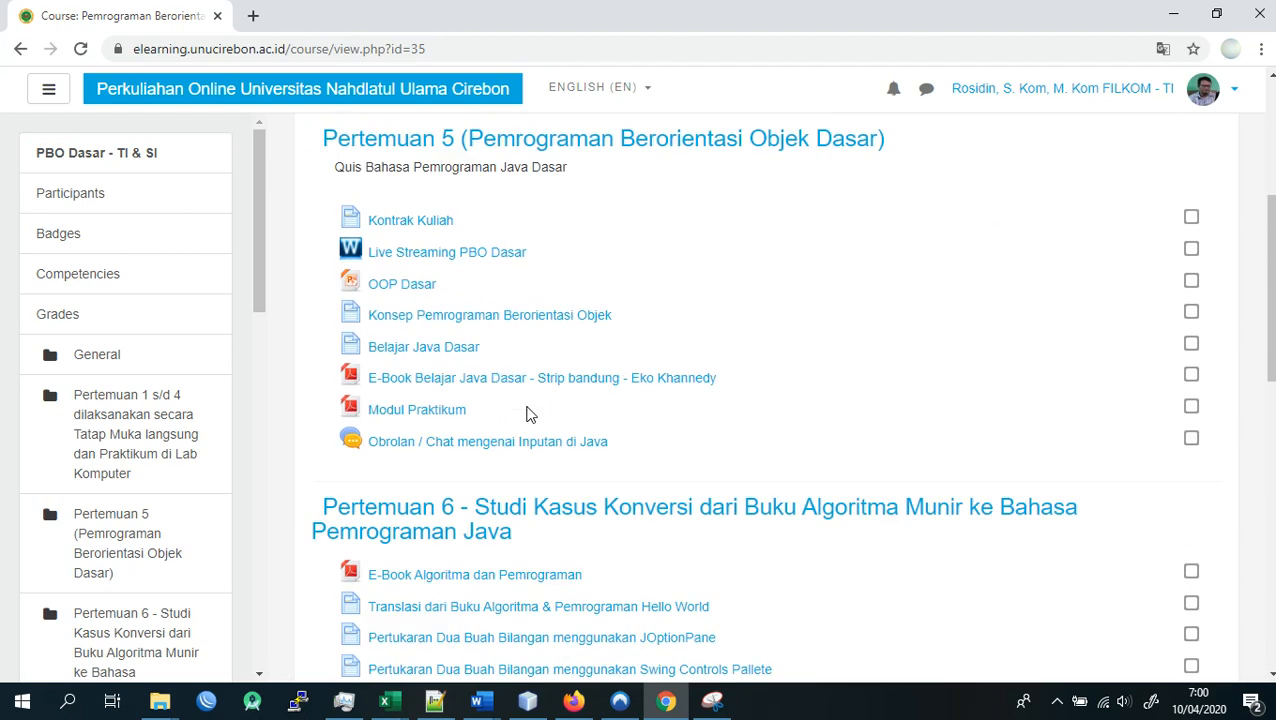
- Hide the course navigation sidebar so the course content fills the page width
scroll(530, 415, "up", 2)
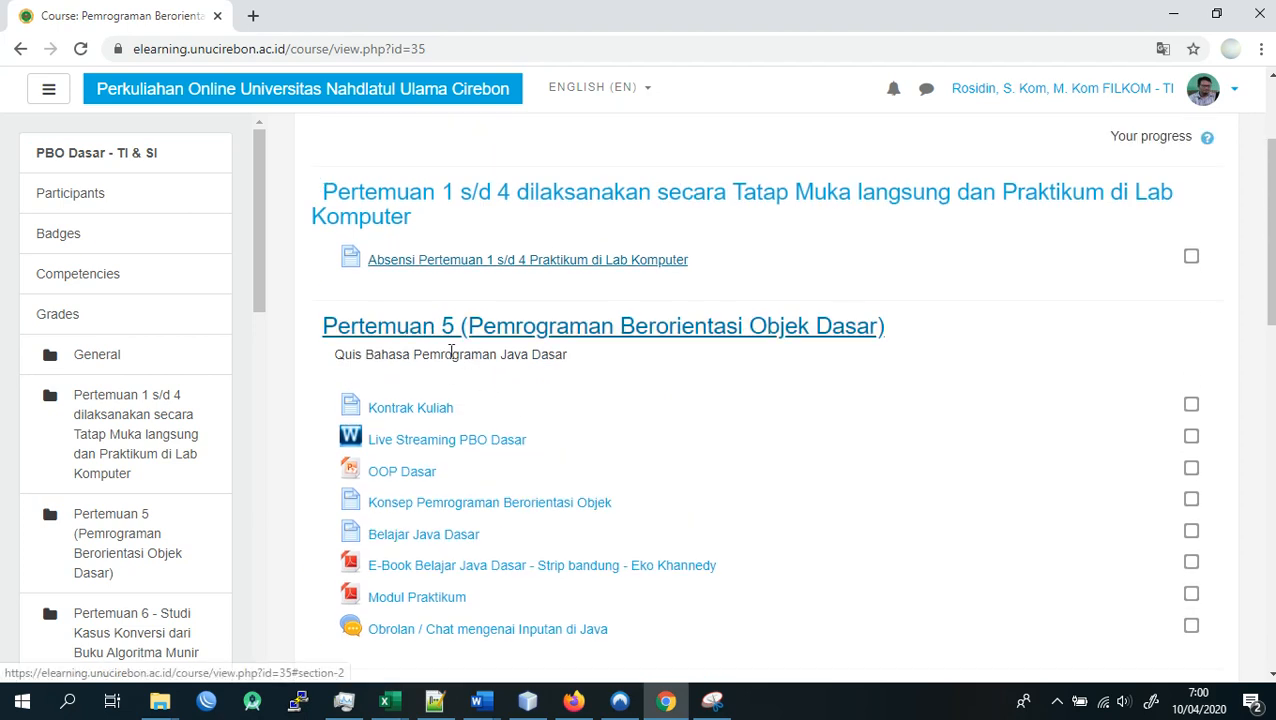
scroll(445, 355, "down", 1)
scroll(440, 255, "up", 3)
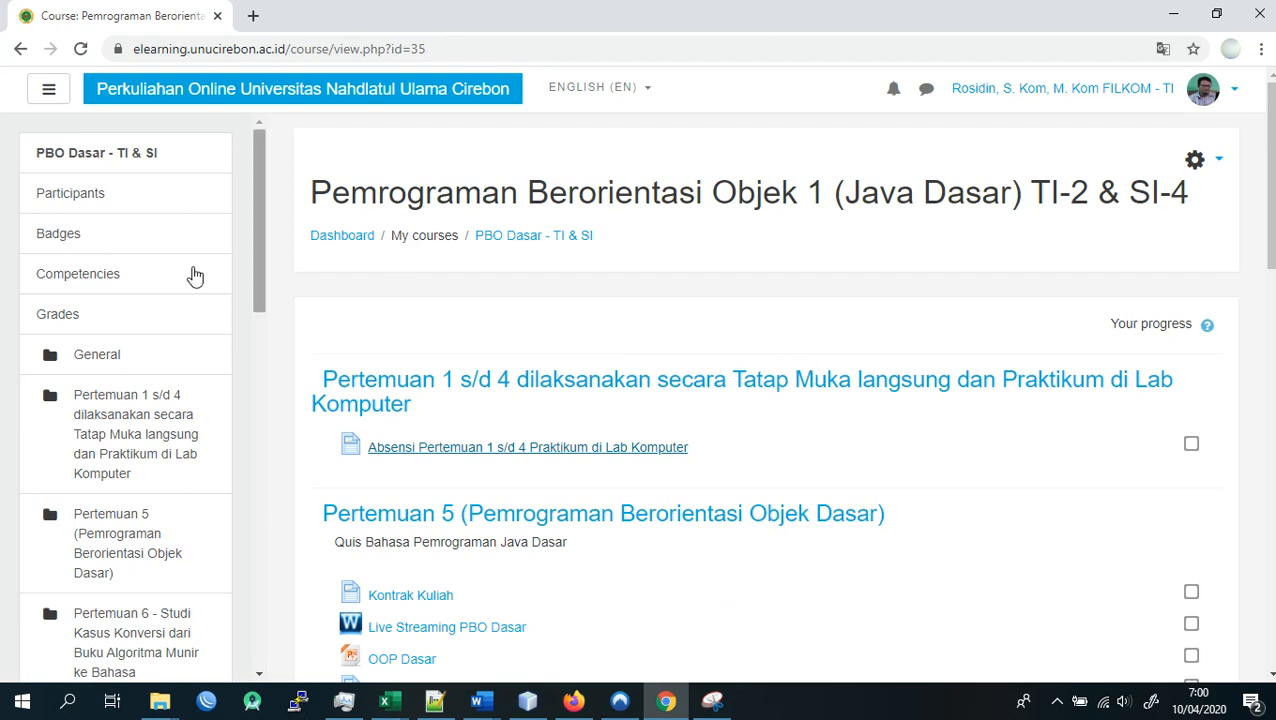
left_click(49, 93)
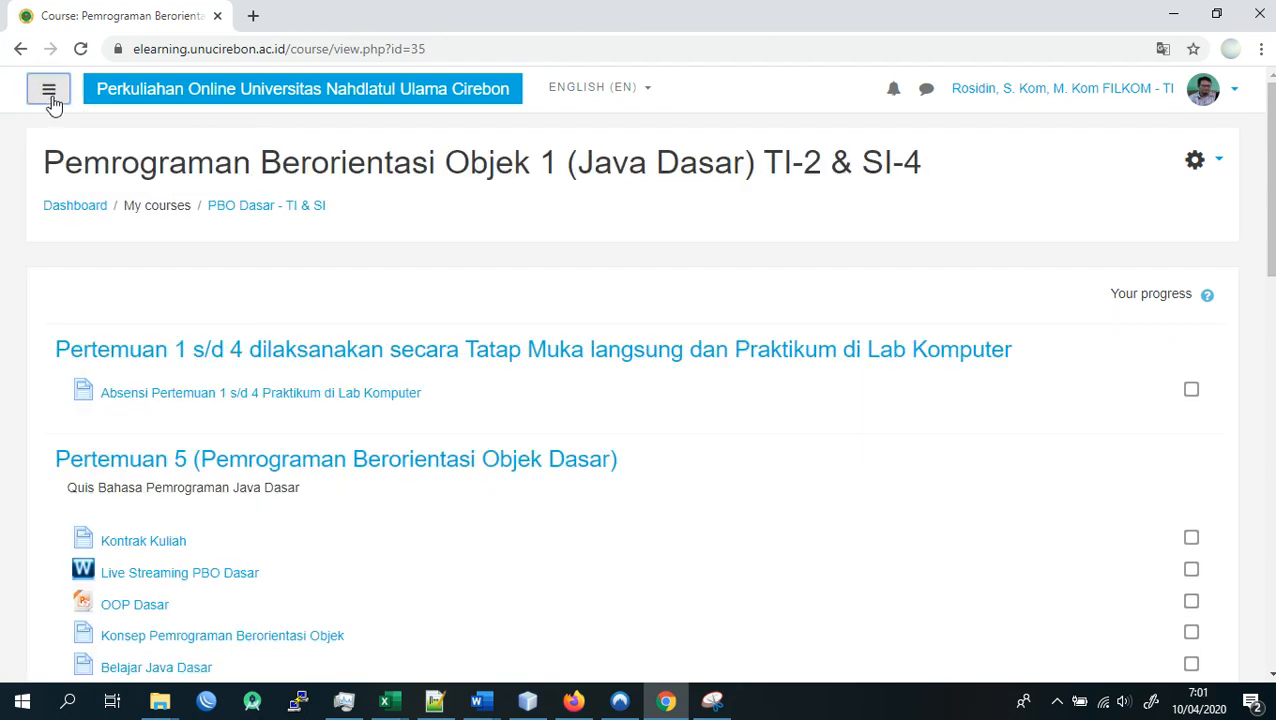
- Turn on editing for the Pemrograman Berorientasi Objek 1 (Java Dasar) course
scroll(541, 313, "down", 4)
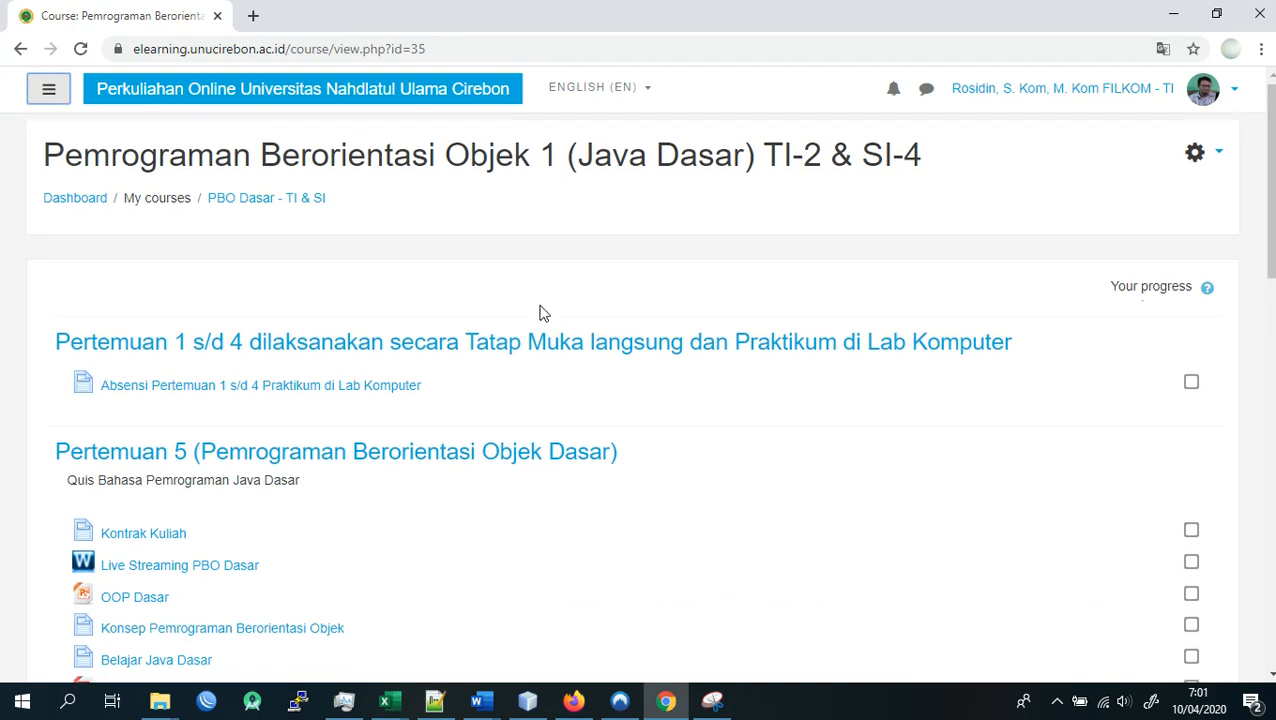
scroll(570, 282, "up", 4)
scroll(350, 270, "down", 3)
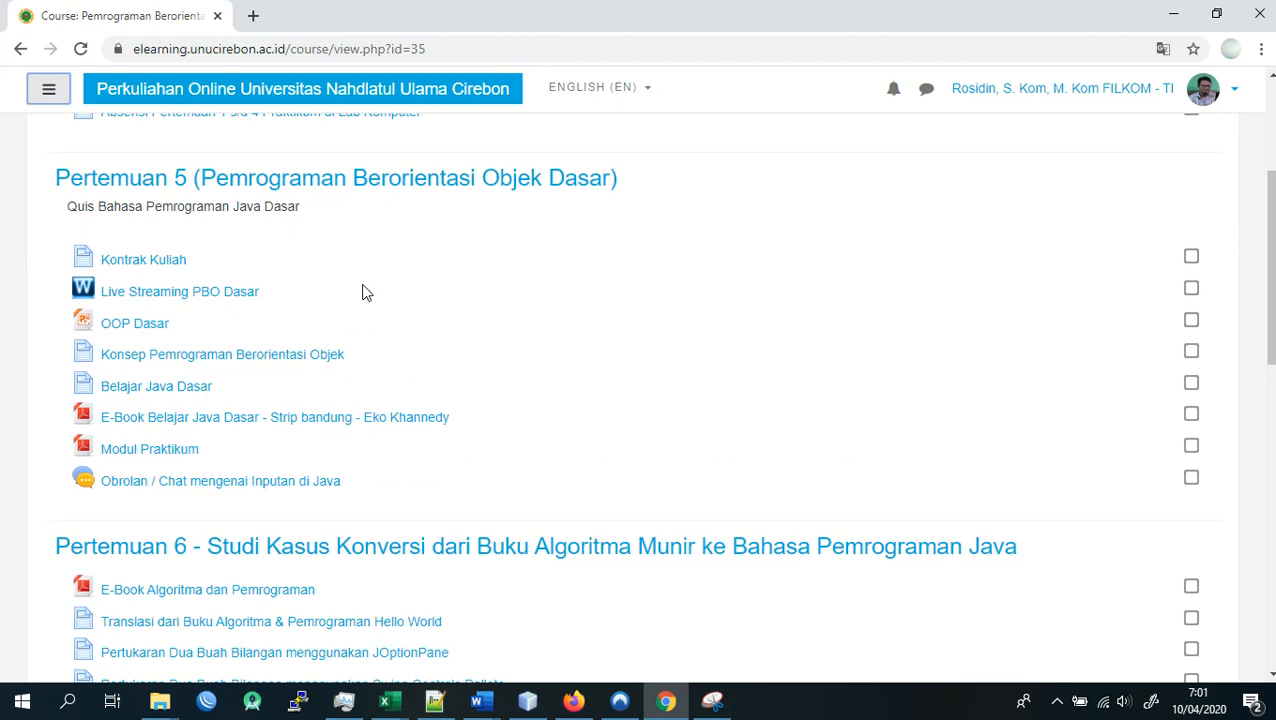
scroll(521, 407, "up", 3)
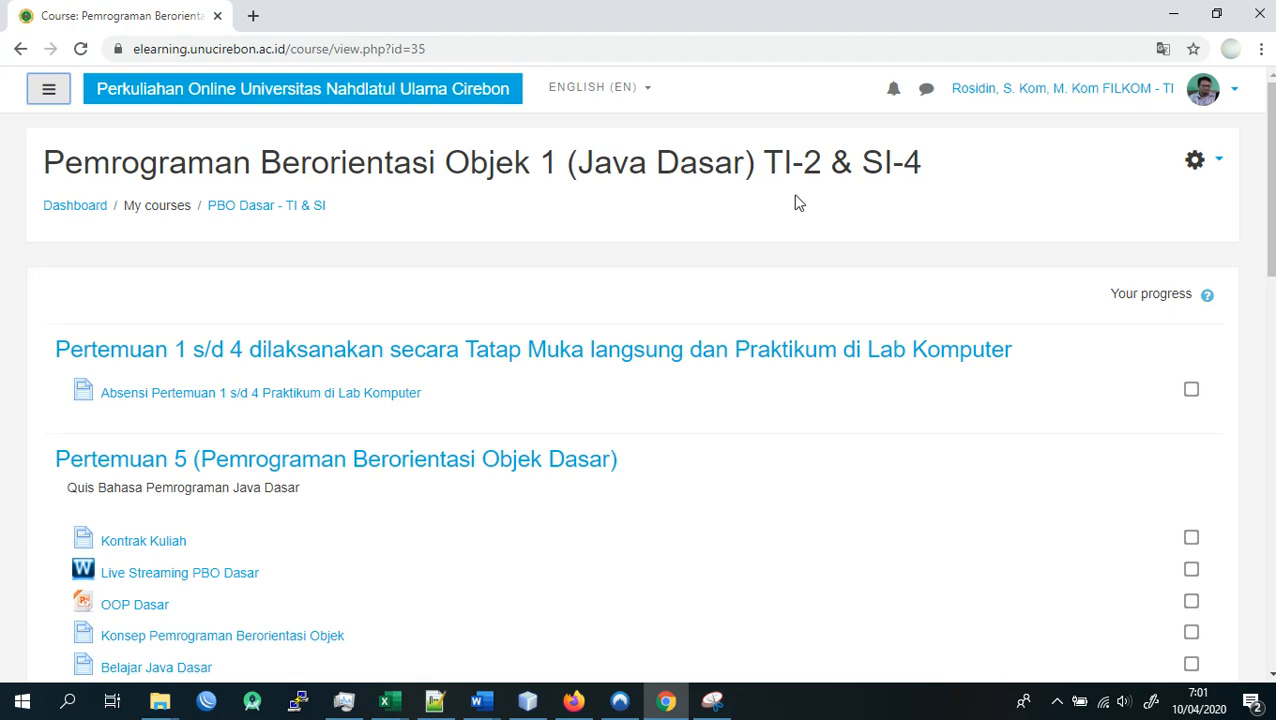
left_click(1221, 164)
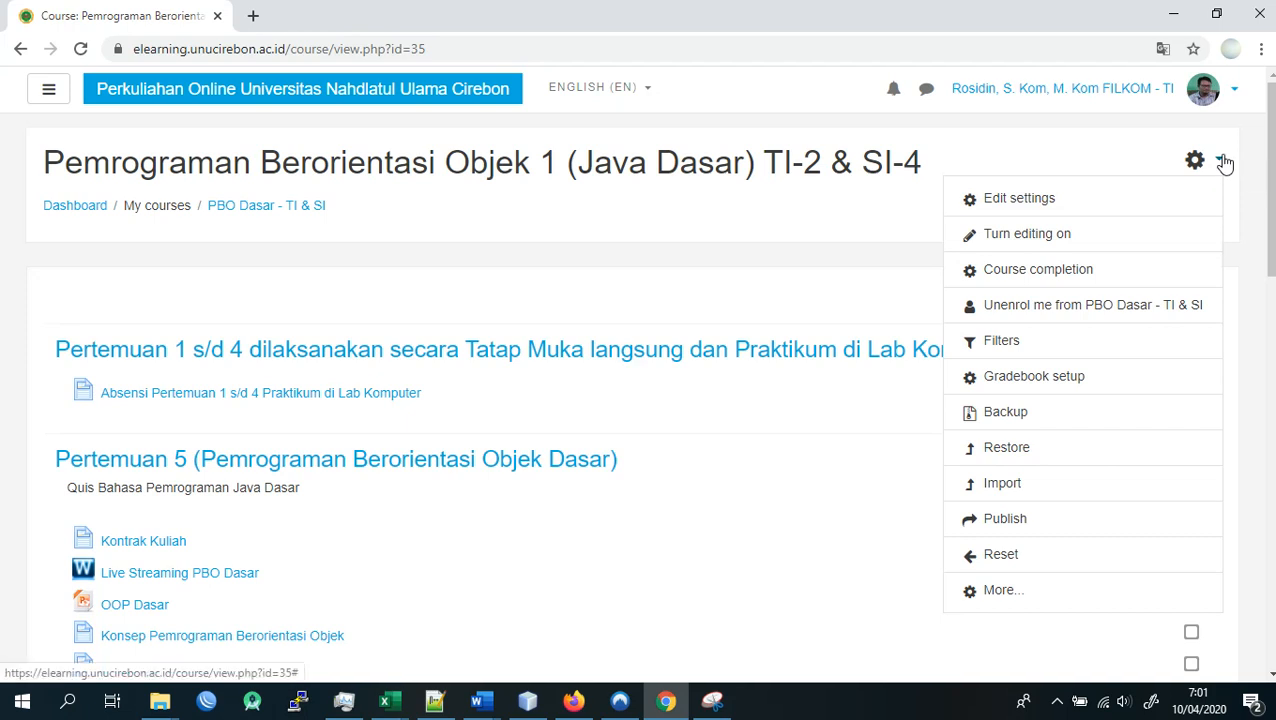
left_click(1047, 240)
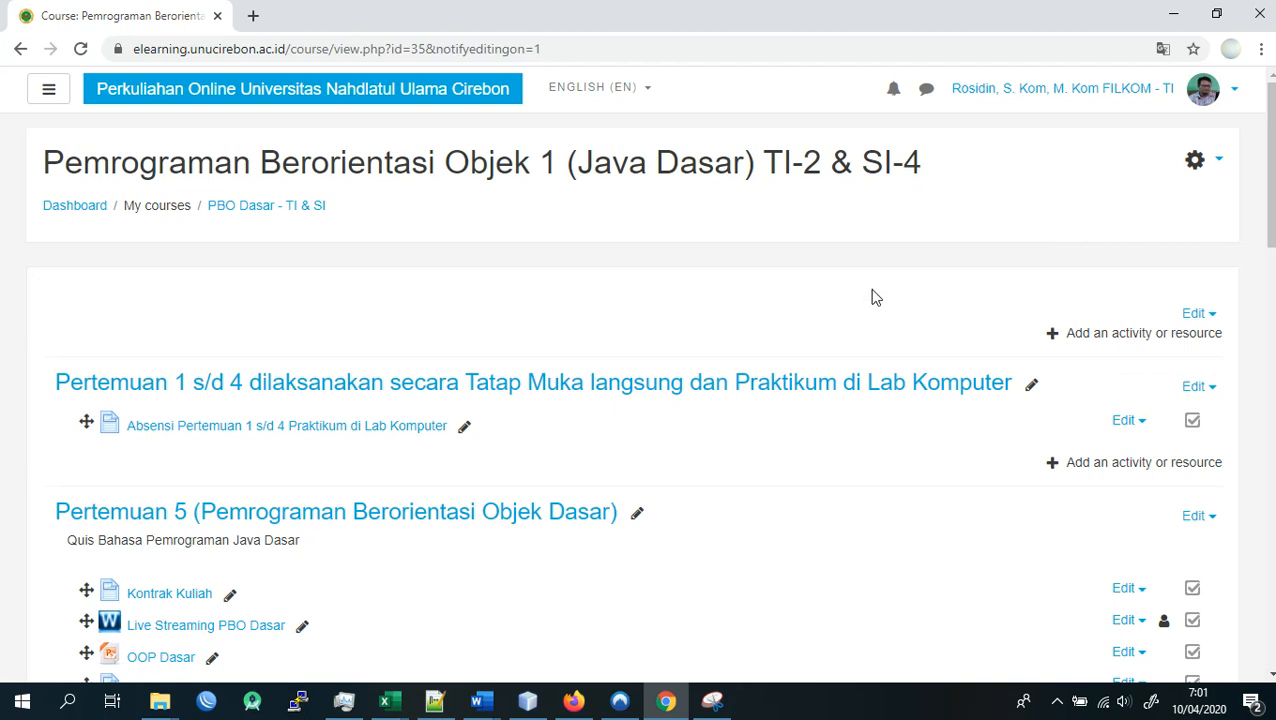
- Examine the editable course sections from Pertemuan 5 through Pertemuan 8, including their materials and the Forum Diskusi
scroll(381, 408, "down", 3)
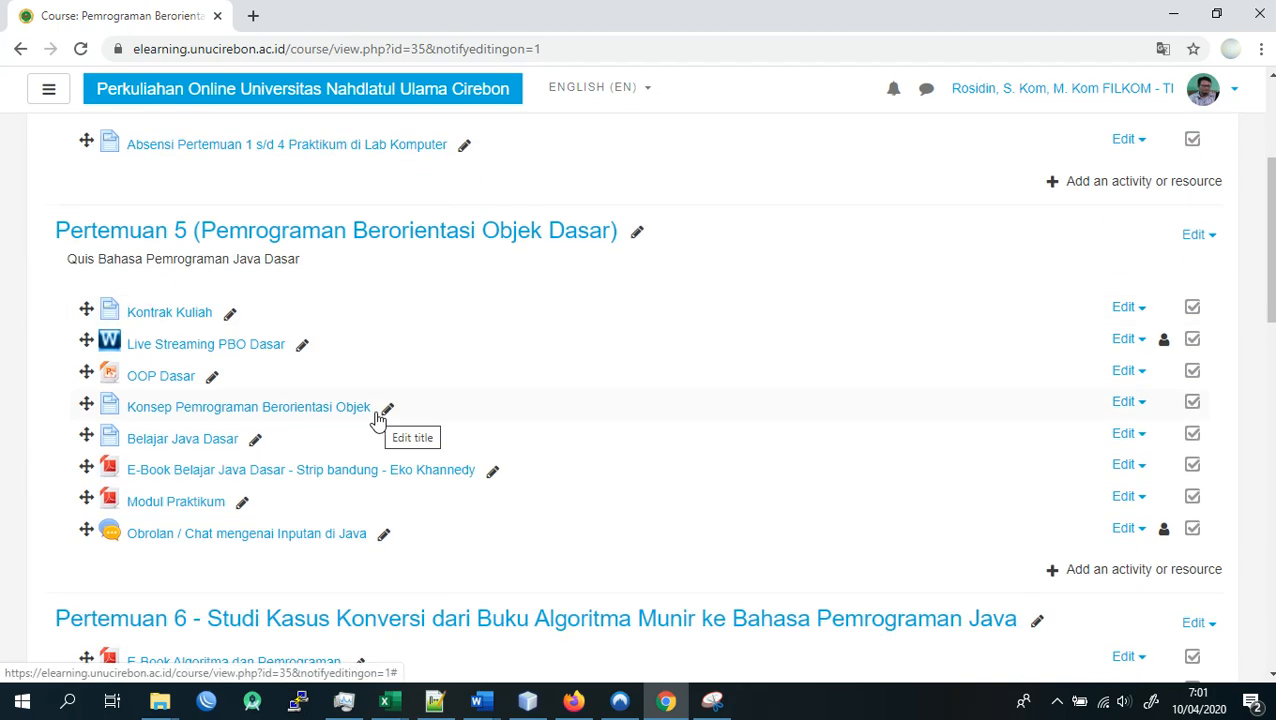
scroll(378, 420, "down", 1)
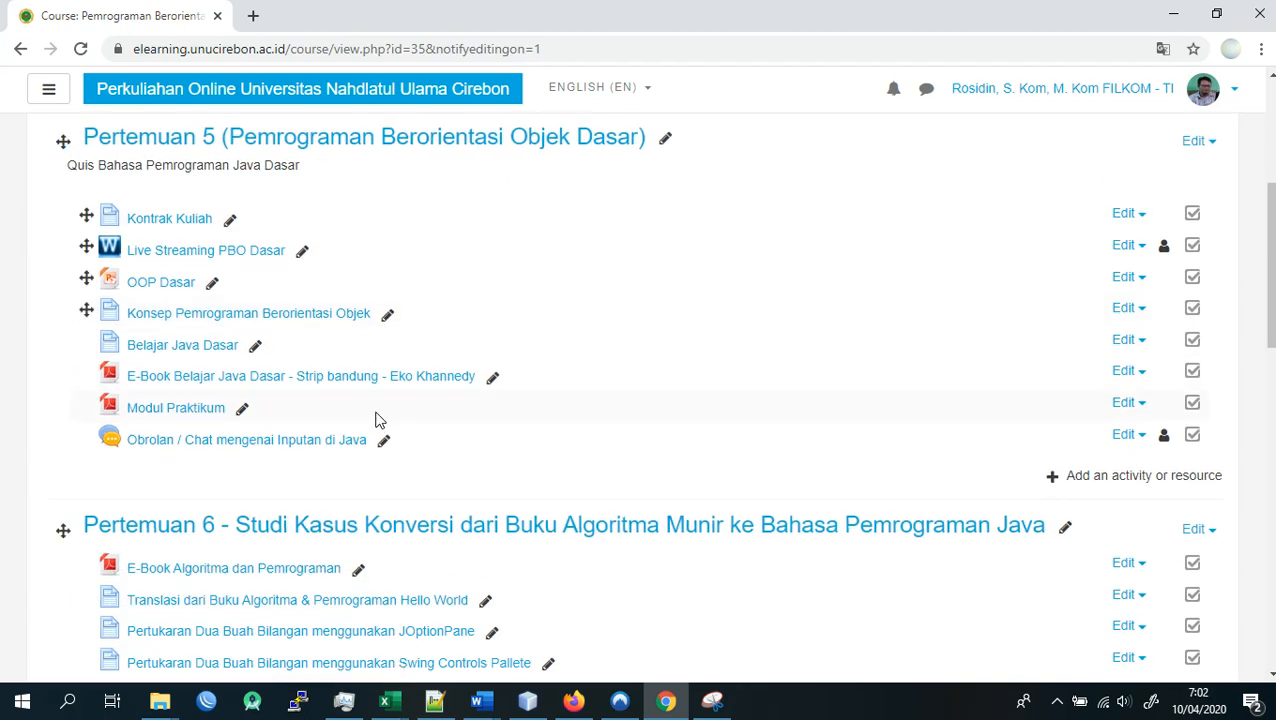
scroll(484, 399, "up", 2)
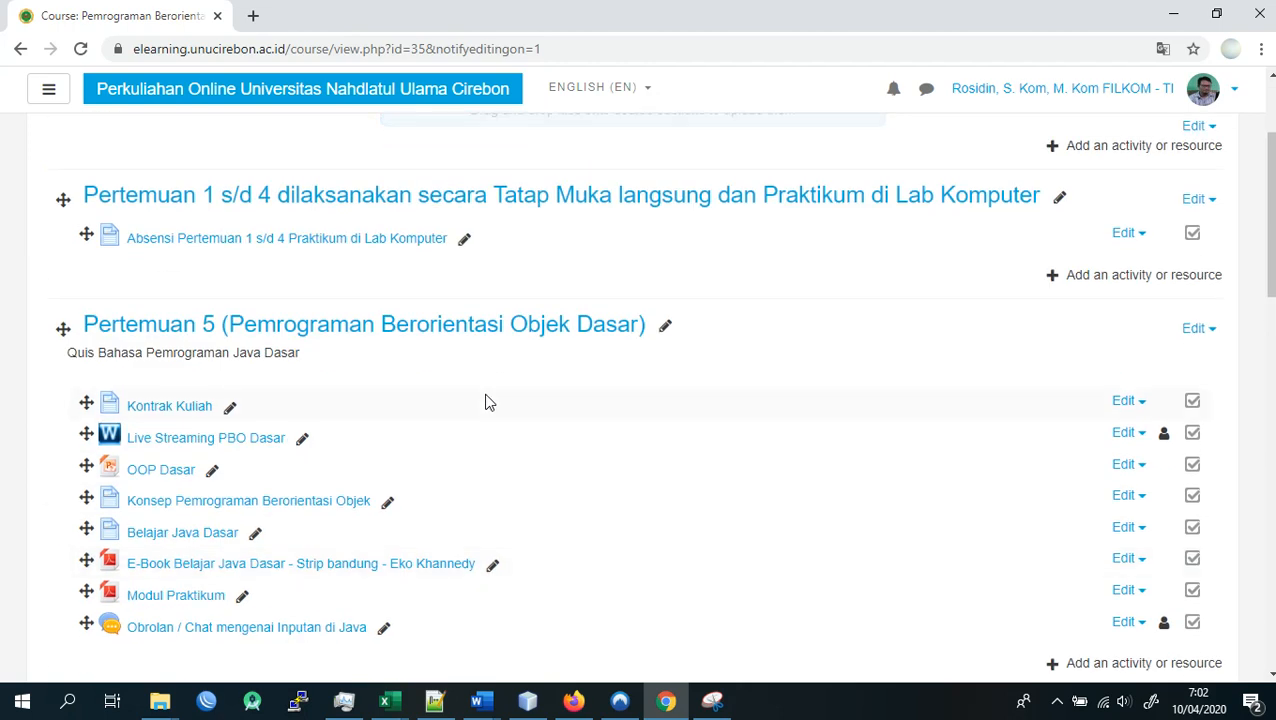
scroll(456, 442, "down", 3)
scroll(454, 445, "down", 2)
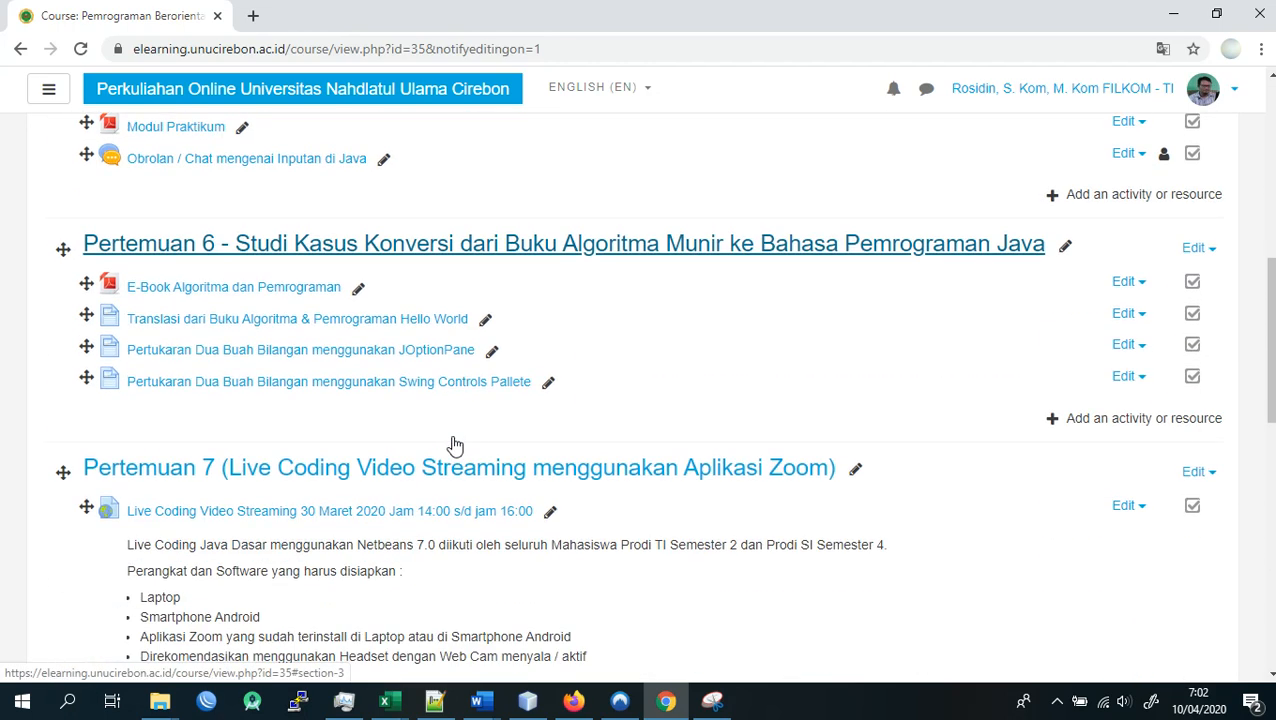
scroll(454, 445, "down", 1)
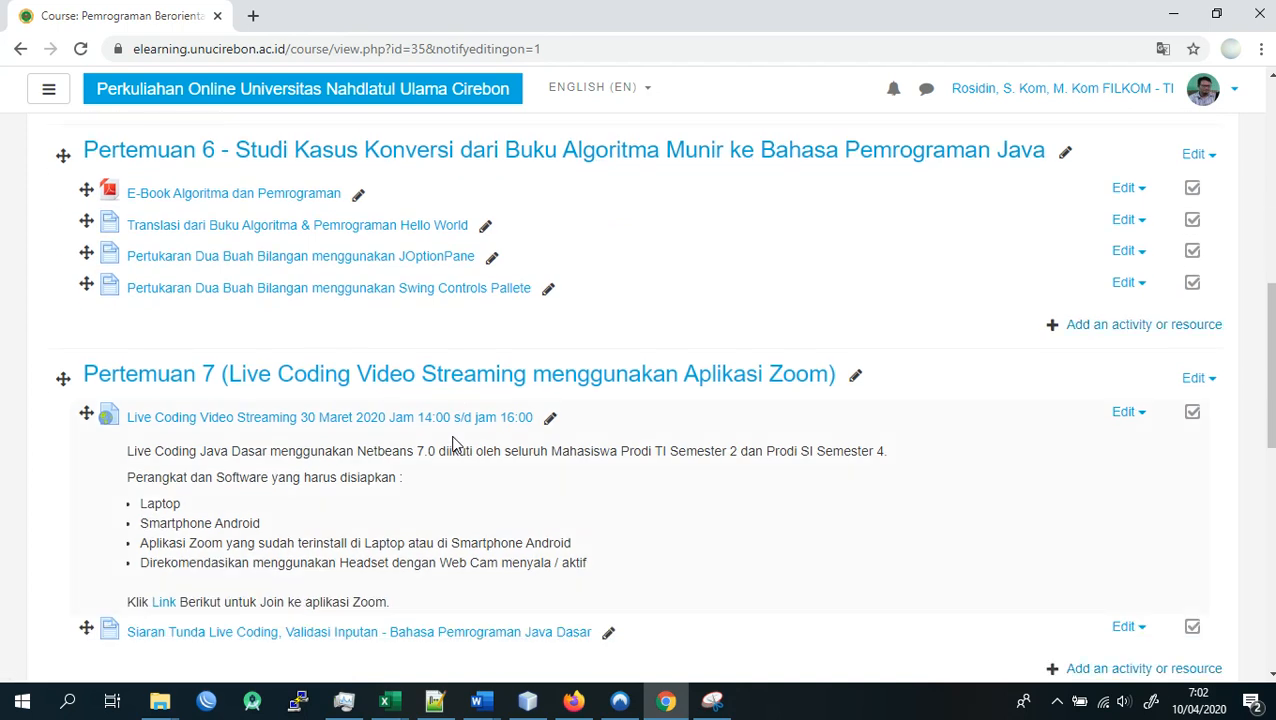
scroll(452, 443, "down", 1)
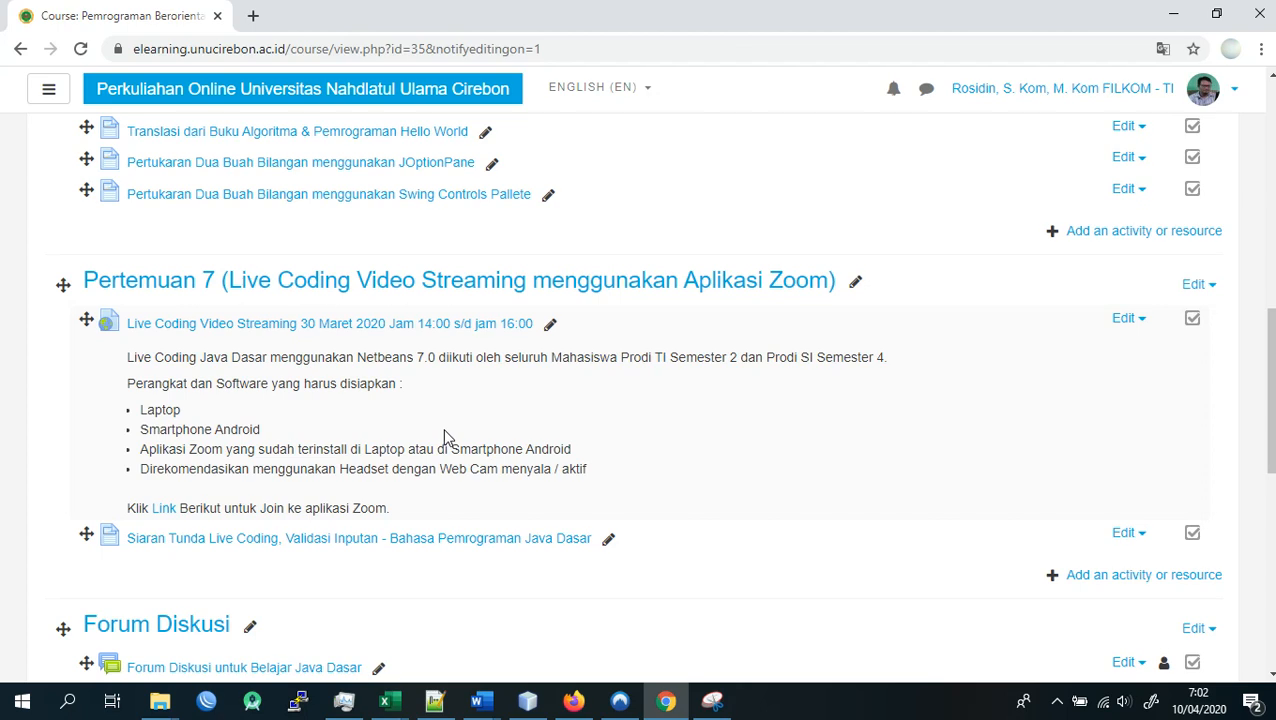
scroll(444, 436, "down", 2)
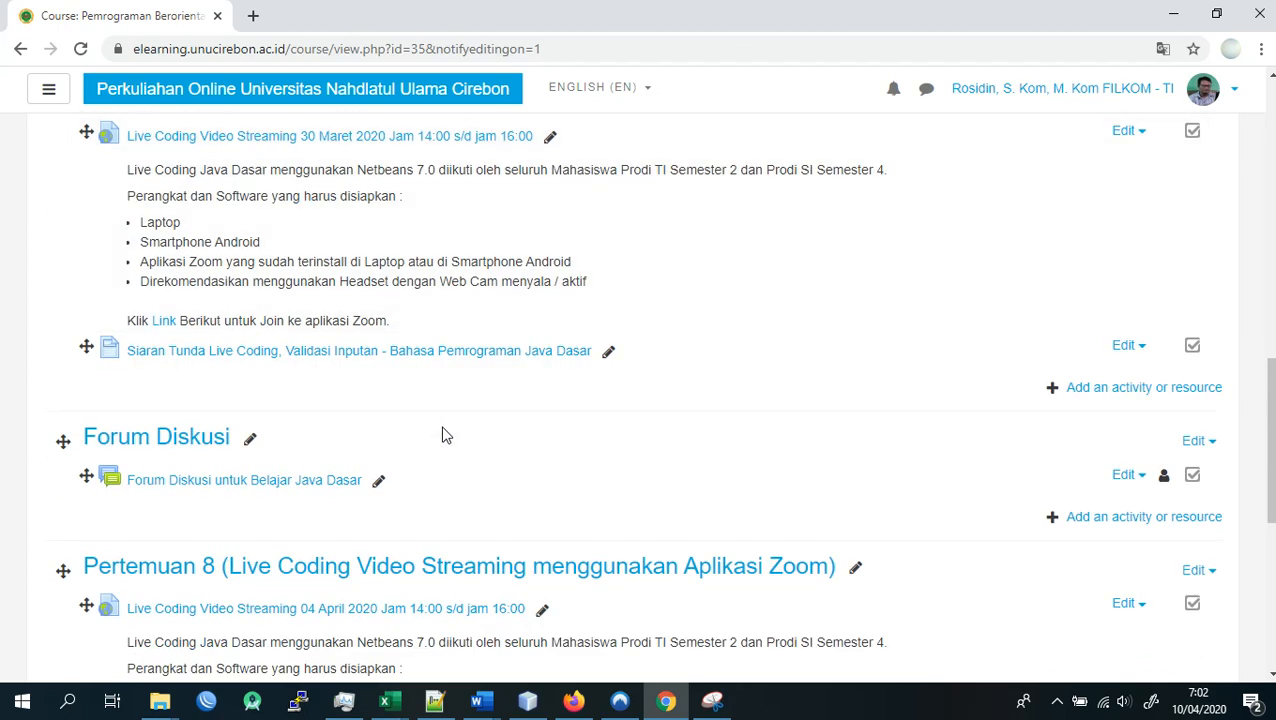
scroll(446, 435, "down", 3)
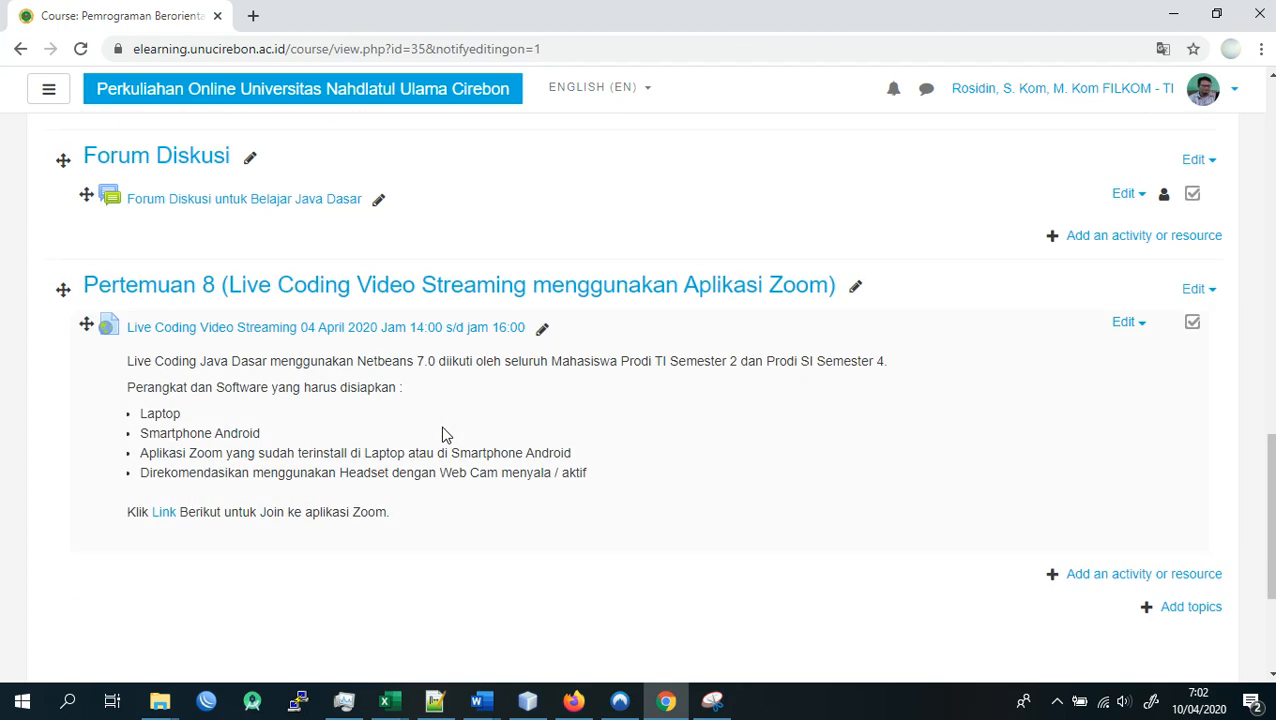
scroll(446, 435, "up", 5)
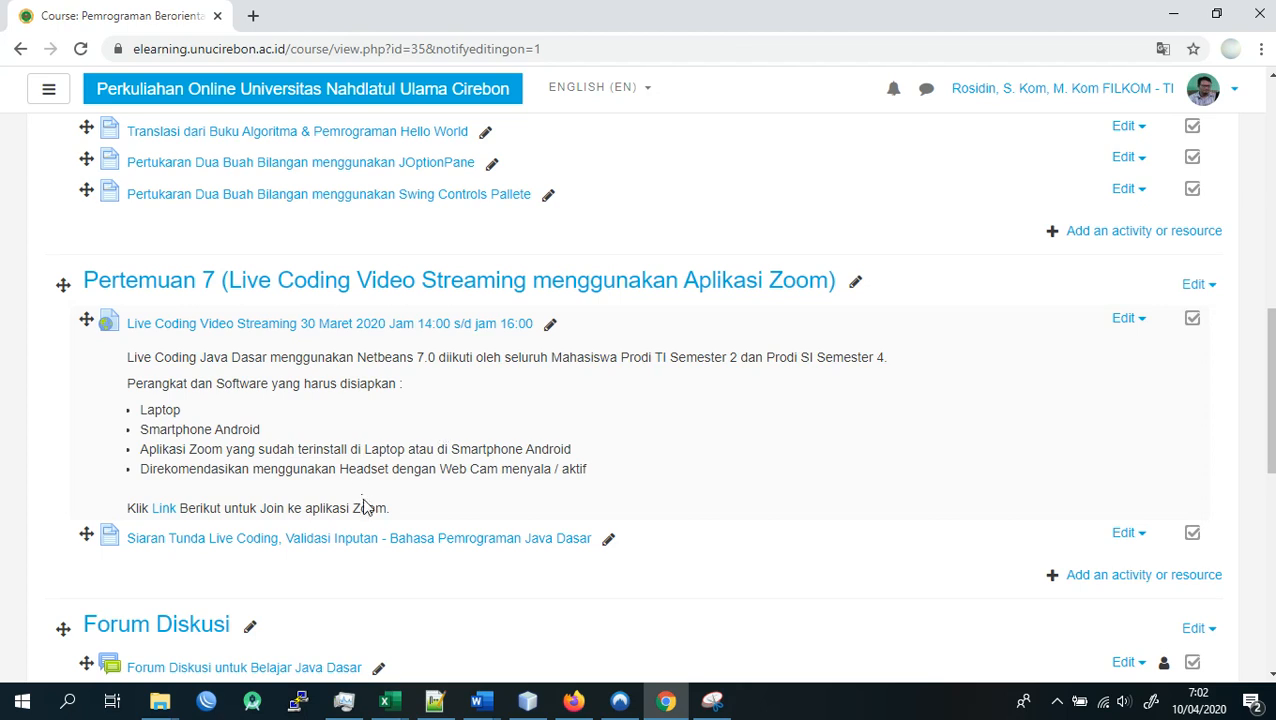
scroll(364, 545, "down", 1)
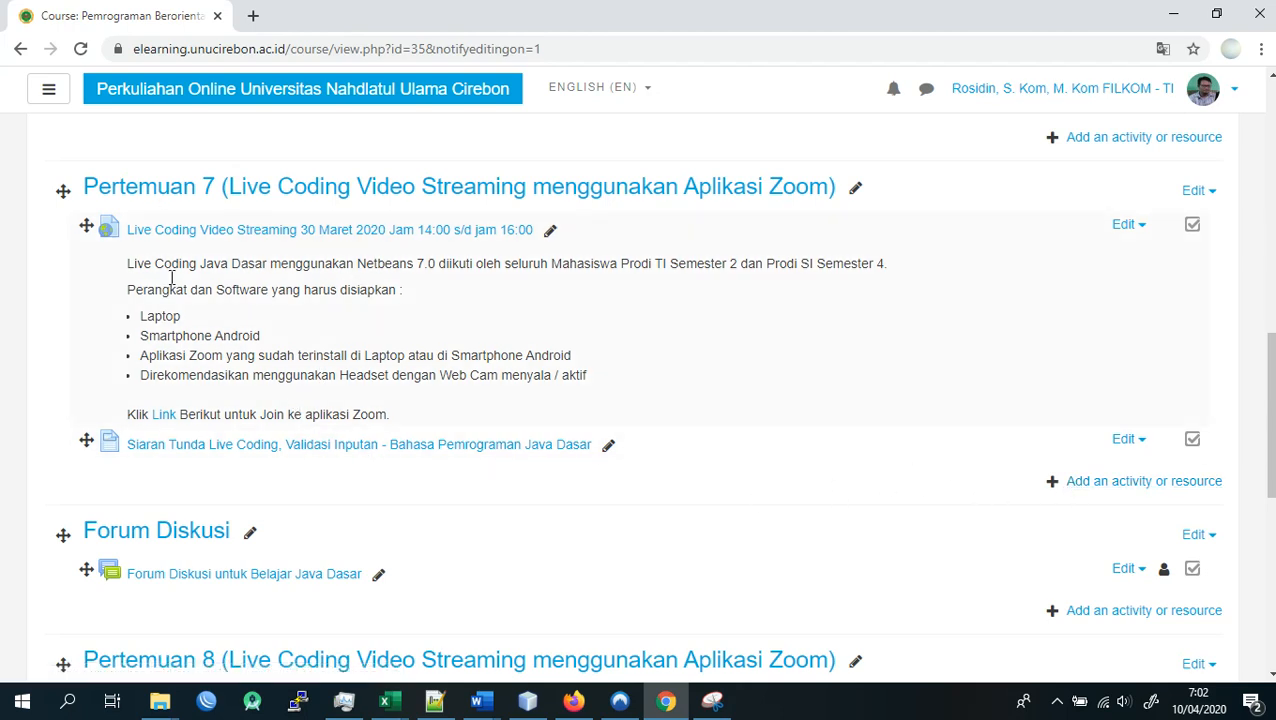
scroll(191, 330, "down", 1)
scroll(197, 345, "up", 2)
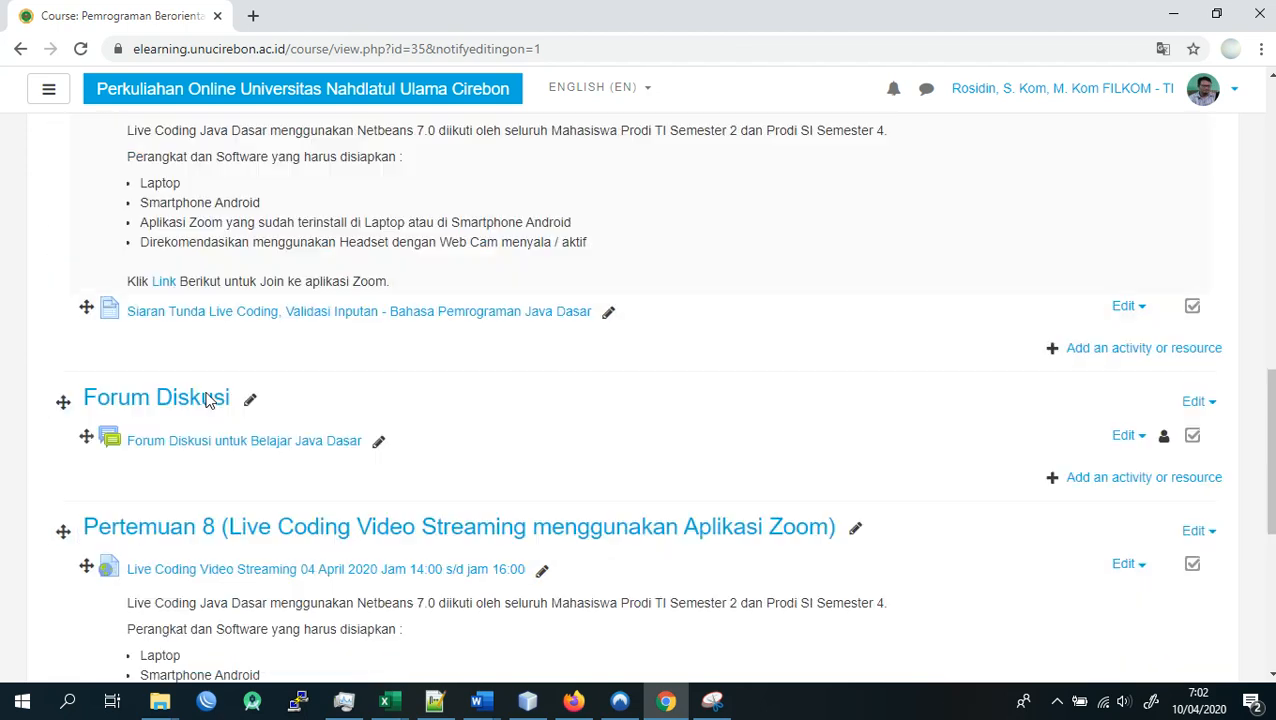
- Add two new topic sections at the end of the course, below Pertemuan 8
scroll(208, 400, "down", 7)
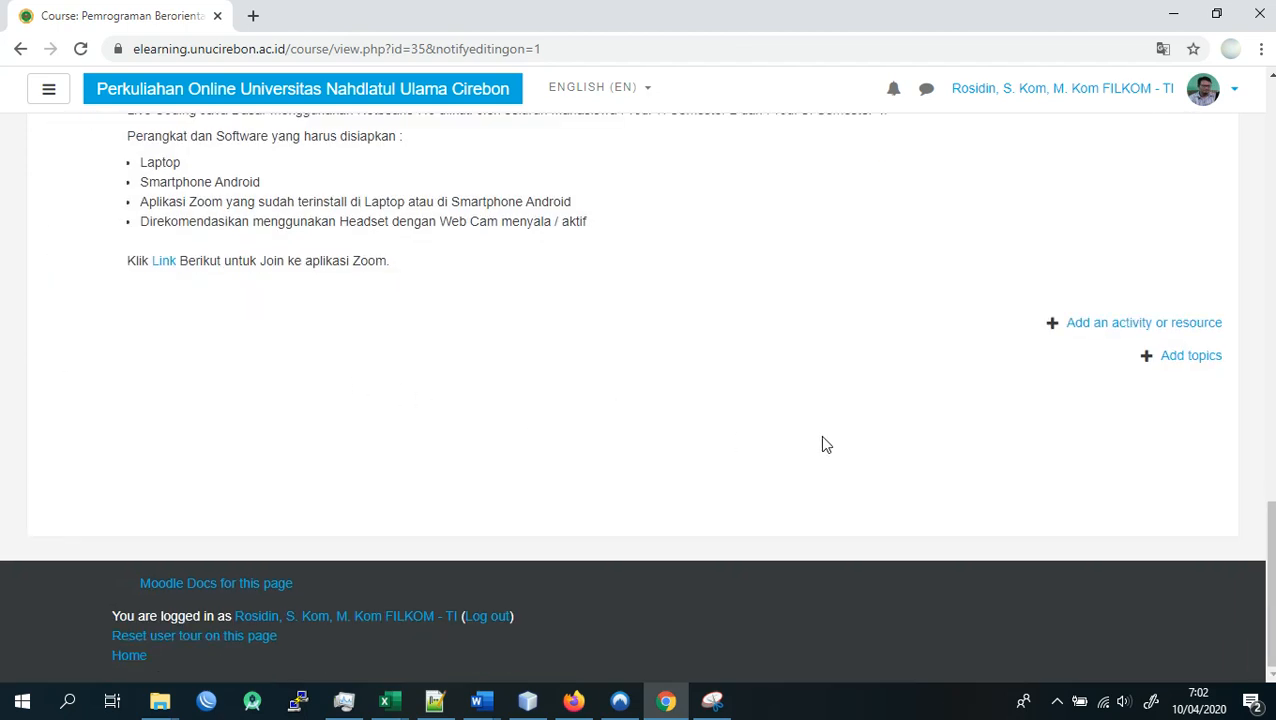
scroll(997, 533, "up", 1)
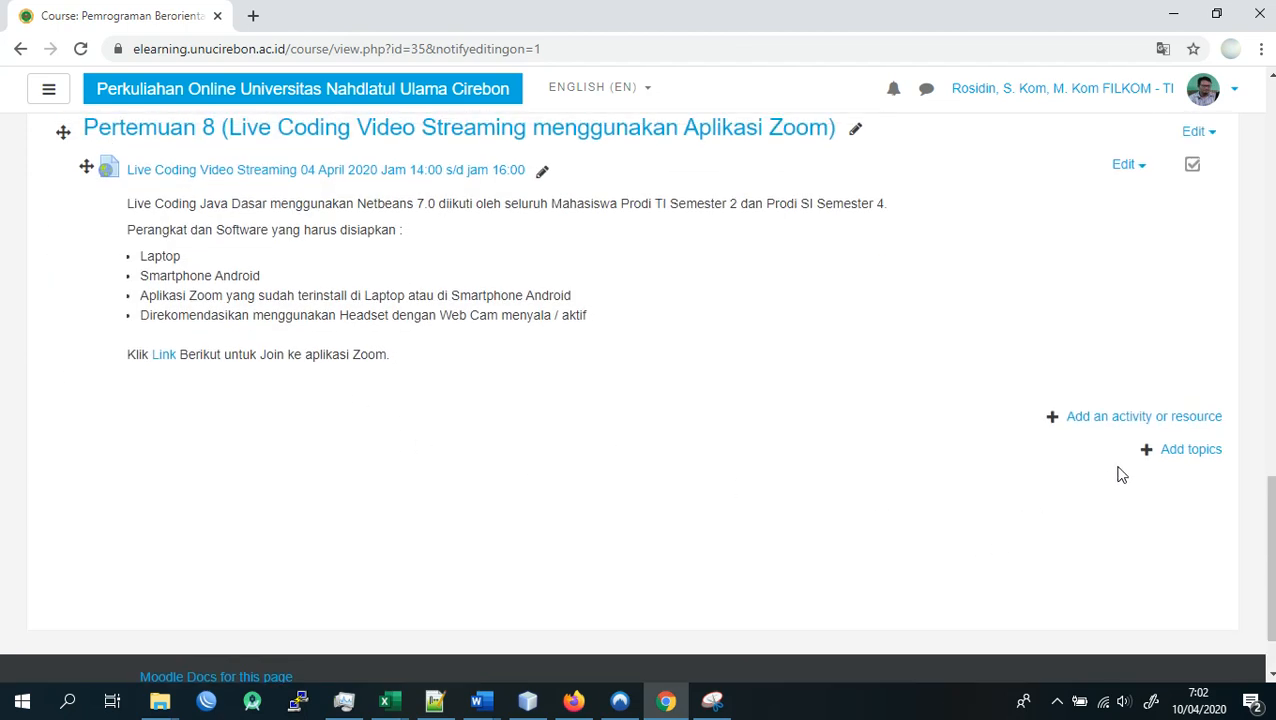
left_click(1207, 451)
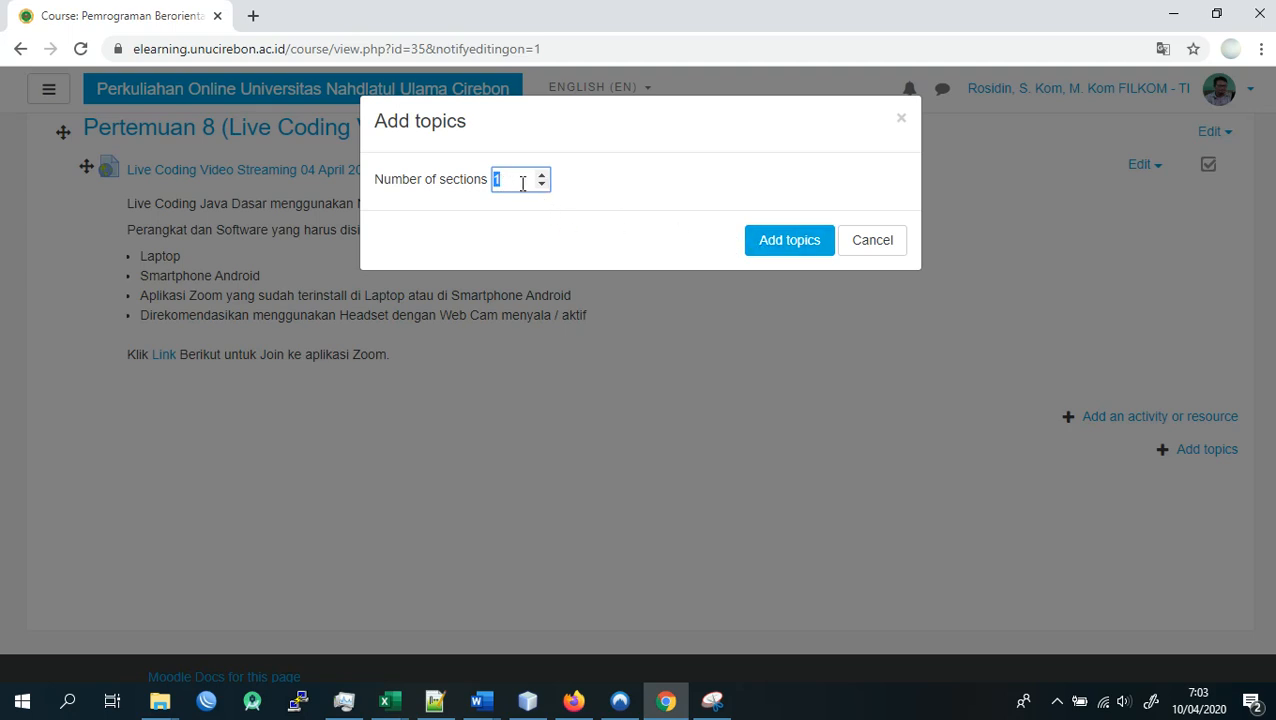
type("2")
double_click(501, 178)
left_click(510, 179)
left_click(779, 254)
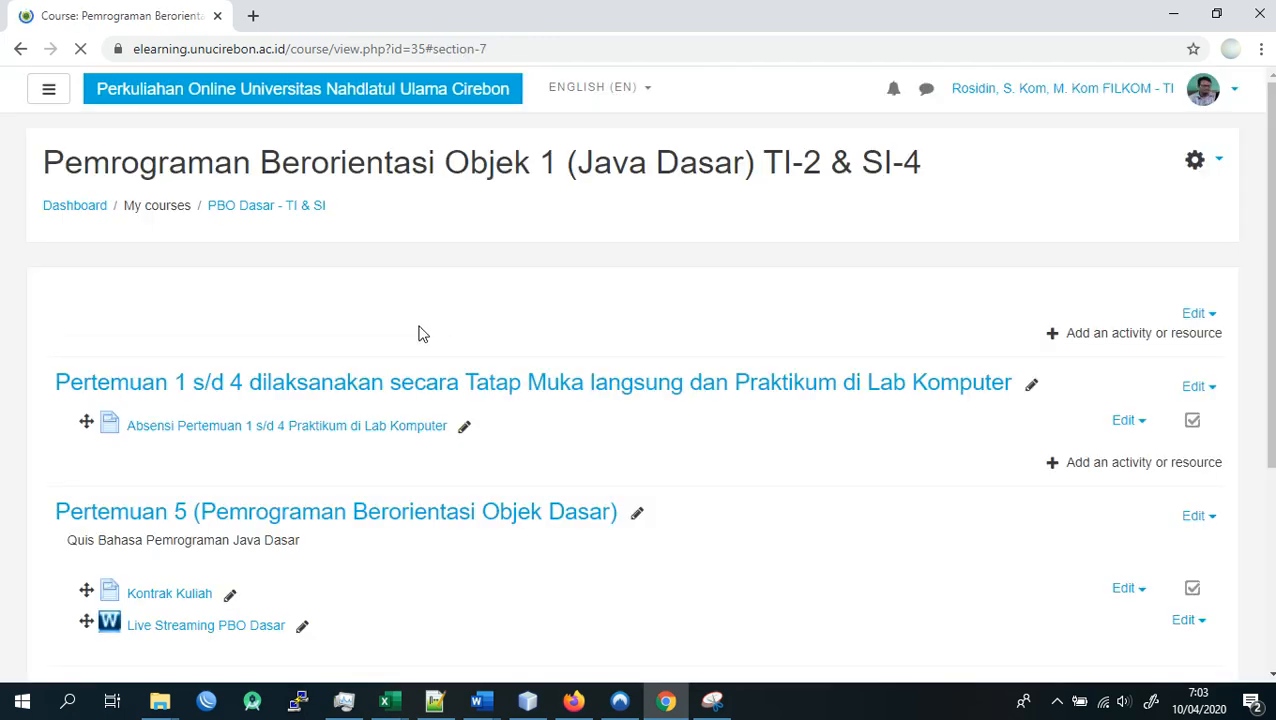
- Rename the Topic 7 section as "Quiz / Tugas Laporan Hasil Praktikum"
scroll(360, 344, "down", 13)
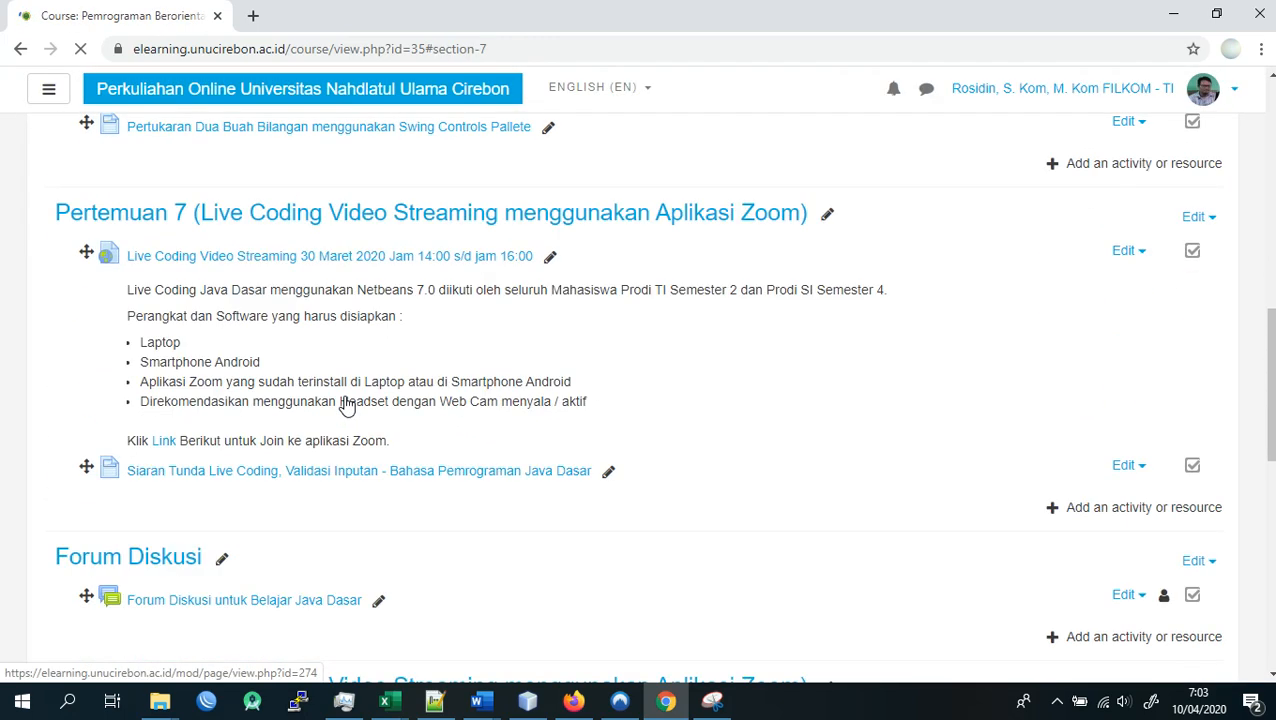
scroll(346, 396, "down", 5)
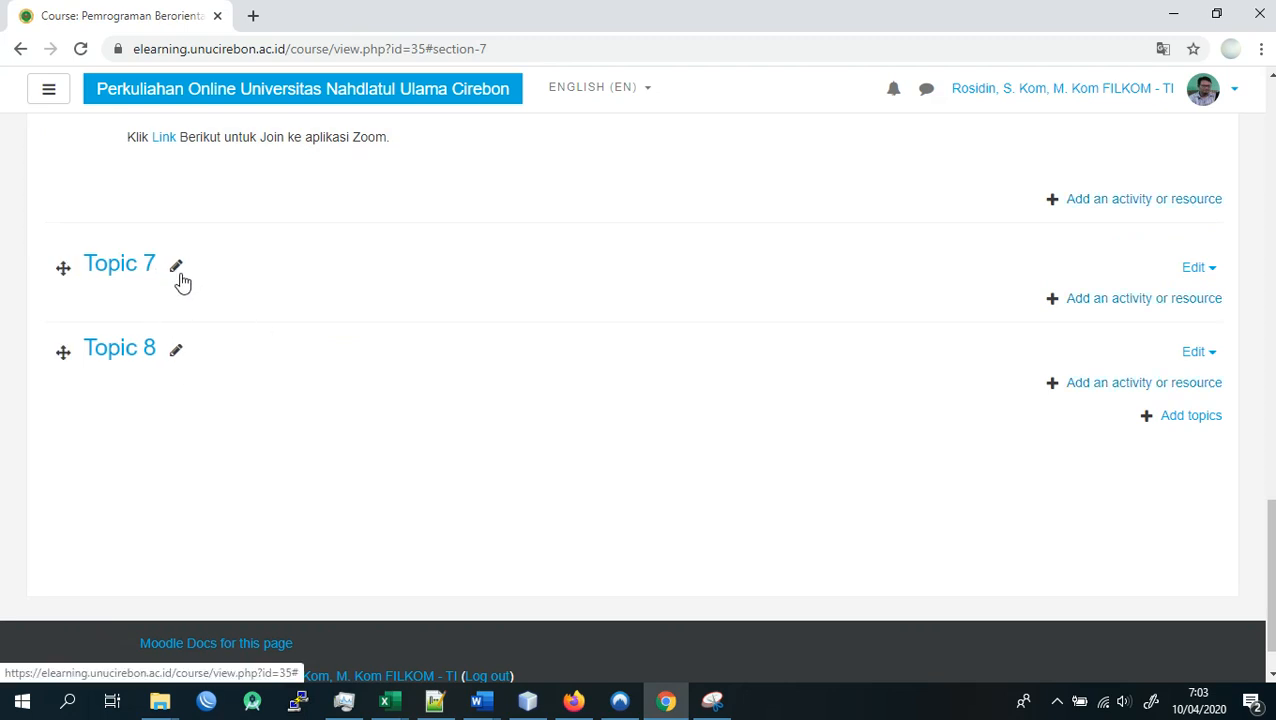
left_click(176, 268)
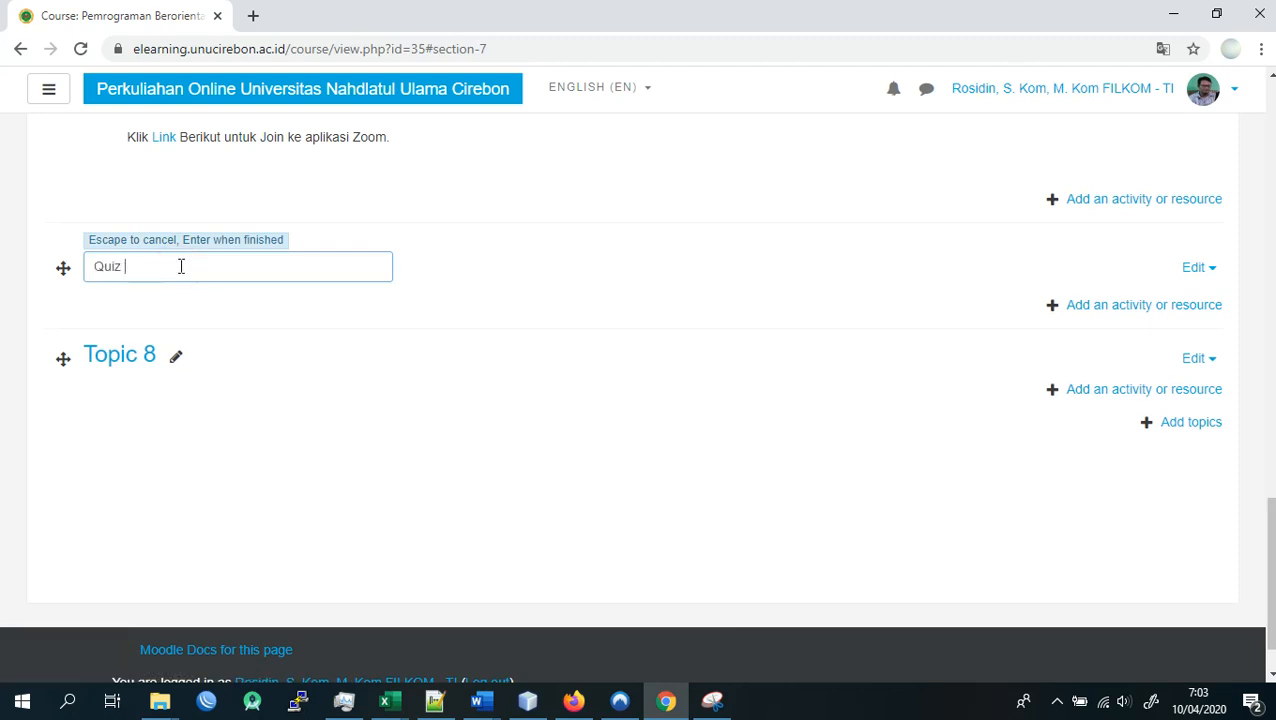
type("gas")
left_click(171, 266)
type("Laporan Hasil Praktikum")
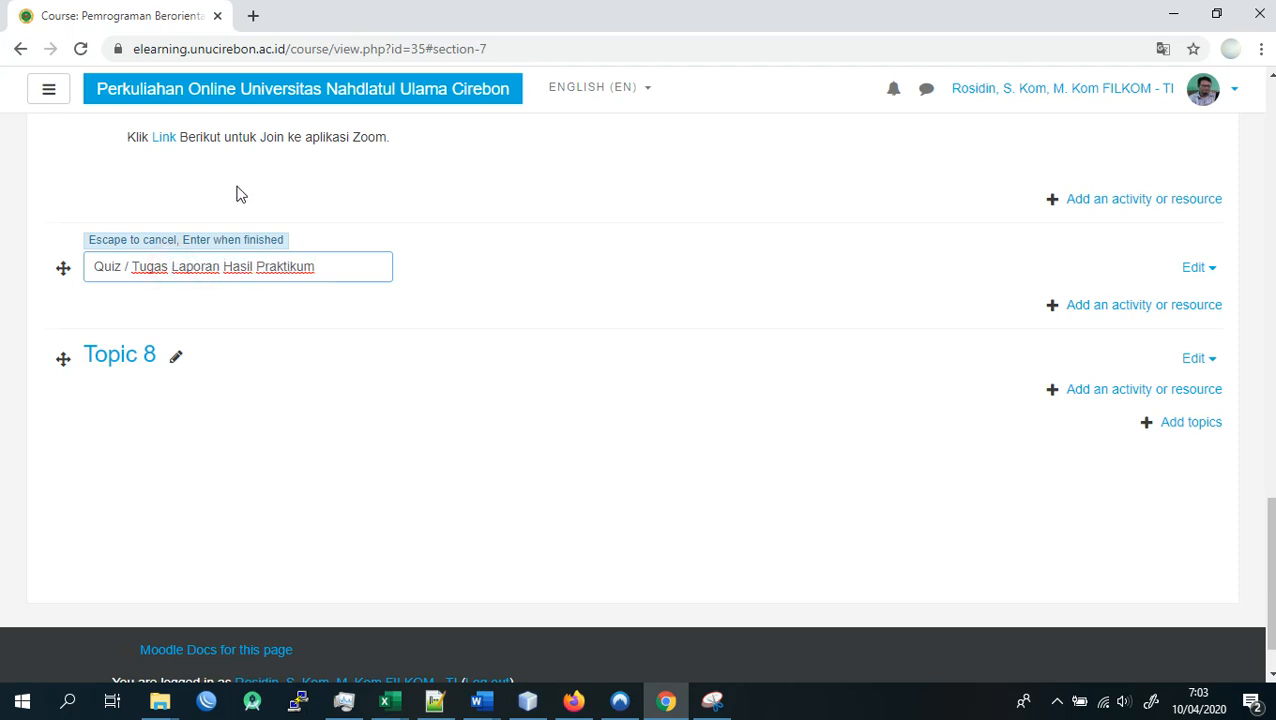
key("Return")
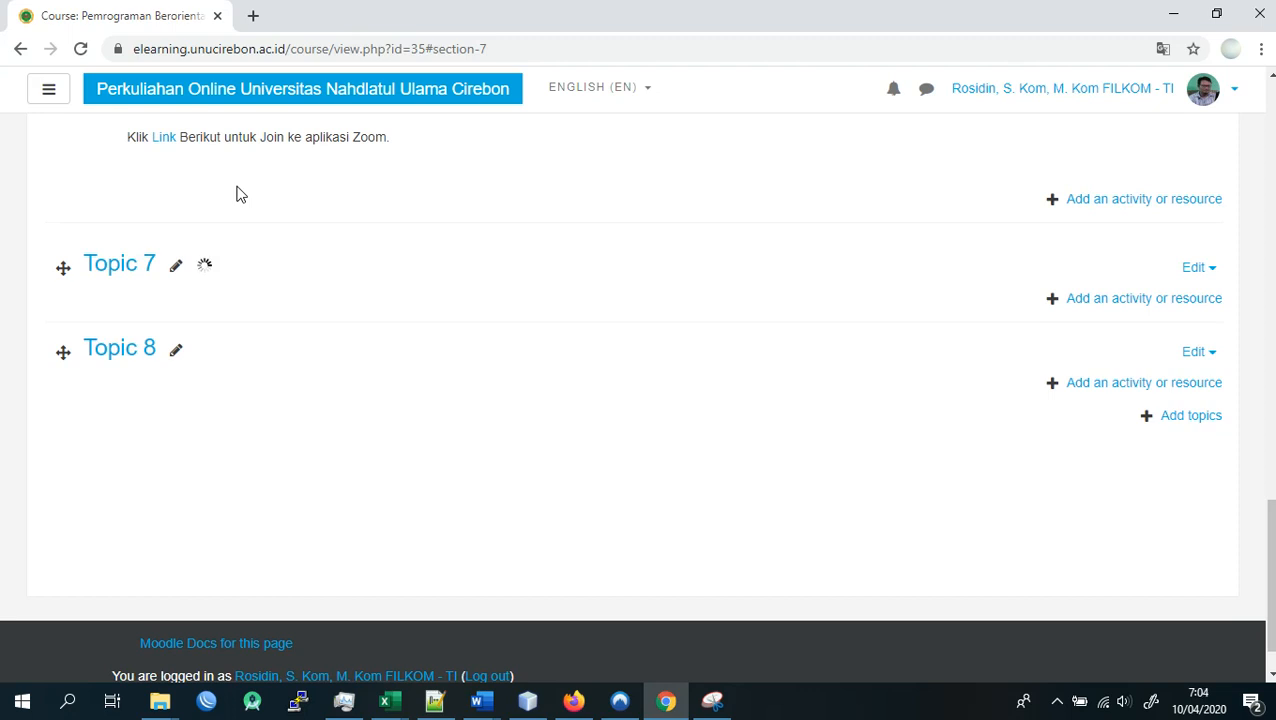
- Rename the Topic 8 section as "UTS"
scroll(222, 228, "down", 1)
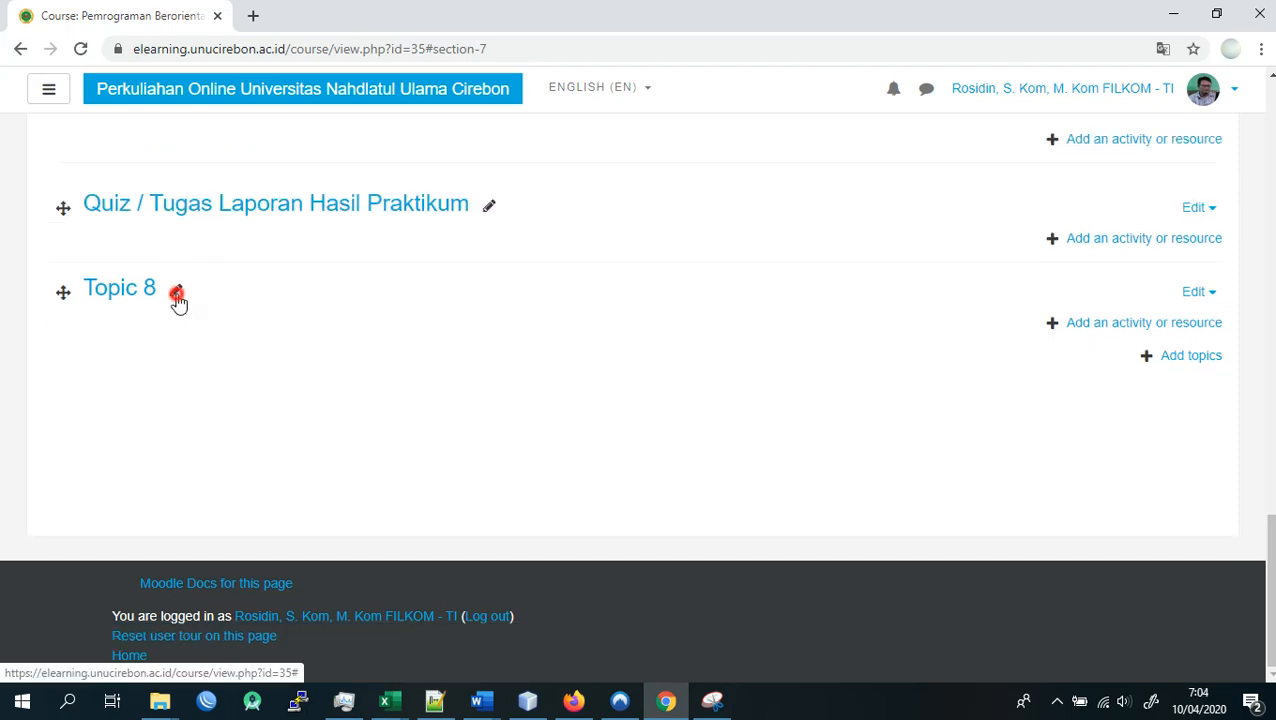
left_click(177, 298)
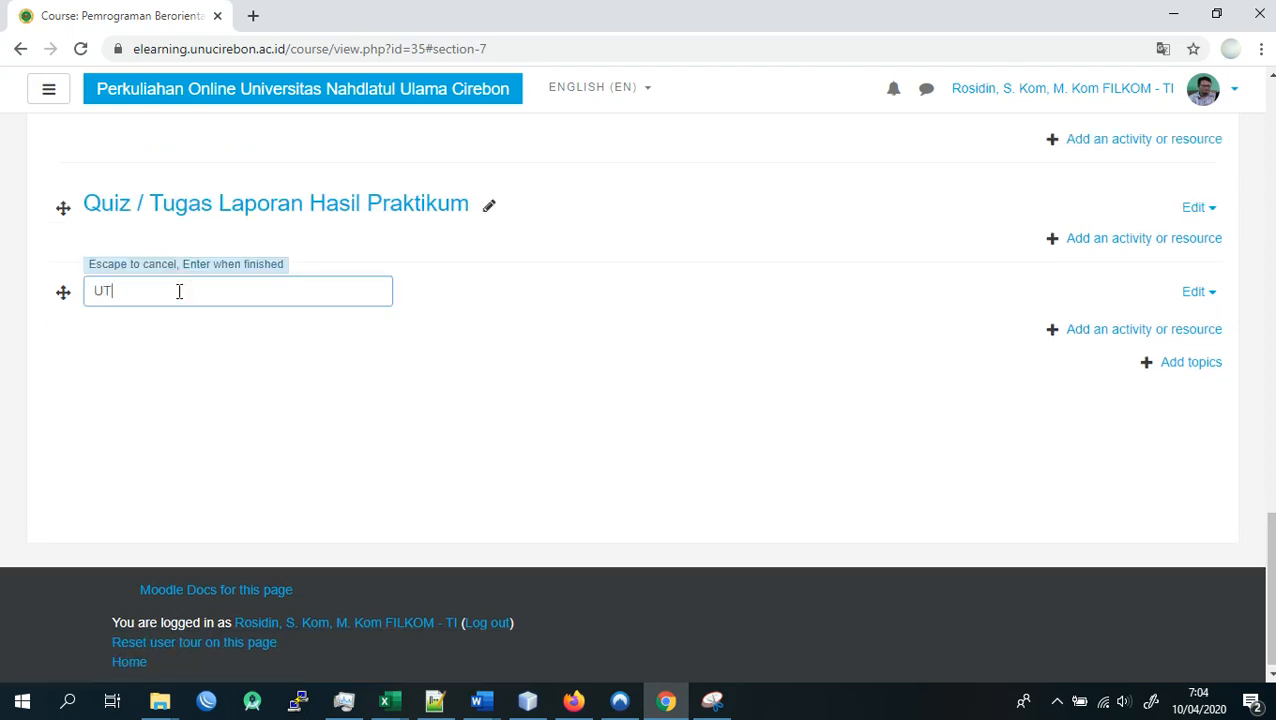
type("UTS")
key("Return")
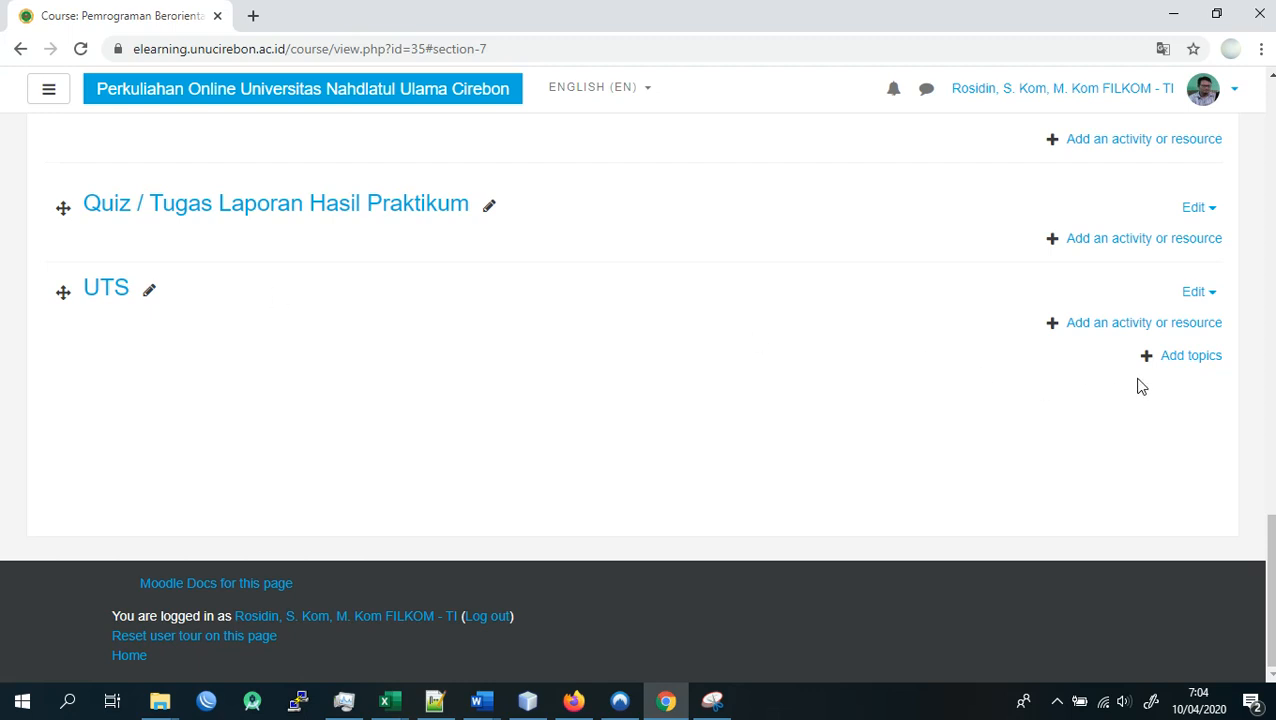
- Add one more topic section at the end of the course and name it "UAS"
left_click(1177, 359)
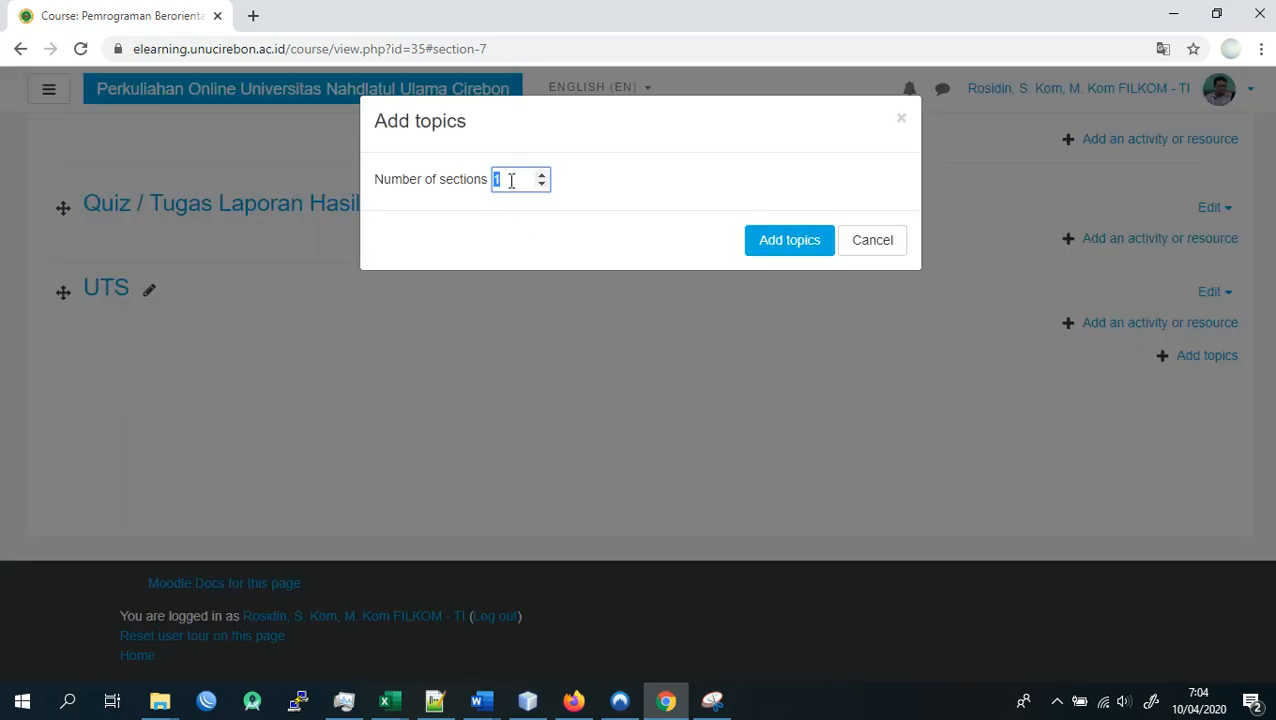
left_click(820, 245)
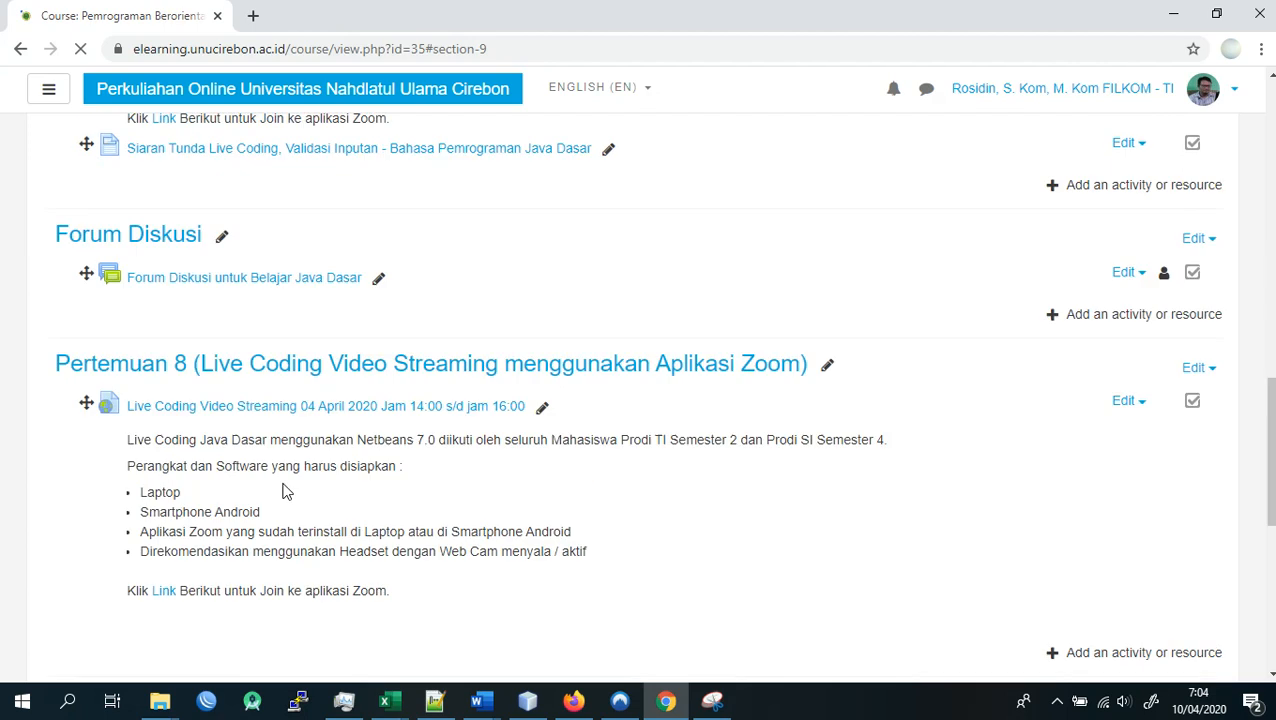
left_click(151, 310)
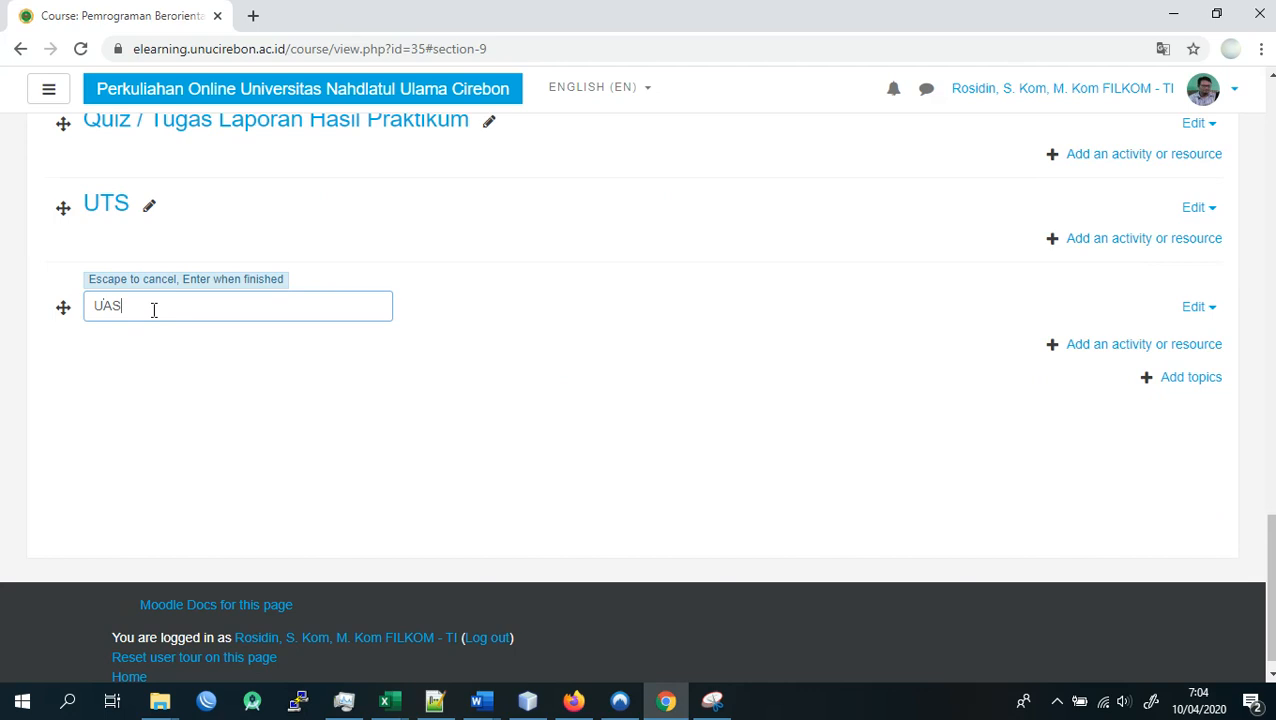
key("Return")
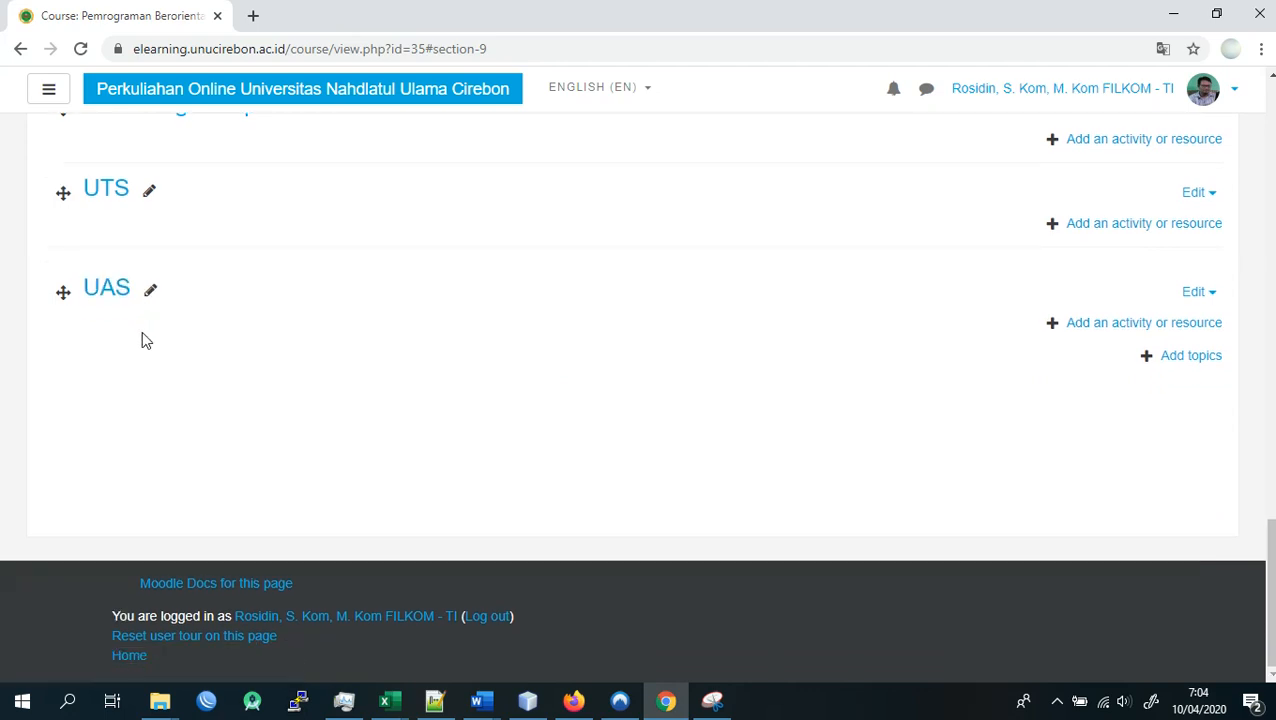
- Move the "Quiz / Tugas Laporan Hasil Praktikum" section up so it sits directly below Pertemuan 7, above Forum Diskusi
scroll(142, 335, "up", 1)
scroll(164, 358, "up", 3)
scroll(177, 398, "down", 2)
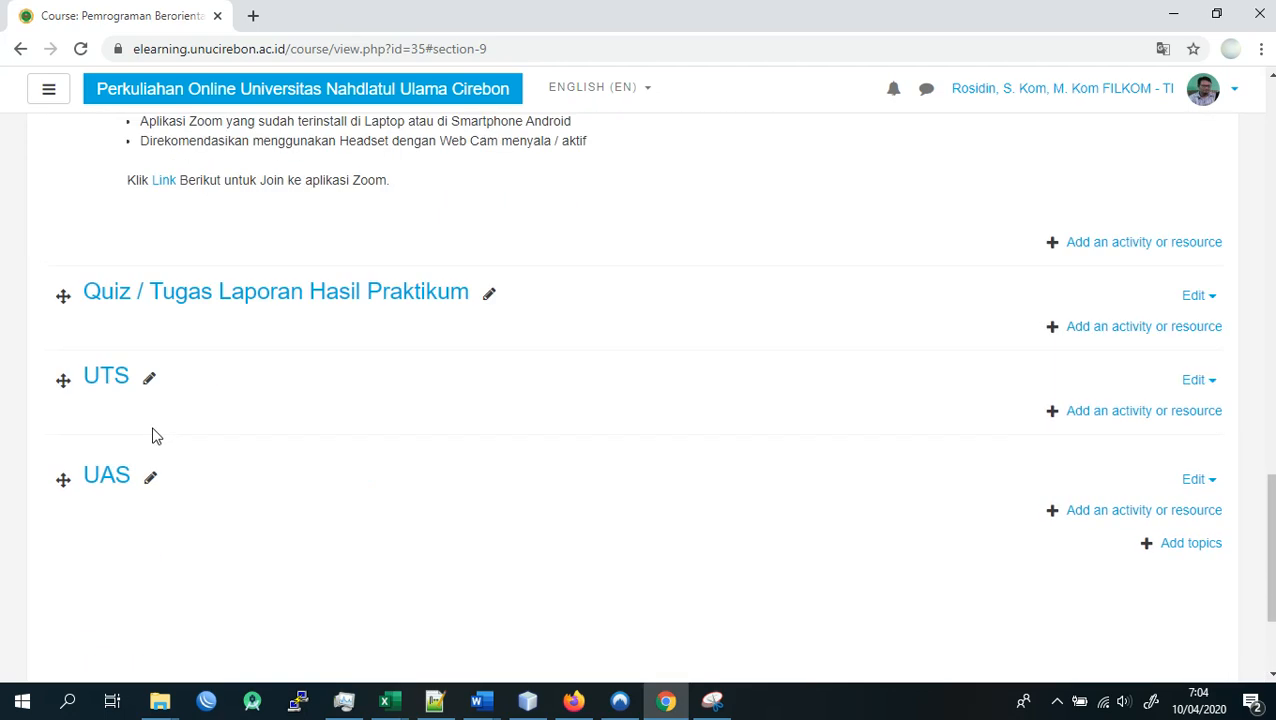
scroll(180, 470, "up", 2)
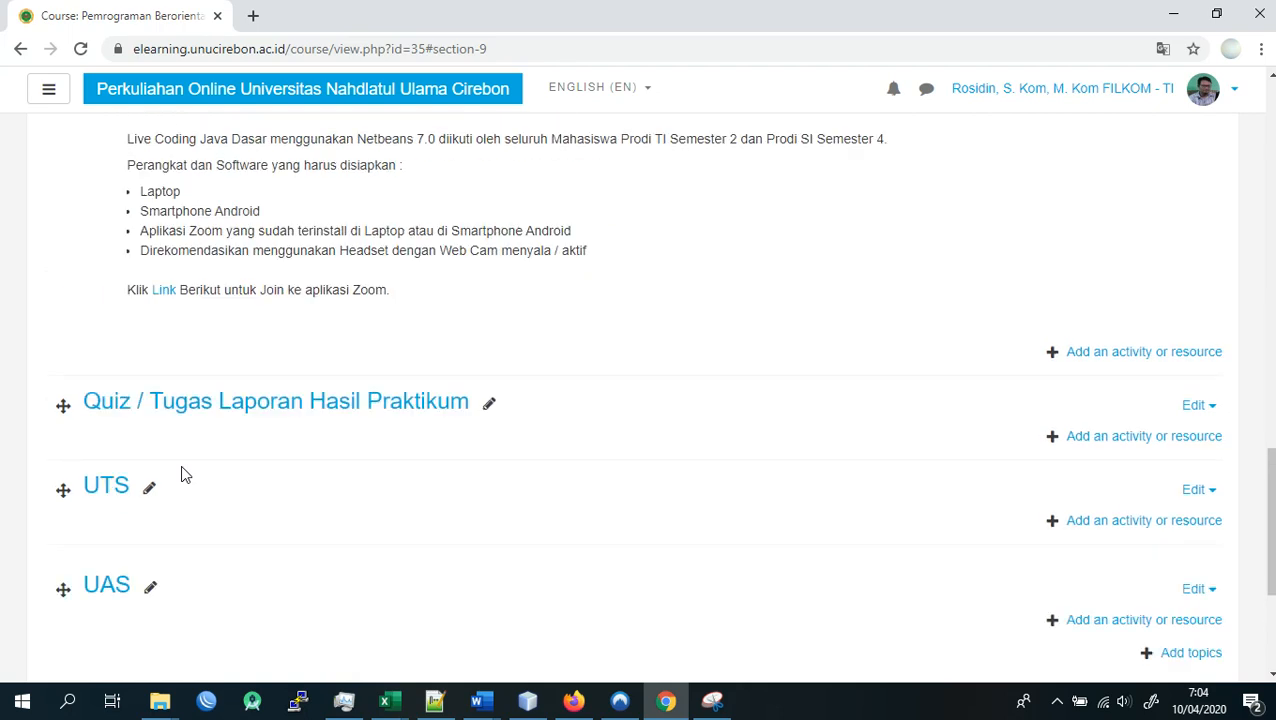
scroll(160, 465, "down", 2)
scroll(150, 456, "up", 3)
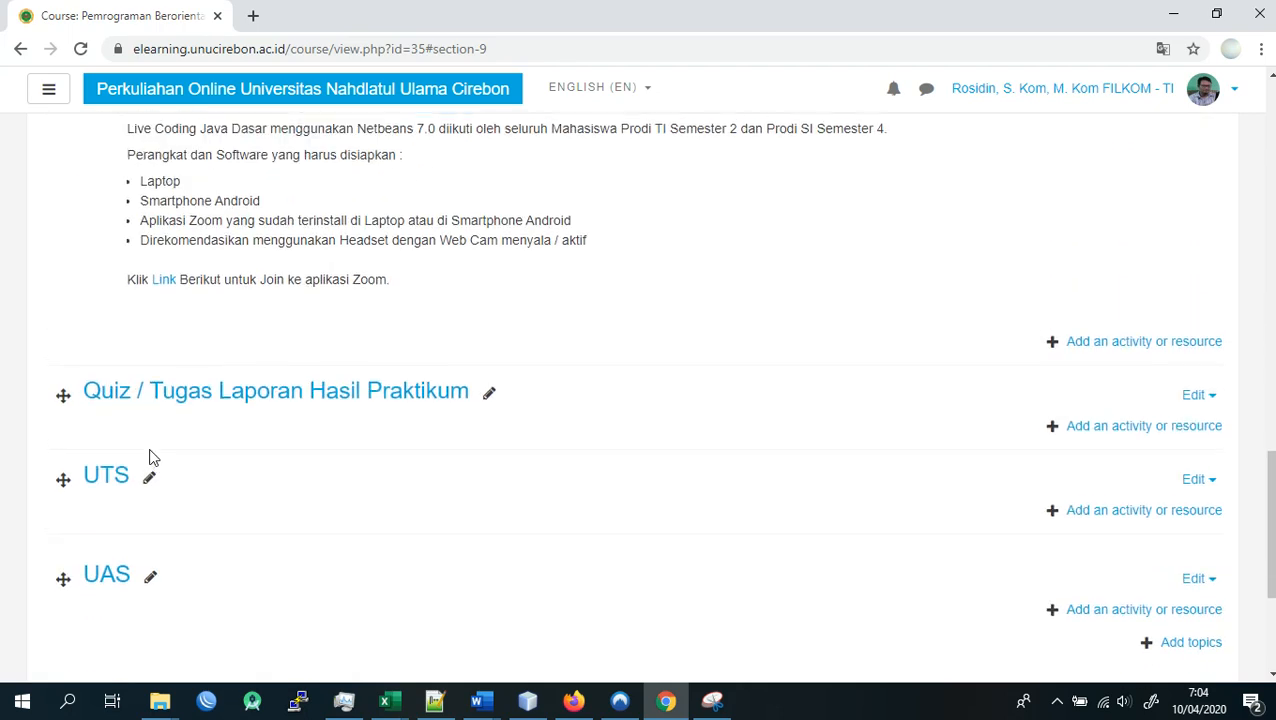
scroll(115, 432, "down", 2)
scroll(94, 438, "up", 2)
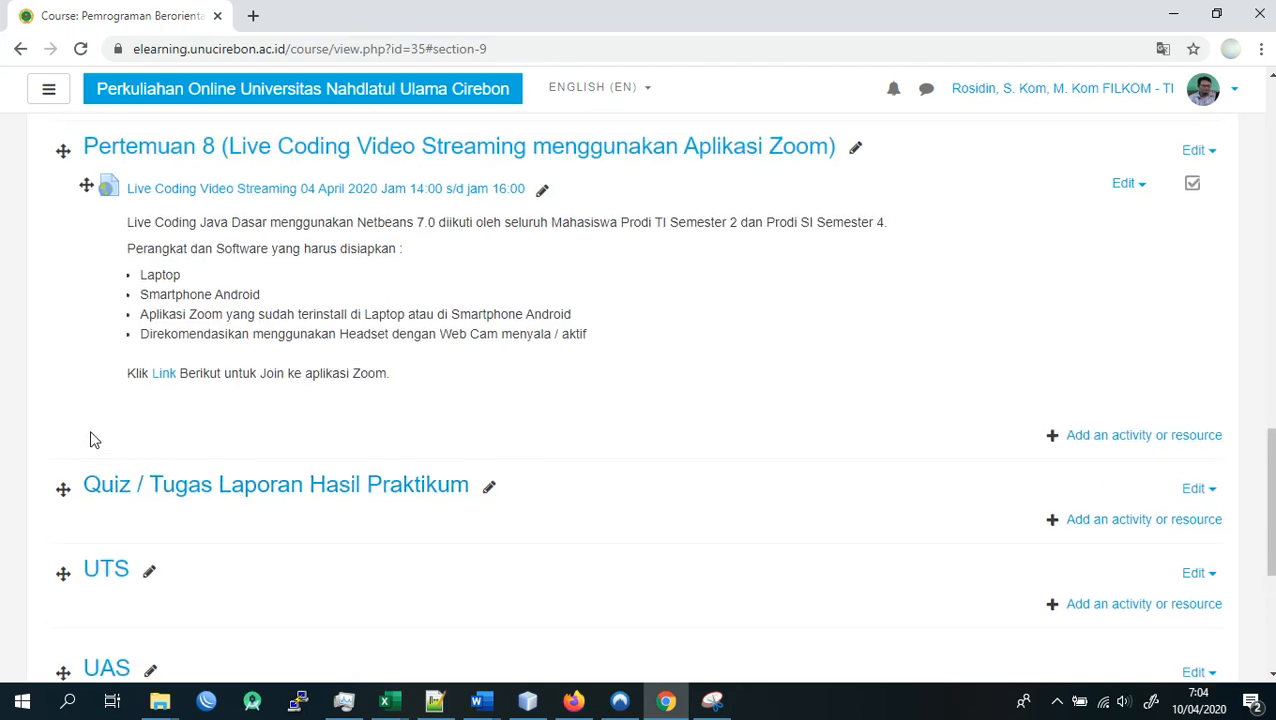
left_click_drag(60, 577, 85, 245)
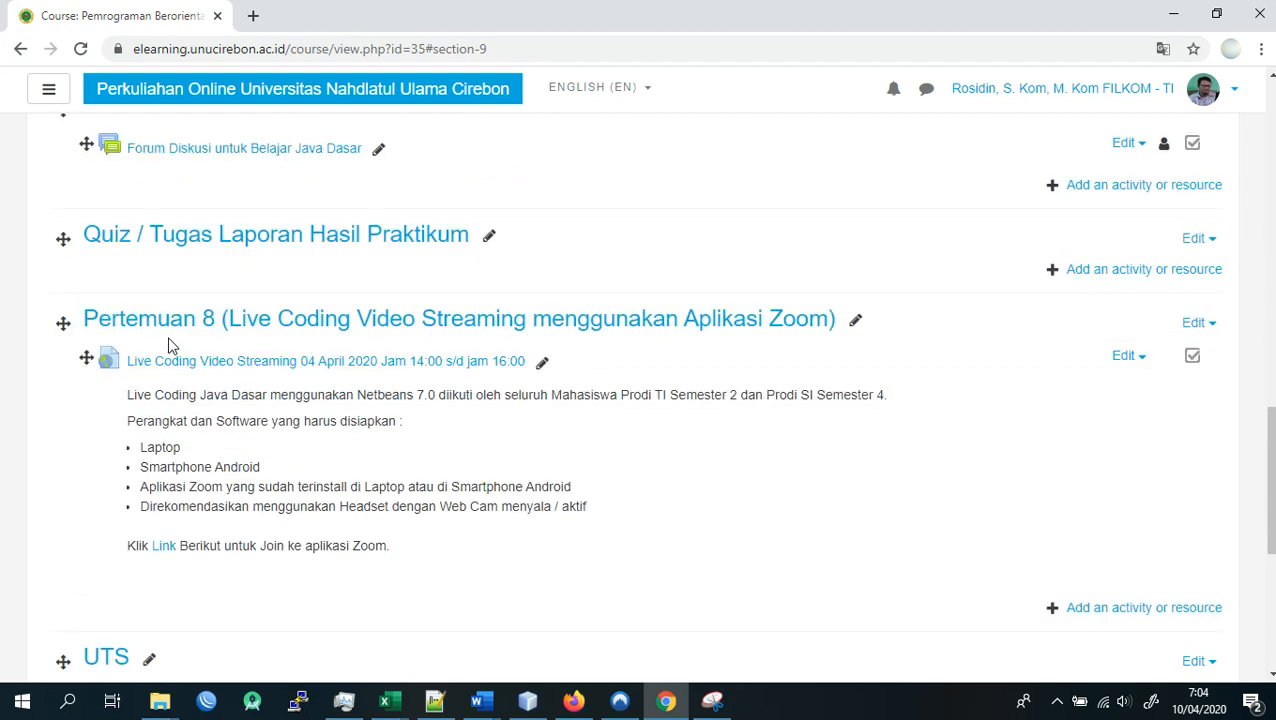
scroll(168, 345, "up", 6)
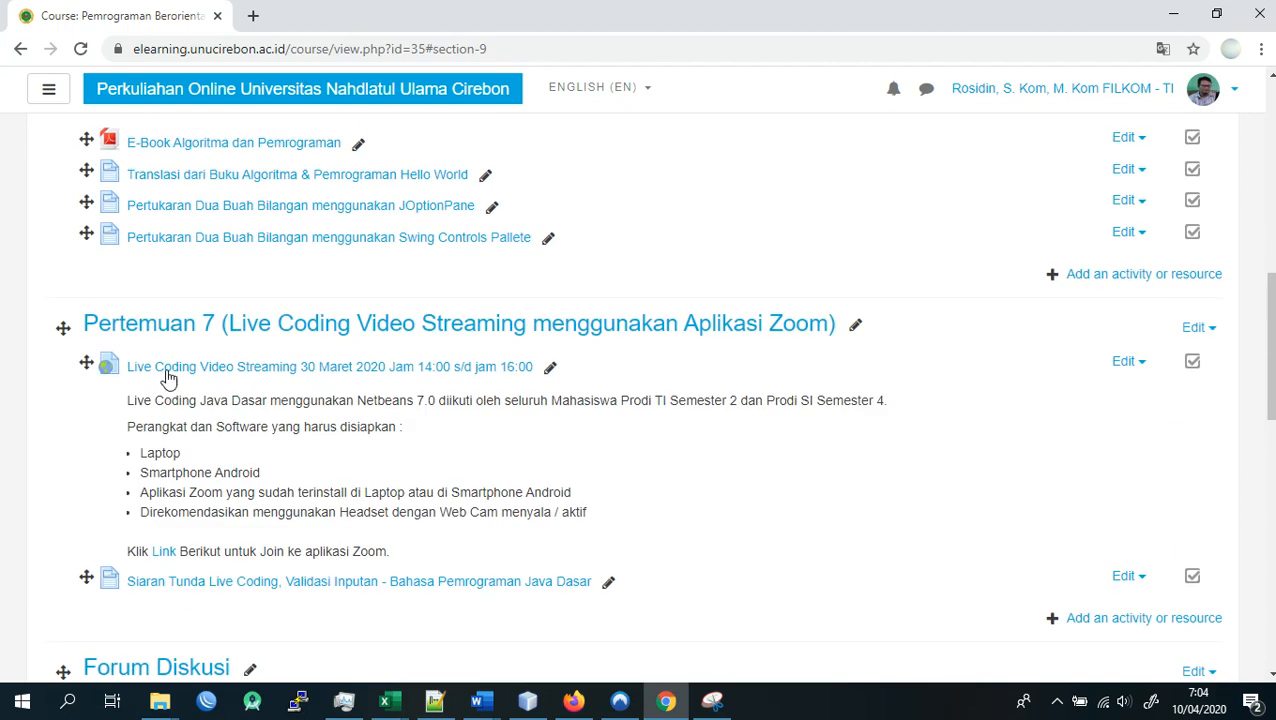
scroll(168, 378, "down", 3)
left_click_drag(62, 518, 85, 381)
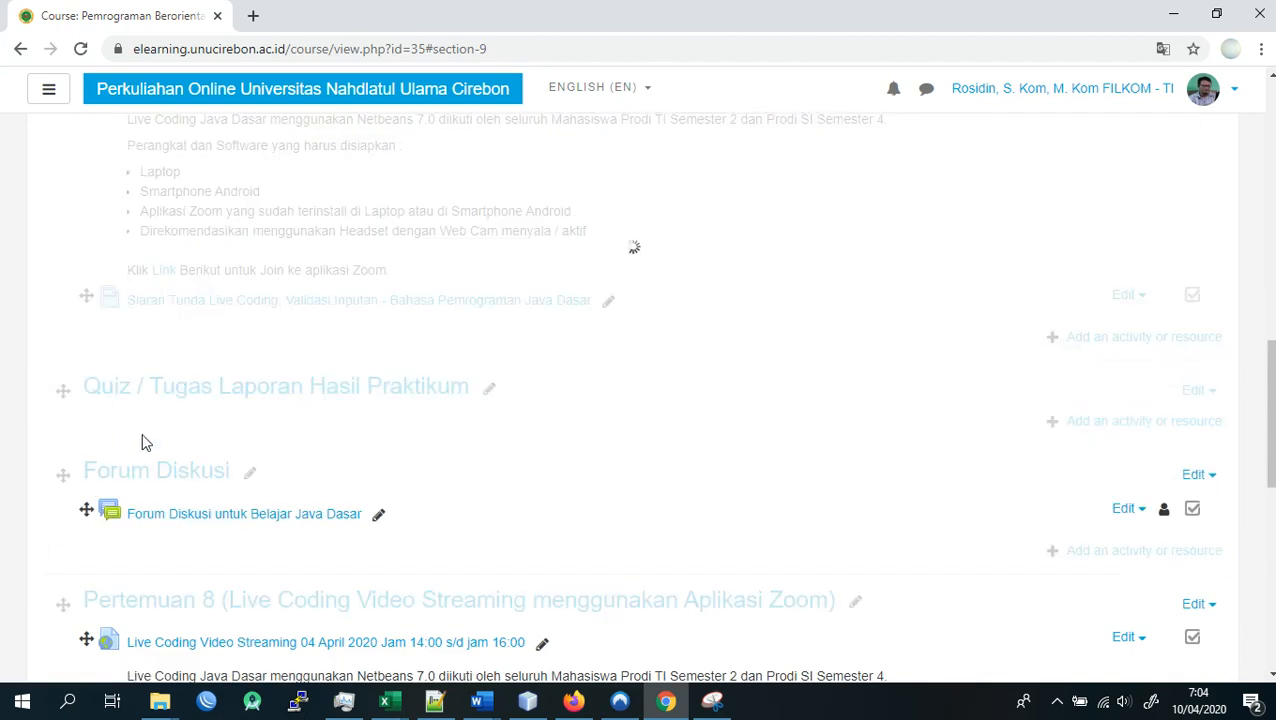
- Move the UTS section up so it sits between the Quiz / Tugas section and Forum Diskusi
scroll(145, 430, "down", 2)
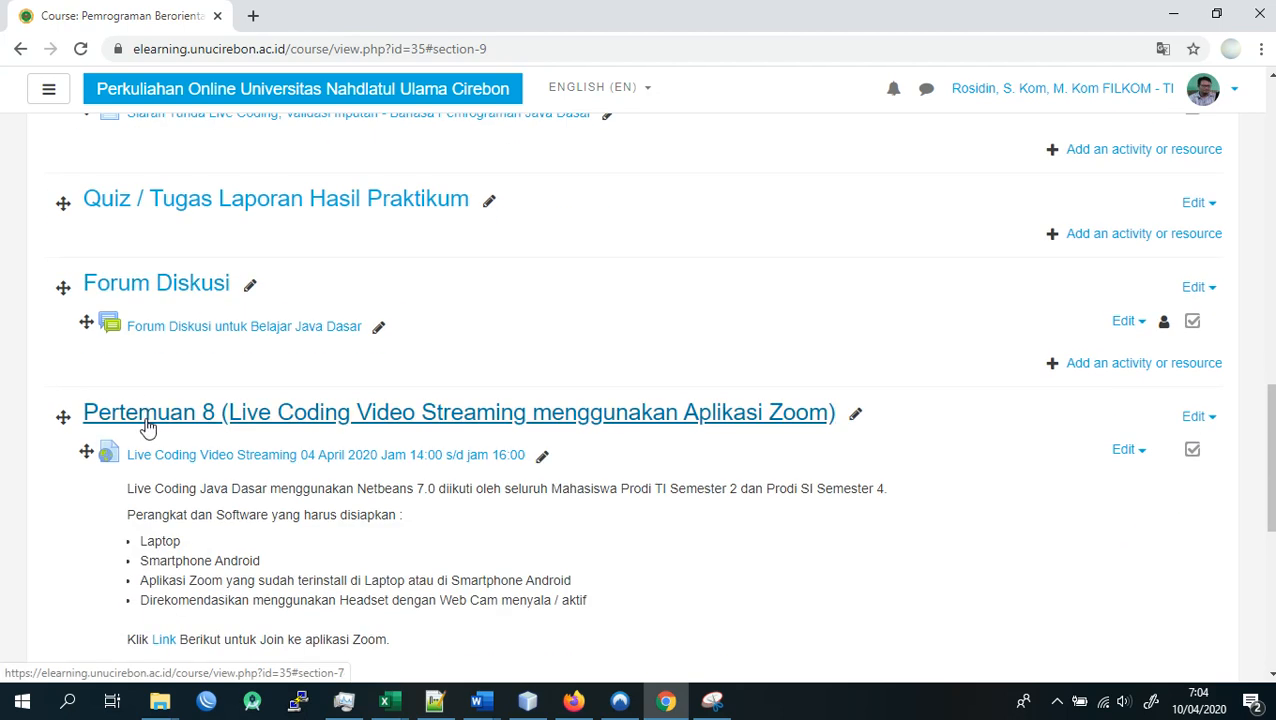
scroll(141, 424, "down", 2)
scroll(141, 424, "down", 2)
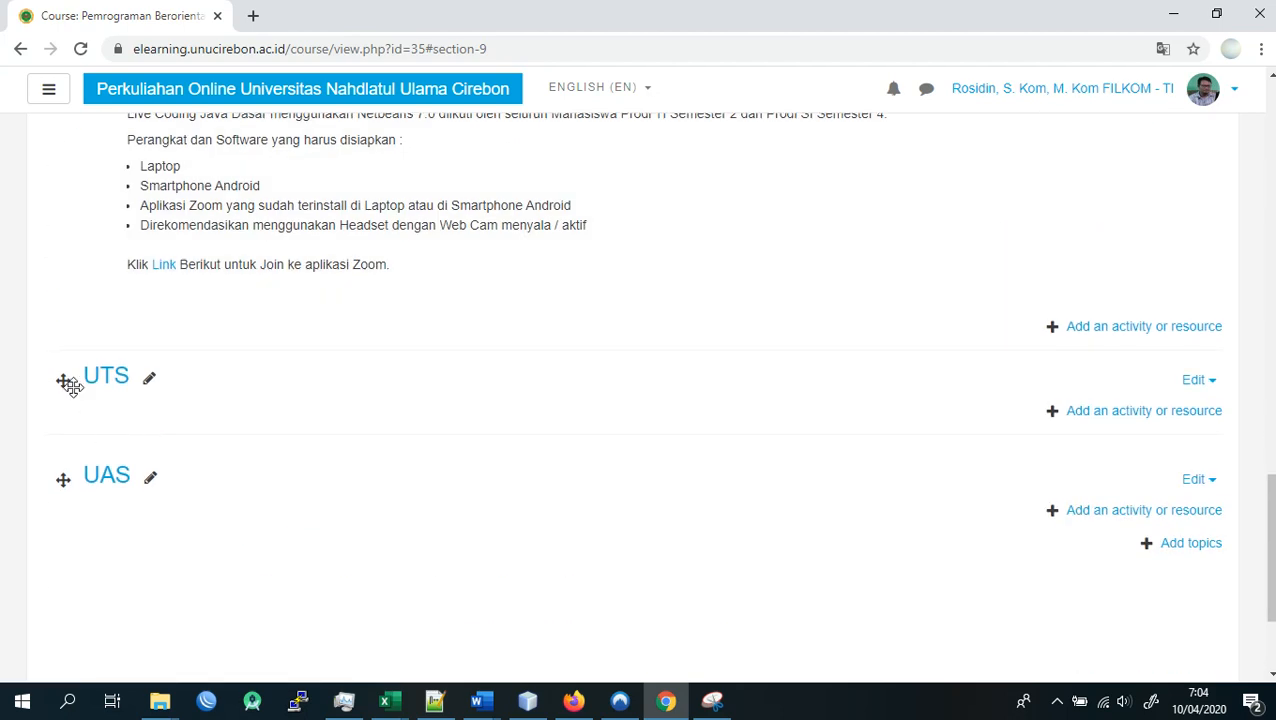
left_click_drag(63, 381, 155, 358)
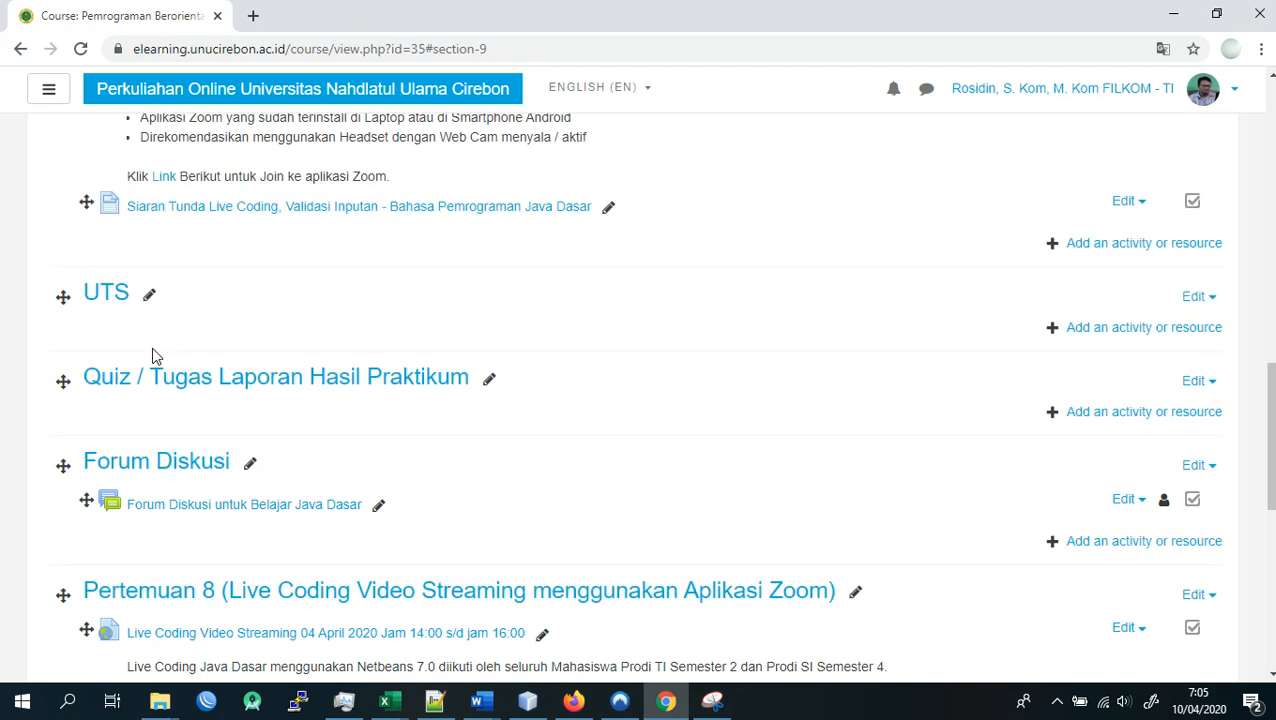
scroll(151, 348, "up", 2)
scroll(157, 333, "down", 3)
left_click_drag(63, 203, 86, 313)
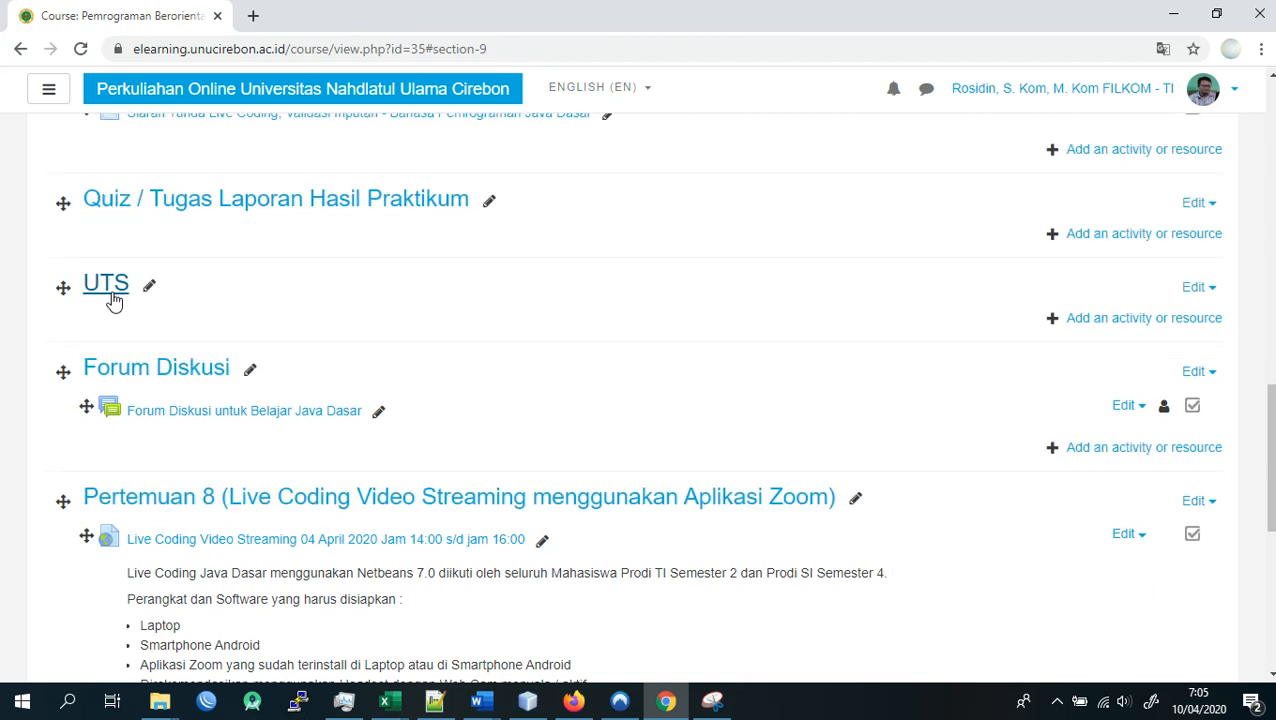
- Review the course materials listed in Pertemuan 5, 6 and 7 above the Quiz / Tugas section
scroll(185, 302, "up", 2)
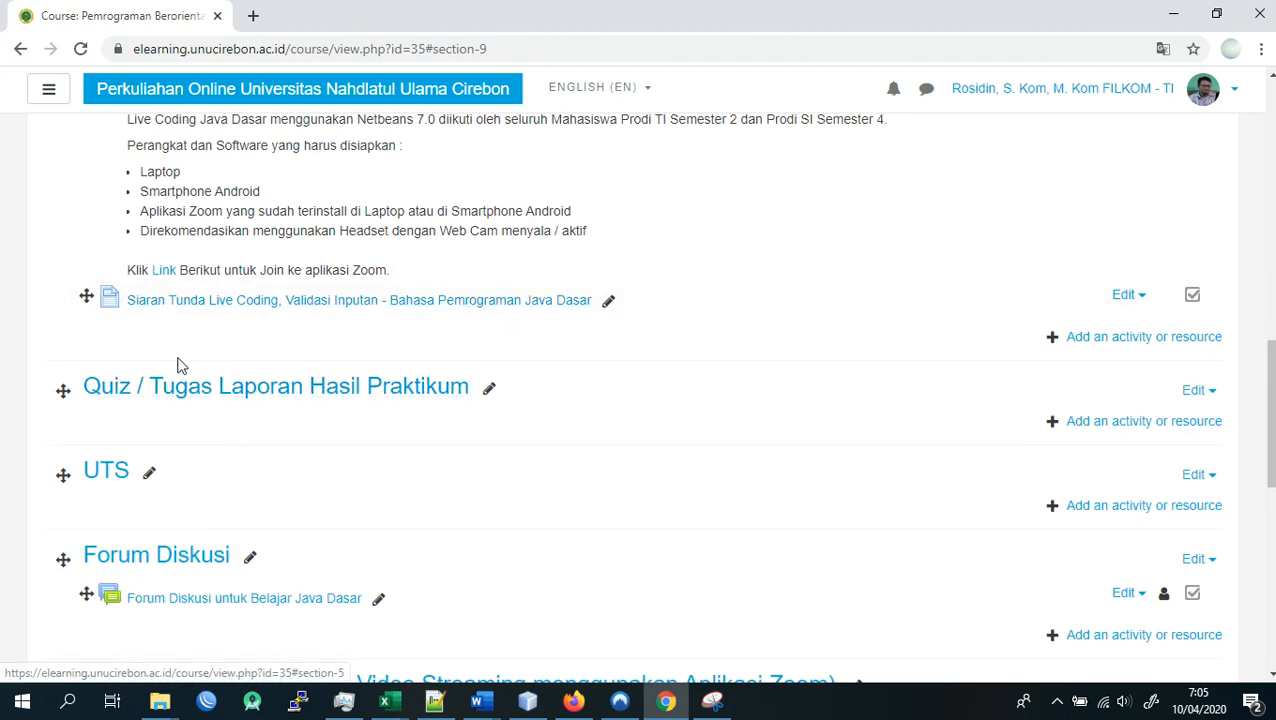
scroll(180, 368, "up", 4)
scroll(162, 419, "down", 2)
scroll(120, 478, "down", 2)
scroll(150, 440, "up", 5)
scroll(186, 376, "up", 5)
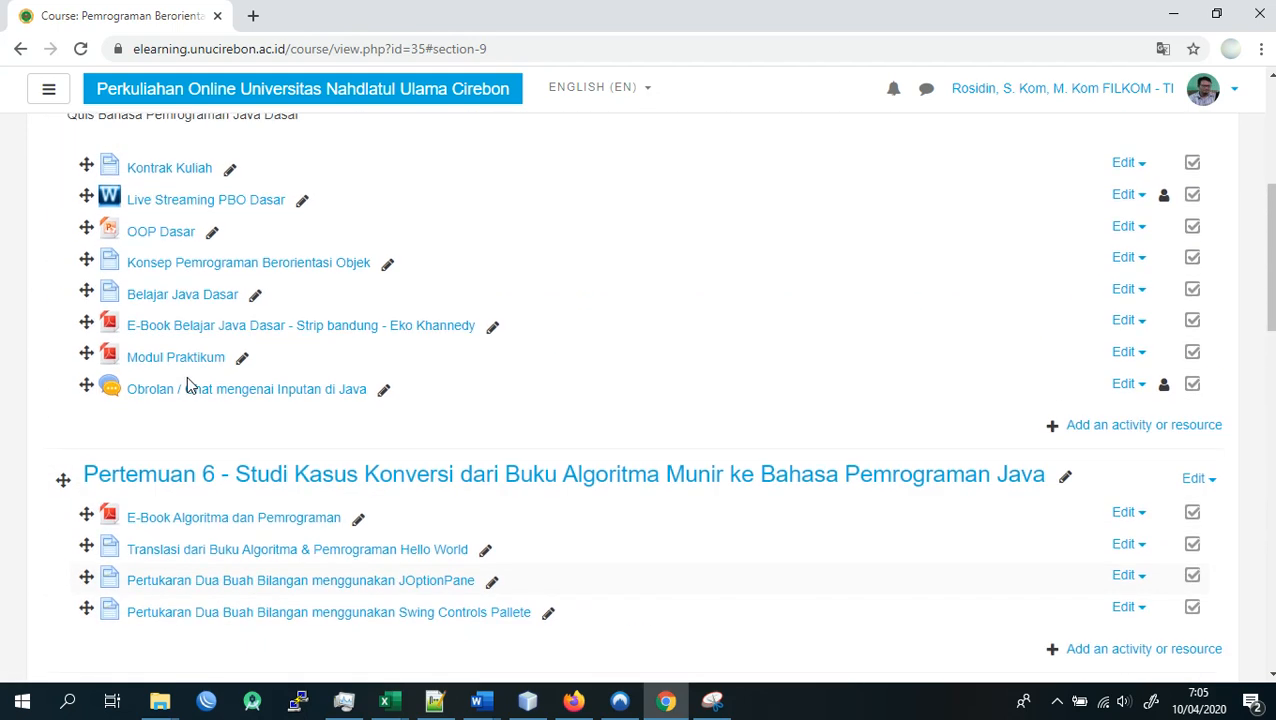
scroll(186, 376, "down", 5)
scroll(186, 375, "down", 3)
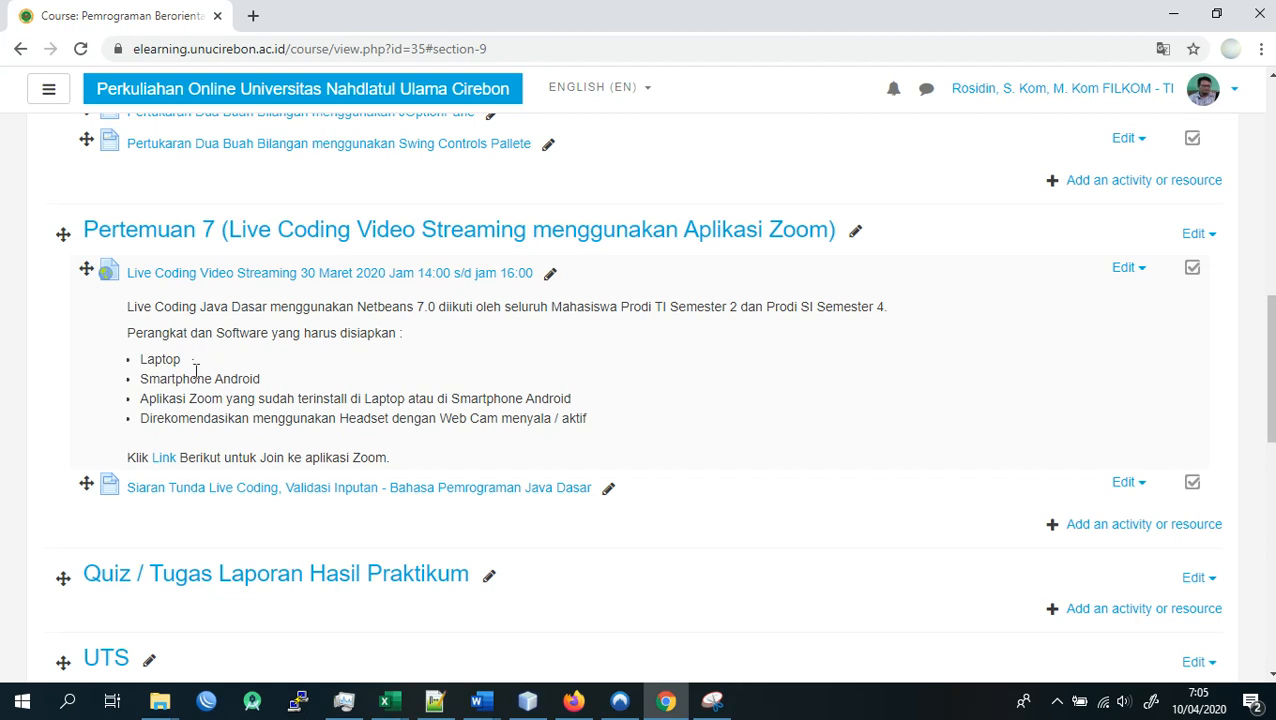
scroll(195, 372, "down", 2)
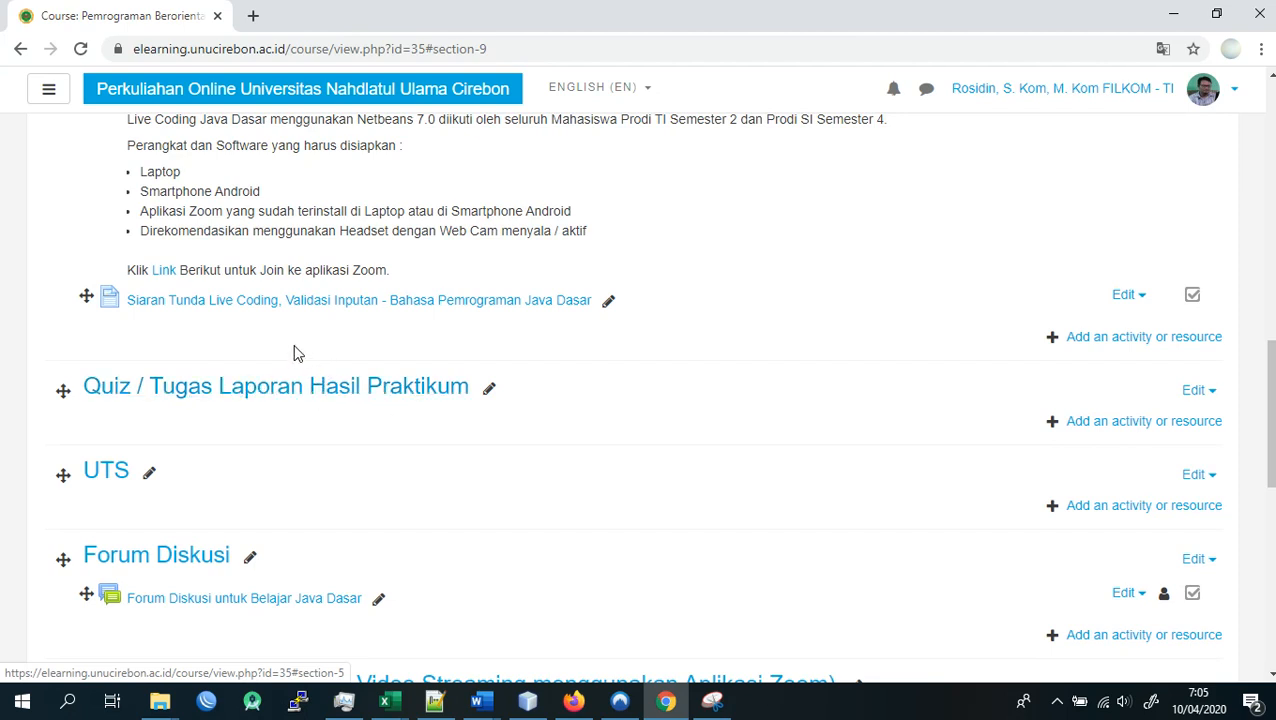
scroll(300, 360, "up", 2)
scroll(400, 385, "down", 2)
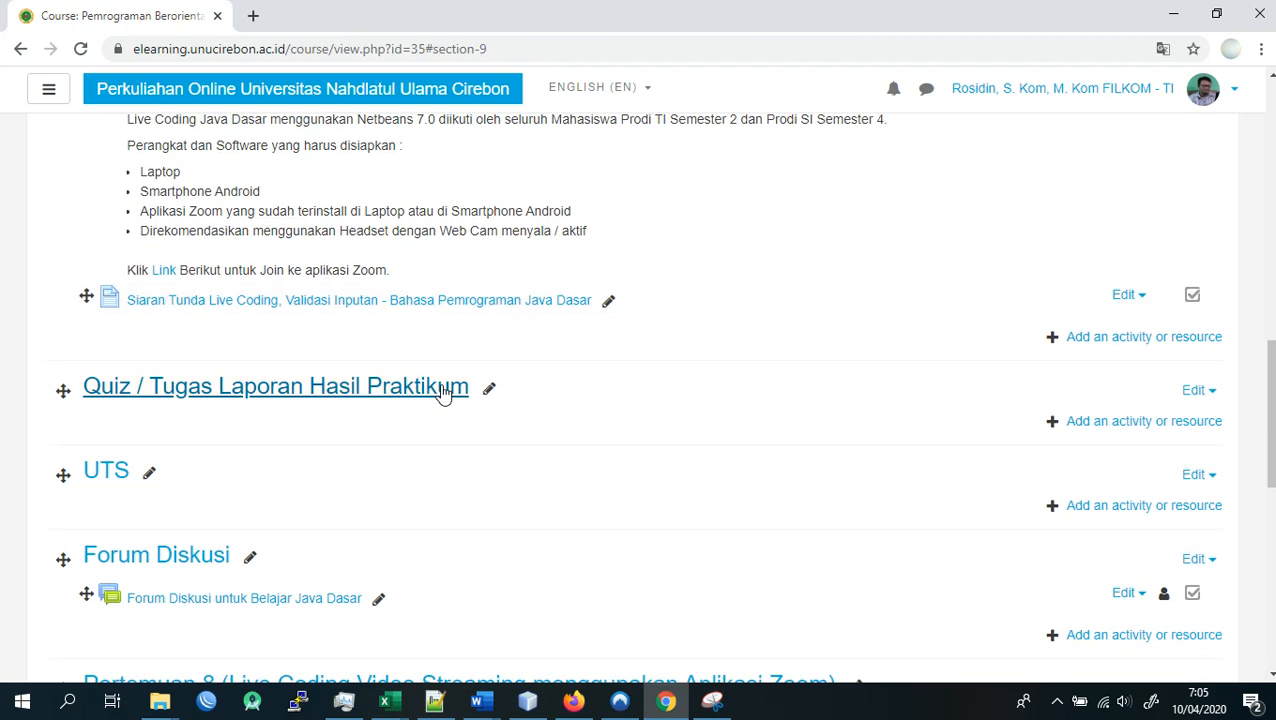
- Rename the Quiz section as "Quiz / Tugas Laporan Hasil Praktikum Membuat Aplikasi Validasi Inputan"
left_click(490, 386)
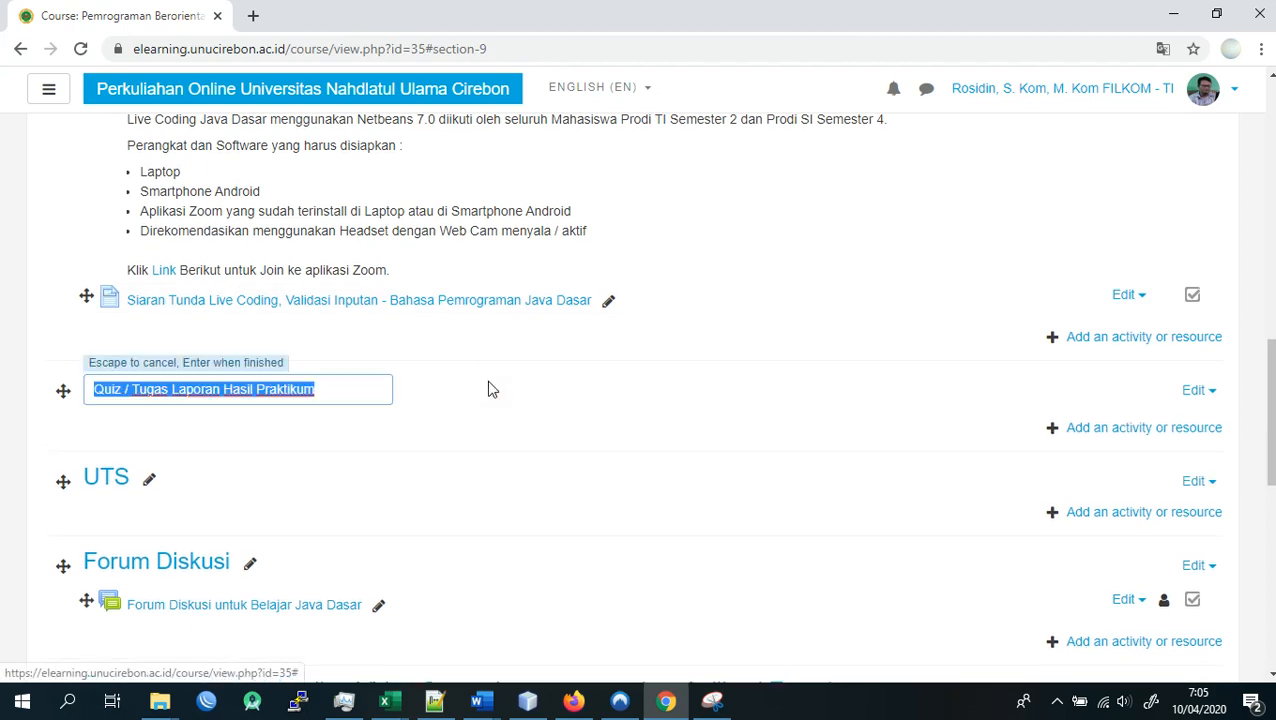
left_click(370, 387)
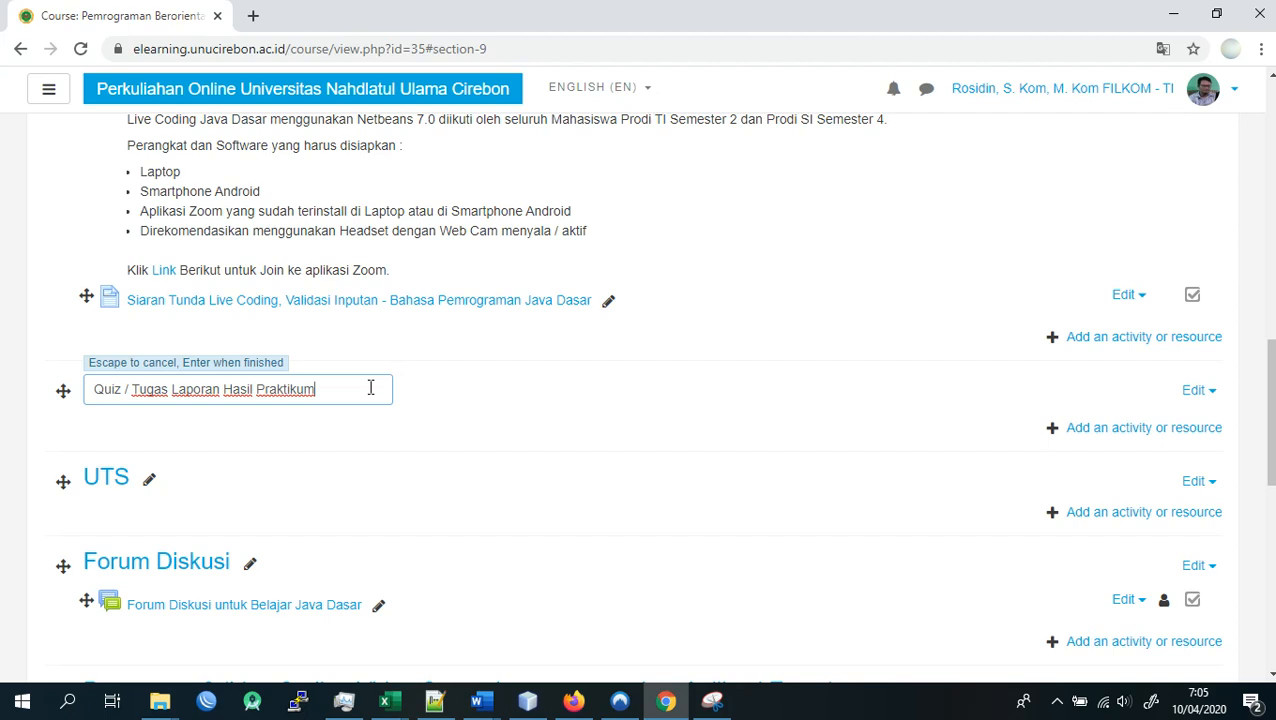
type("Membuat Aplikasi Validasi Inputan")
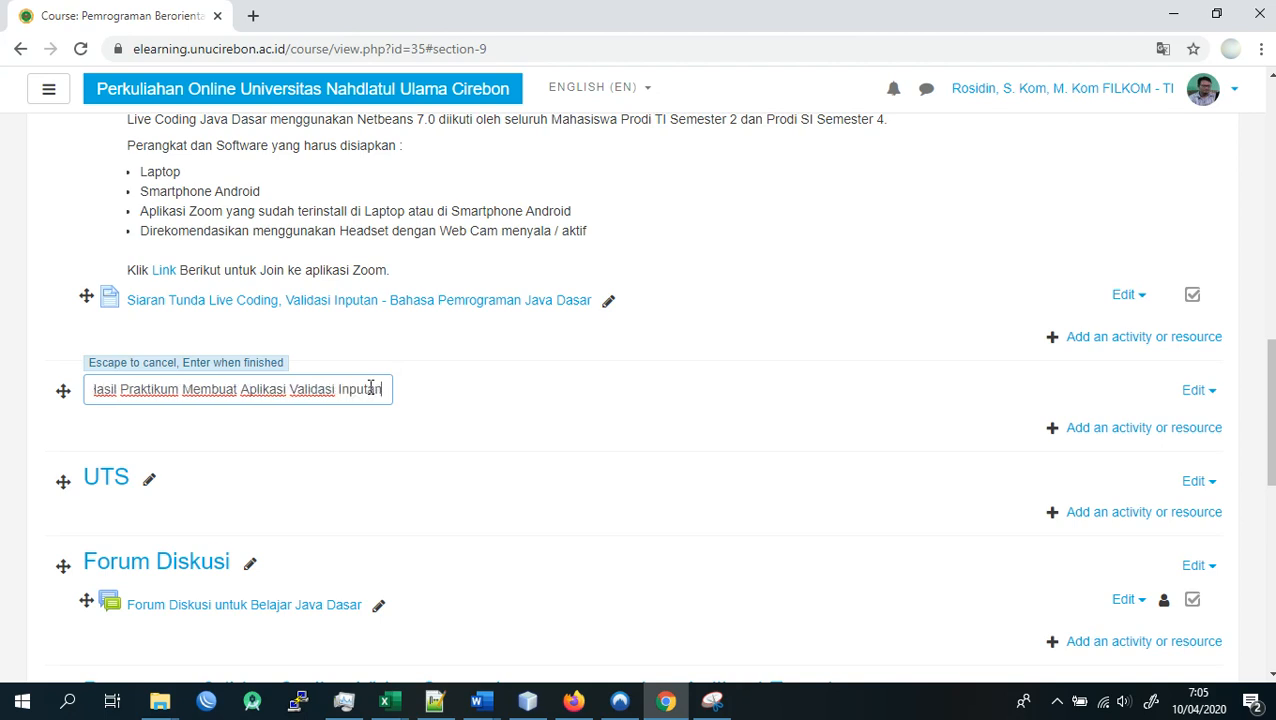
key("Return")
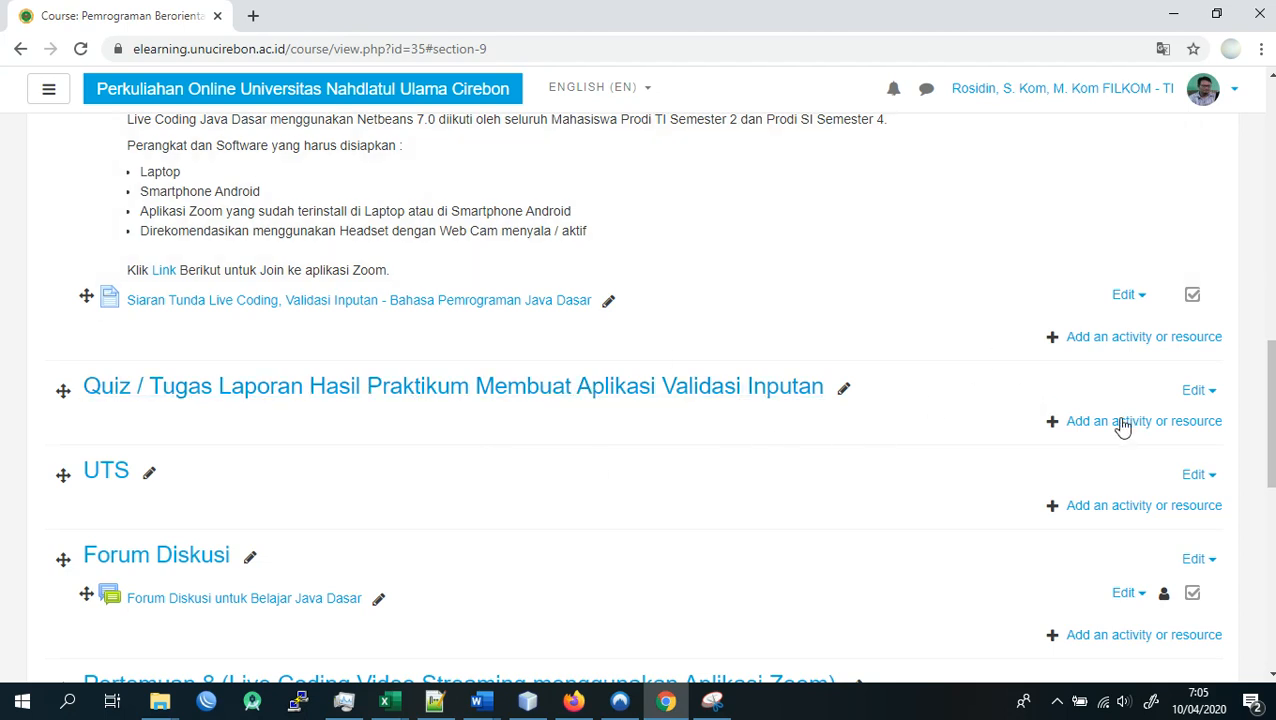
- Switch the site language to Indonesian (id)
left_click(647, 90)
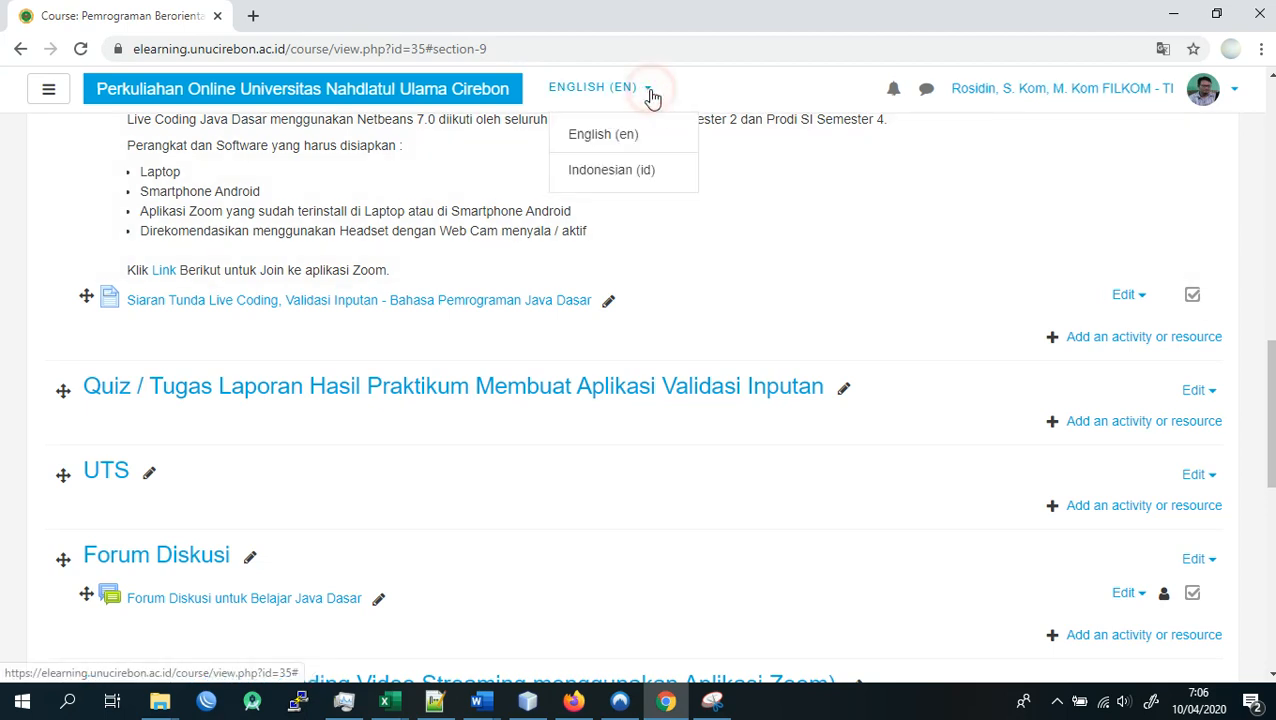
left_click(620, 169)
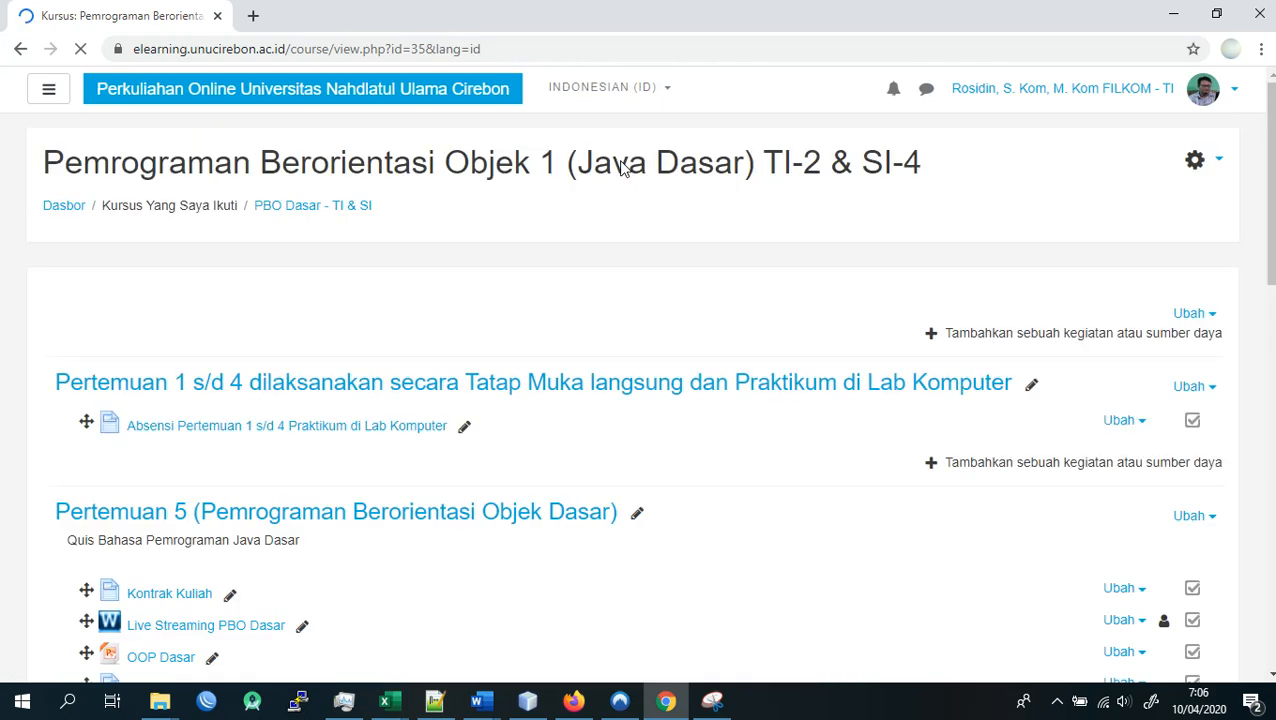
- Start adding a new Assignment activity in the "Quiz / Tugas Laporan Hasil Praktikum Membuat Aplikasi Validasi Inputan" section
scroll(697, 322, "down", 6)
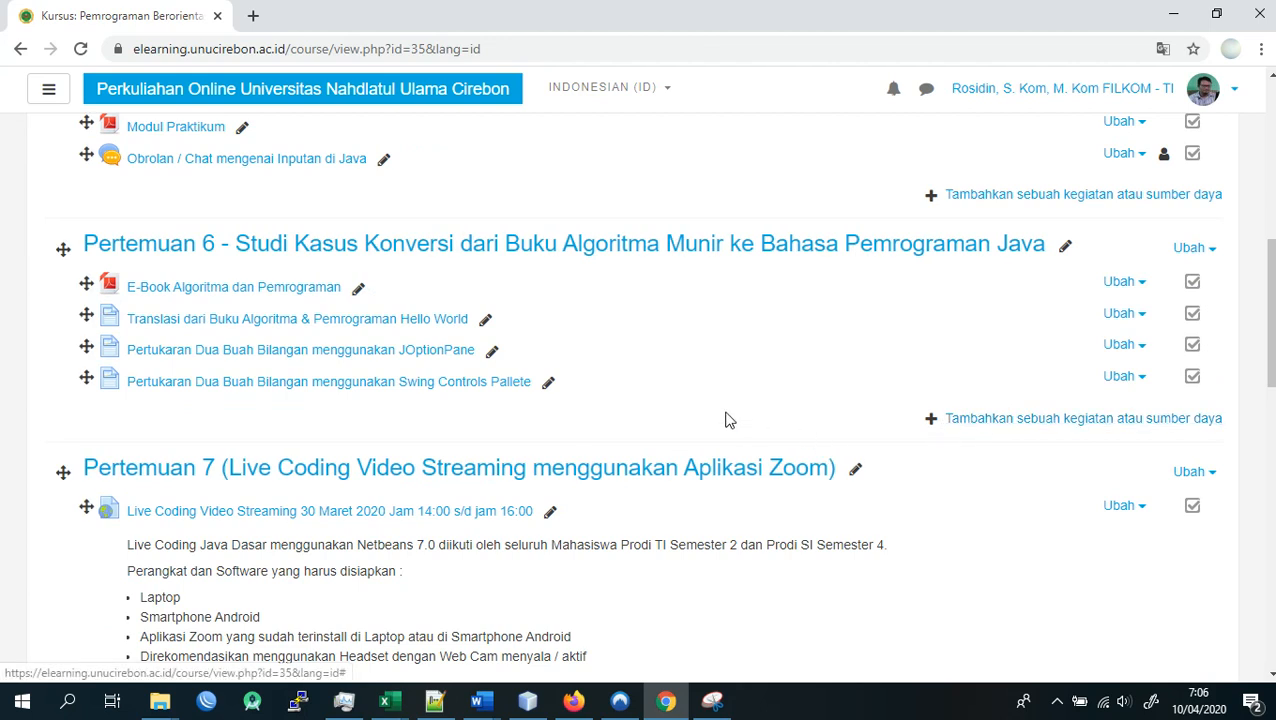
scroll(727, 420, "down", 3)
scroll(955, 470, "down", 3)
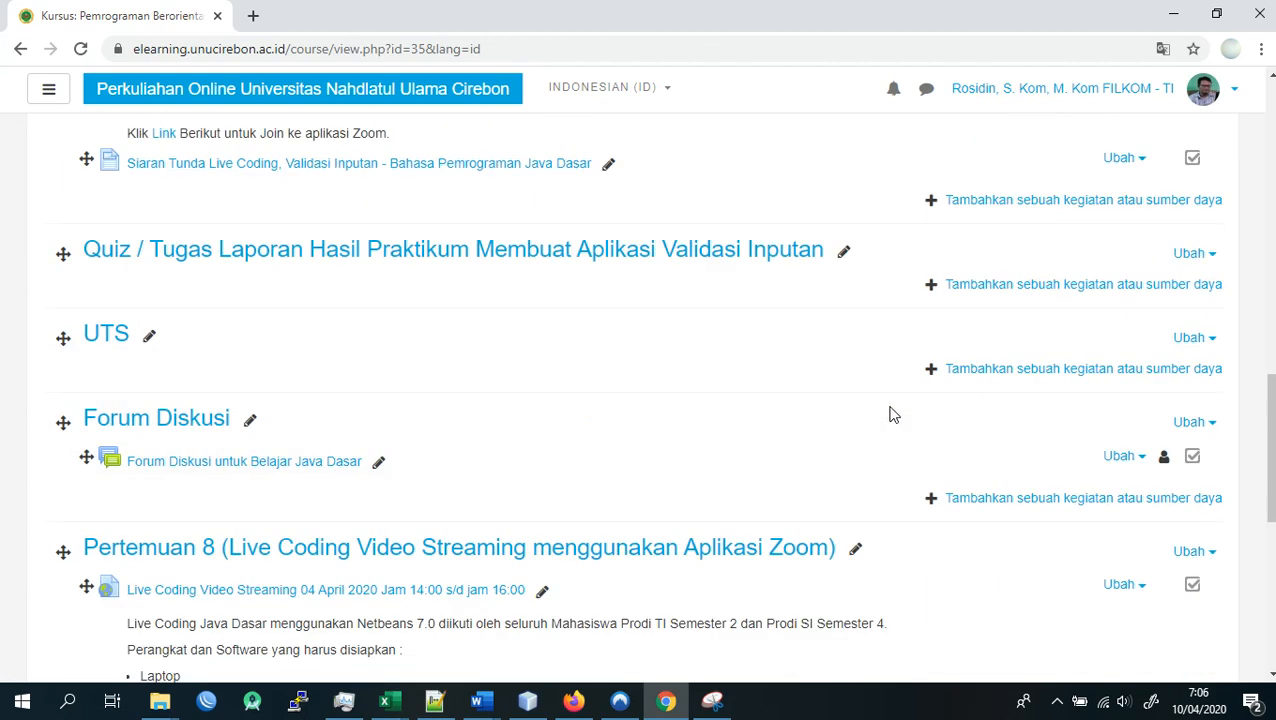
left_click(1025, 286)
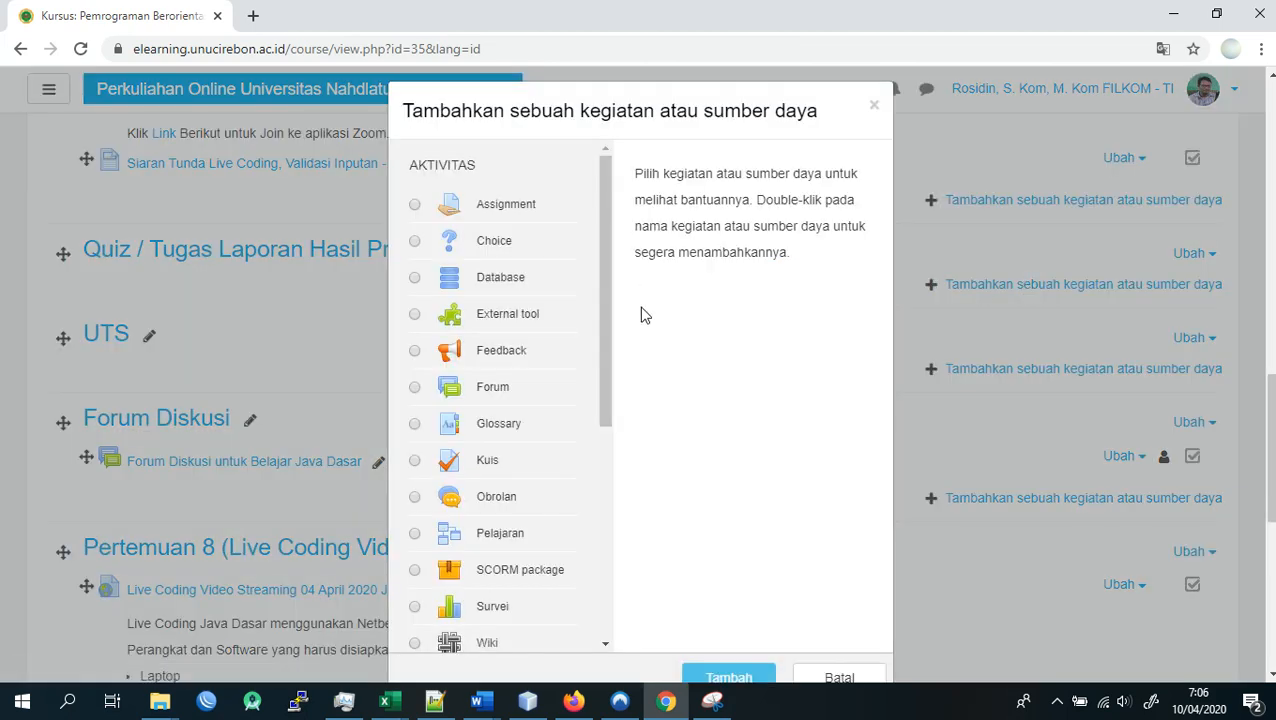
left_click_drag(599, 207, 615, 498)
left_click_drag(605, 314, 605, 166)
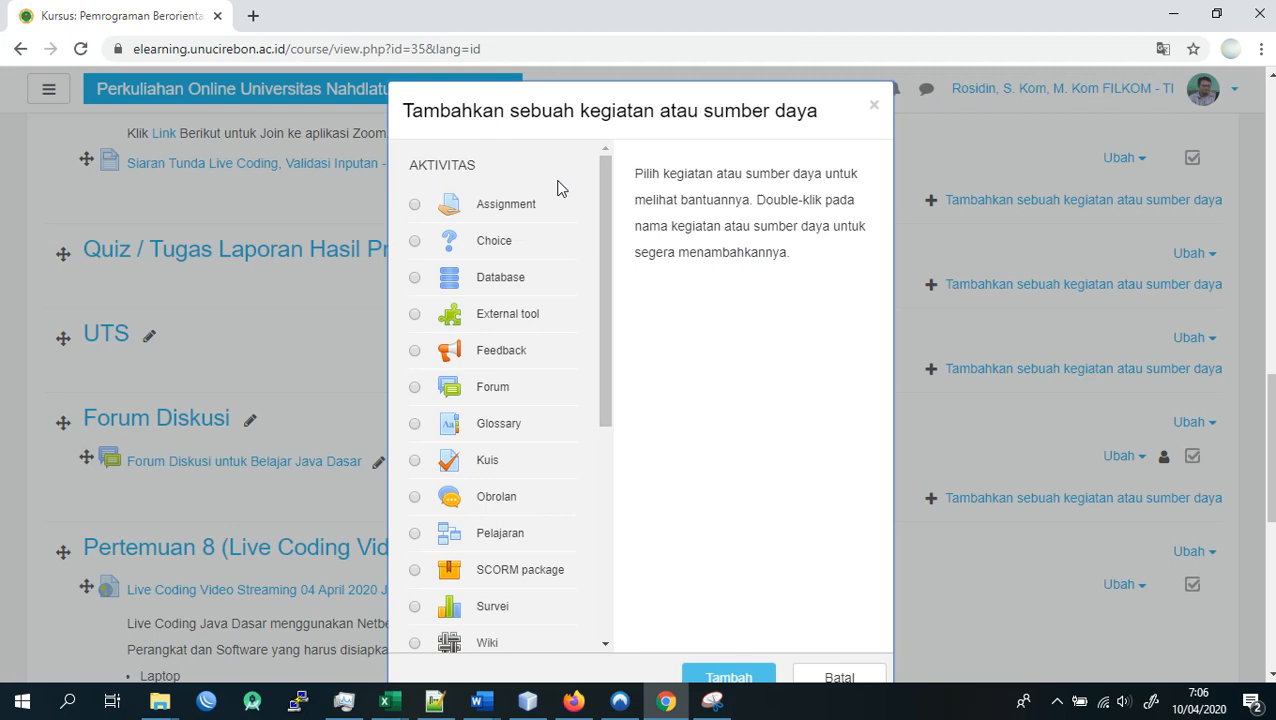
left_click(415, 206)
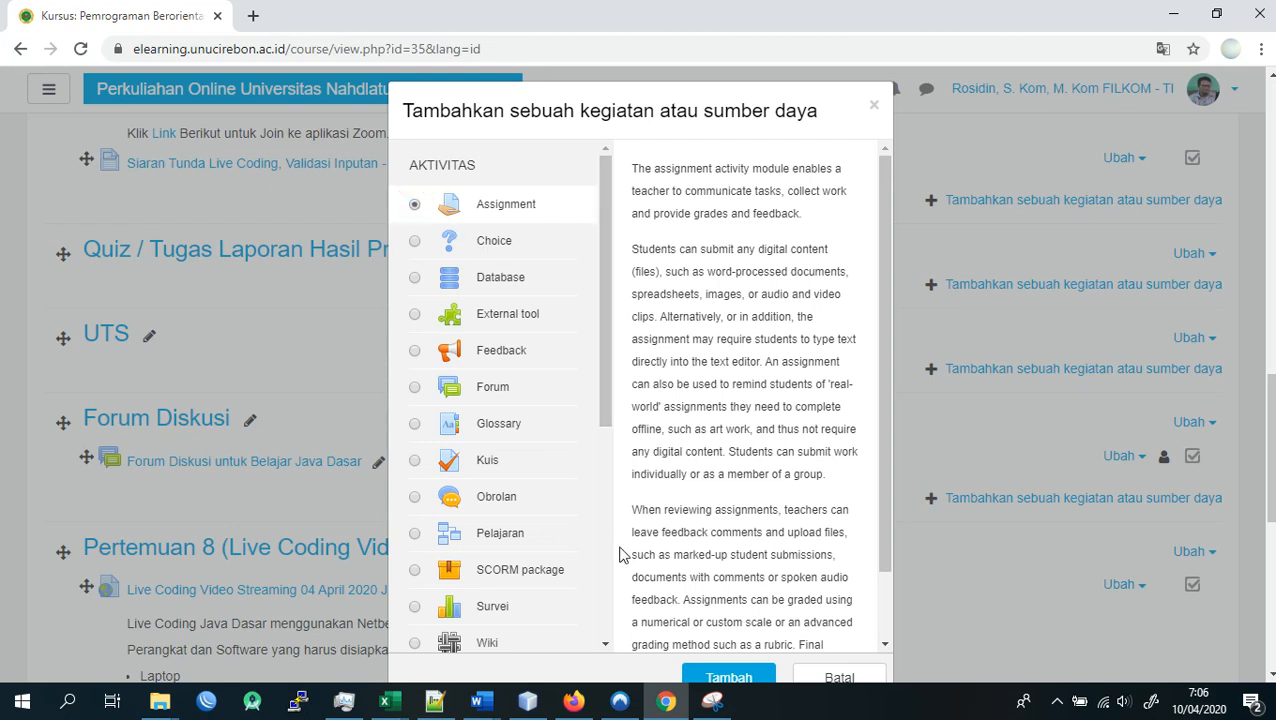
left_click(731, 678)
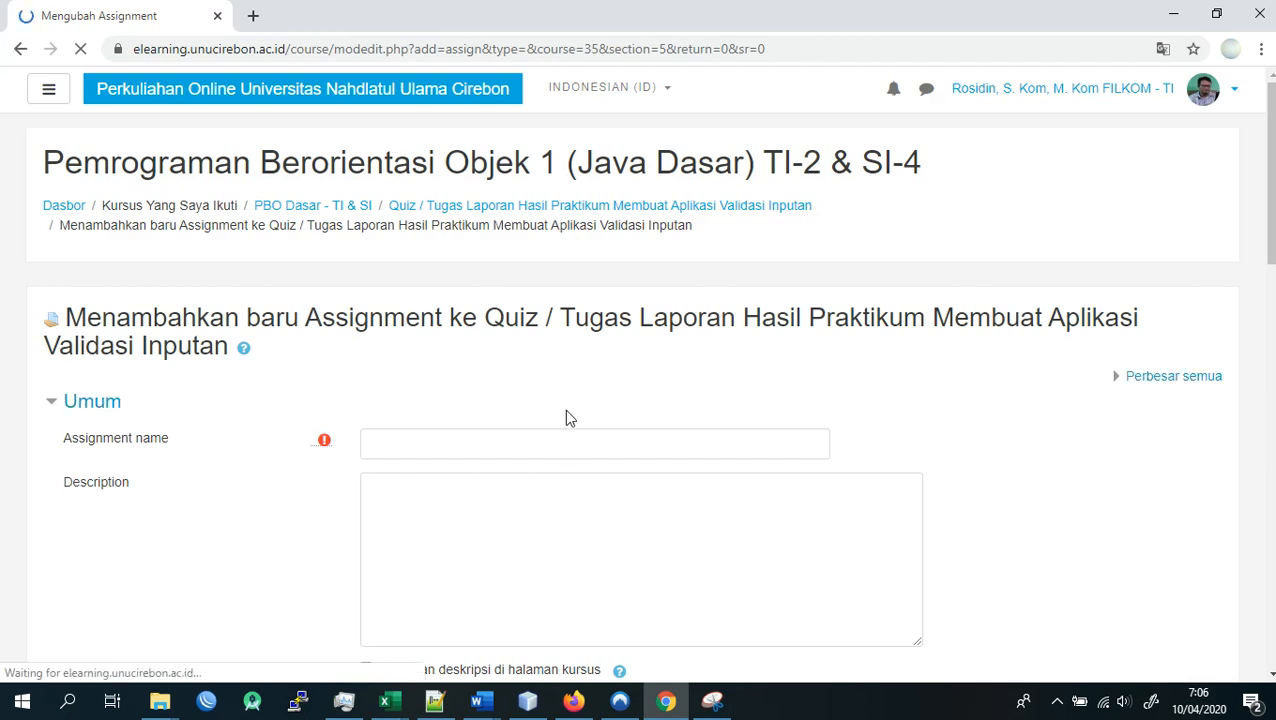
scroll(564, 409, "down", 4)
scroll(547, 387, "up", 4)
scroll(547, 393, "up", 1)
left_click(497, 440)
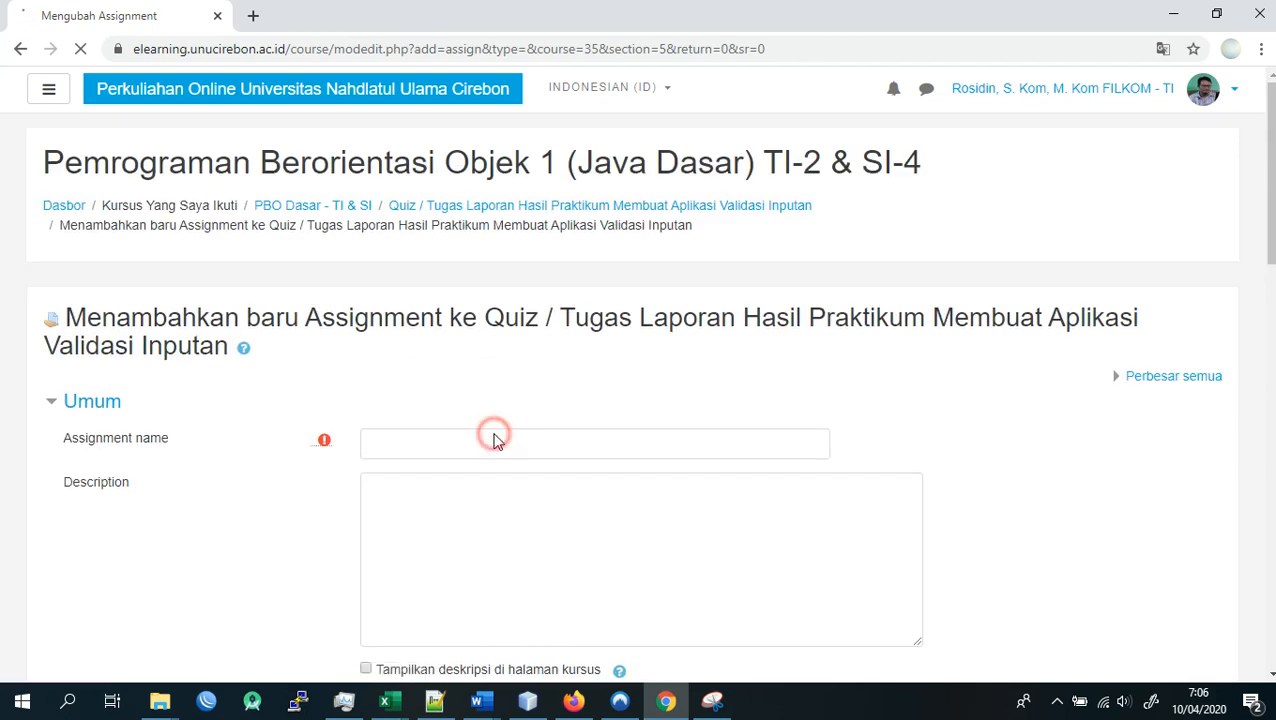
left_click(476, 443)
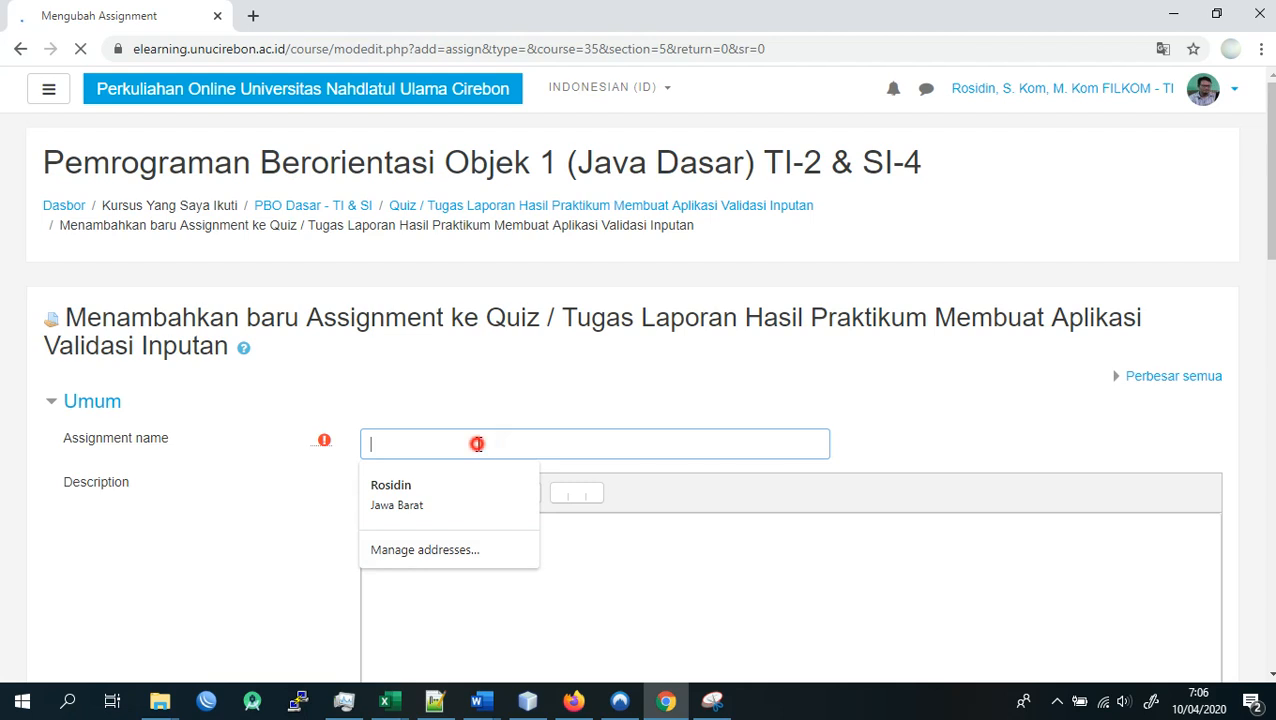
left_click(417, 404)
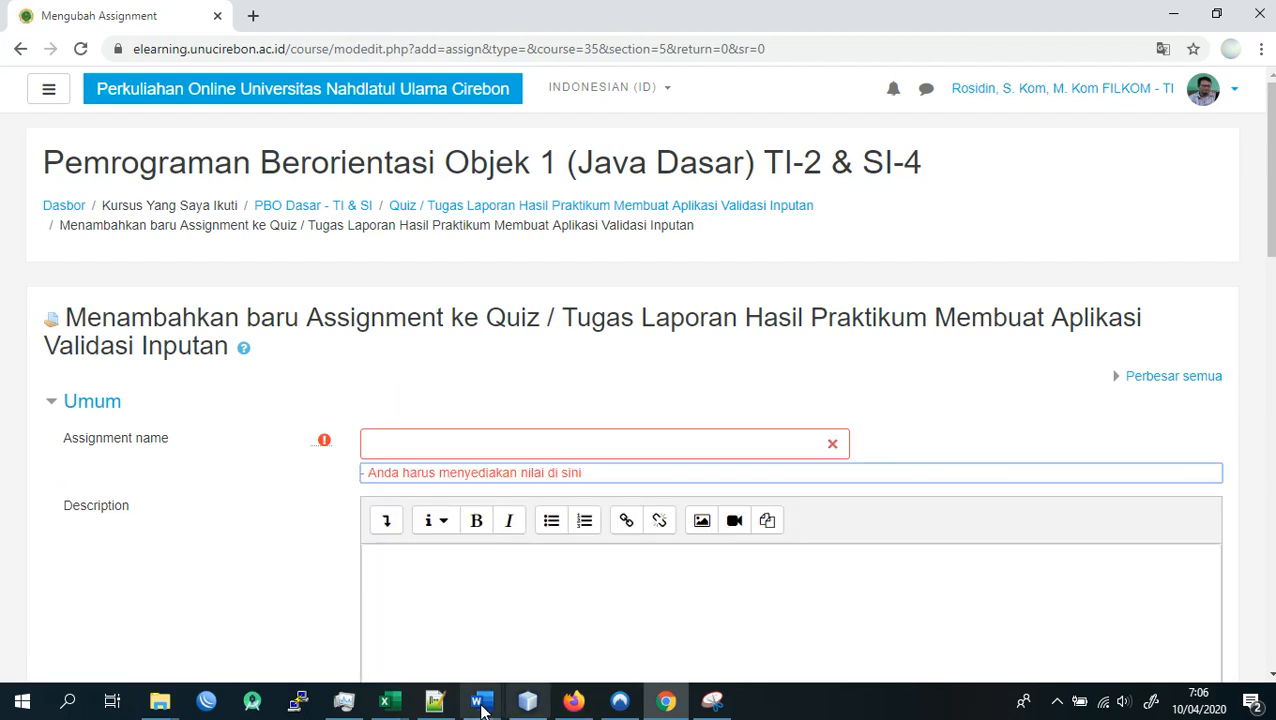
- Switch to the Notepad++ notes and change the meeting number in the quiz instruction on line 3 to "Pertemuan 7"
left_click(445, 708)
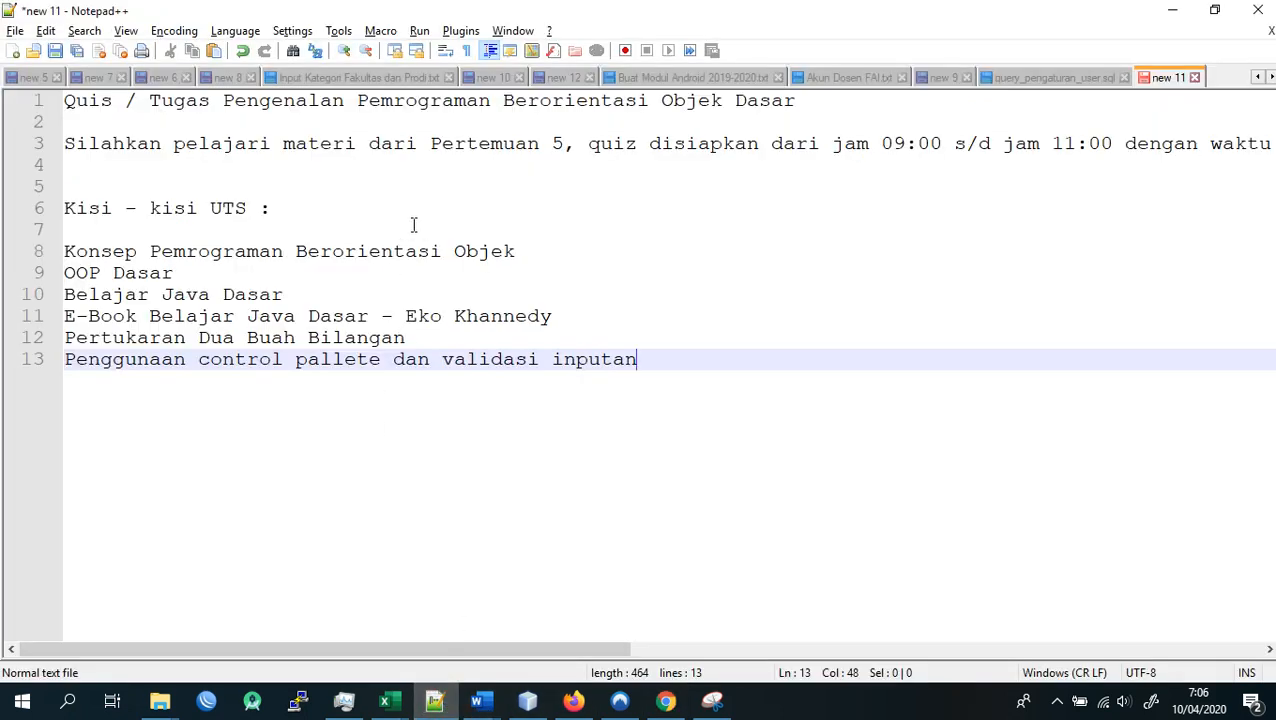
left_click(246, 145)
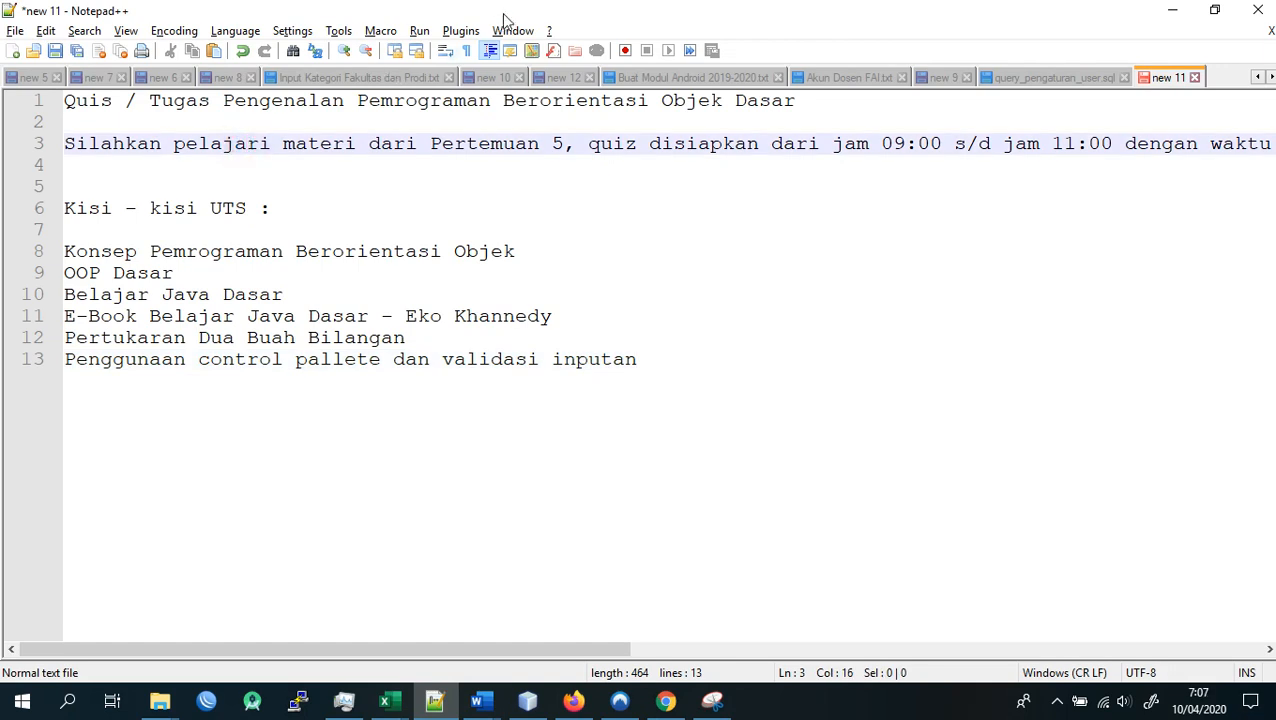
left_click_drag(549, 145, 565, 145)
type("7")
key("End")
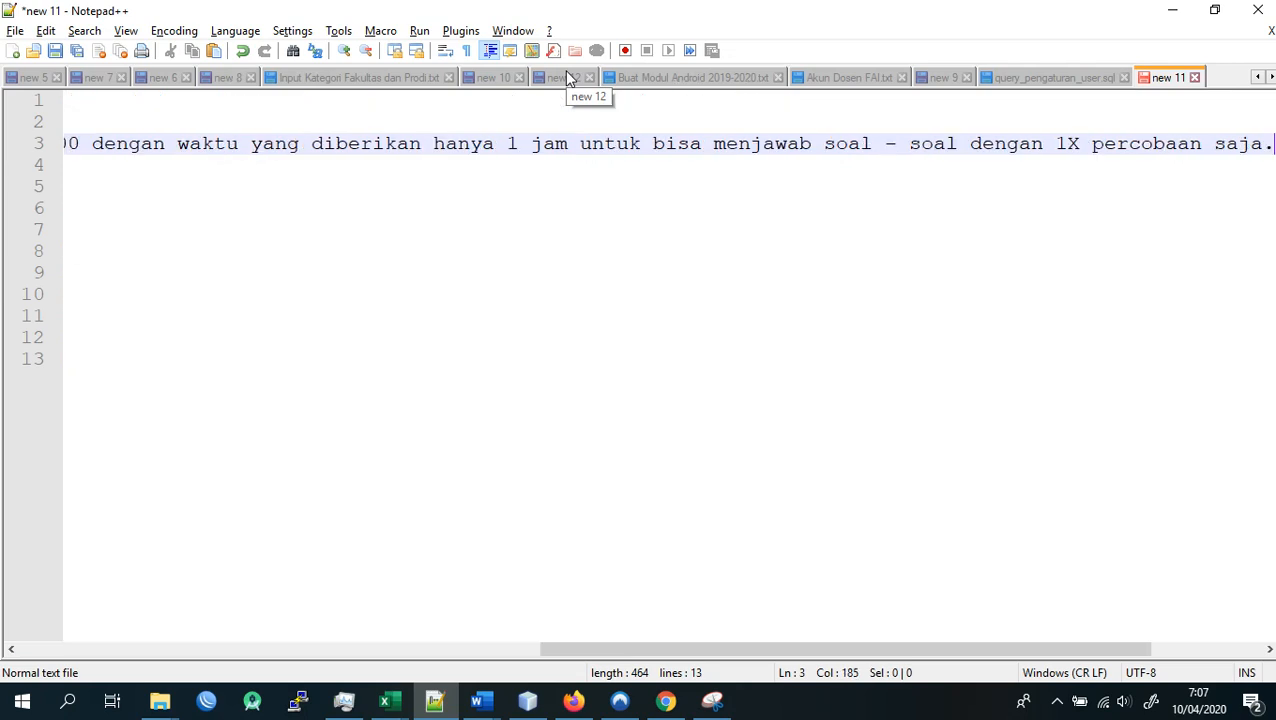
key("Home")
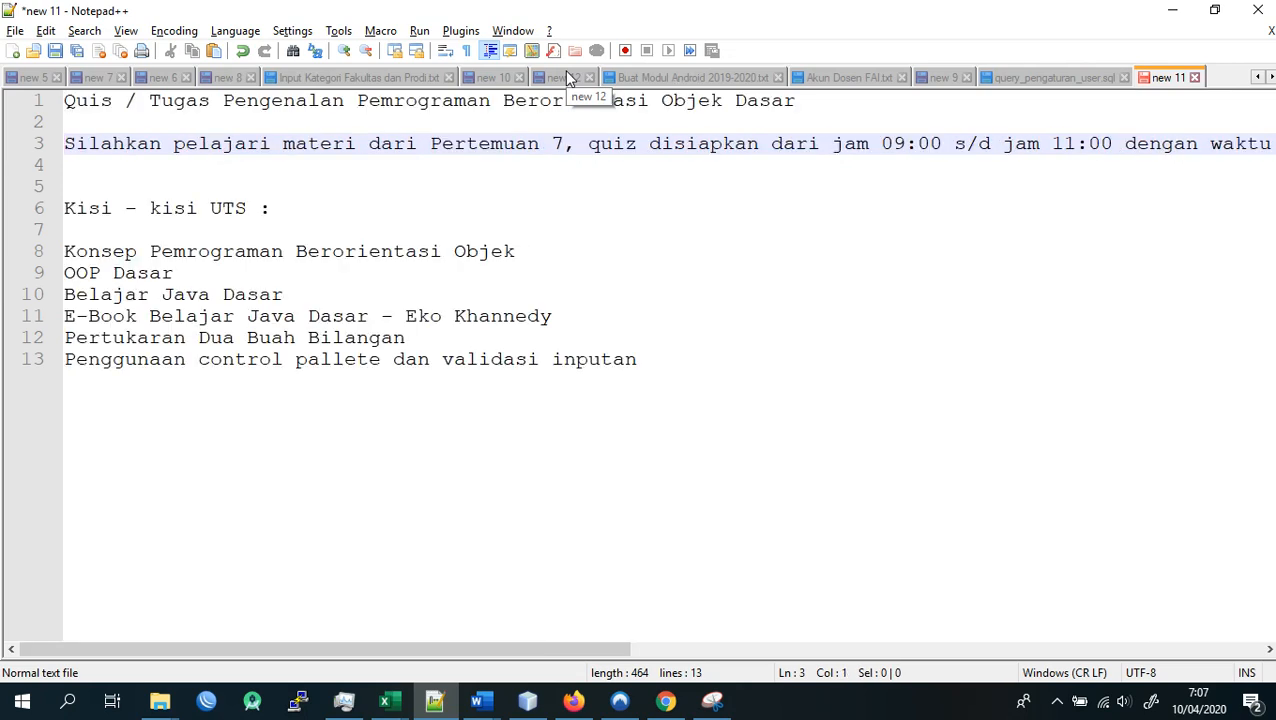
- Copy the full quiz instruction on line 3 of the notes into the new assignment's description in Chrome
key("shift+End")
key("ctrl+c")
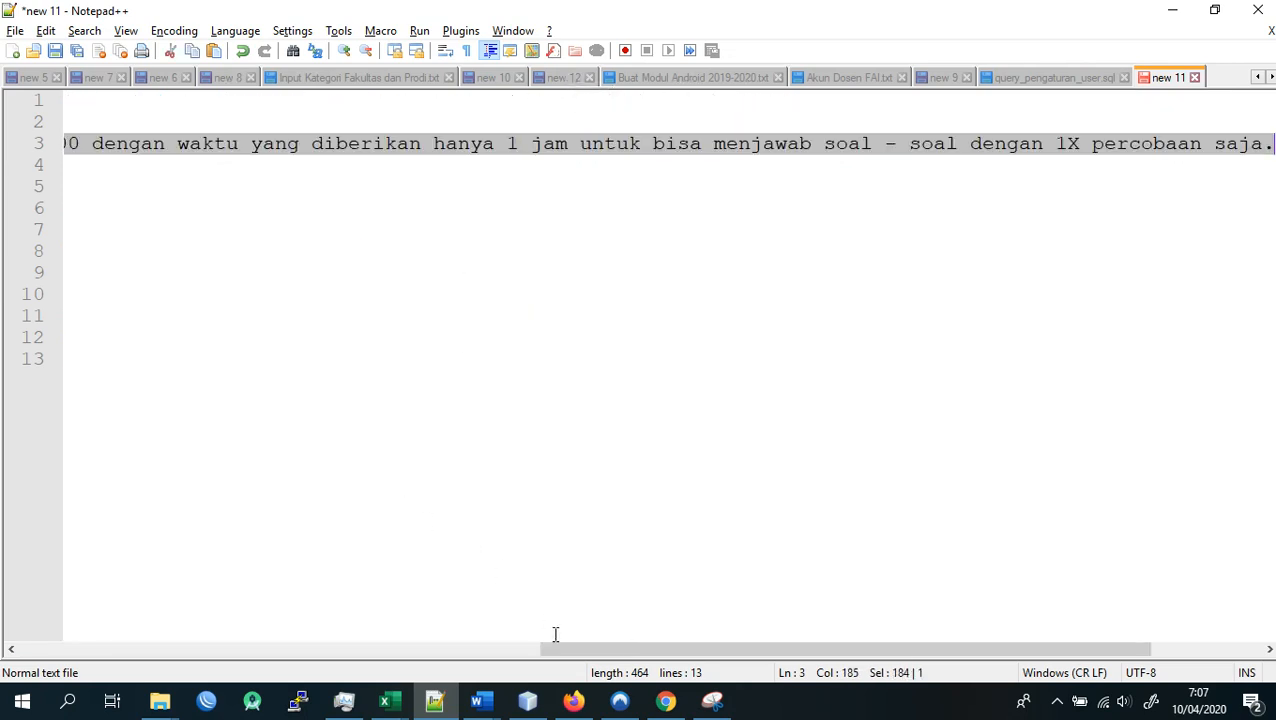
left_click(676, 703)
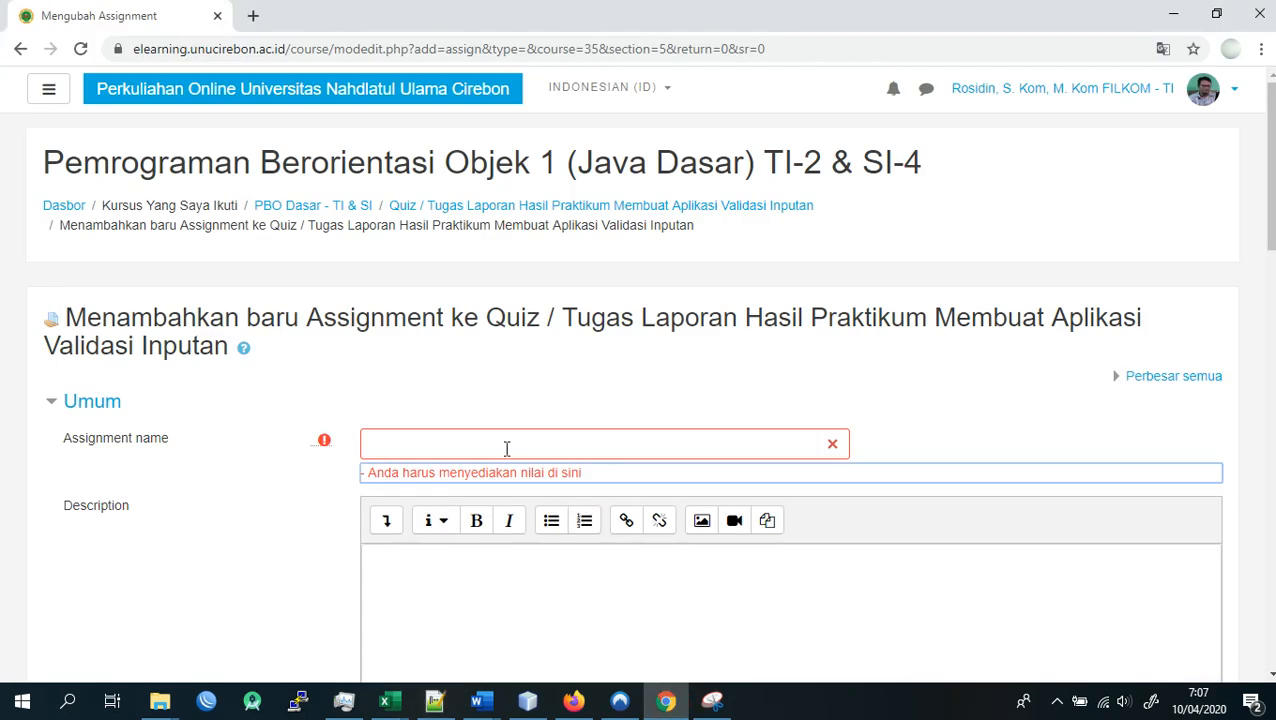
left_click(459, 577)
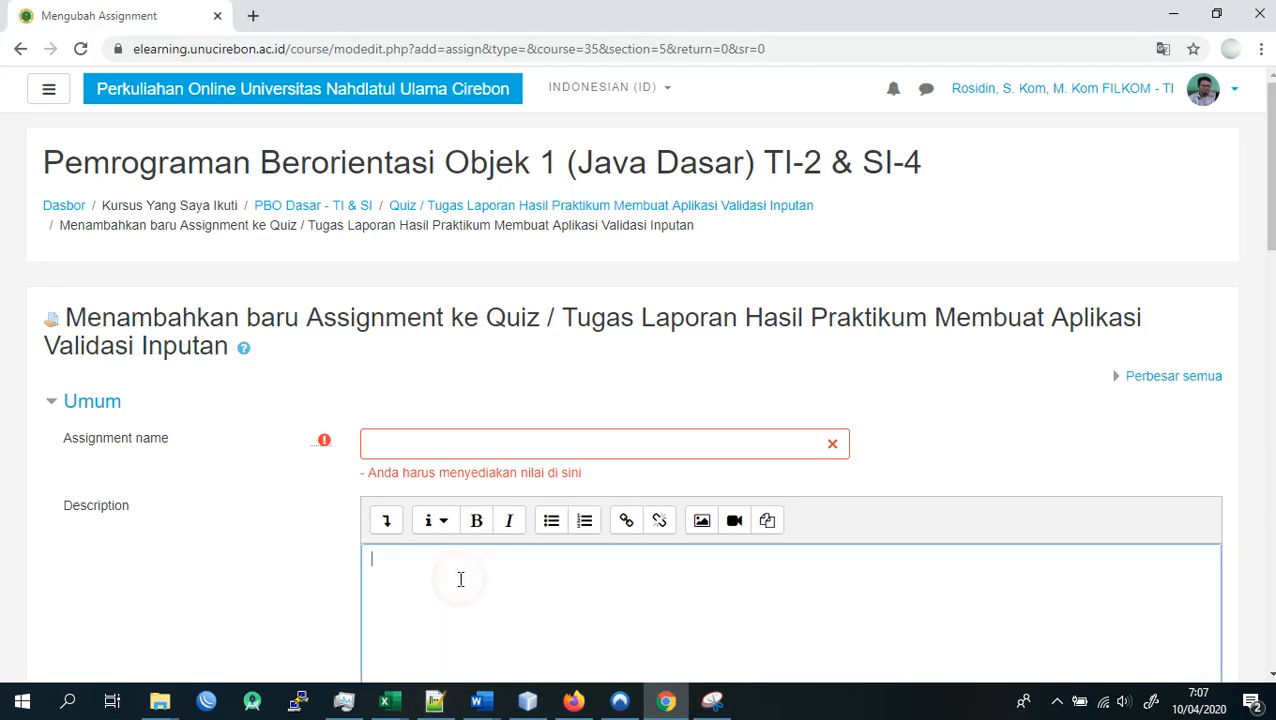
key("ctrl+v")
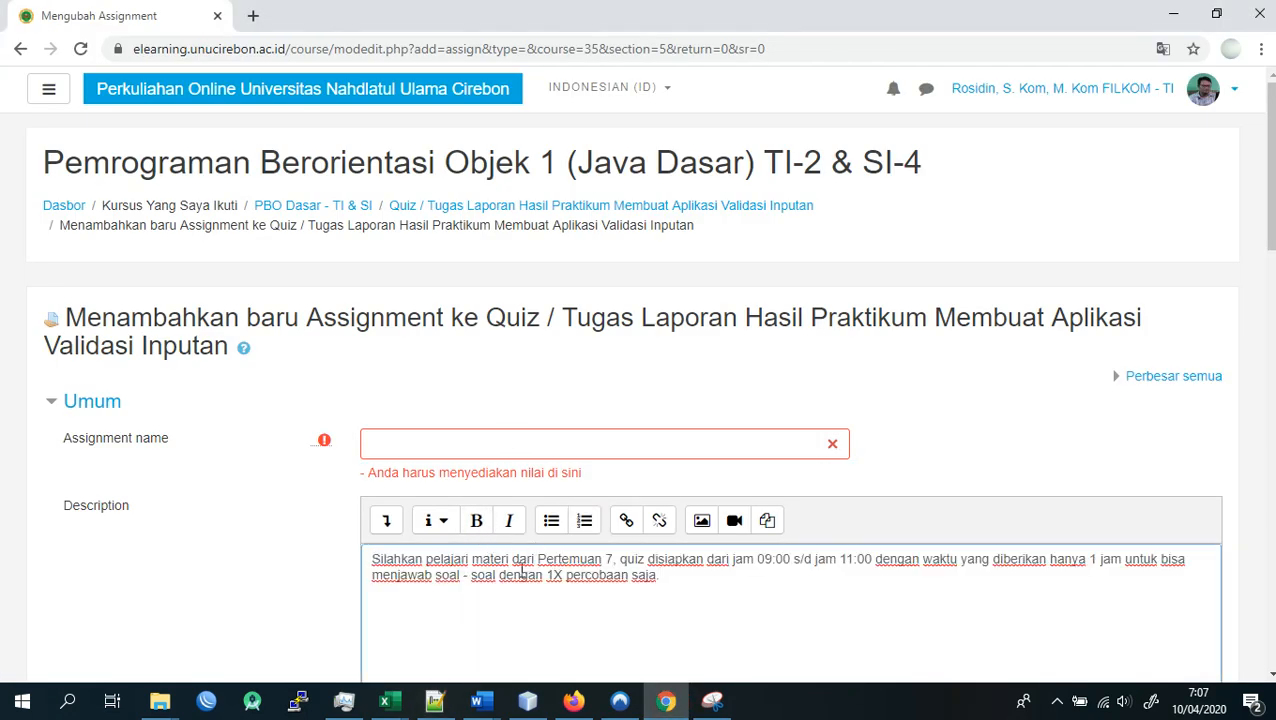
type(".")
scroll(601, 568, "down", 1)
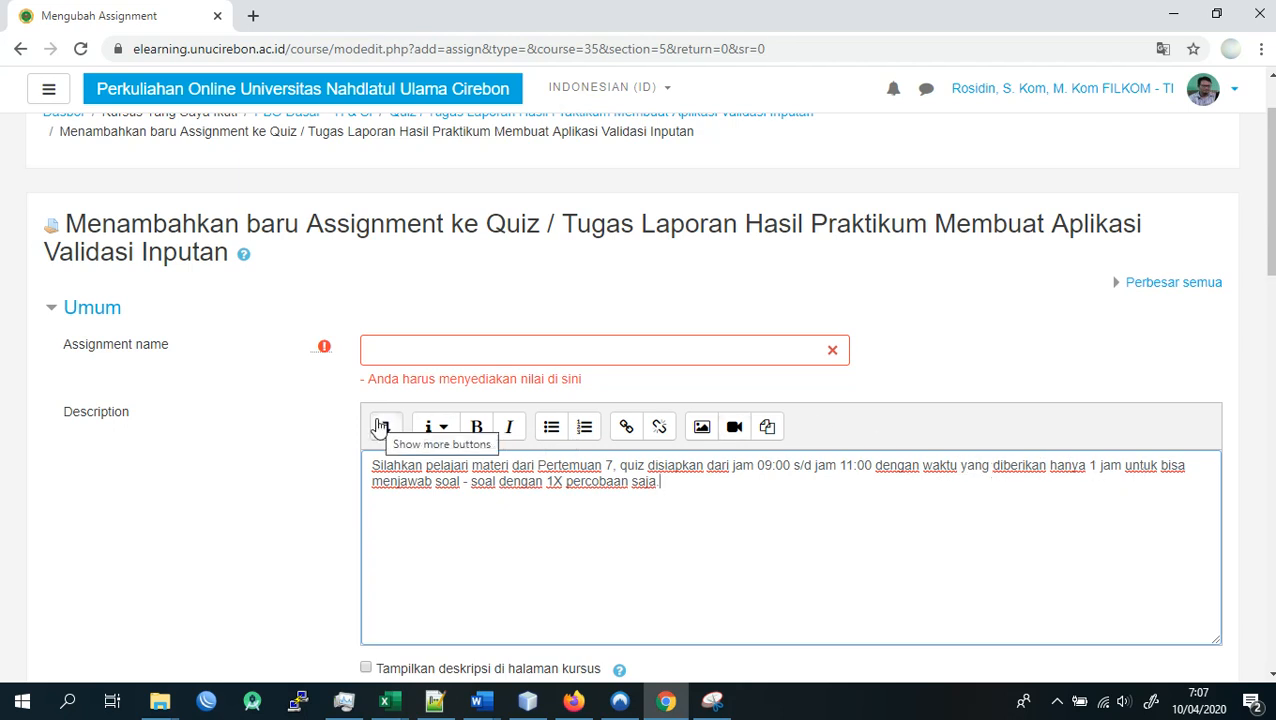
- Insert a new first line reading "Tugas Tgl : 10 April 2020" above the instruction text in the description
left_click(478, 466)
key("Return")
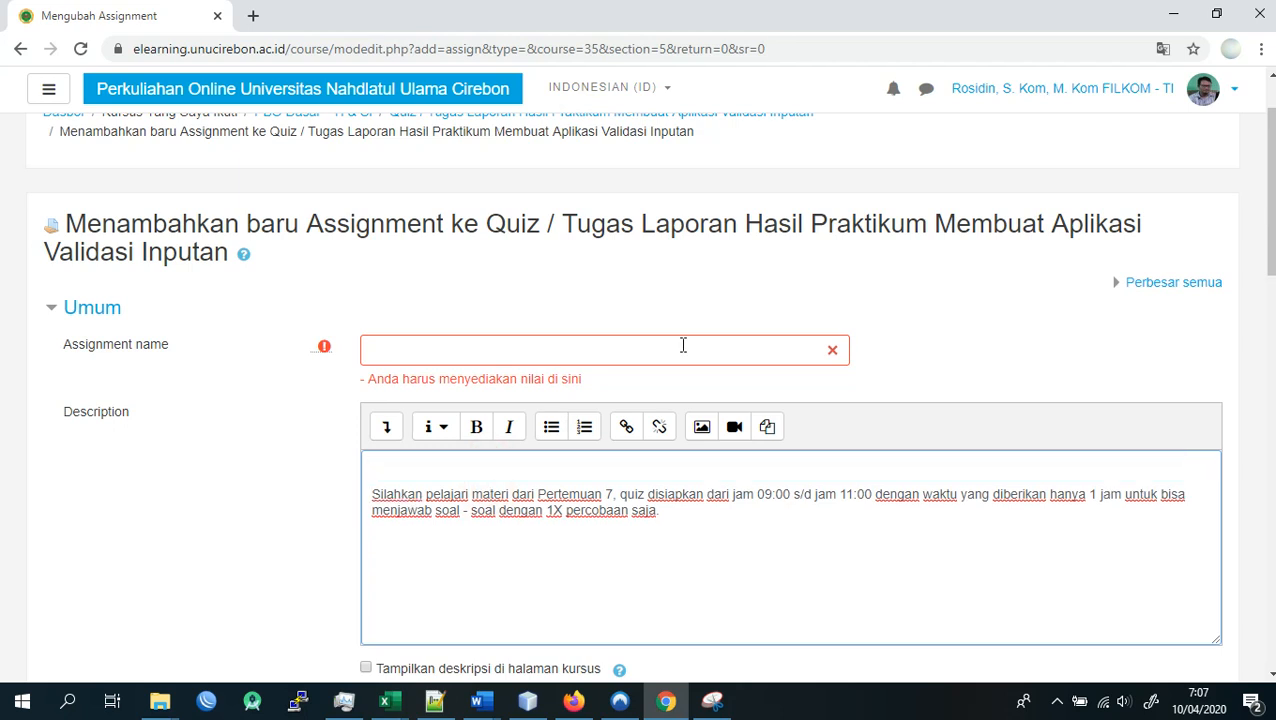
type("TUg")
type("uga")
key("BackSpace")
key("BackSpace")
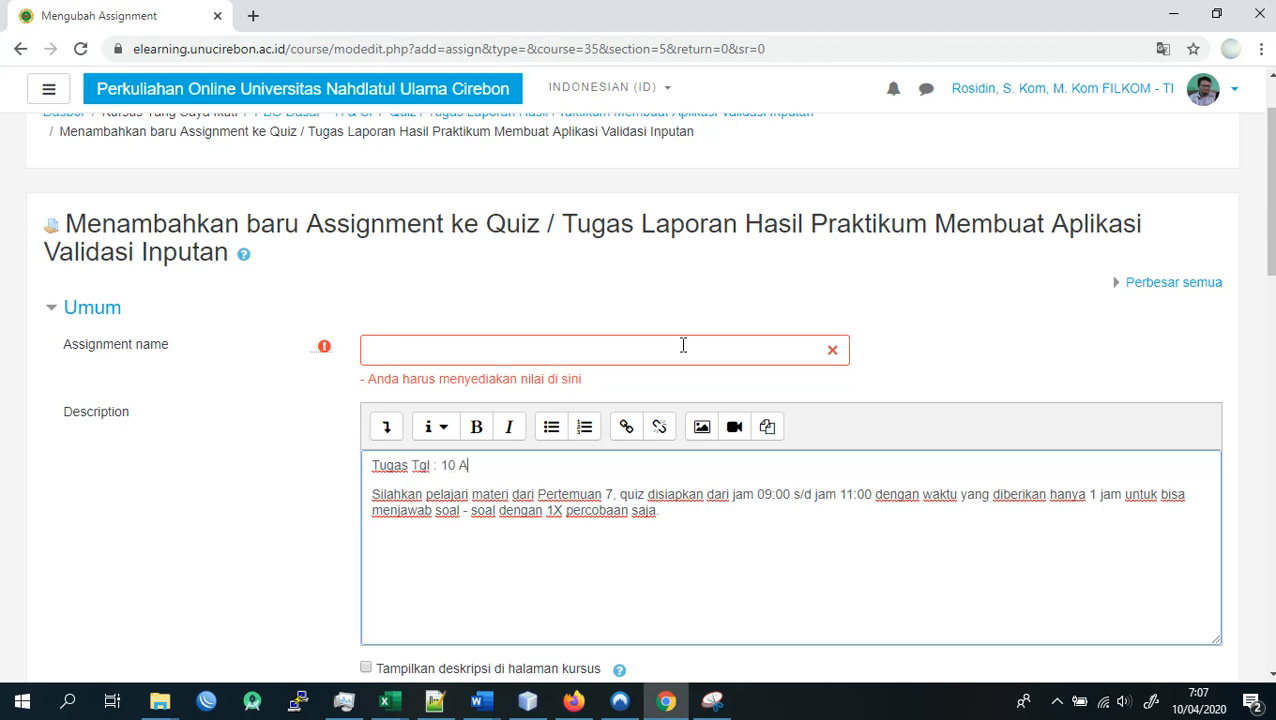
type("2020")
- Format the "Tugas Tgl : 10 April 2020" line as Heading (large)
key("shift+Home")
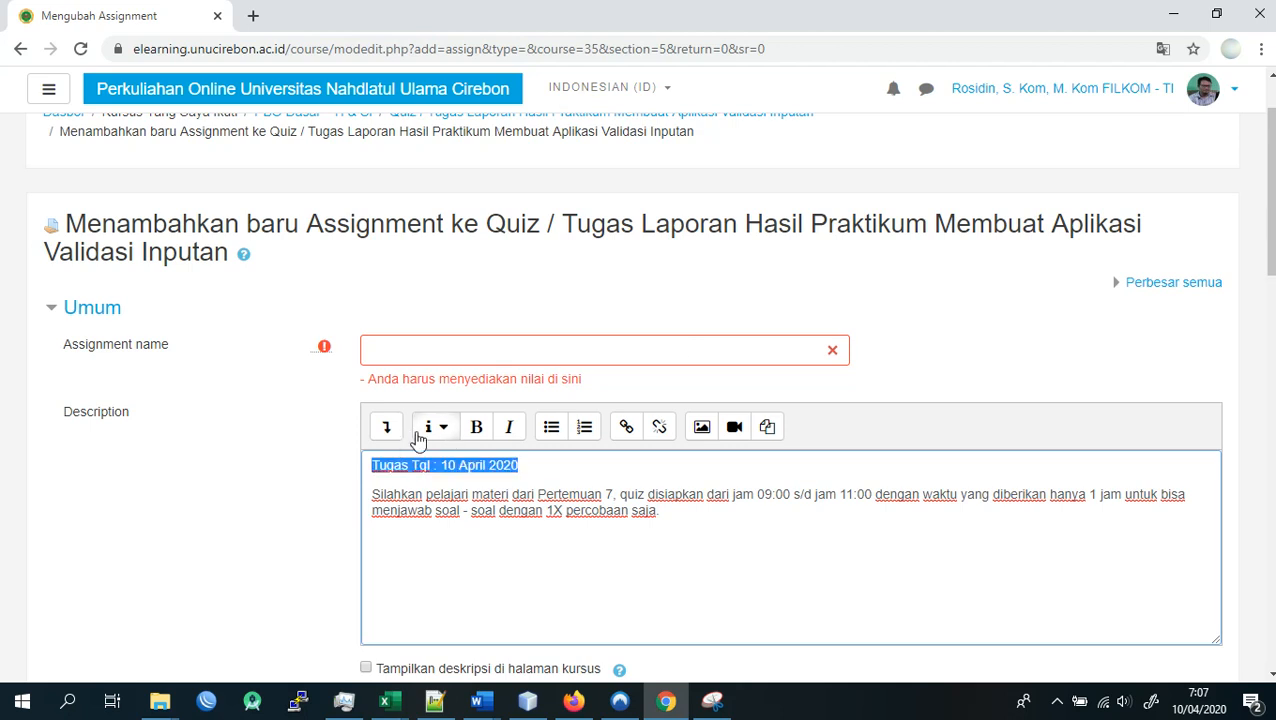
left_click(386, 432)
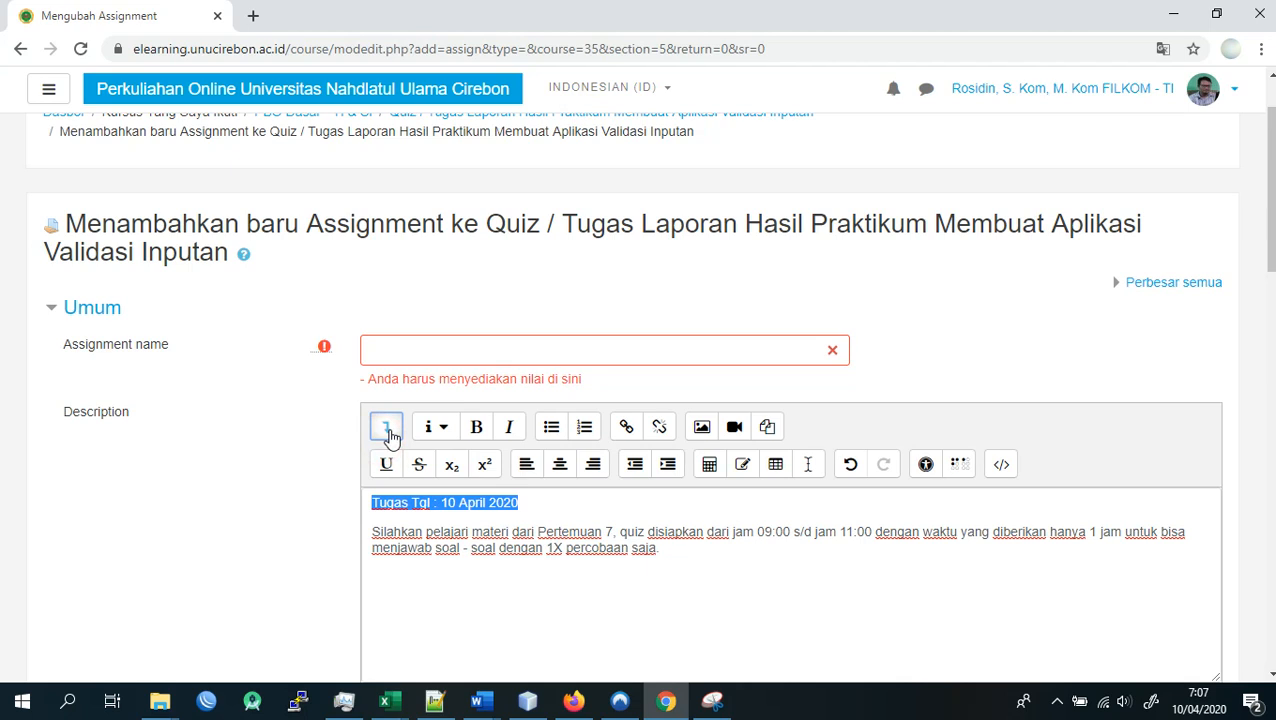
left_click(441, 430)
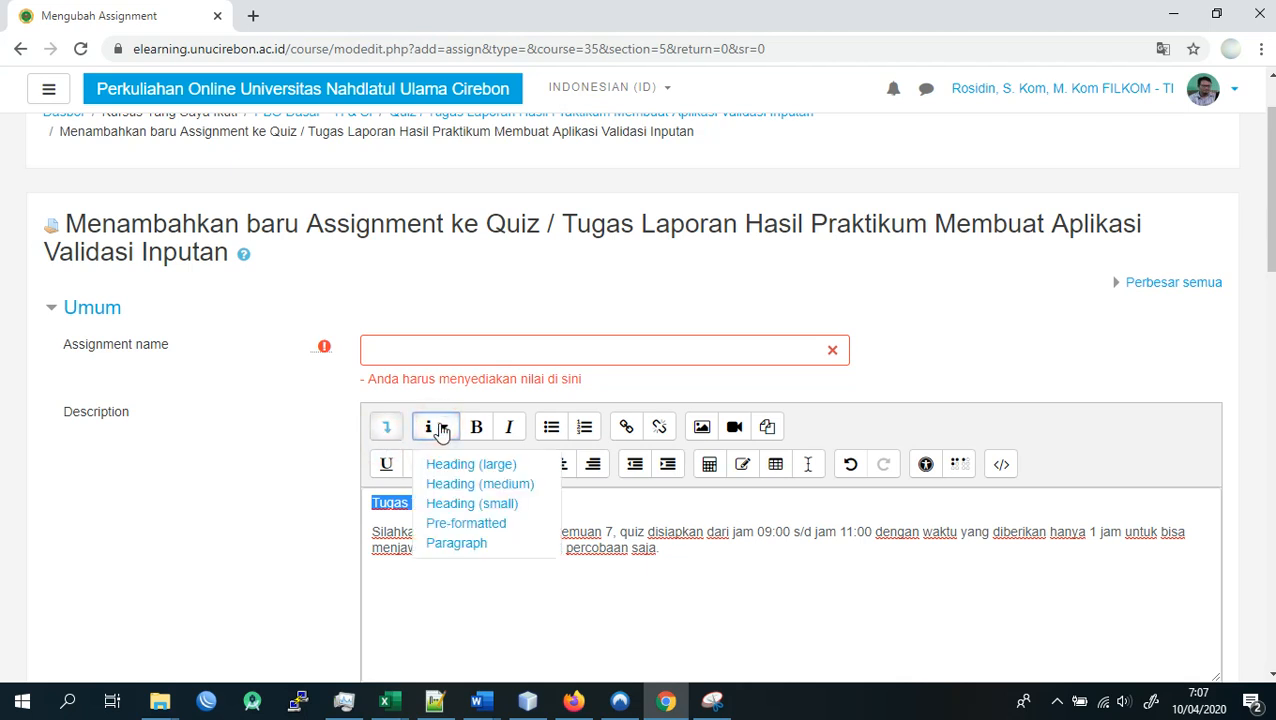
left_click(481, 464)
left_click(691, 533)
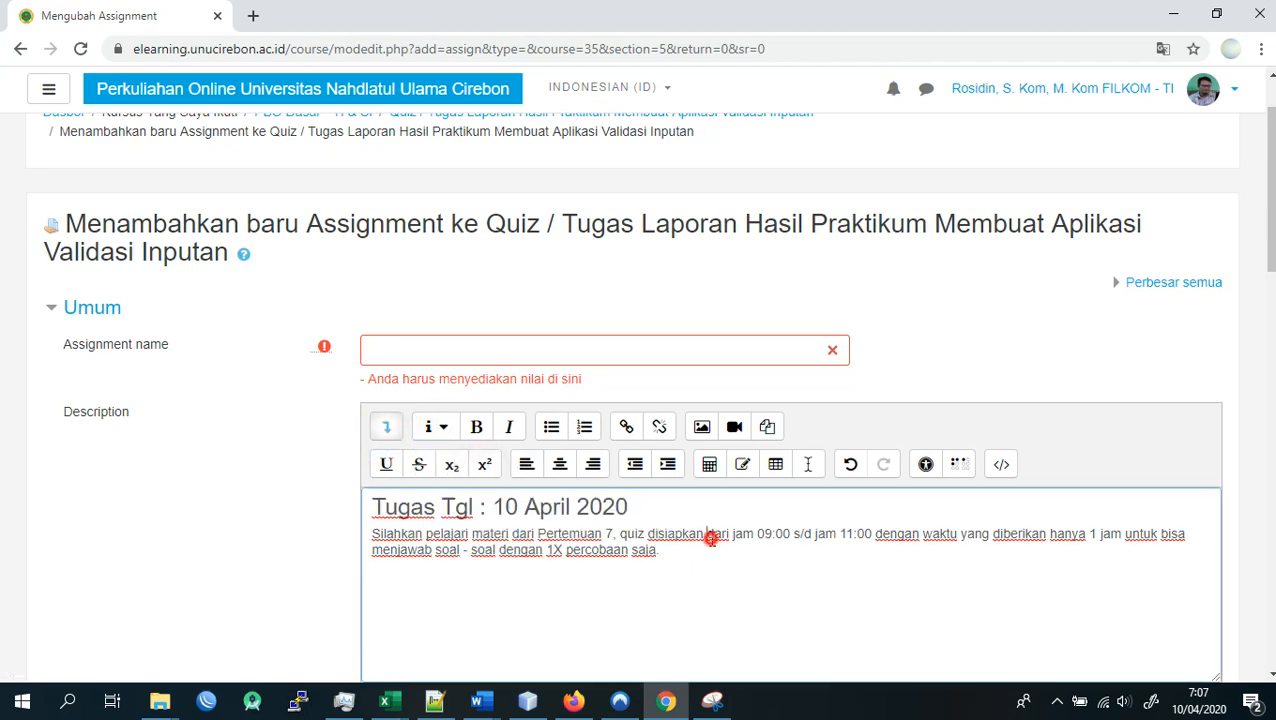
- Copy the title "Quis / Tugas Pengenalan Pemrograman Berorientasi Objek Dasar" from line 1 of the Notepad++ notes into the assignment name in Chrome
left_click(540, 347)
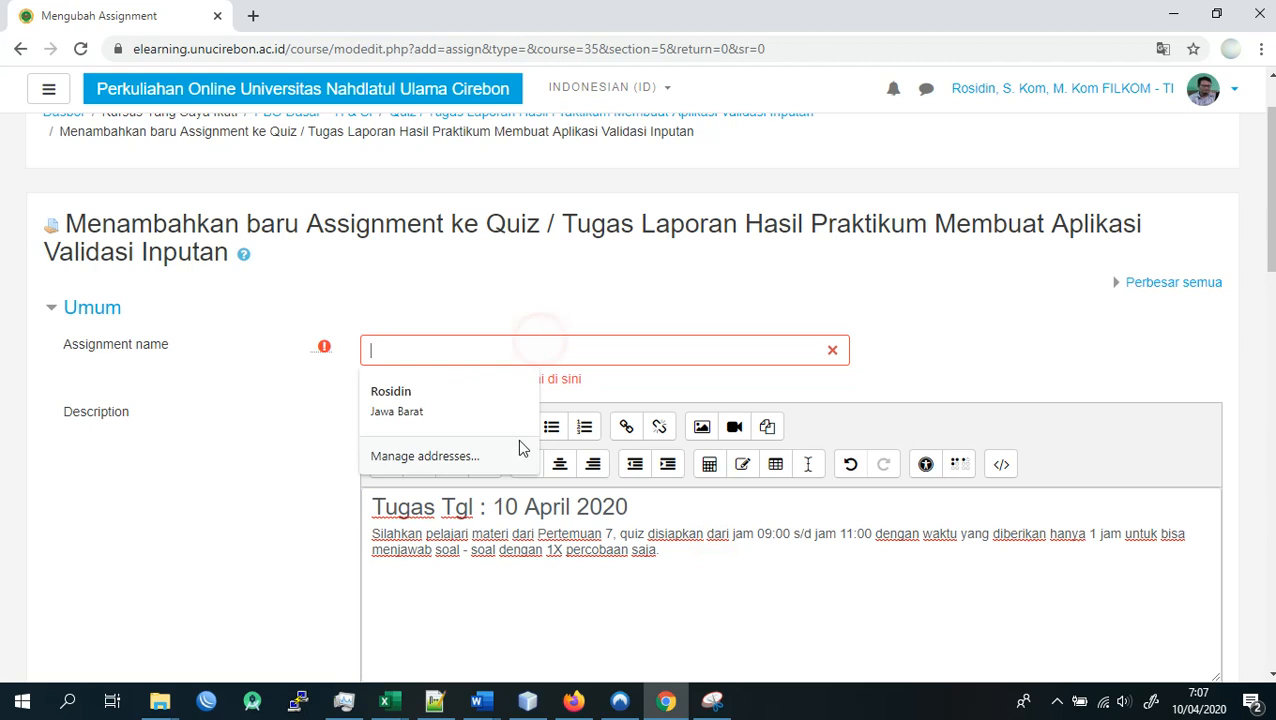
left_click(433, 703)
left_click(427, 291)
key("ctrl+Home")
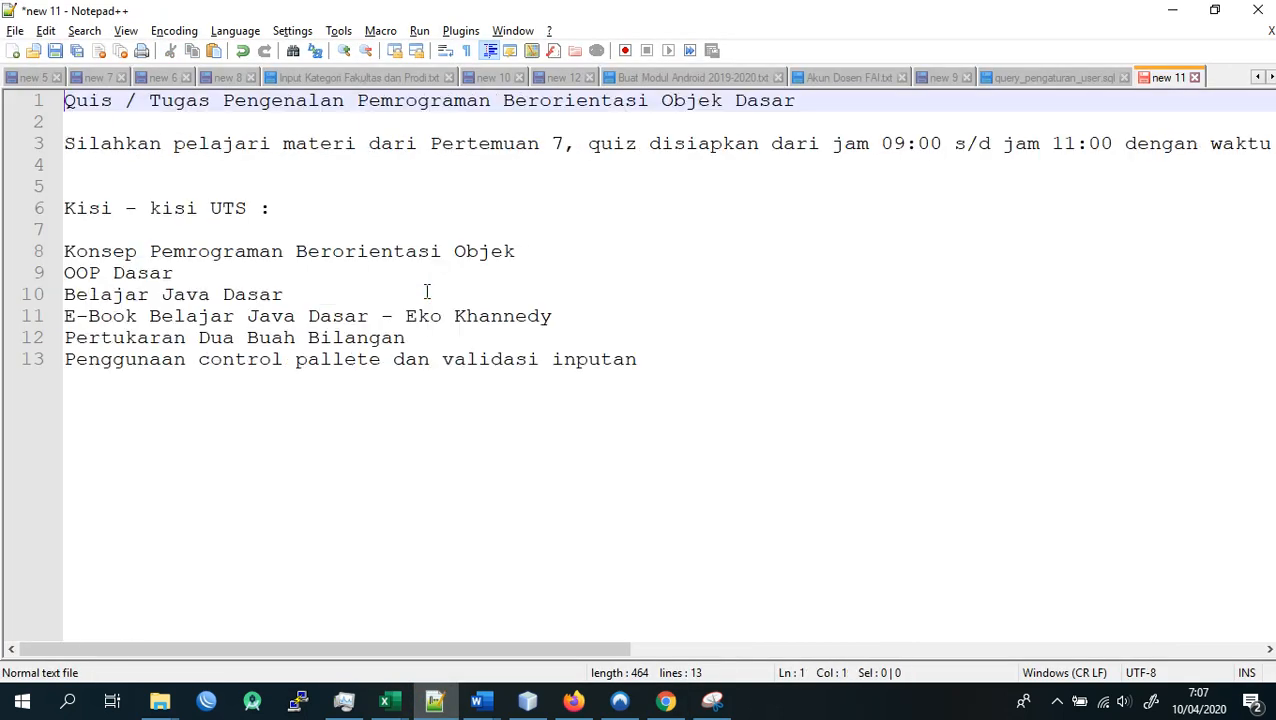
key("shift+End")
key("ctrl+c")
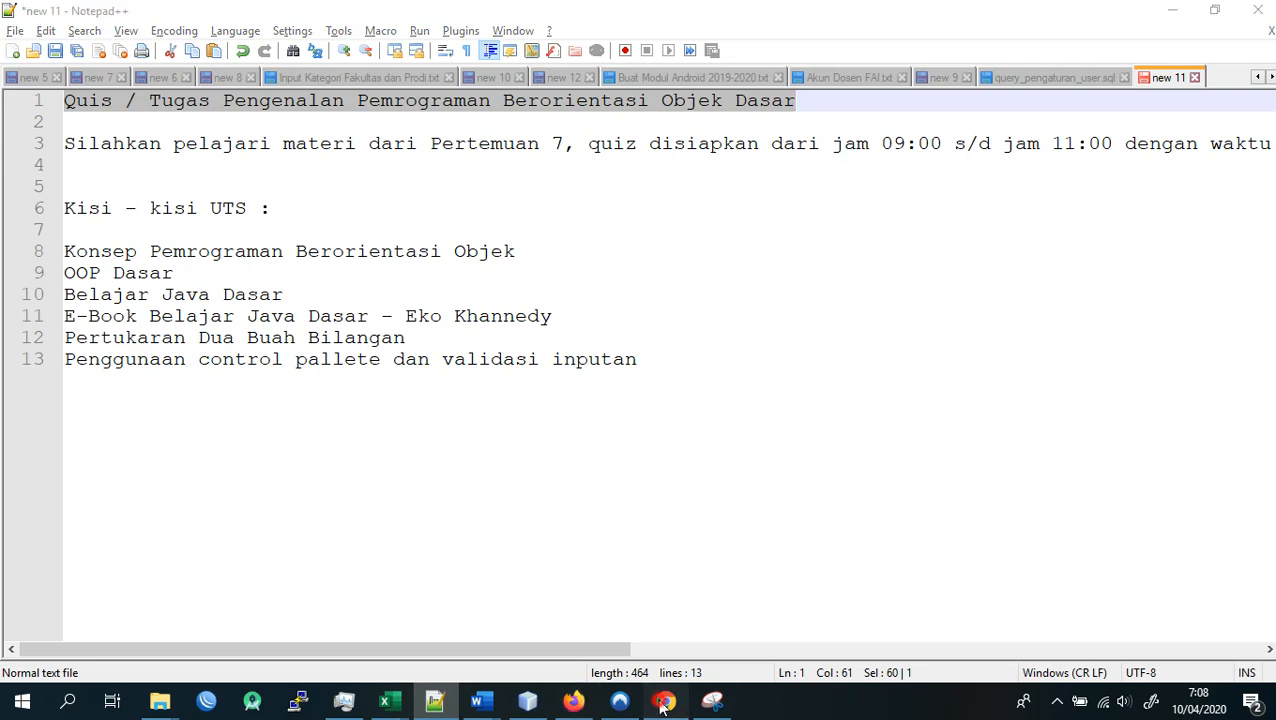
left_click(665, 701)
key("ctrl+v")
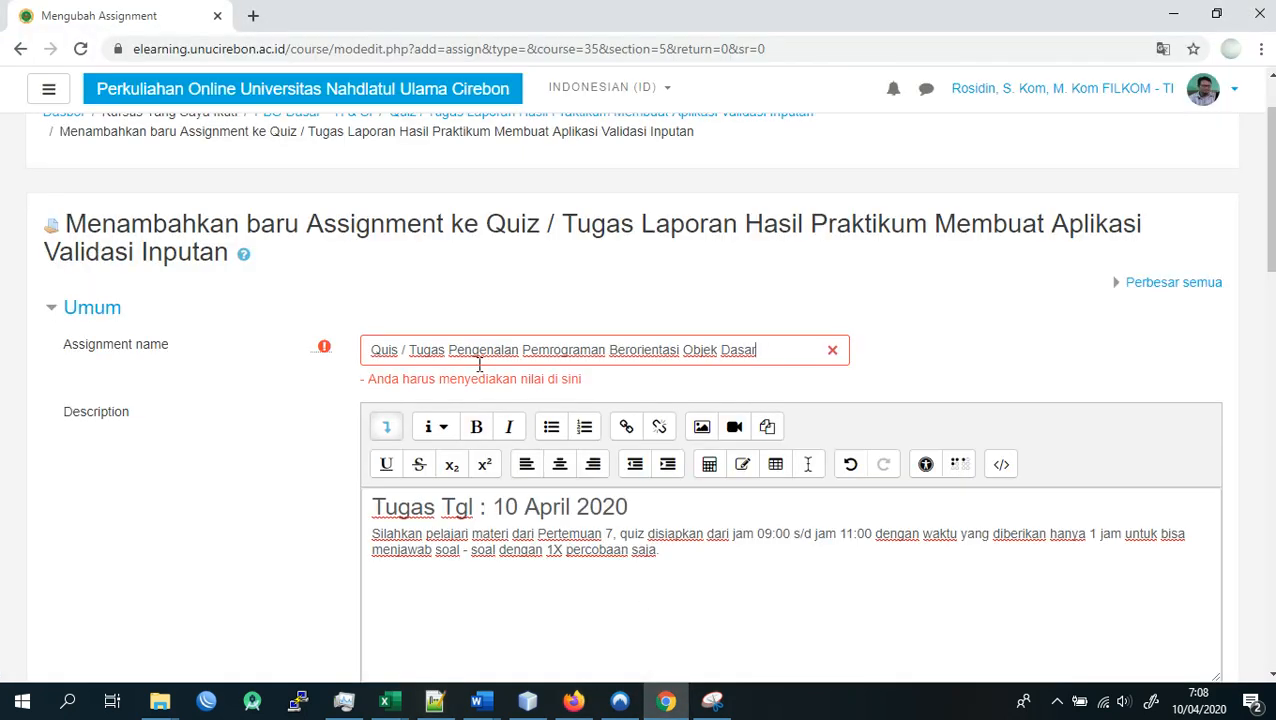
left_click(467, 534)
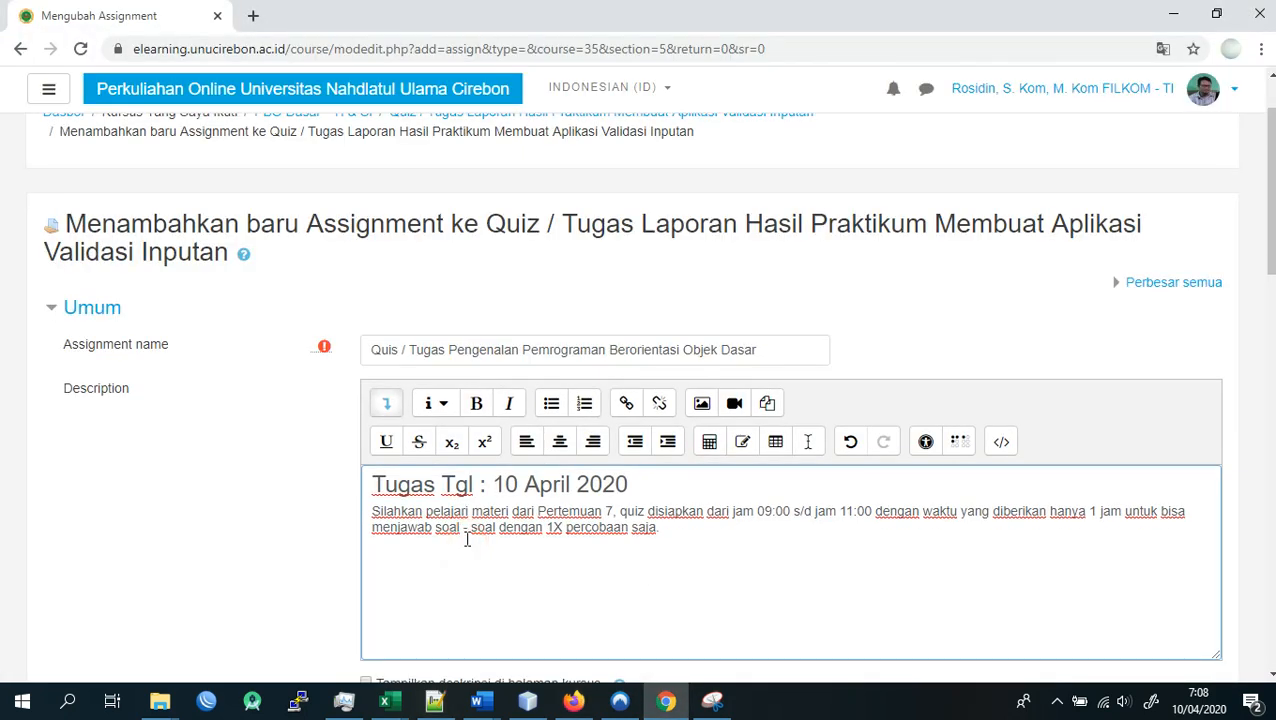
scroll(467, 540, "down", 1)
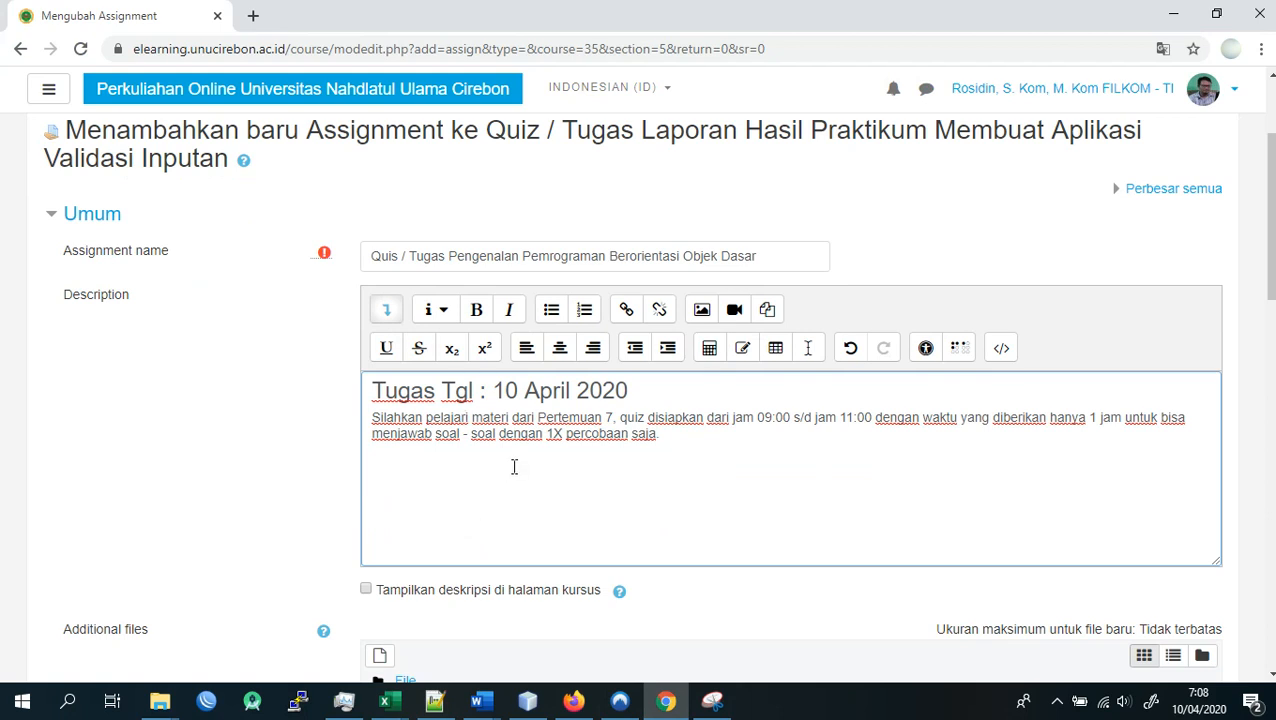
- Change the assignment name to "Quis / Tugas Laporan Hasil Praktikum Validasi Inputan"
left_click(535, 255)
left_click(769, 248)
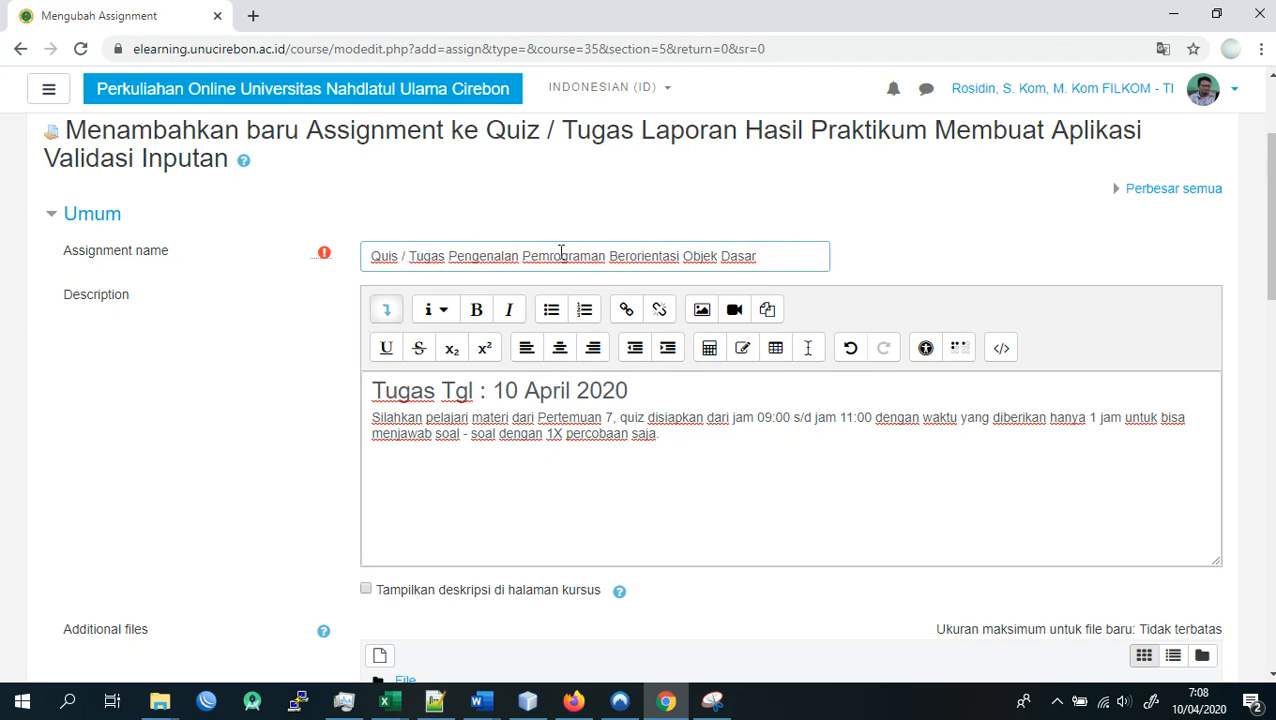
left_click(486, 255)
left_click_drag(446, 256, 438, 256)
key("shift+End")
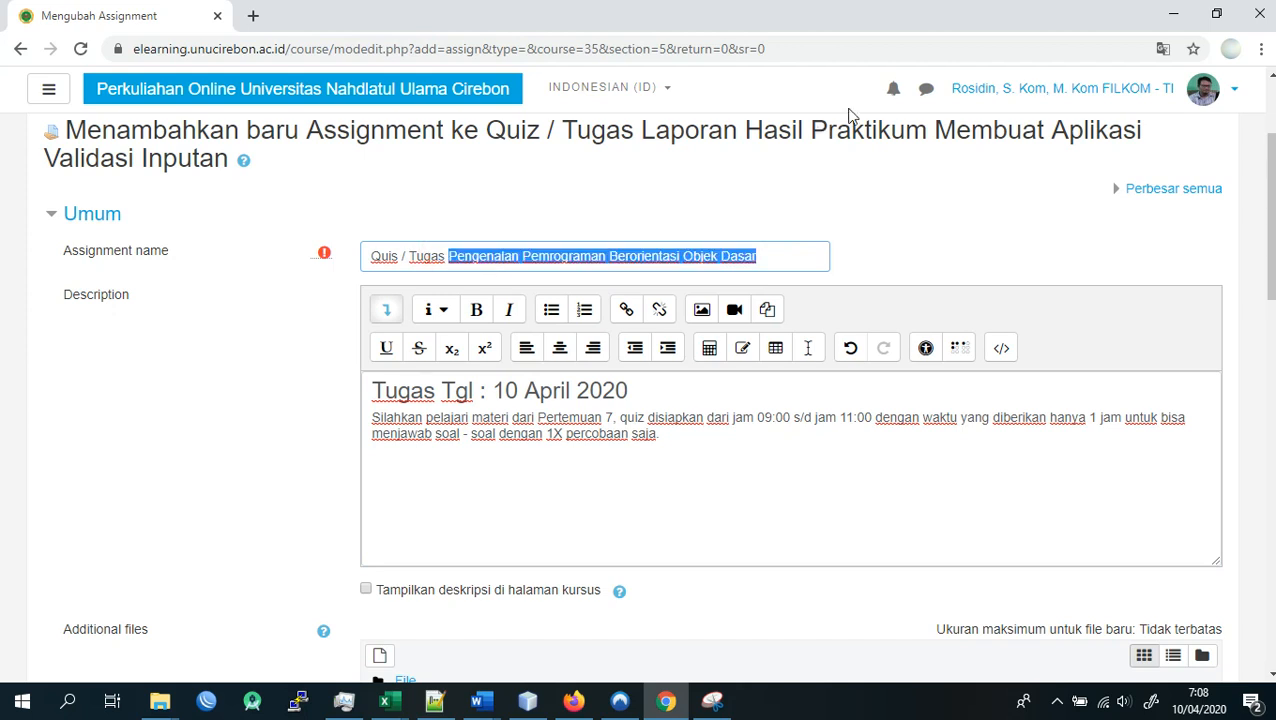
type("Hasil ")
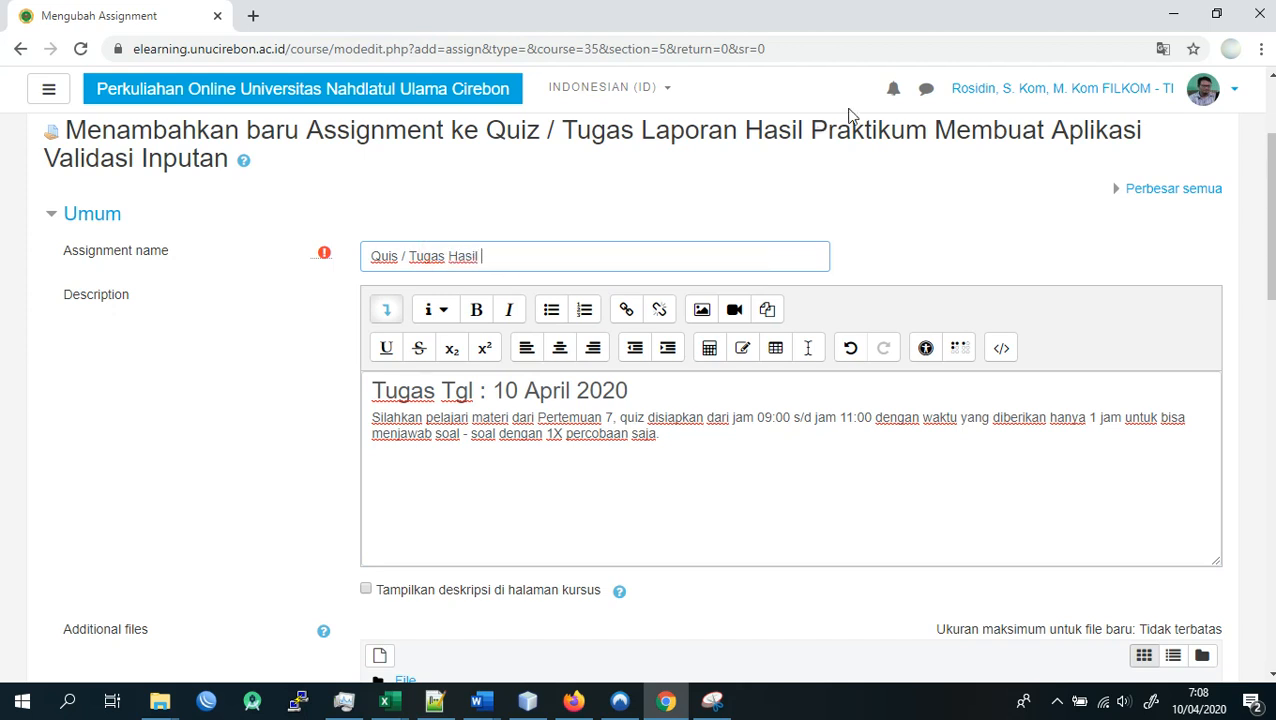
type("Praktikum Validasi I")
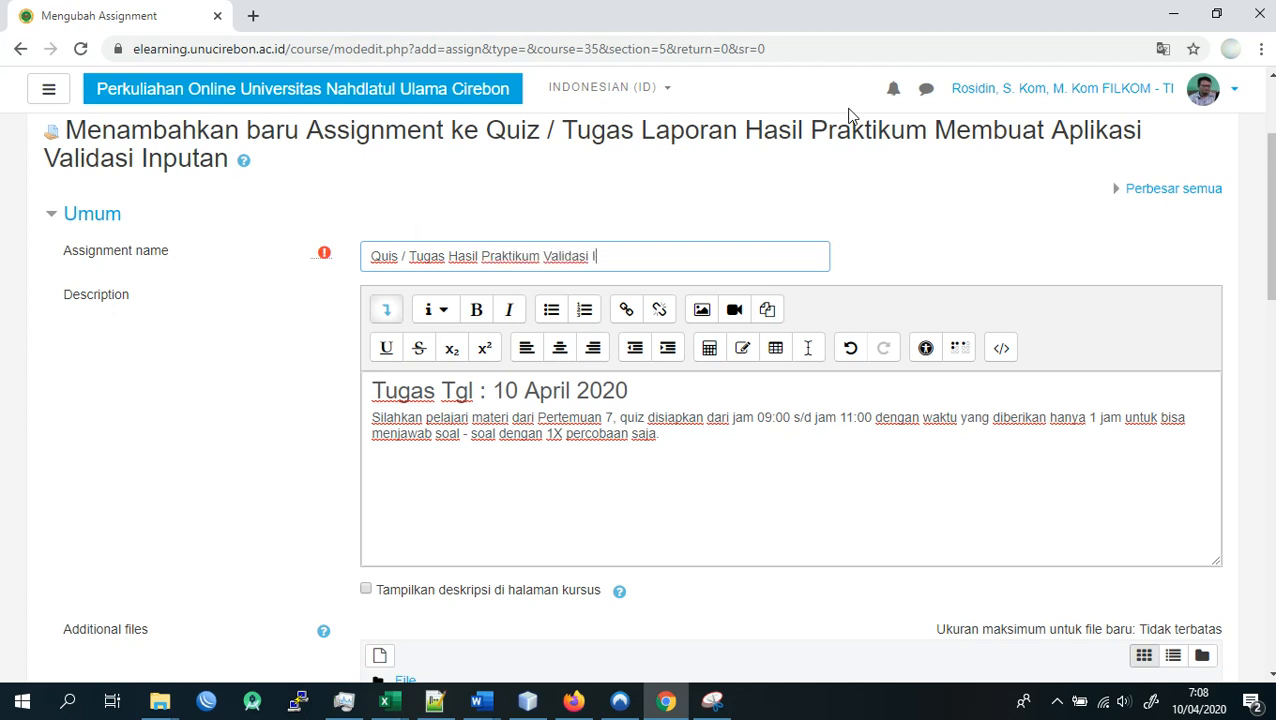
type("nputan")
left_click(441, 255)
type("Laporan")
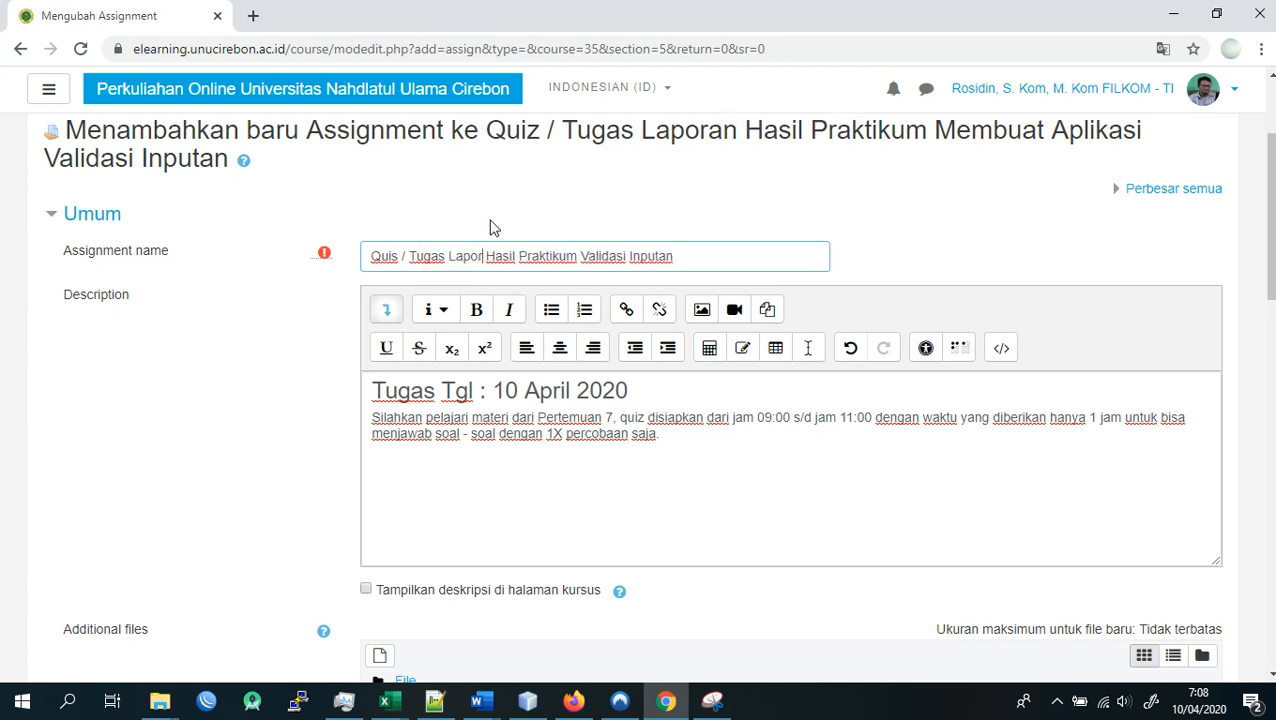
mouse_move(760, 9)
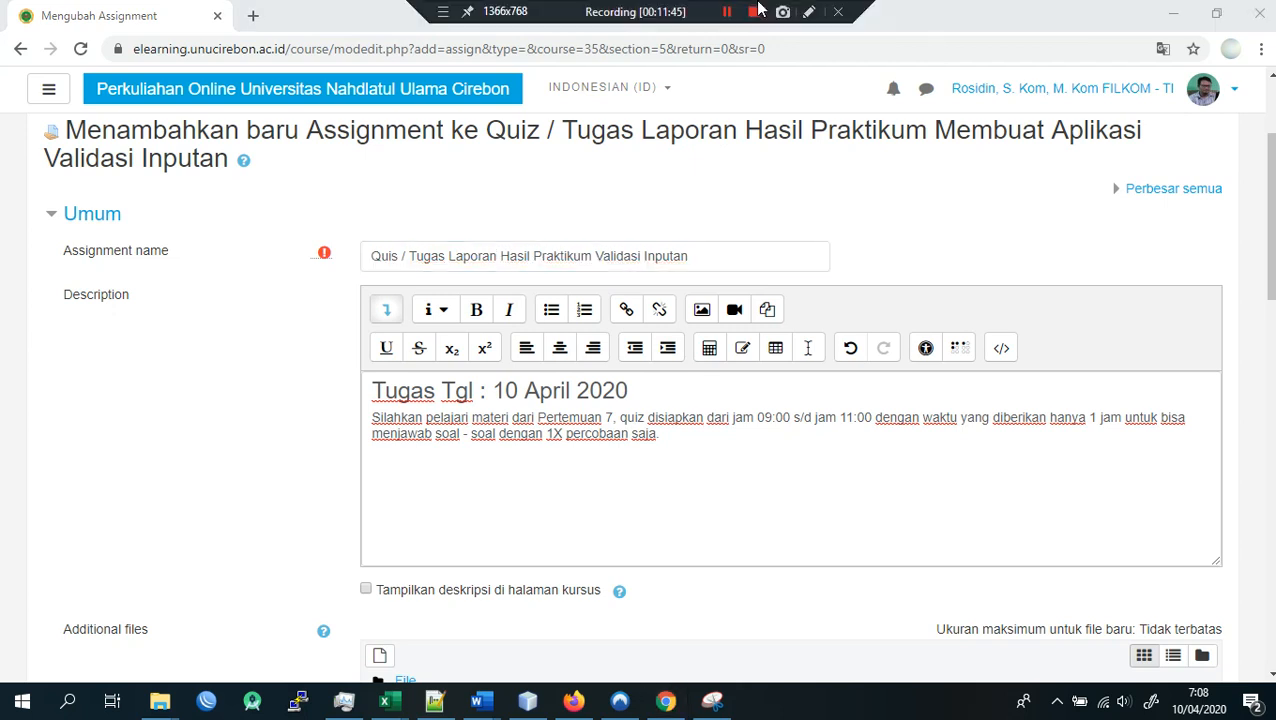
left_click(504, 256)
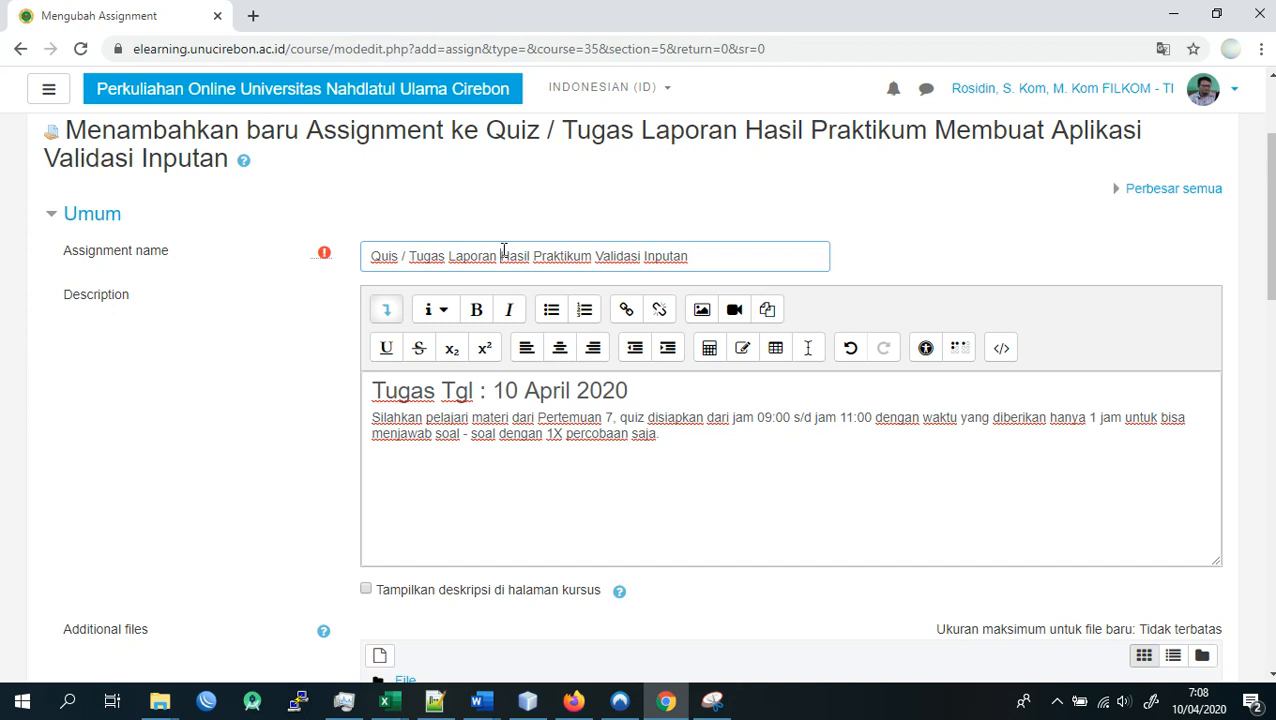
- Enable showing the assignment description on the course page (Tampilkan deskripsi di halaman kursus)
left_click(500, 433)
scroll(545, 440, "down", 1)
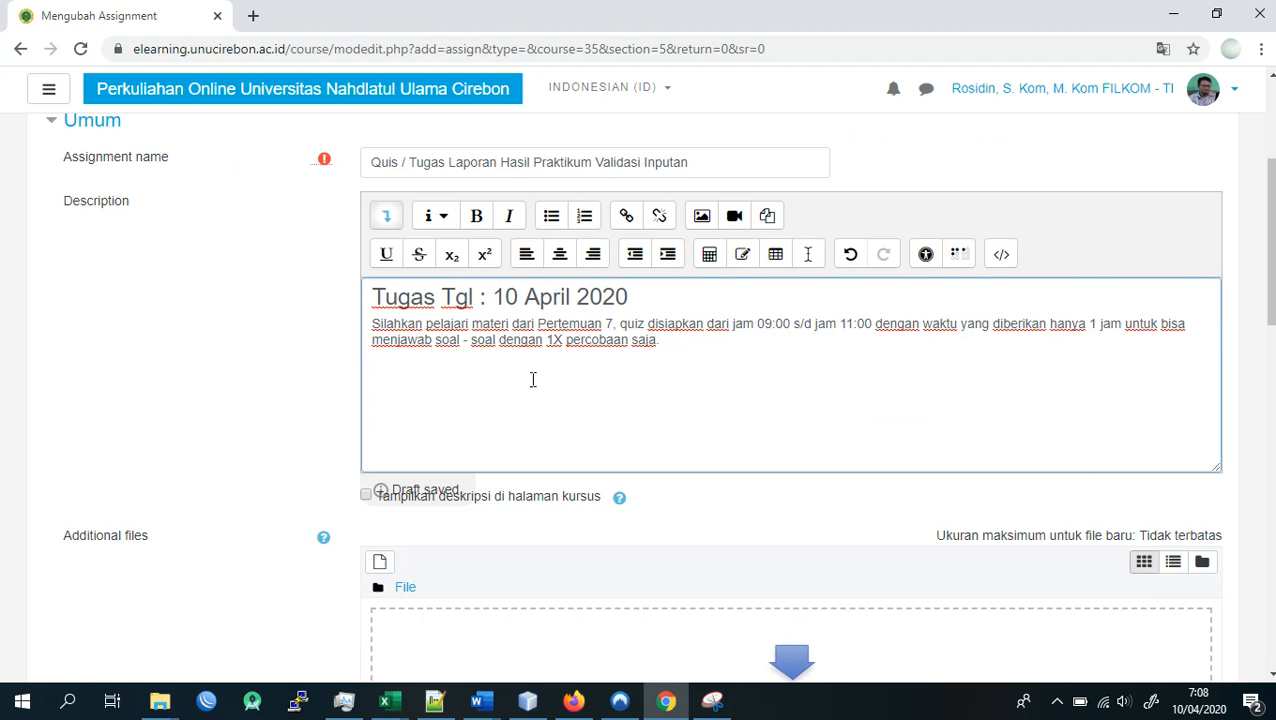
left_click(367, 495)
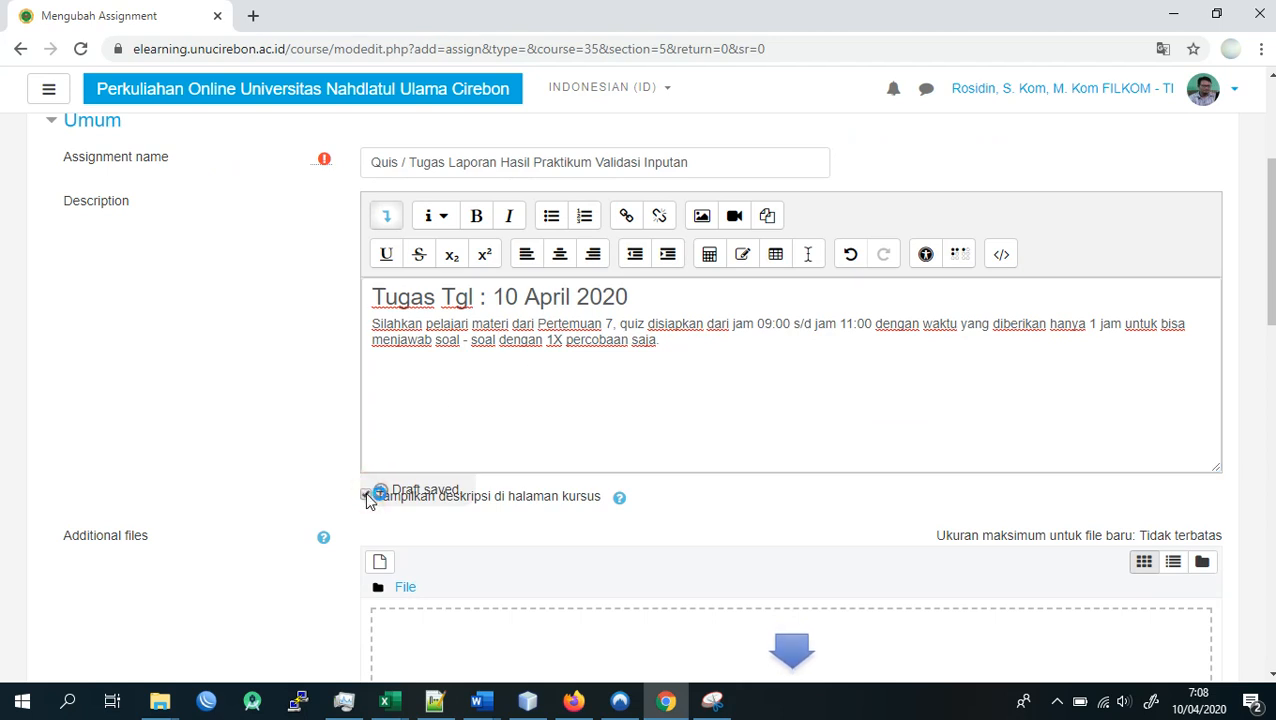
scroll(398, 500, "down", 1)
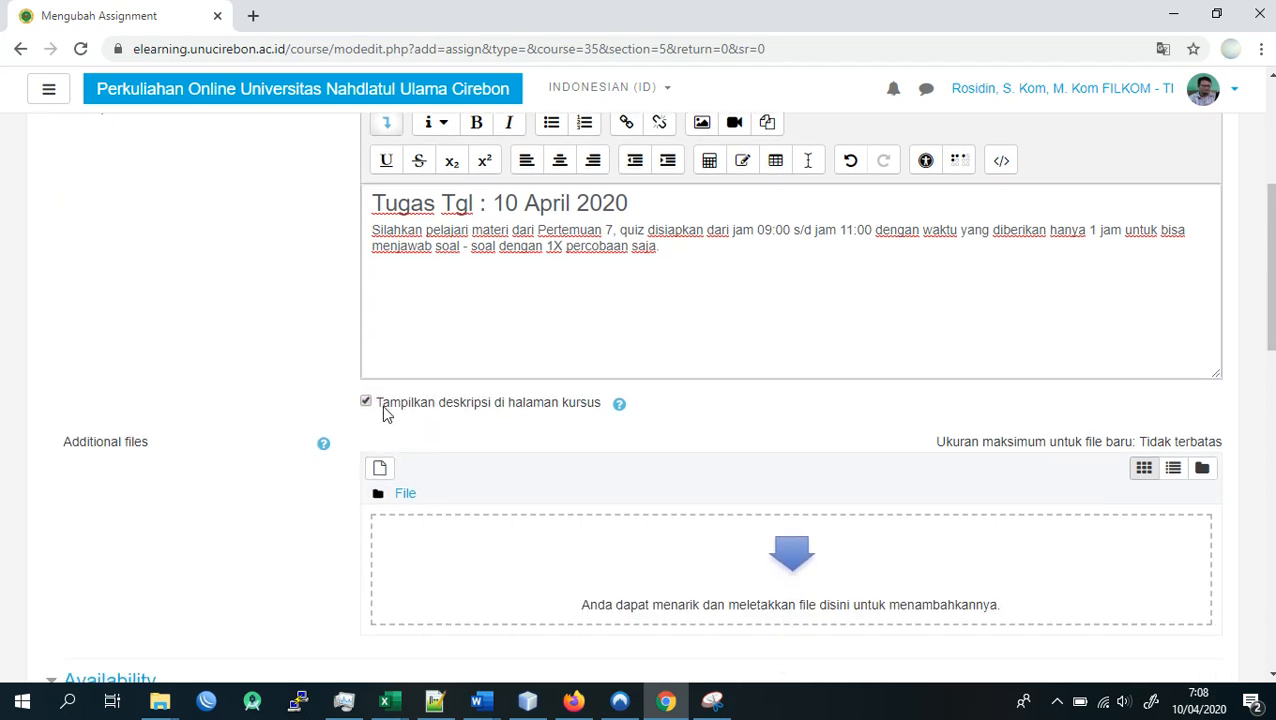
- Open the file picker for the assignment's Additional files
scroll(435, 398, "up", 1)
scroll(435, 398, "up", 2)
left_click(490, 432)
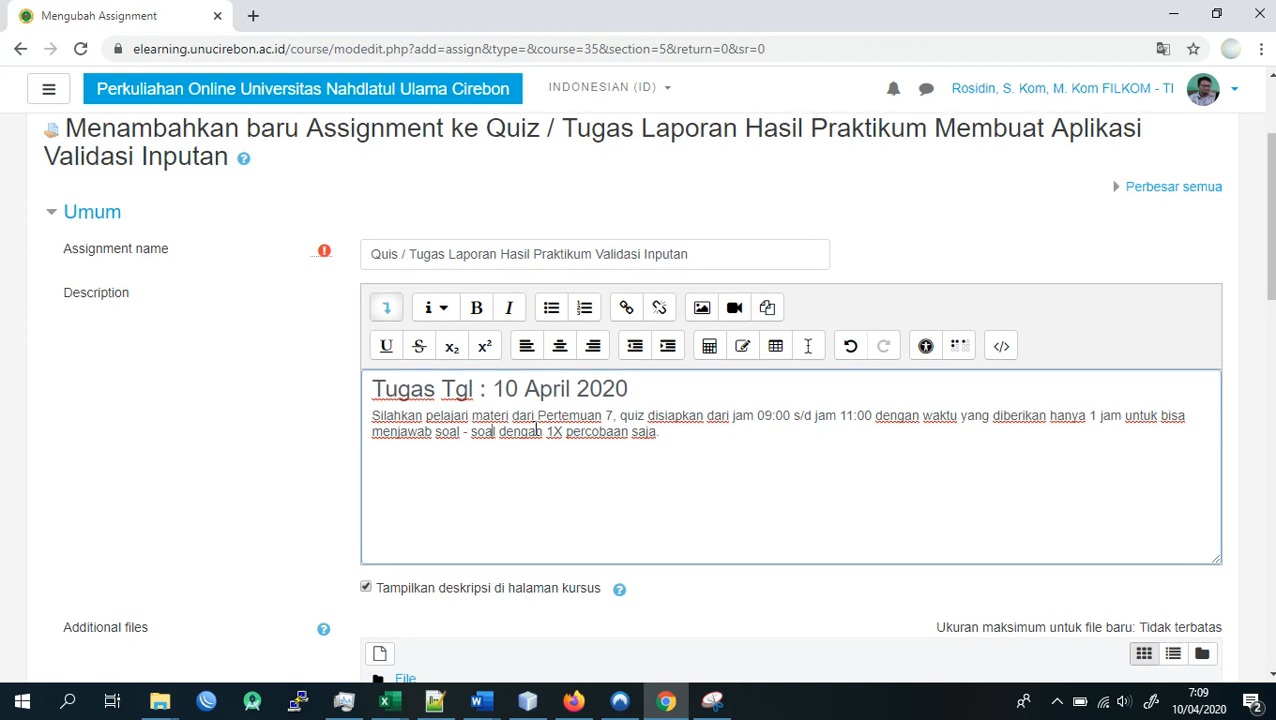
scroll(530, 425, "down", 3)
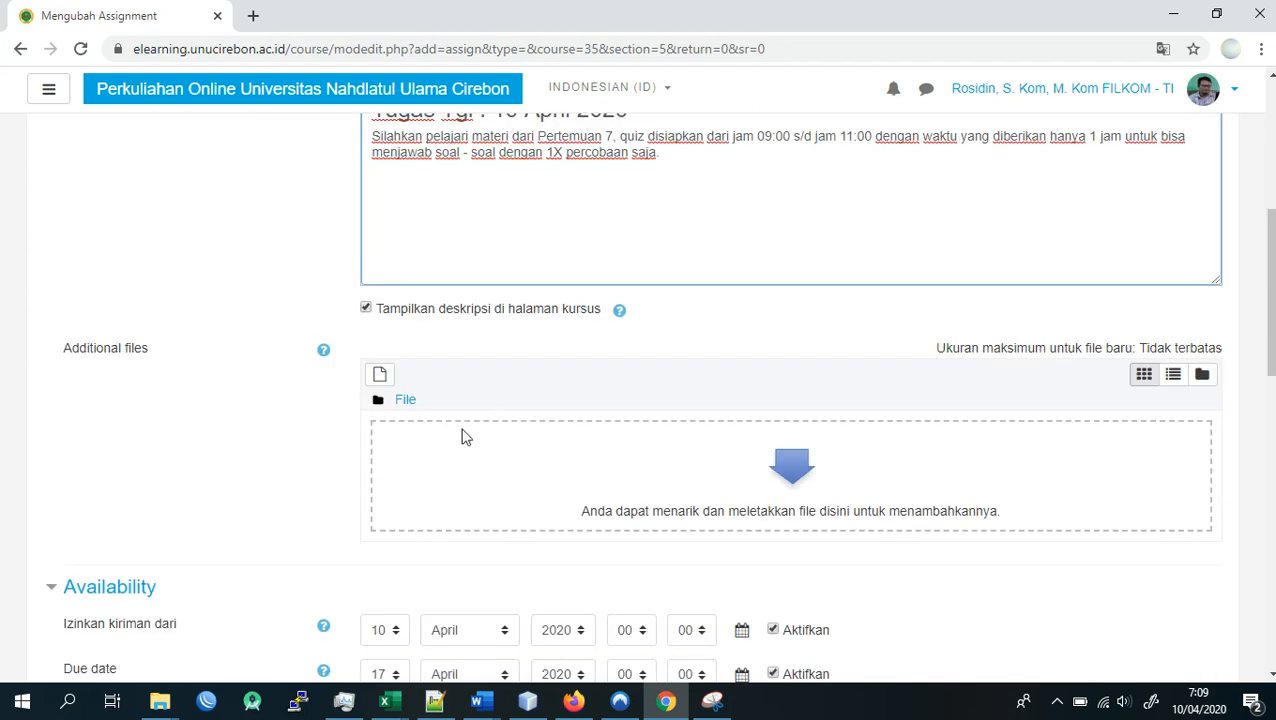
left_click(601, 452)
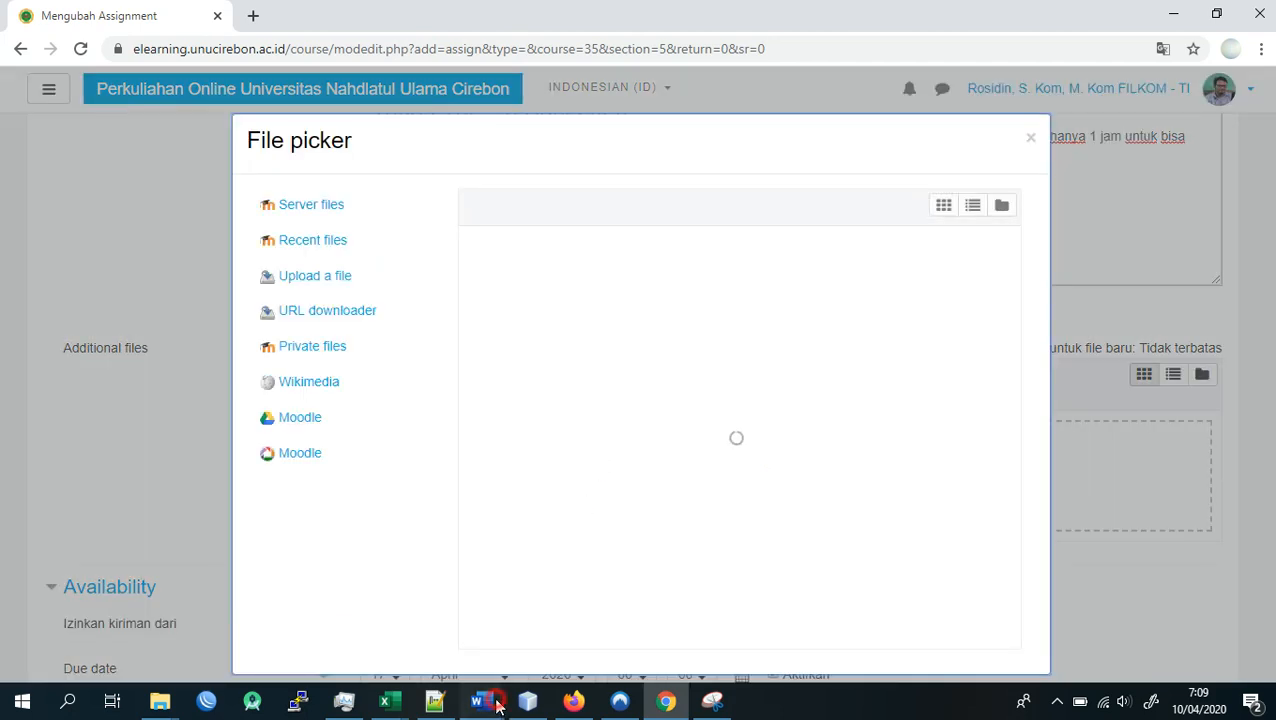
- Switch to the Word document "Laporan Praktikum PBO 1" and examine its table of contents, project structure and practicum sections
mouse_move(492, 700)
left_click(447, 618)
scroll(1017, 385, "up", 5)
left_click_drag(1269, 392, 1269, 190)
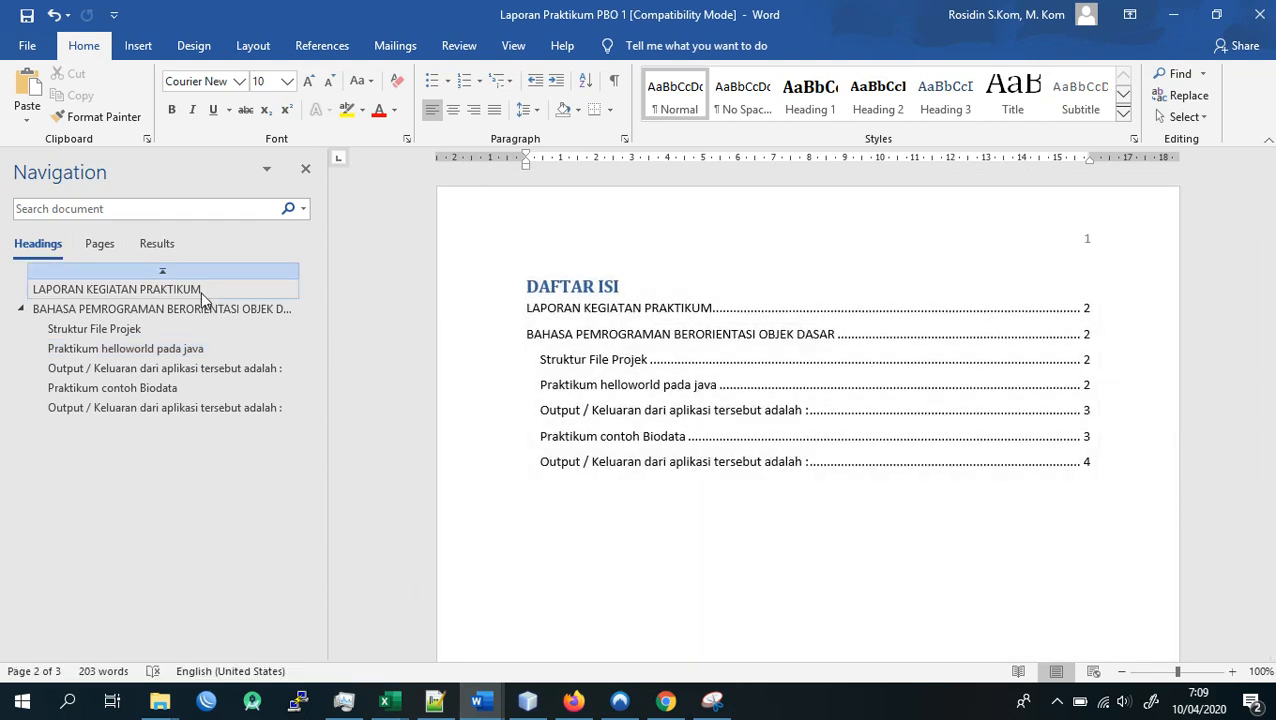
left_click(199, 293)
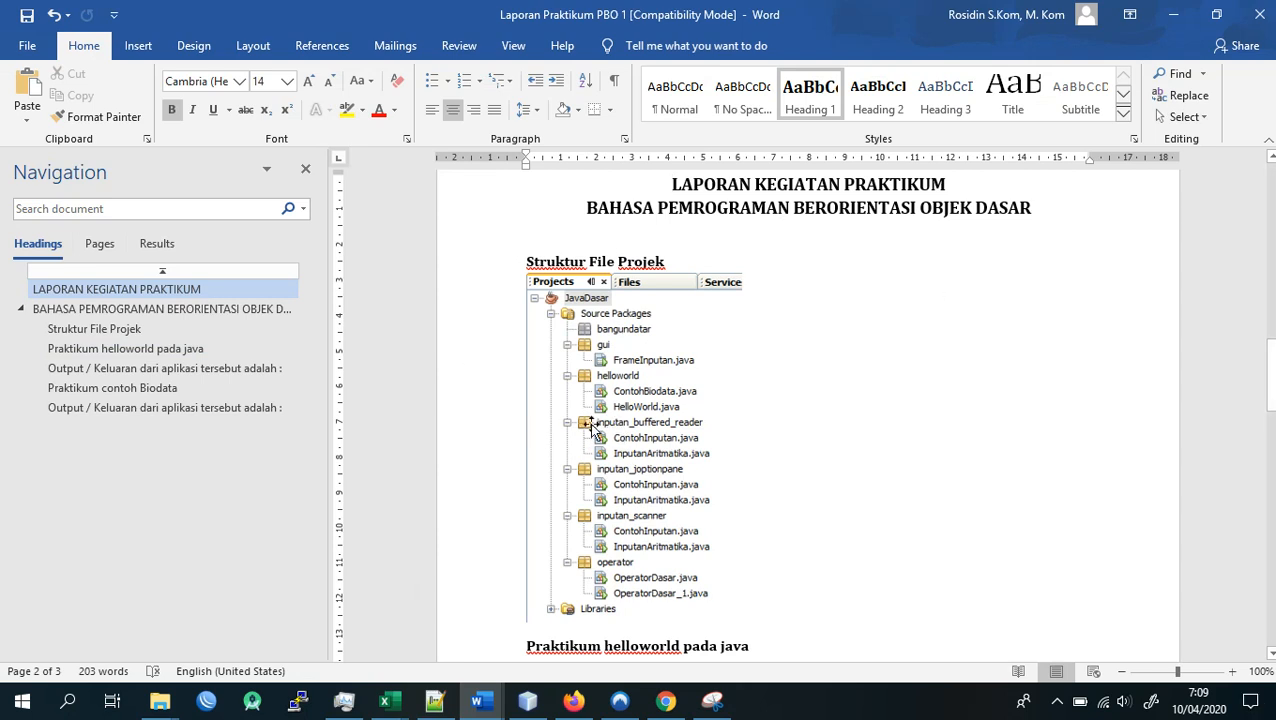
left_click(171, 309)
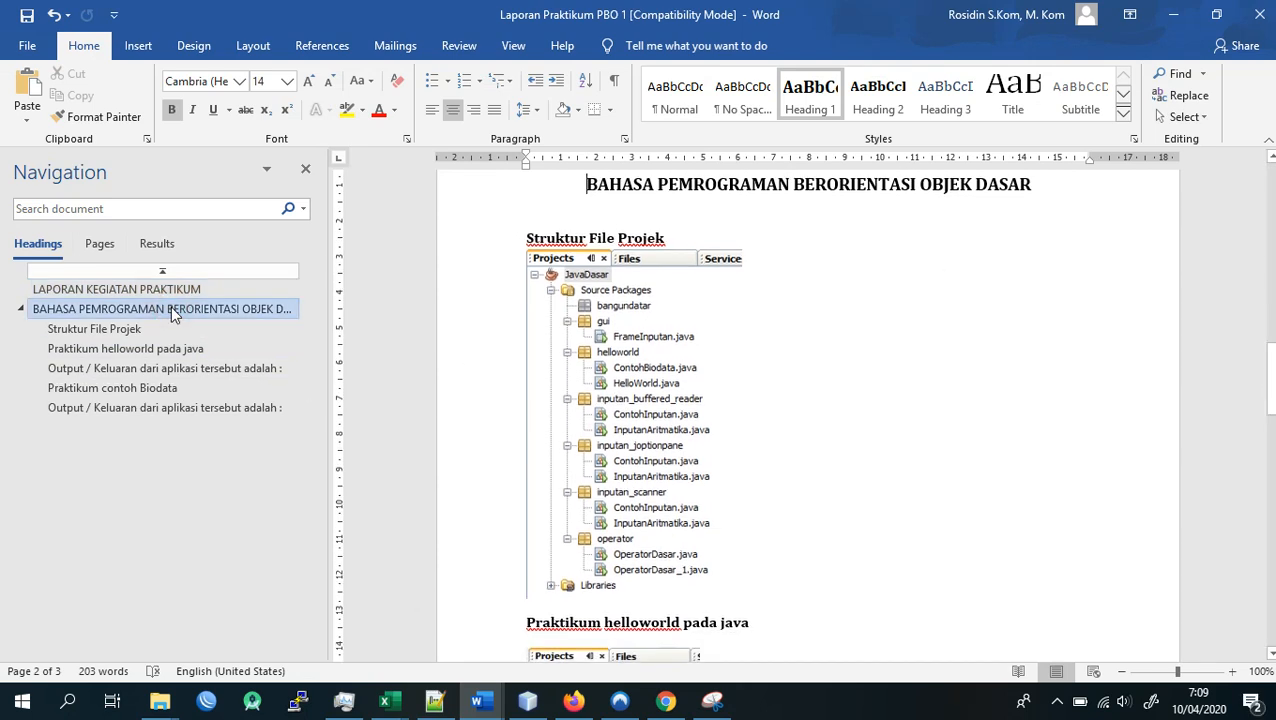
left_click(125, 330)
left_click(130, 349)
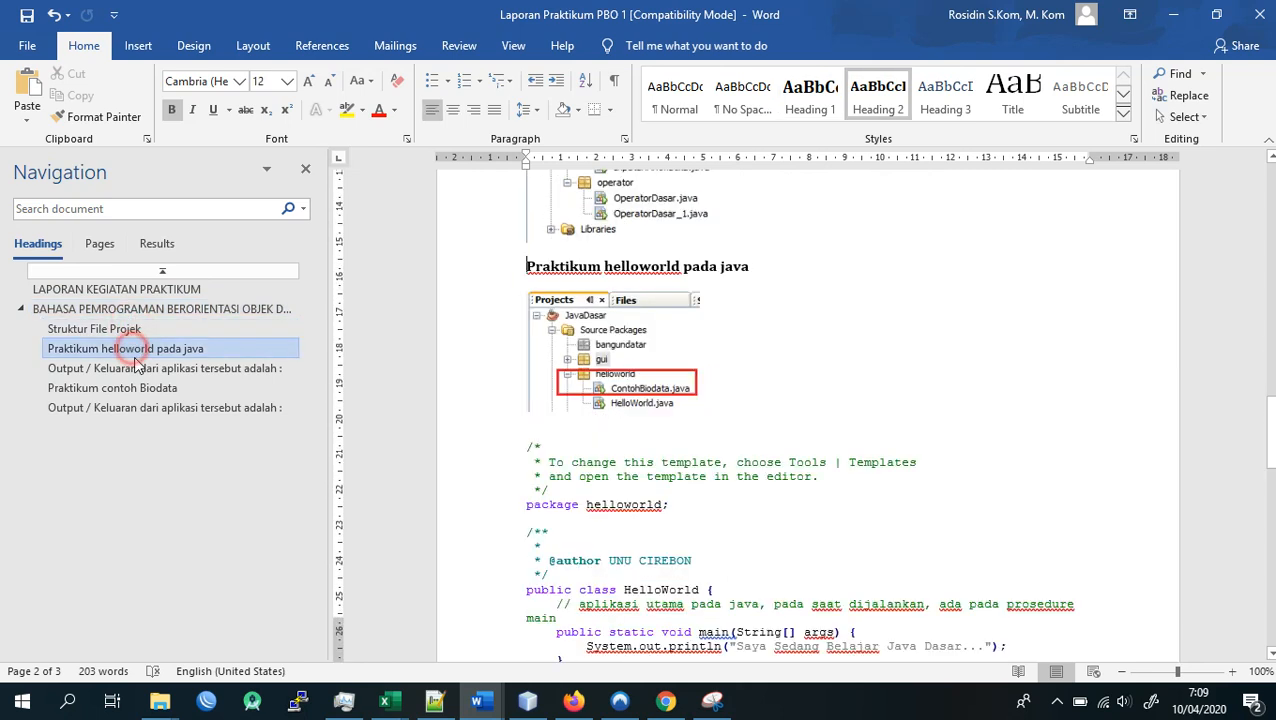
left_click(136, 371)
left_click(134, 388)
left_click(95, 311)
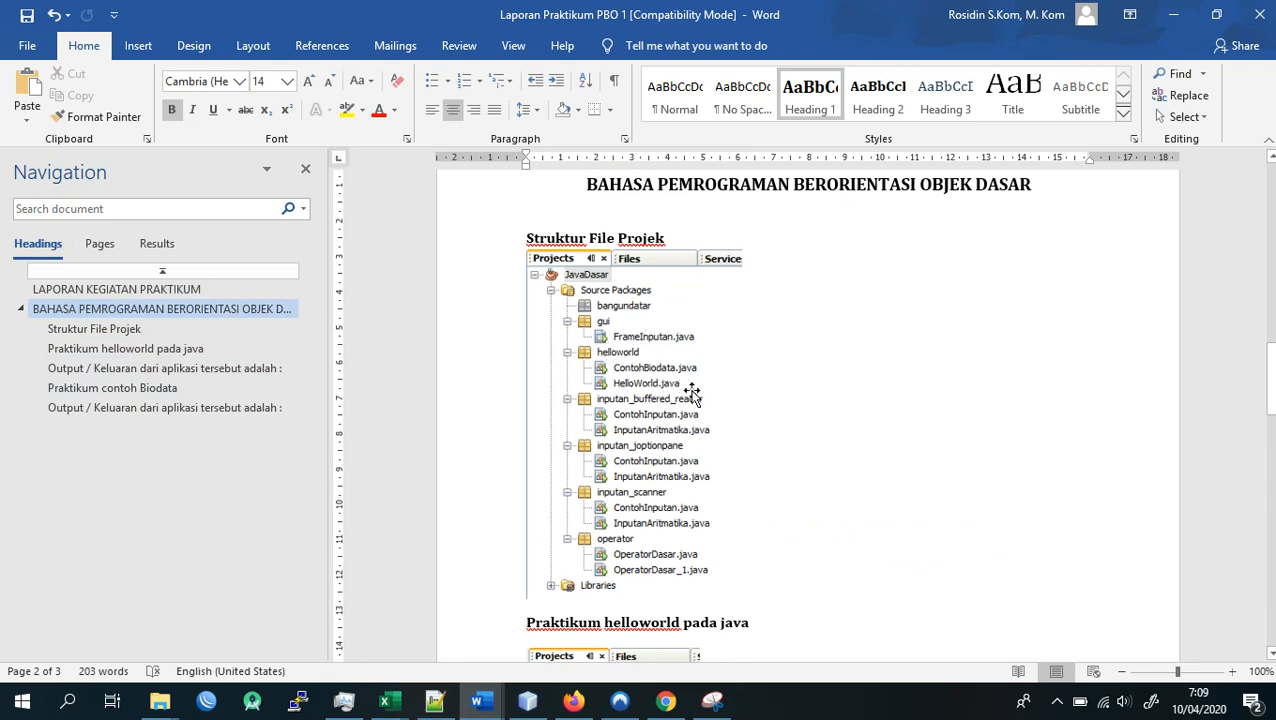
- Examine the report's "Praktikum helloworld pada java" section, including the HelloWorld class code and its program output
scroll(692, 395, "down", 3)
scroll(692, 395, "down", 2)
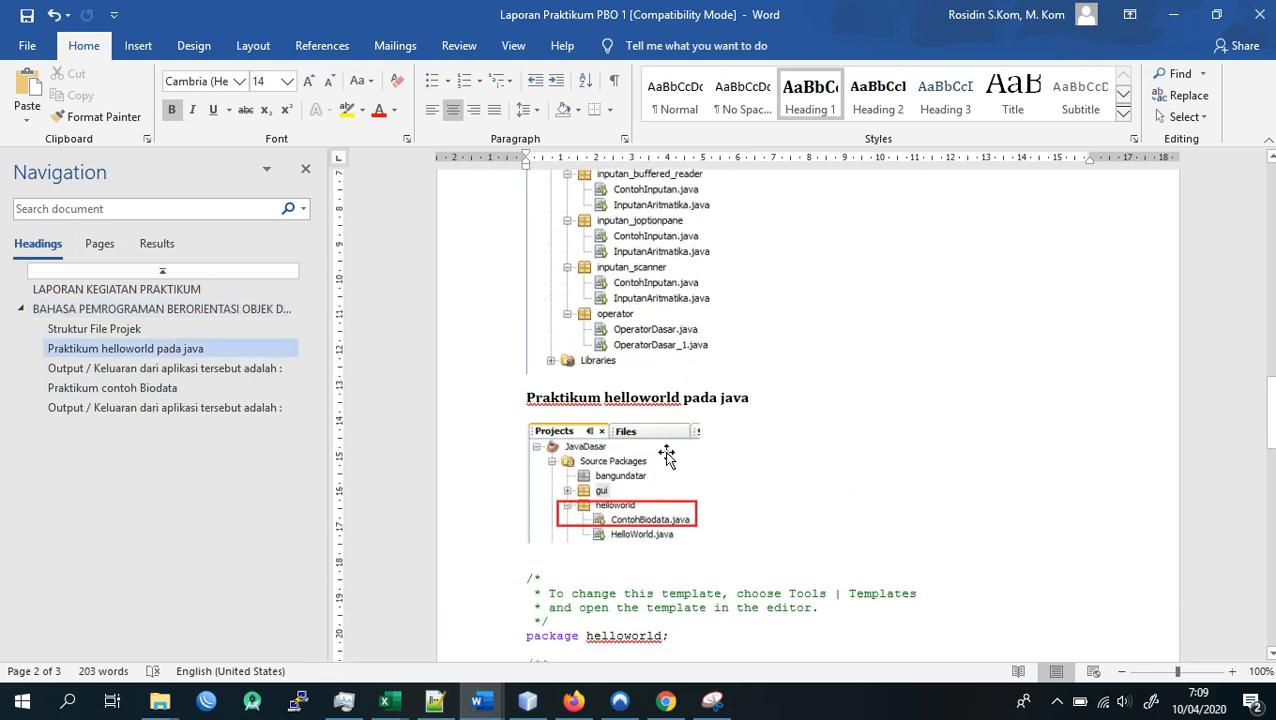
scroll(660, 405, "down", 5)
scroll(660, 405, "down", 1)
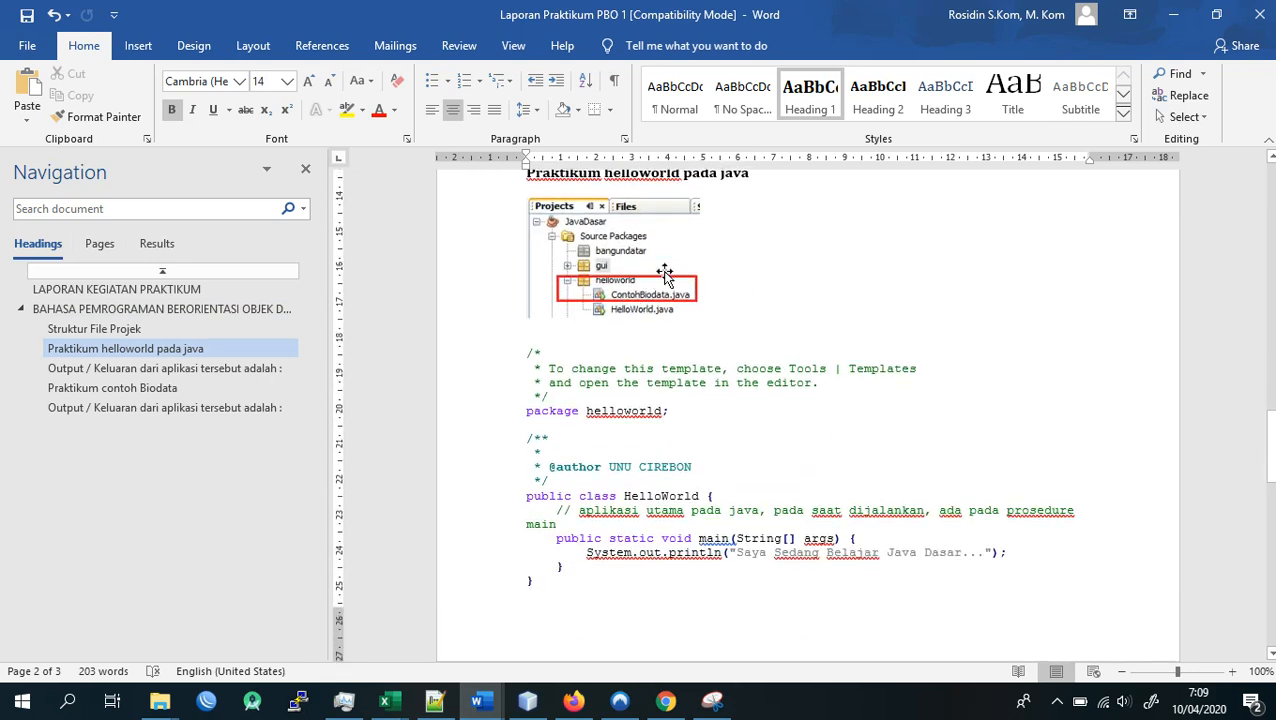
left_click(703, 490)
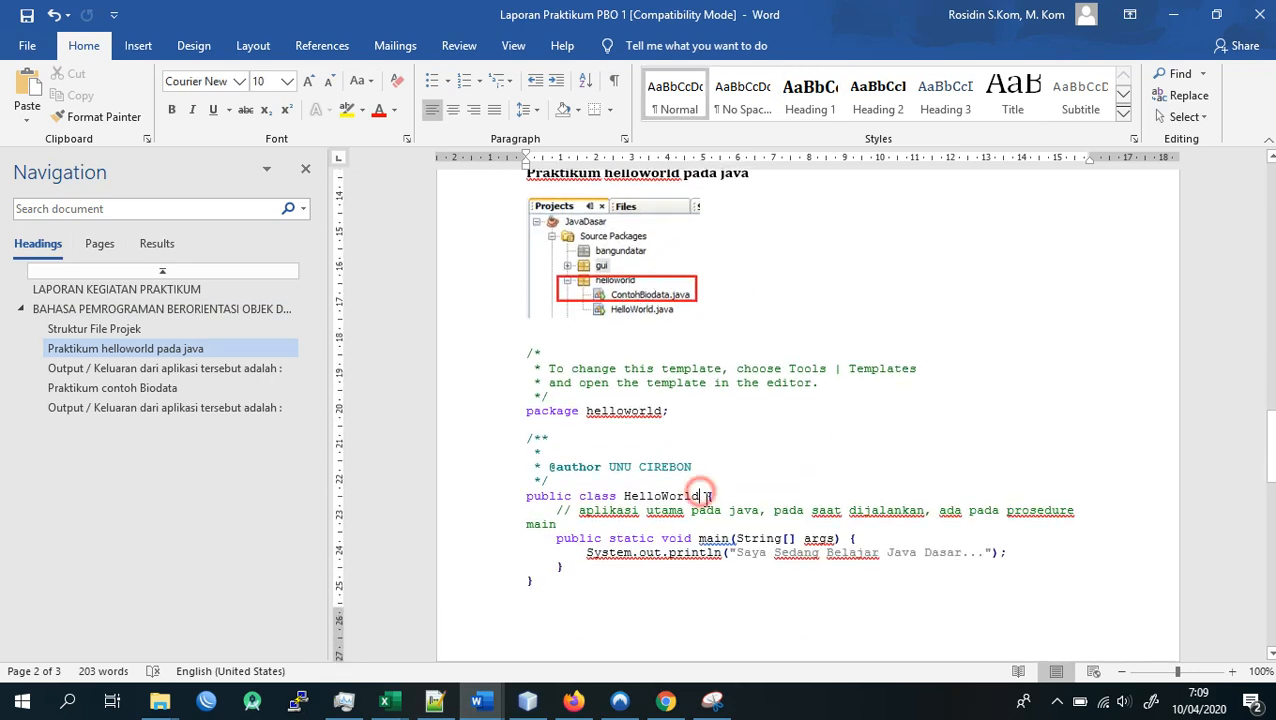
scroll(700, 460, "down", 2)
left_click(580, 405)
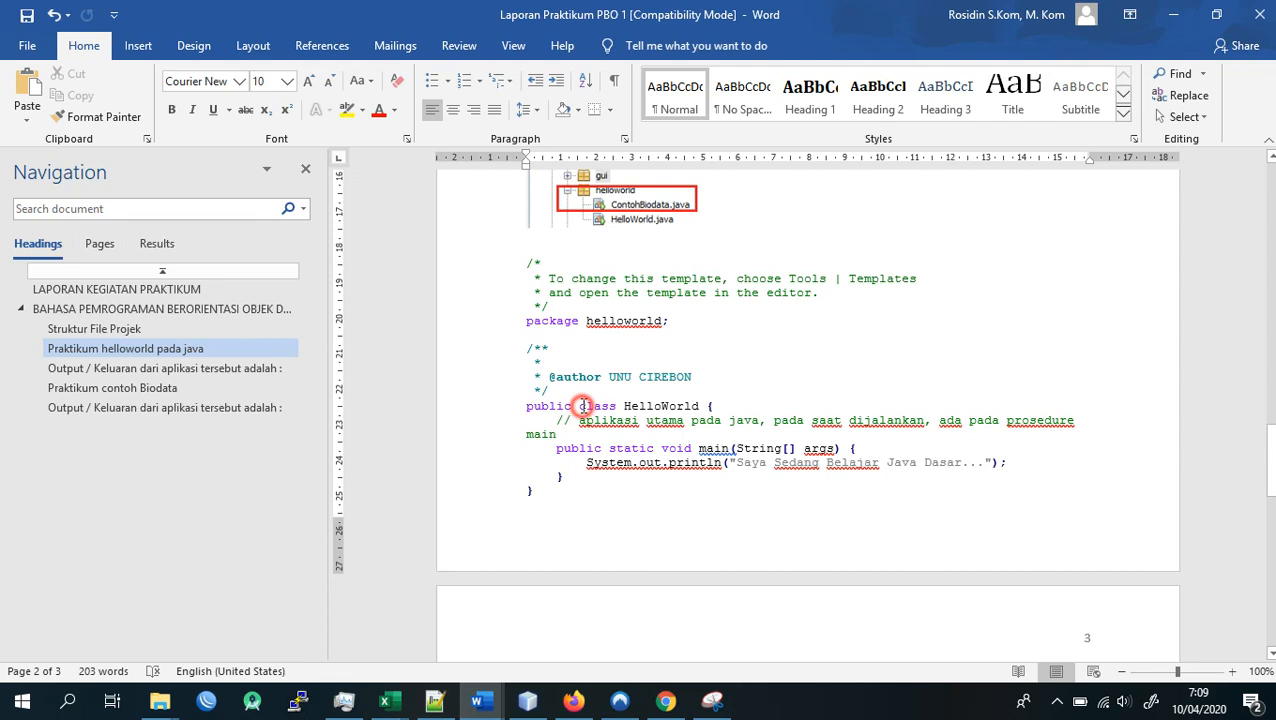
left_click(724, 406)
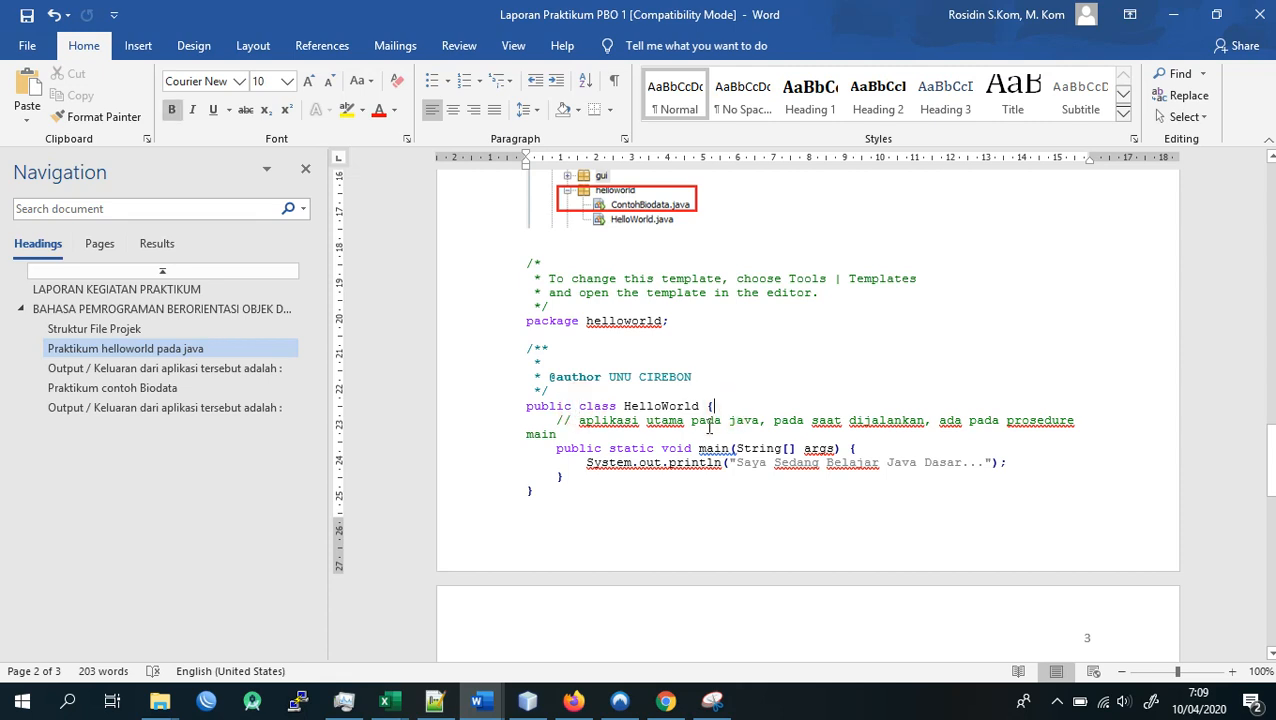
scroll(708, 424, "down", 1)
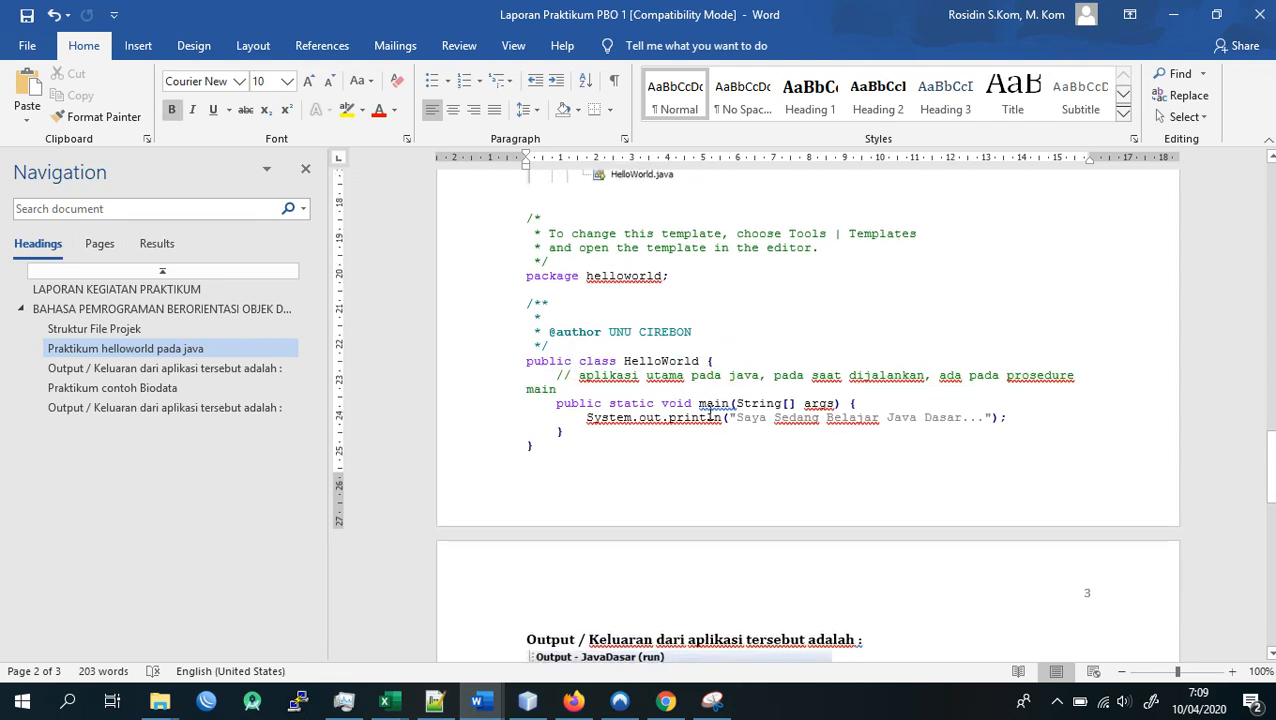
scroll(710, 405, "down", 6)
left_click(698, 415)
scroll(698, 415, "up", 5)
left_click(660, 360)
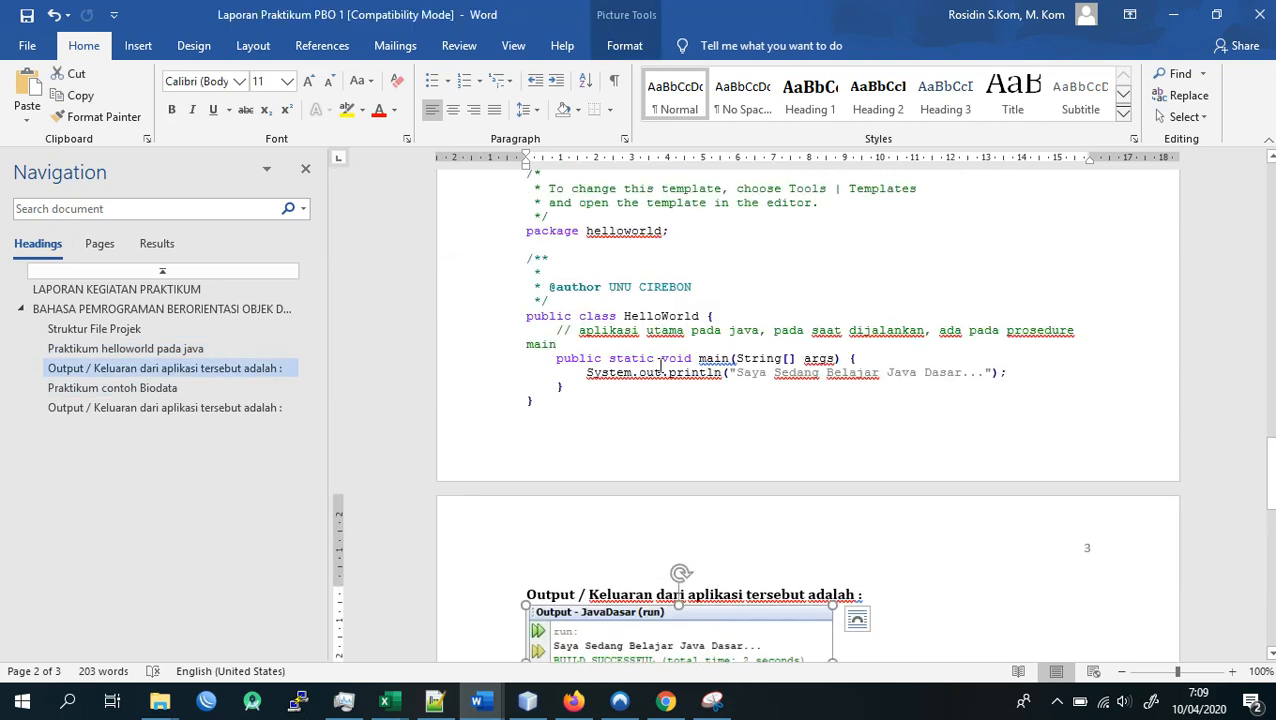
scroll(670, 400, "down", 5)
scroll(680, 430, "up", 4)
scroll(655, 420, "down", 3)
left_click(660, 478)
- Examine the "Praktikum contoh Biodata" section, comparing the ContohBiodata class code with its program output
scroll(660, 478, "down", 6)
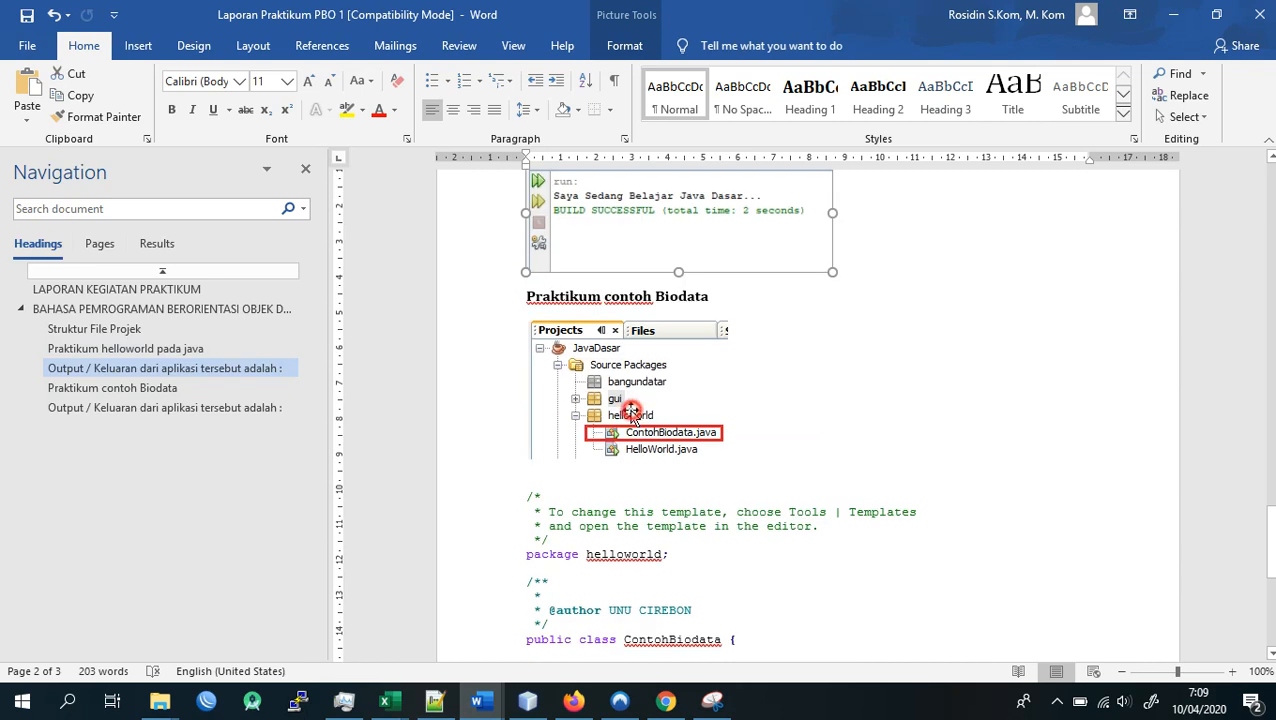
left_click(637, 437)
scroll(637, 440, "down", 4)
left_click(641, 455)
scroll(645, 455, "down", 3)
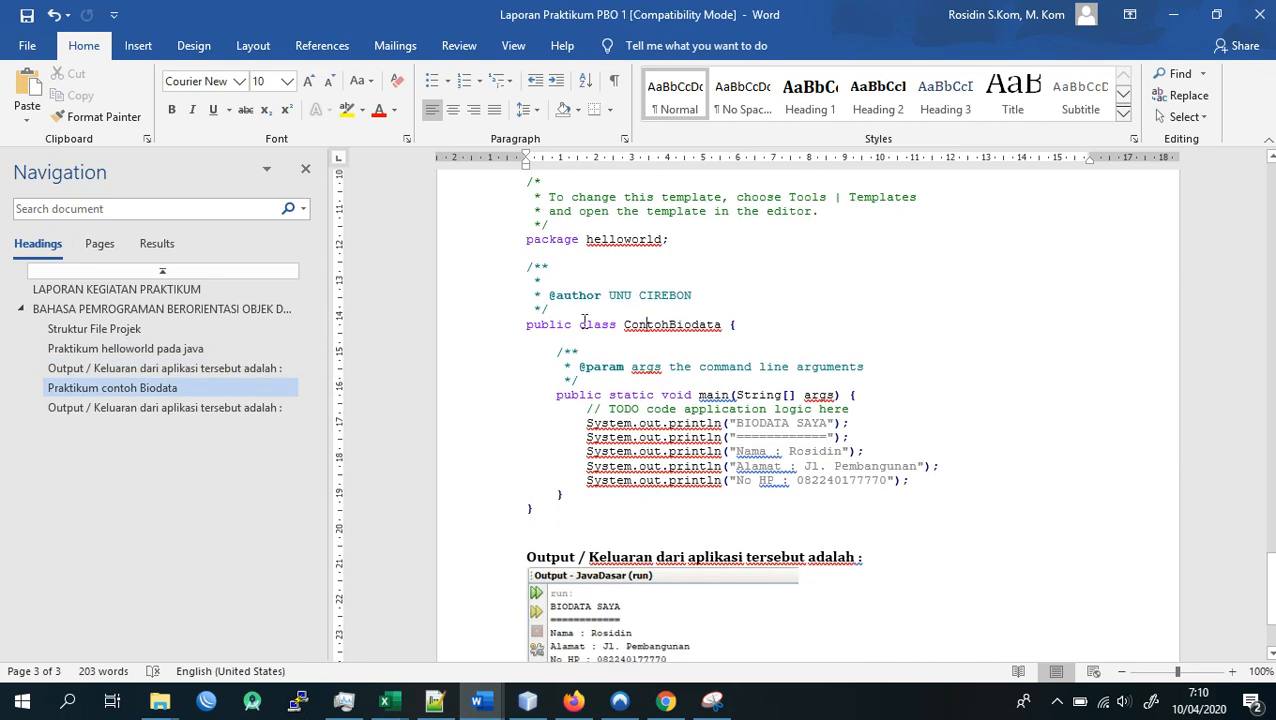
left_click_drag(524, 324, 557, 424)
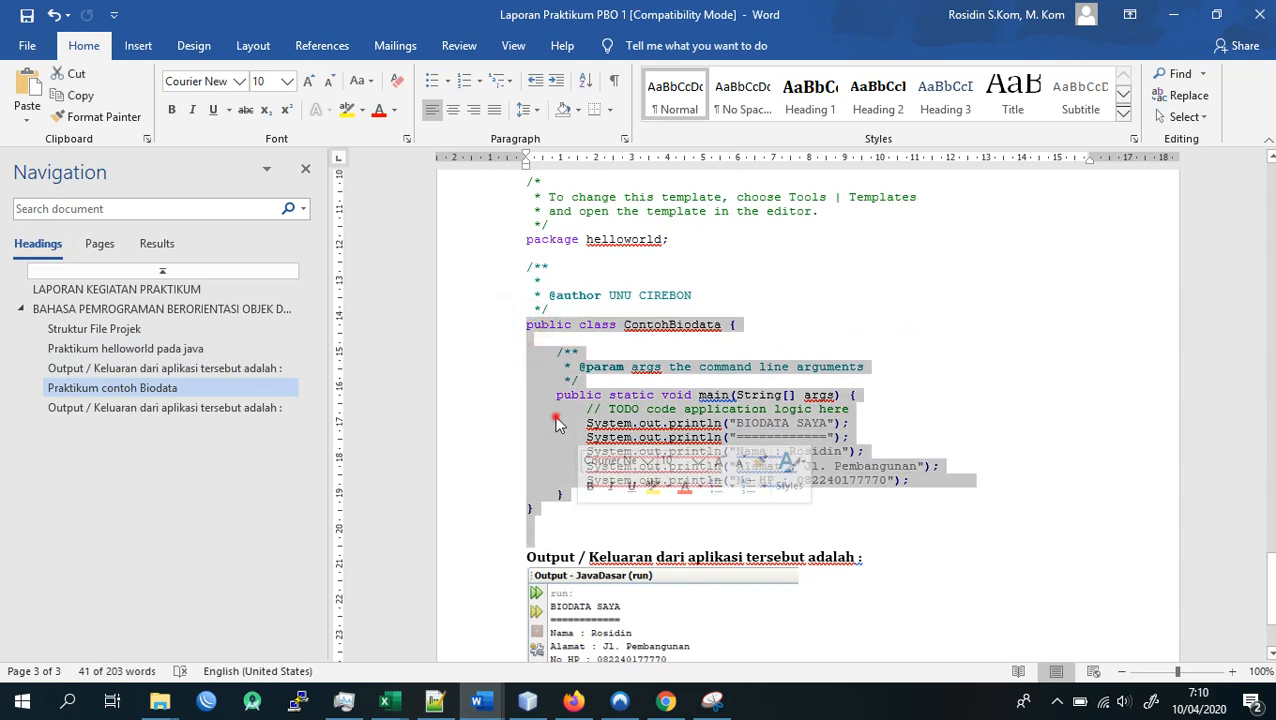
left_click(557, 424)
scroll(570, 392, "up", 2)
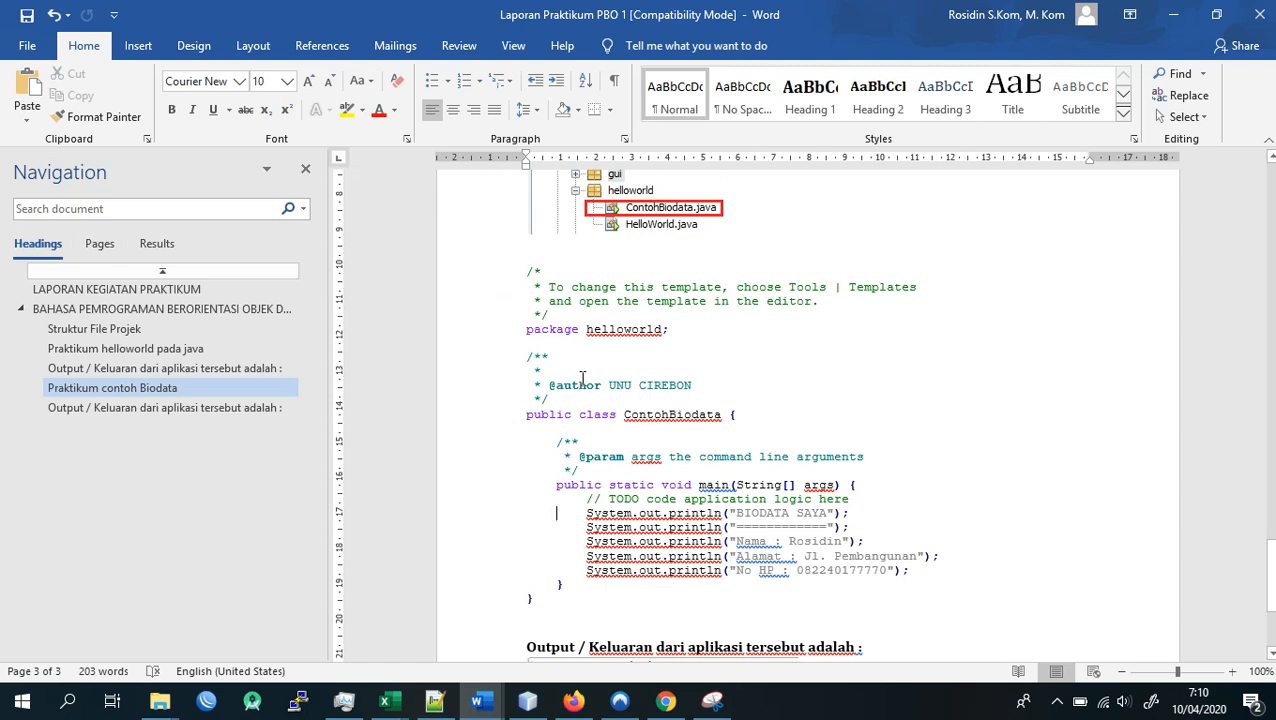
scroll(608, 273, "down", 4)
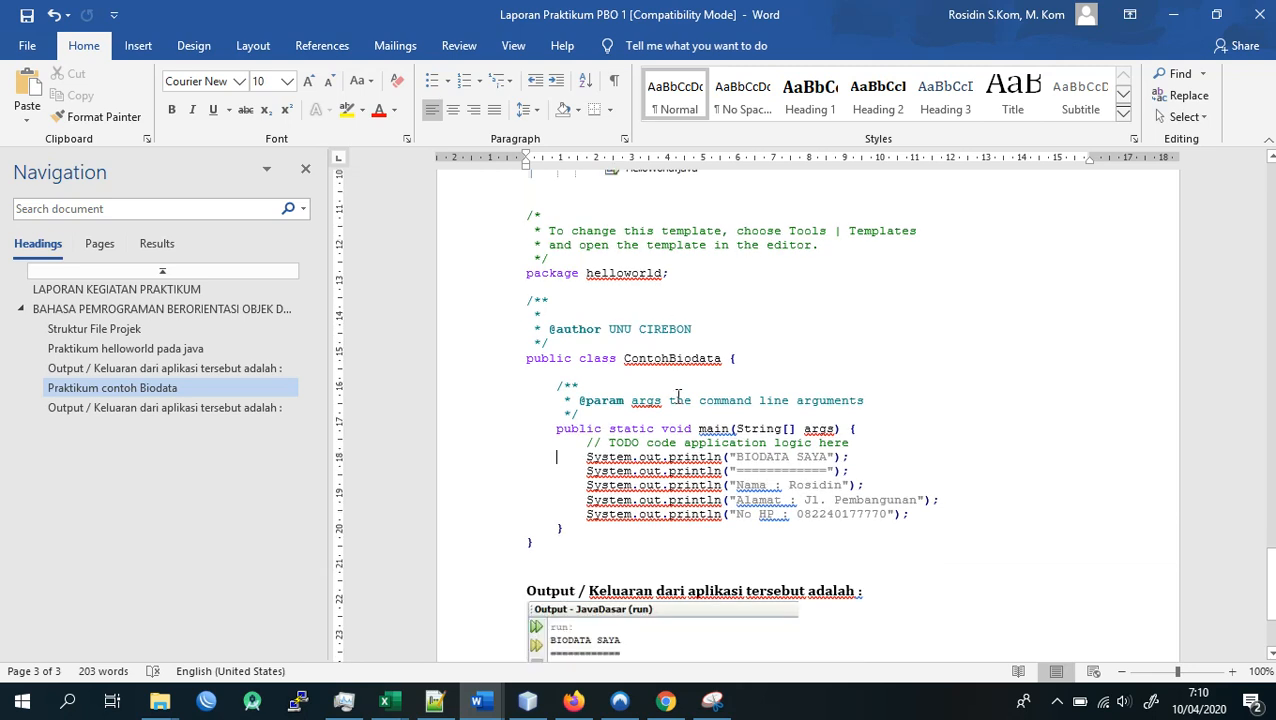
left_click(646, 505)
scroll(648, 506, "down", 1)
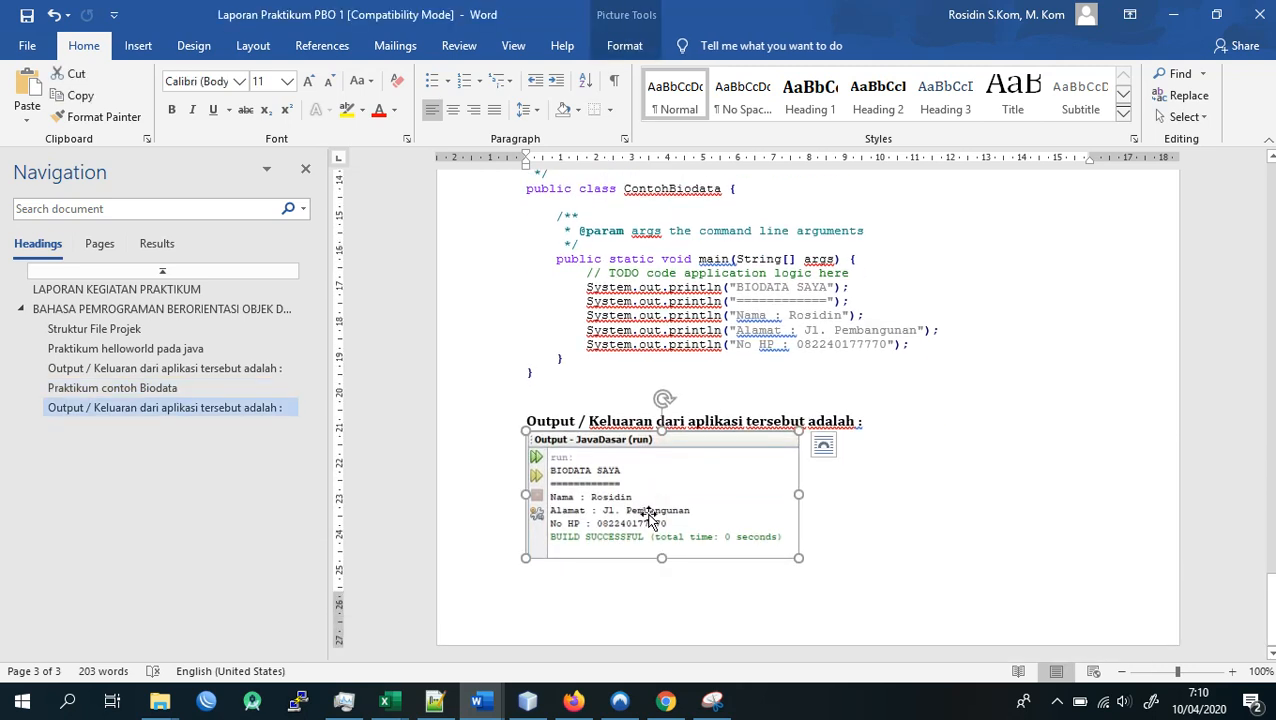
left_click(791, 287)
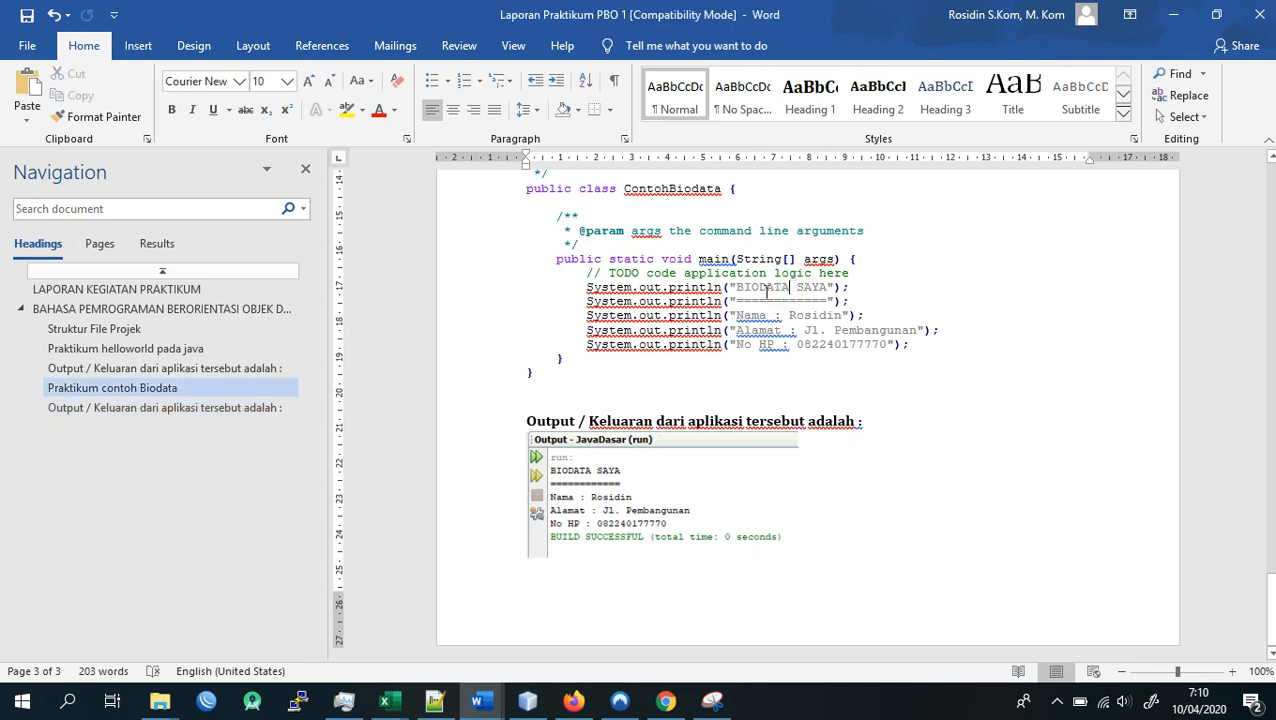
- Switch back to the assignment form in Chrome and upload "Laporan Praktikum PBO 1" from the "sampel materi" folder as an additional file
left_click(665, 700)
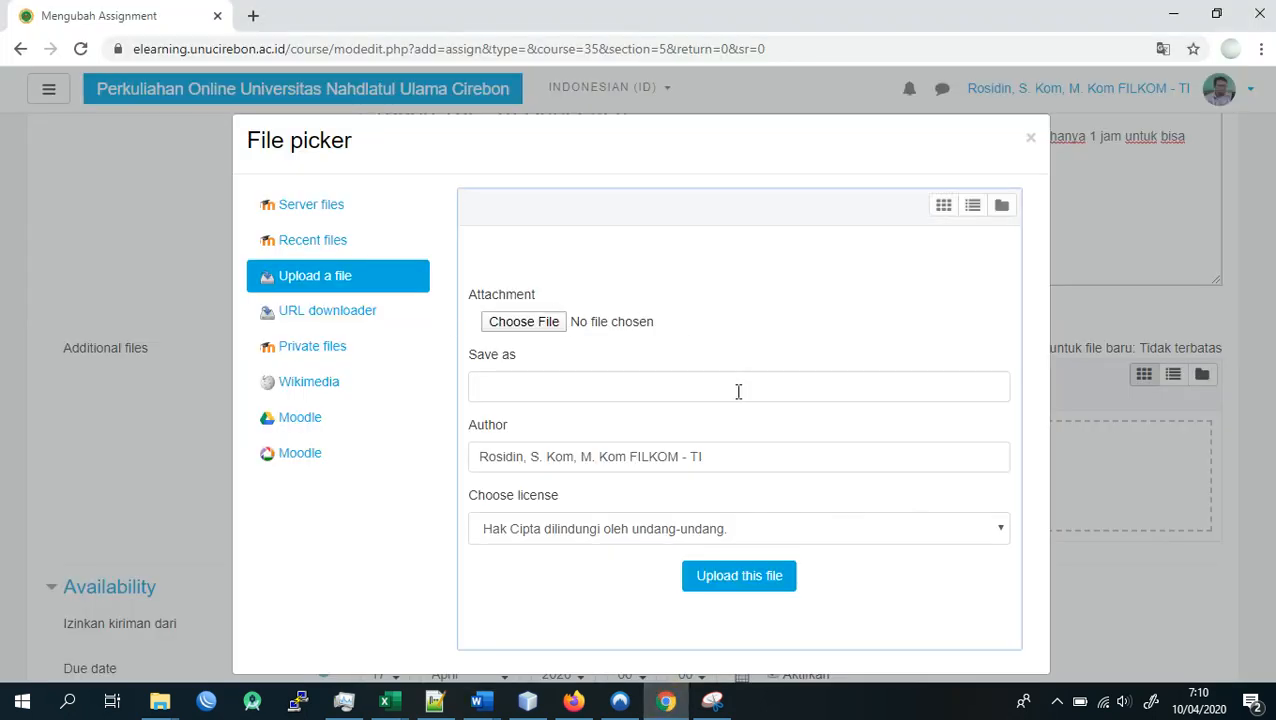
left_click(522, 324)
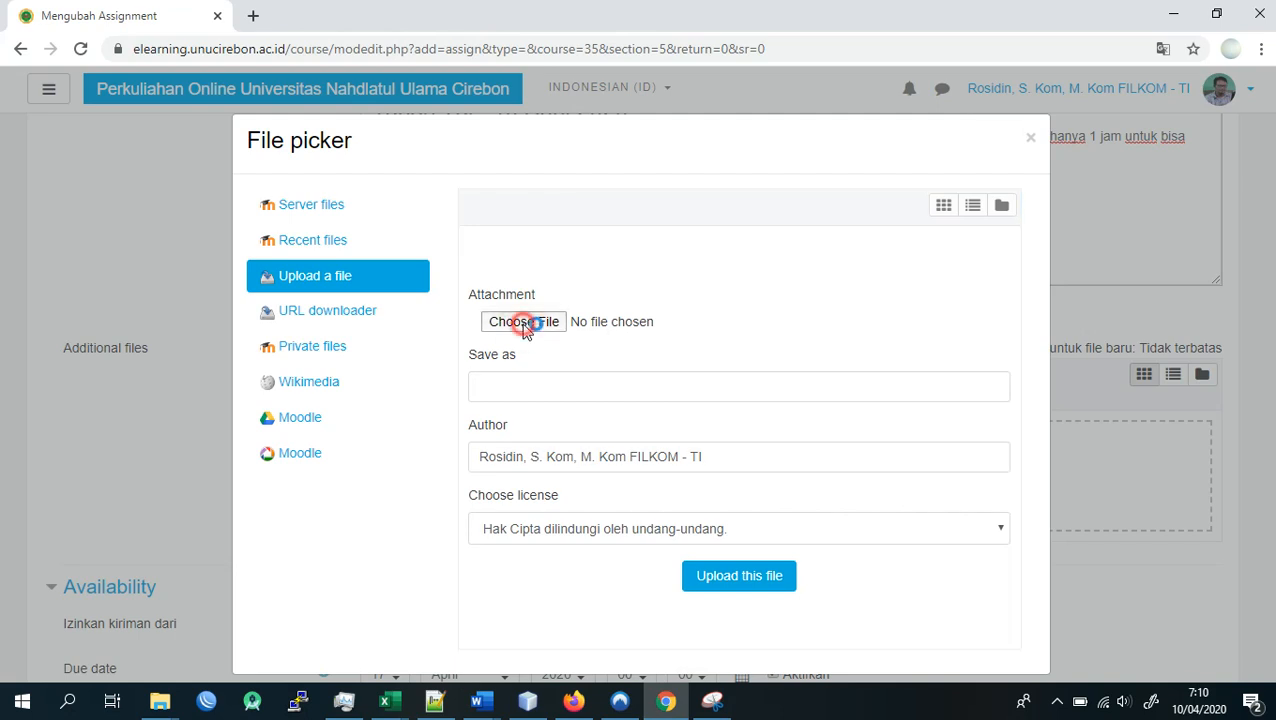
left_click(527, 327)
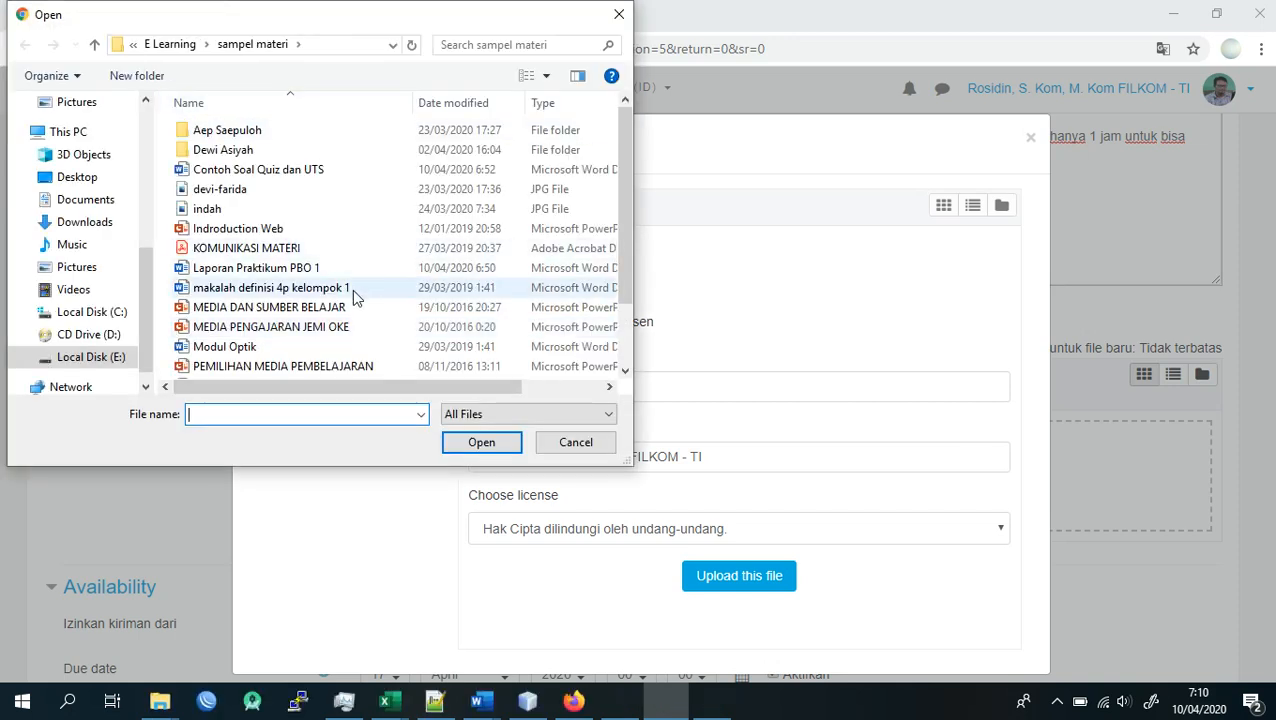
left_click(293, 267)
key("Escape")
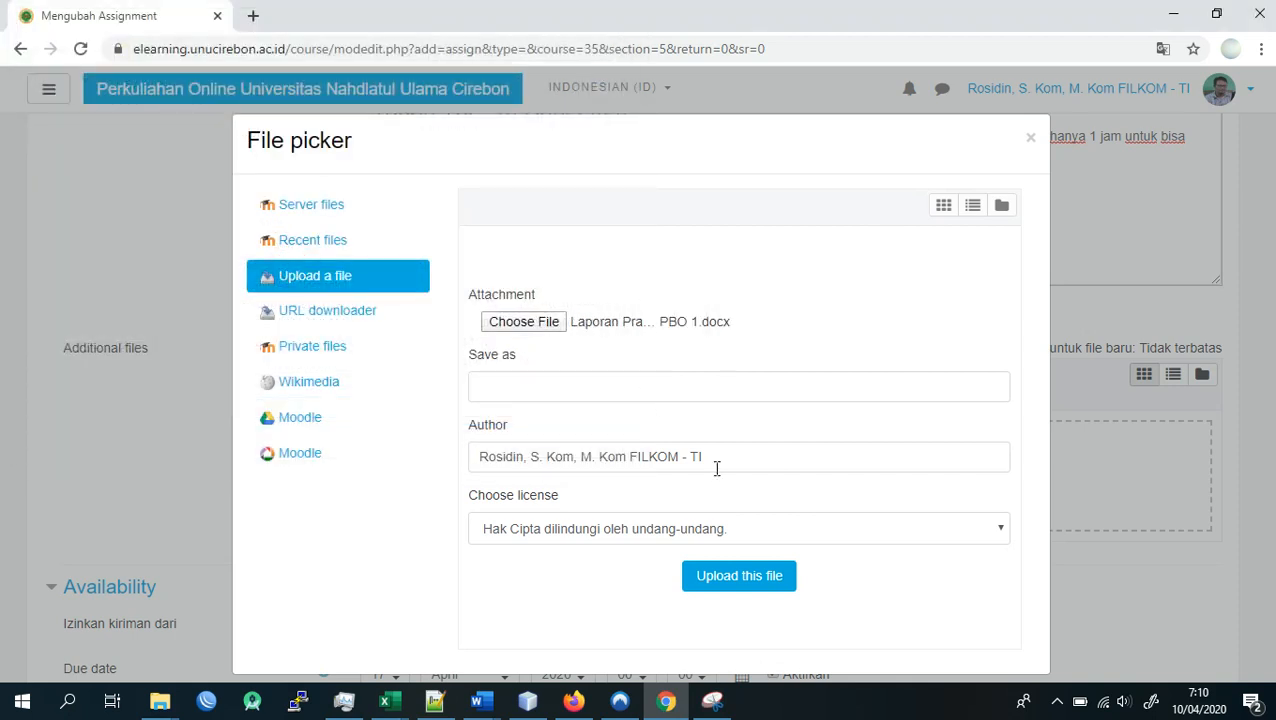
left_click(730, 576)
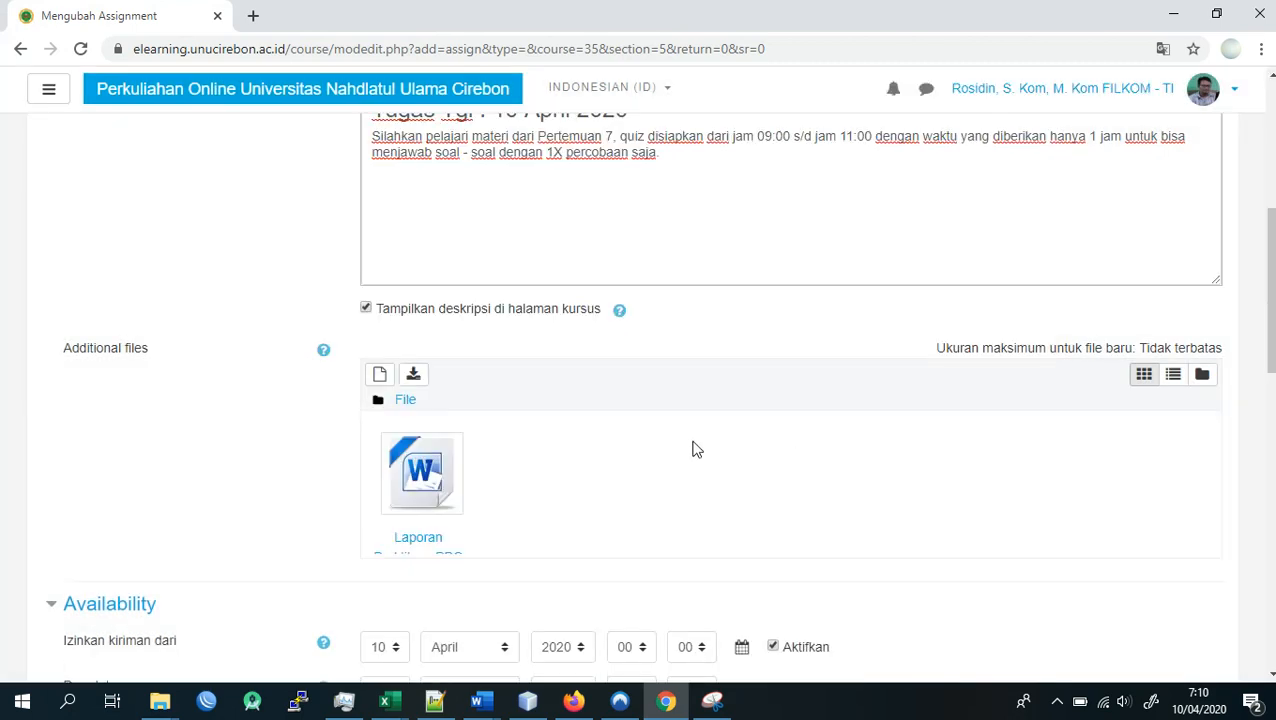
- Check the system calendar and set the assignment's submission start date (Izinkan kiriman dari) to day 15 of April 2020
scroll(695, 452, "up", 3)
scroll(693, 446, "down", 4)
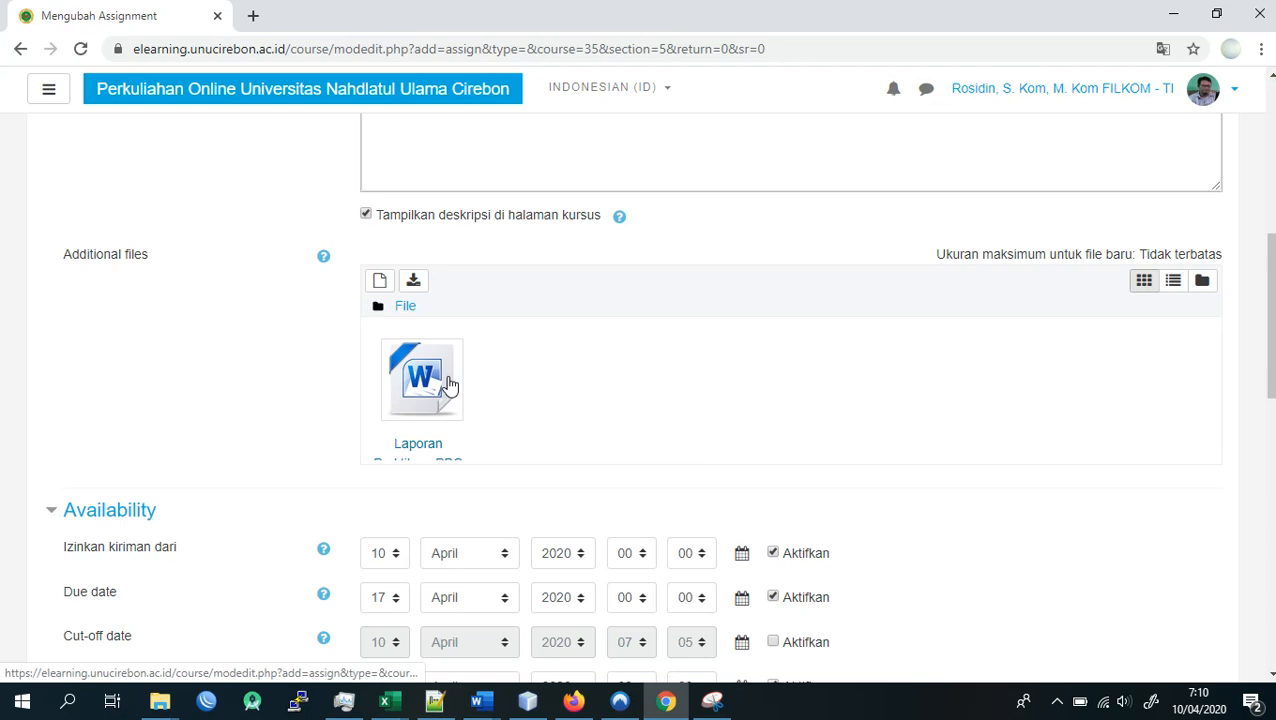
scroll(447, 386, "down", 2)
scroll(490, 330, "up", 3)
scroll(490, 325, "down", 4)
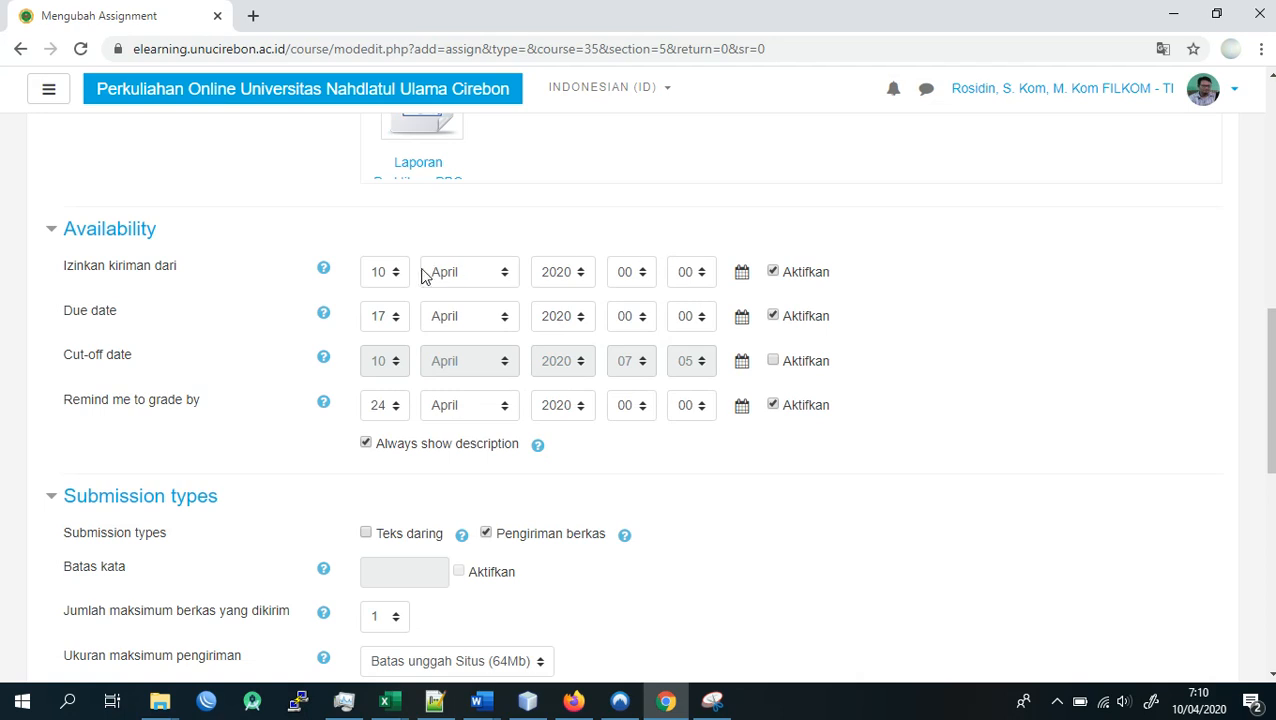
left_click(1201, 706)
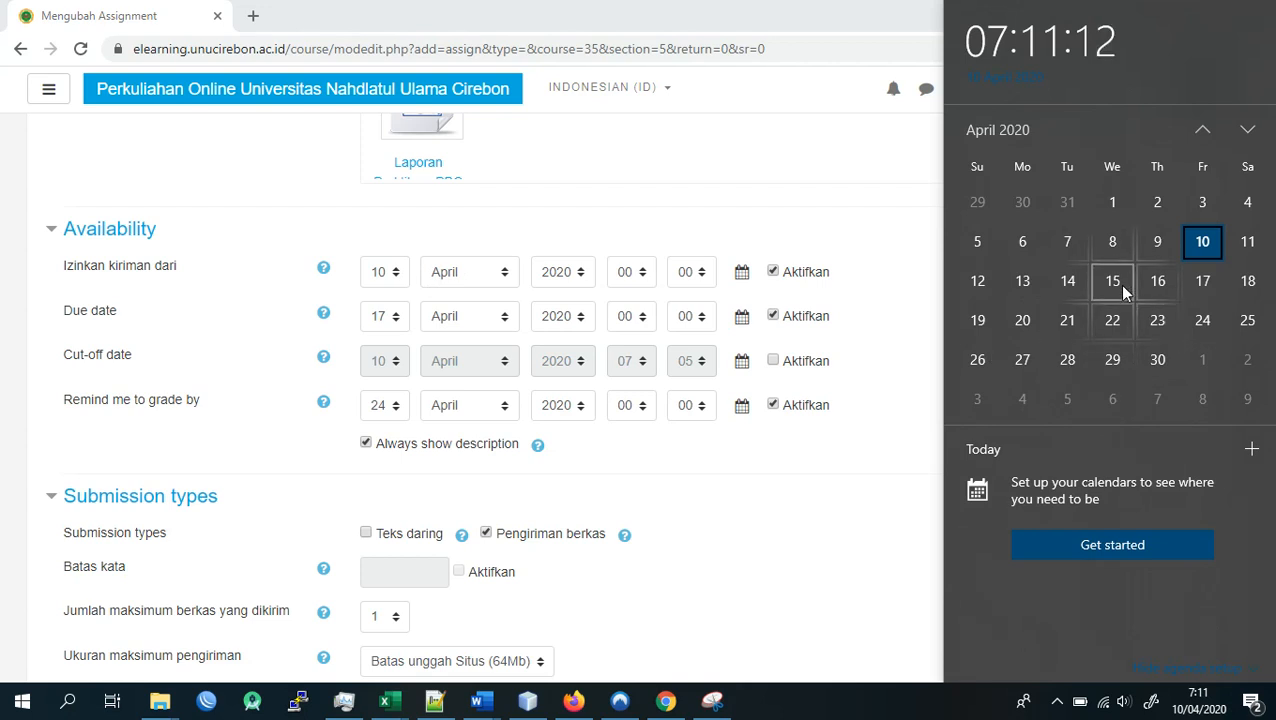
left_click(388, 277)
left_click(388, 277)
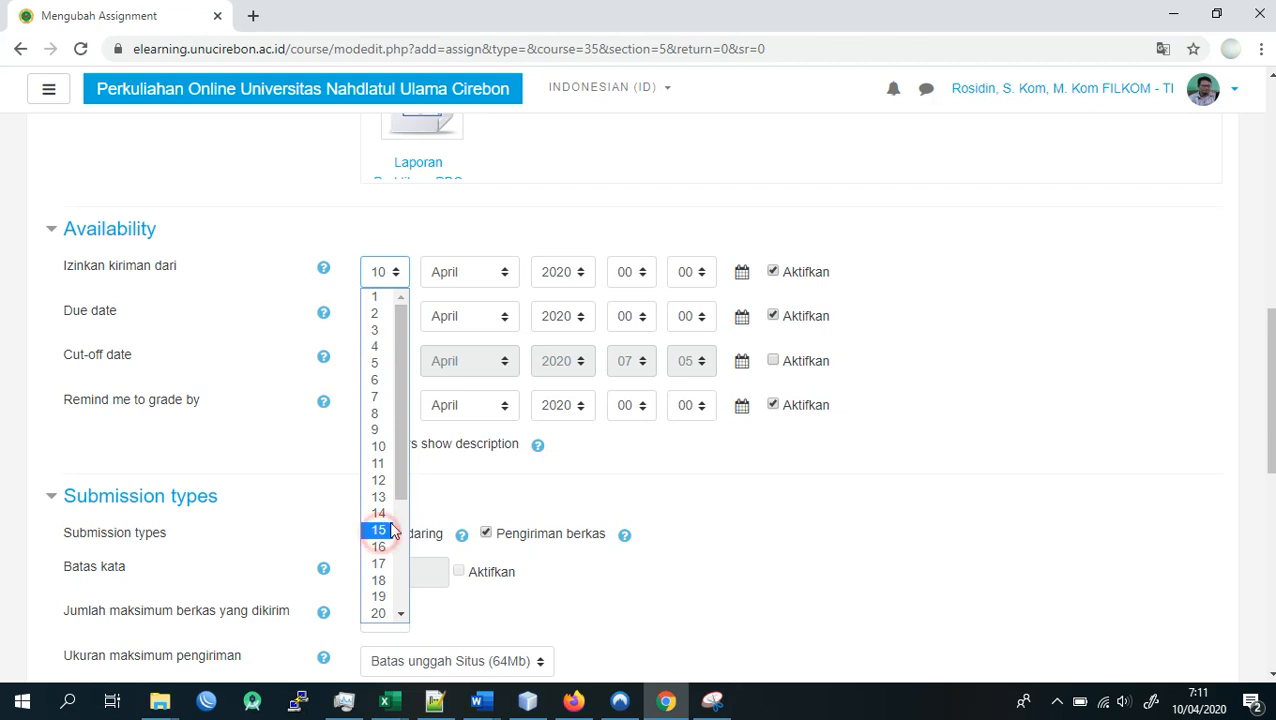
left_click(380, 530)
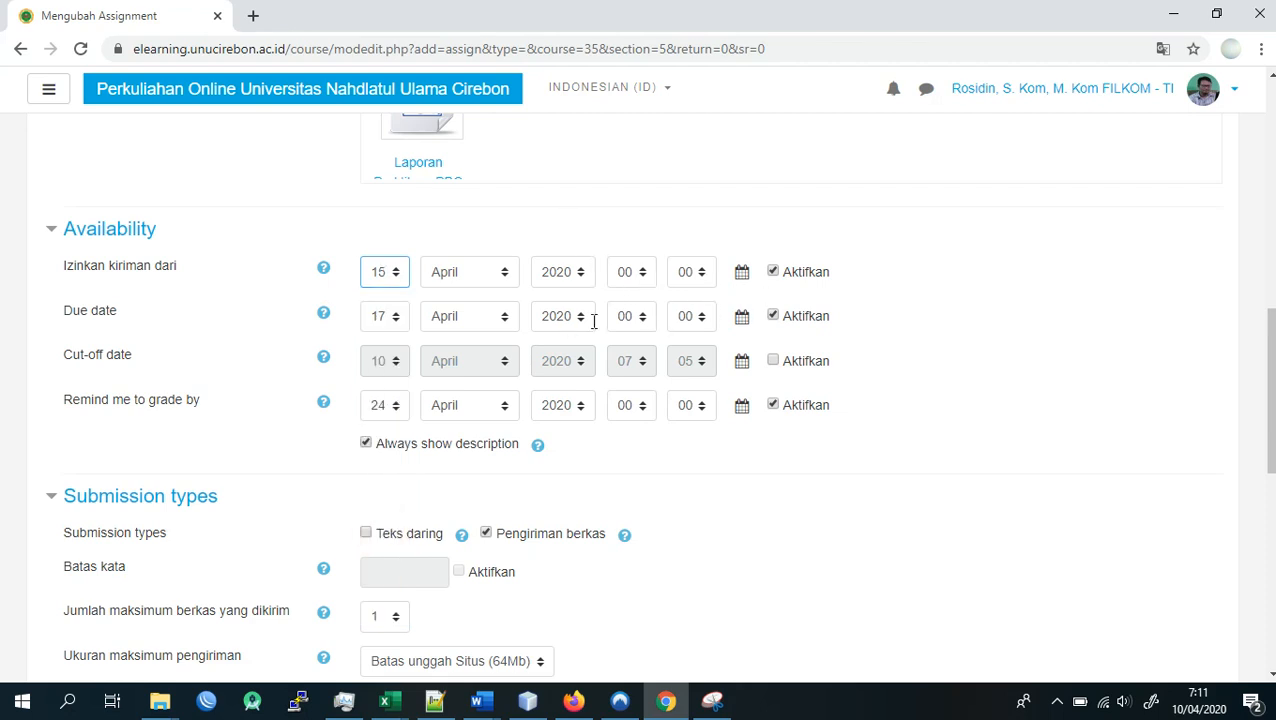
- Check the system calendar again and set the assignment's Due date to day 18 of April 2020
left_click(1197, 707)
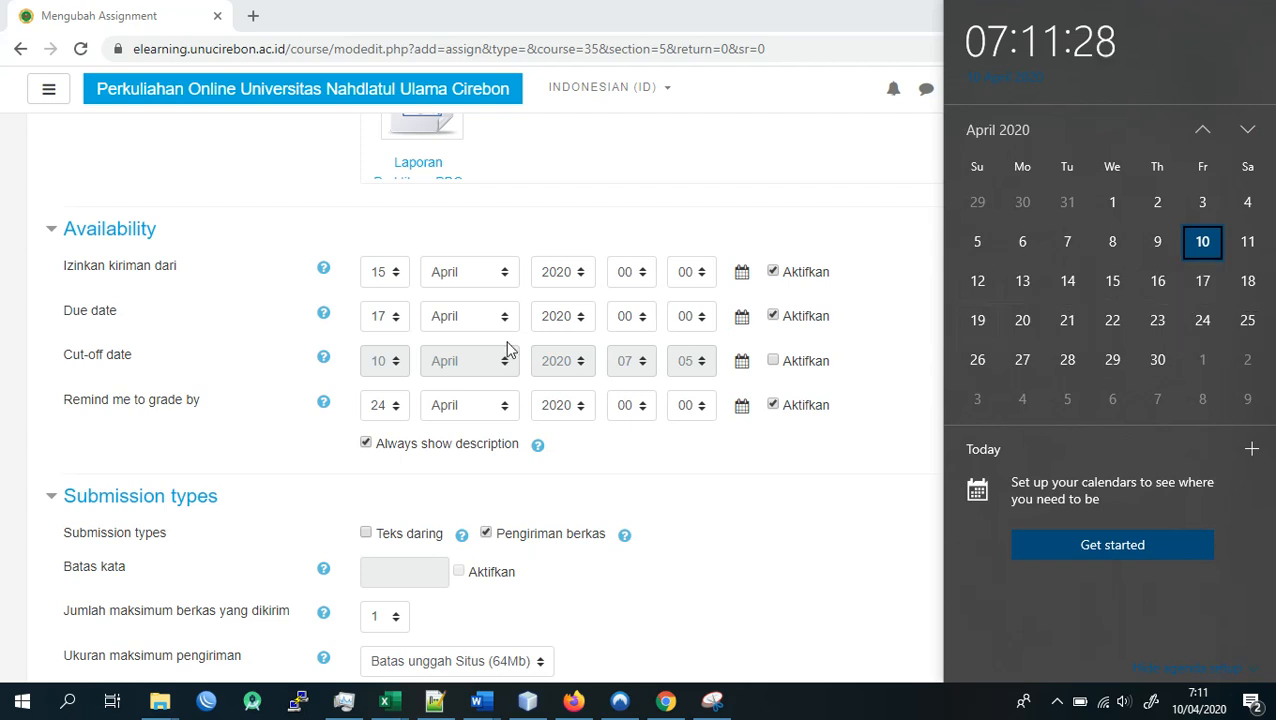
left_click(380, 316)
left_click(380, 316)
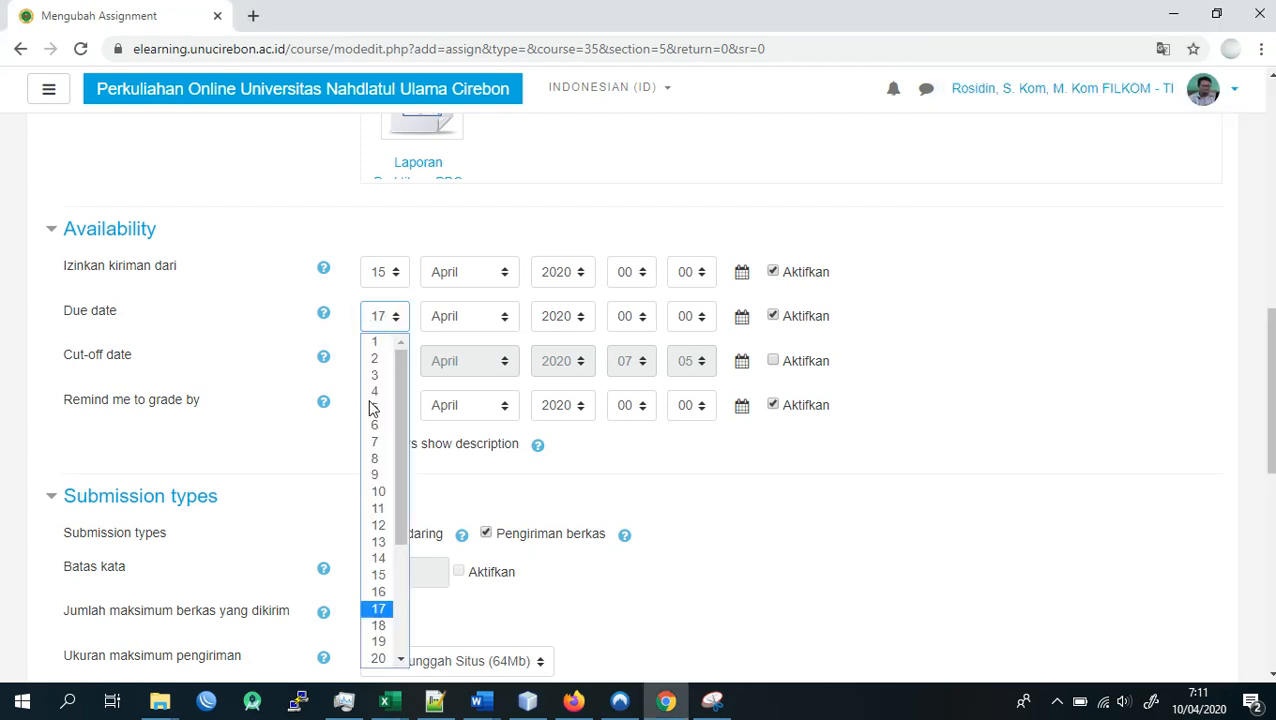
left_click(378, 628)
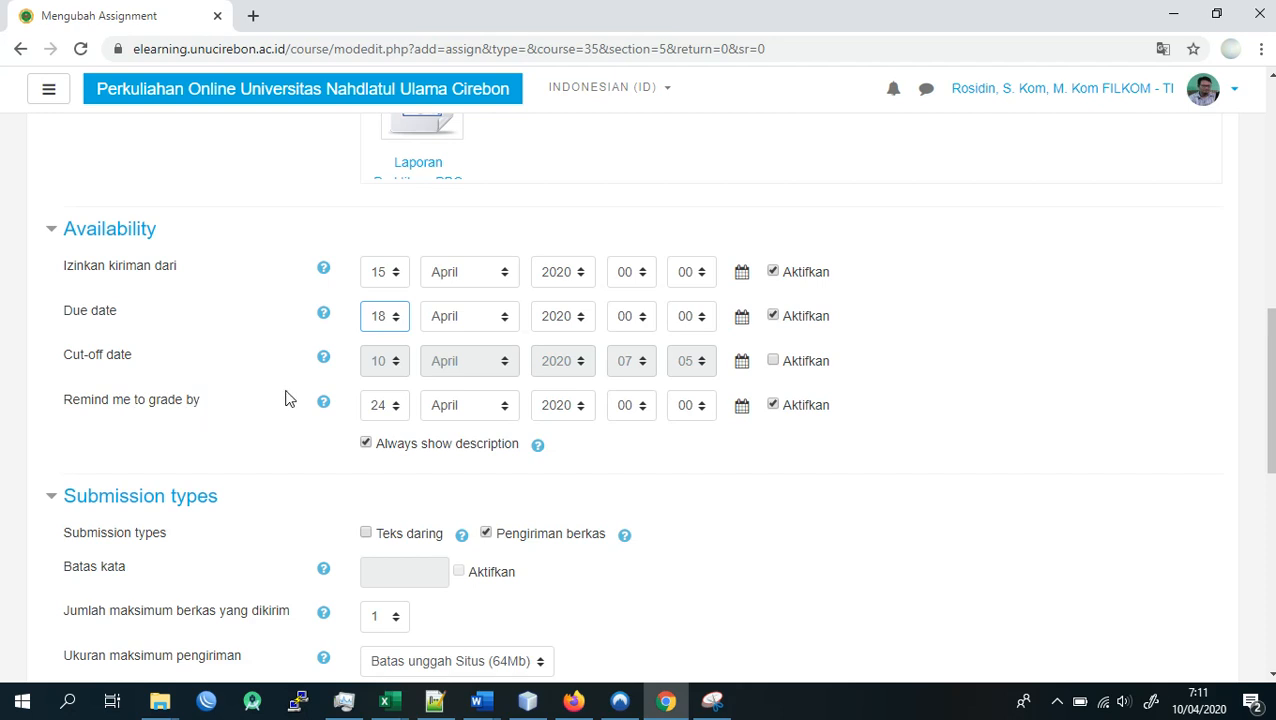
- Set the "Remind me to grade by" date to 20 April 2020 with the hour at 14, consulting the system calendar
left_click(378, 405)
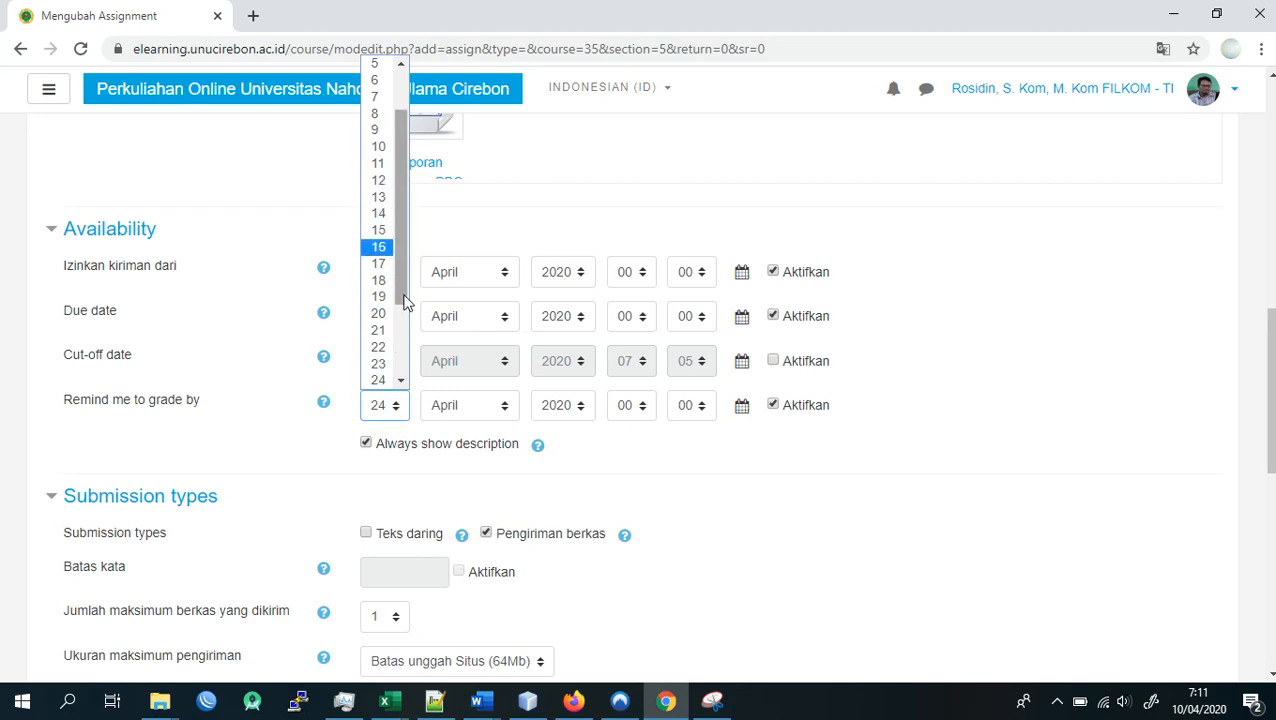
left_click(379, 314)
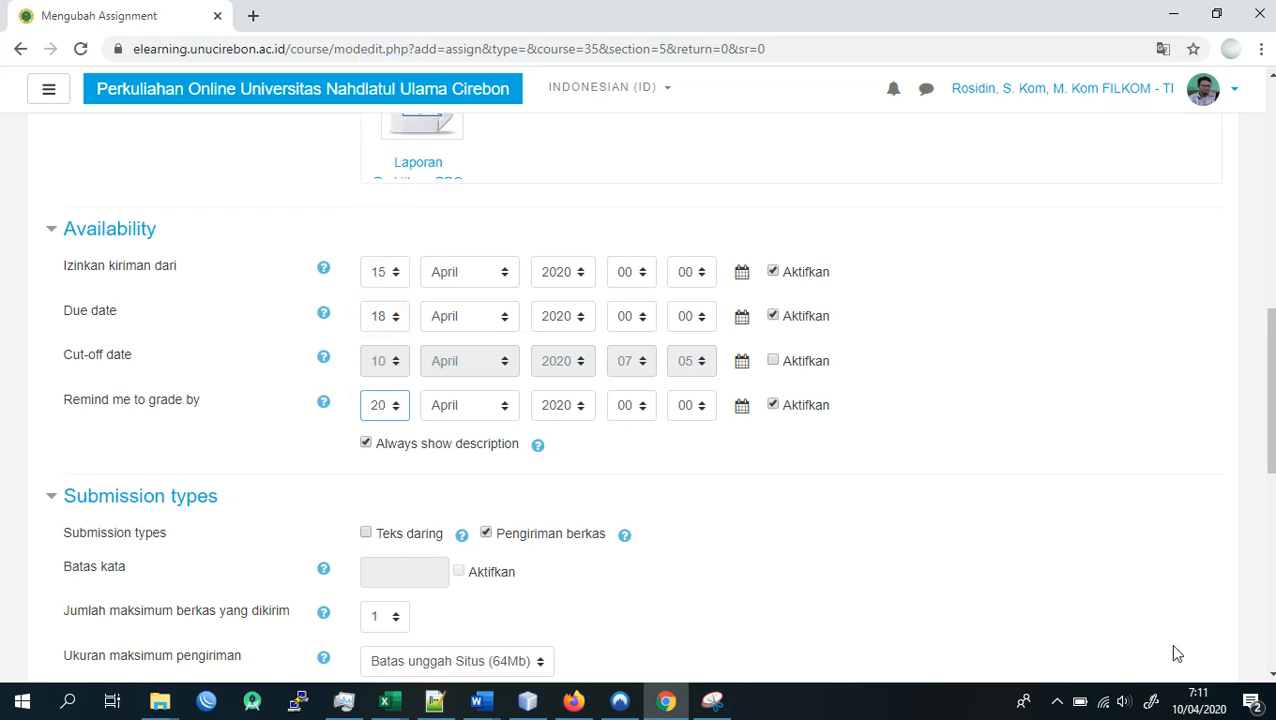
left_click(1195, 709)
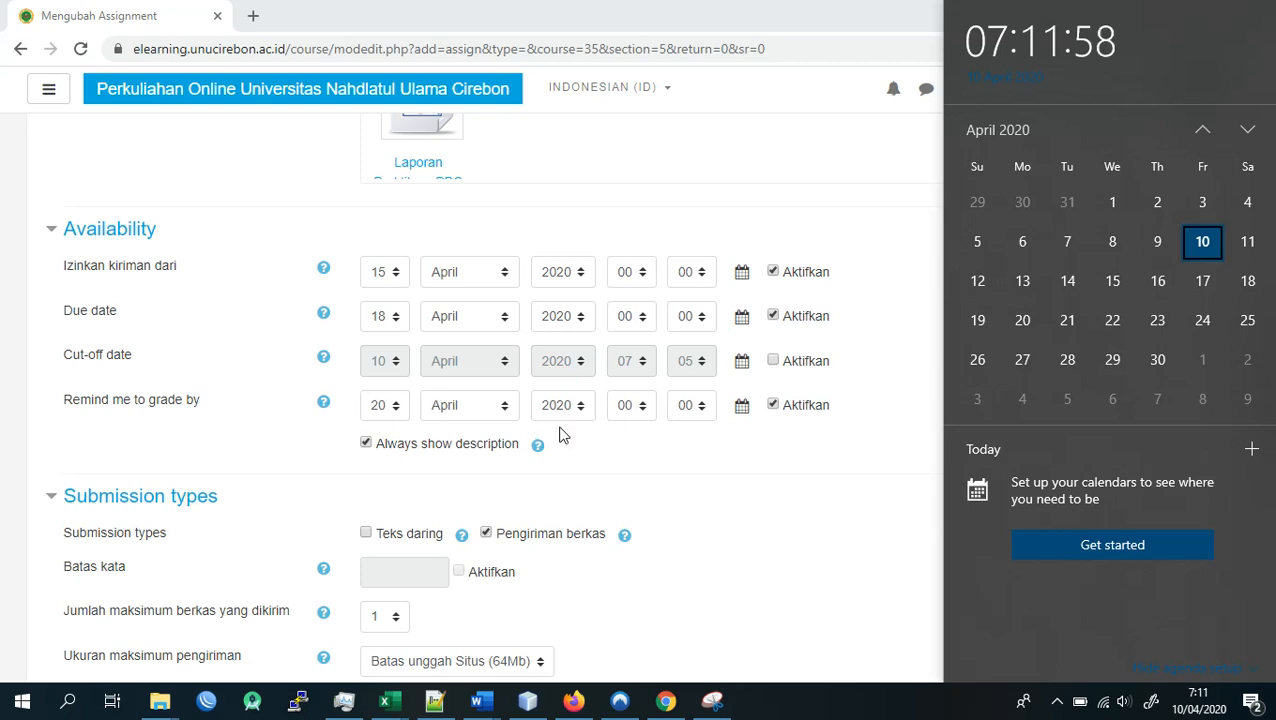
left_click(744, 452)
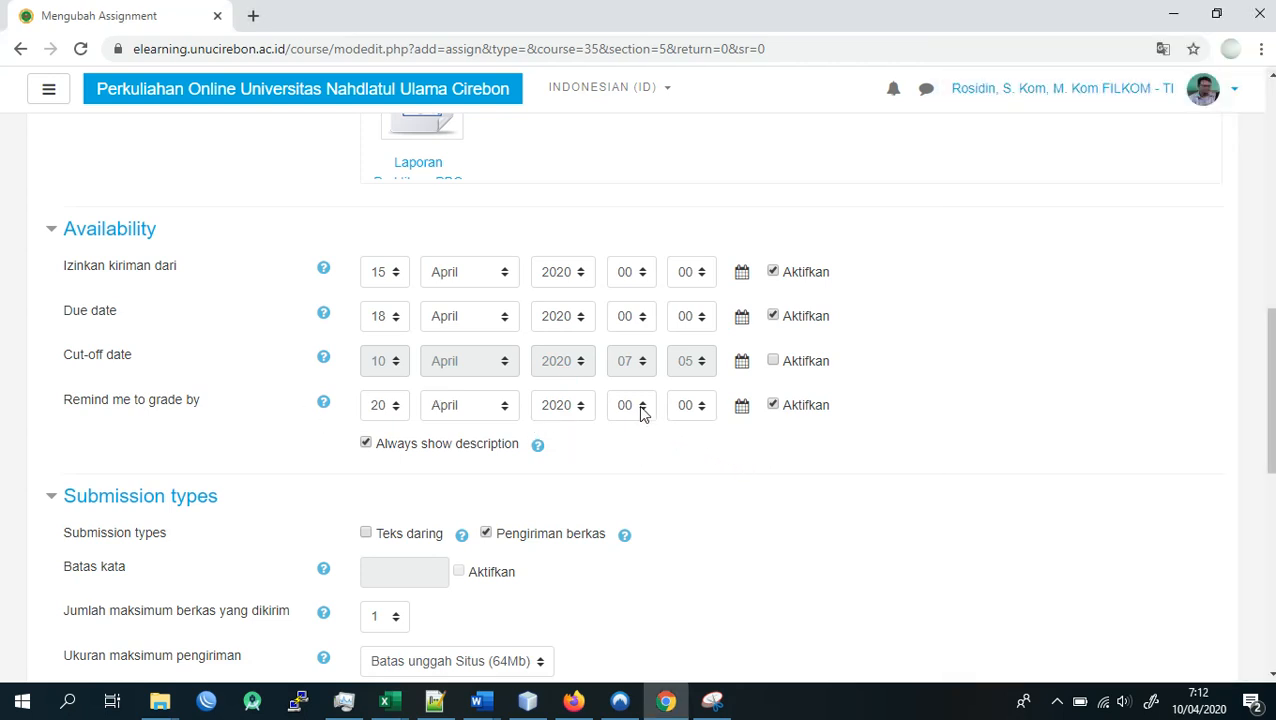
left_click(629, 407)
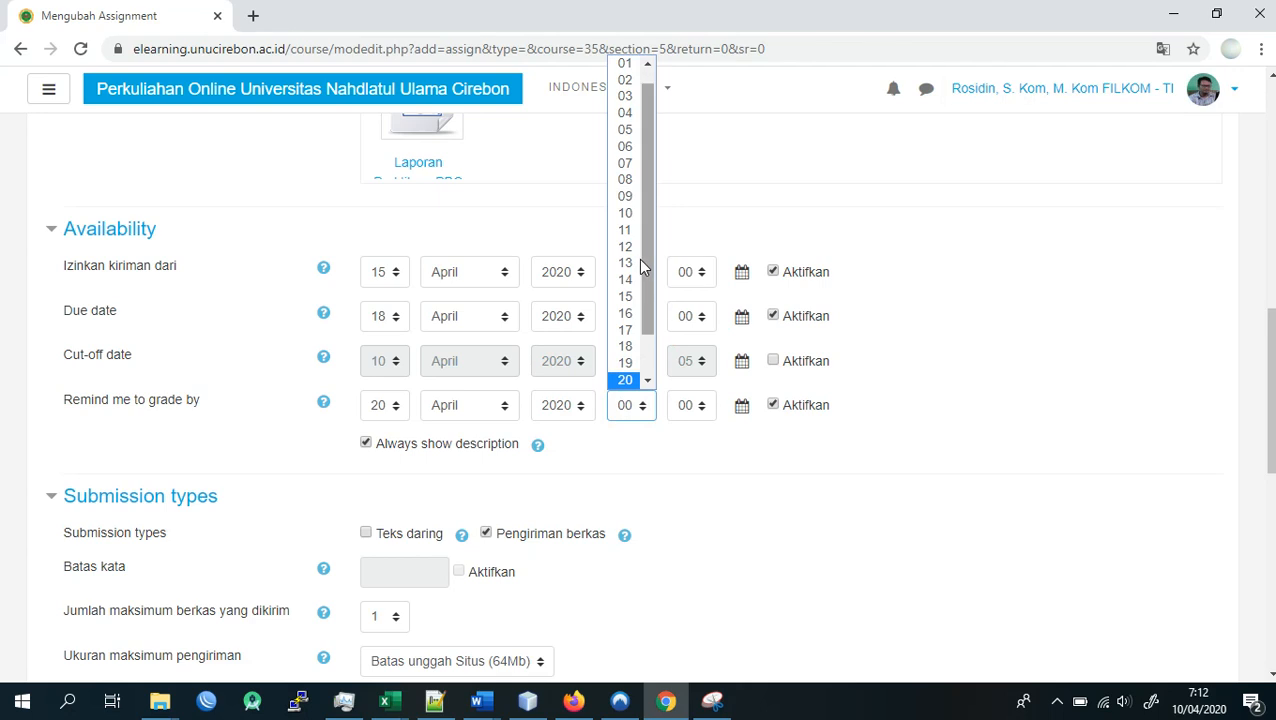
left_click(626, 280)
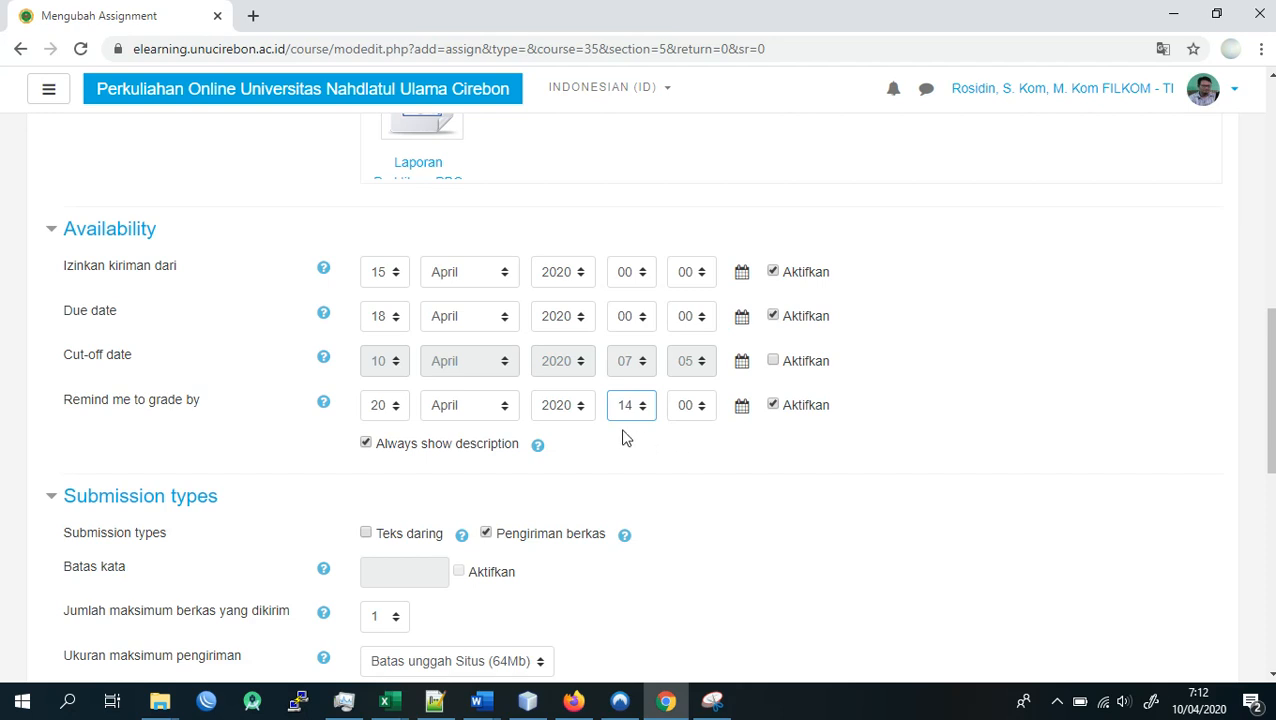
- Allow online text submissions (Teks daring) alongside file submissions and enable the word limit (Batas kata)
scroll(622, 438, "down", 2)
scroll(609, 421, "up", 1)
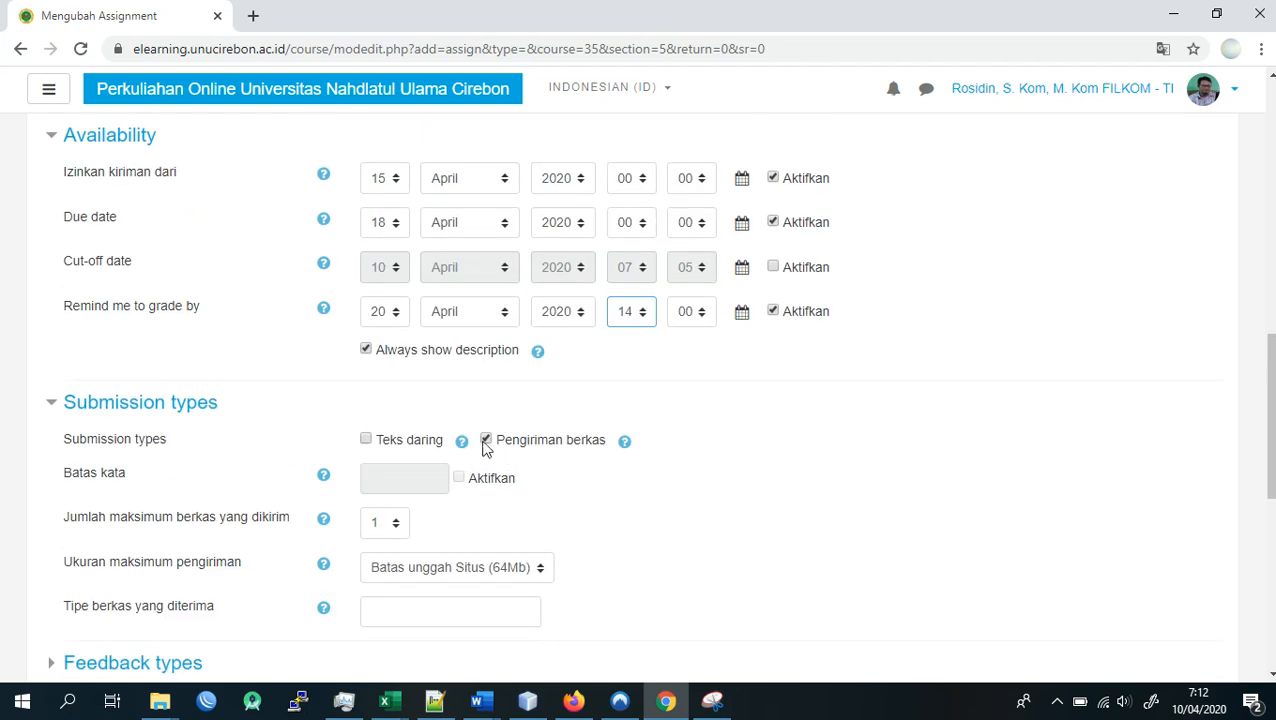
left_click(406, 450)
left_click(459, 480)
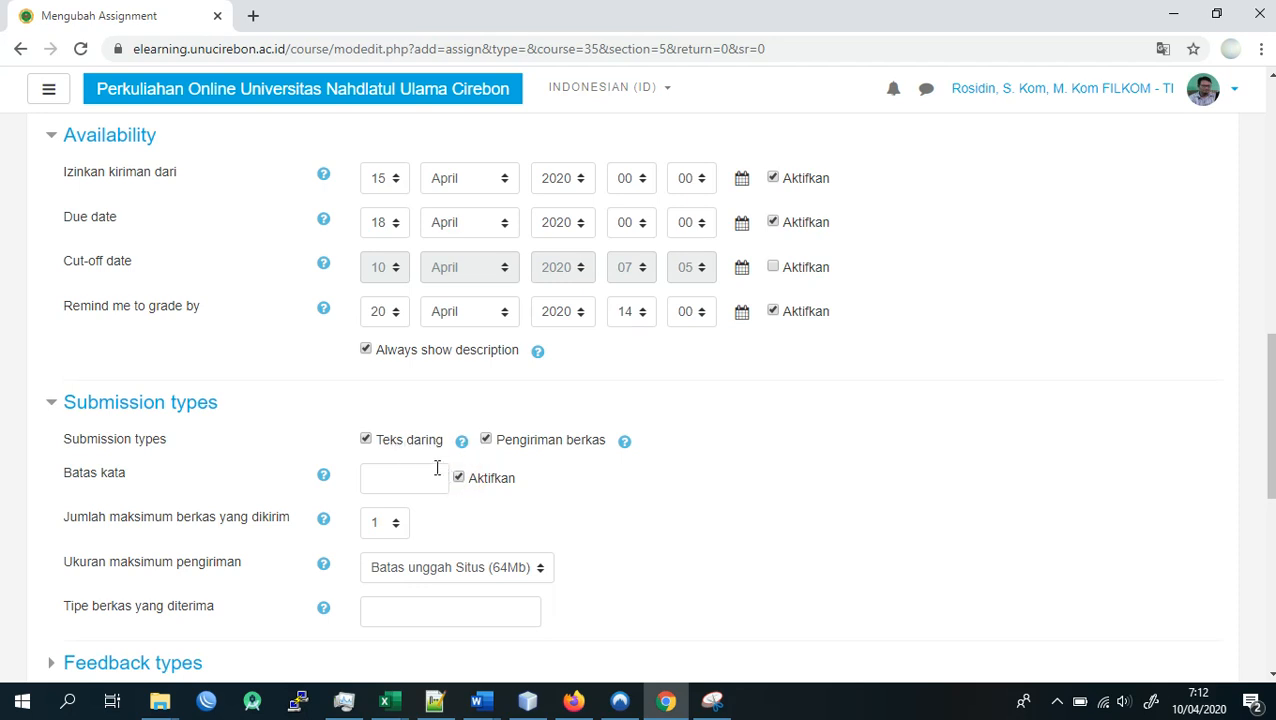
- Turn off the word limit (Batas kata) and online text (Teks daring) so the assignment accepts only file submissions (Pengiriman berkas)
left_click(458, 480)
left_click(403, 441)
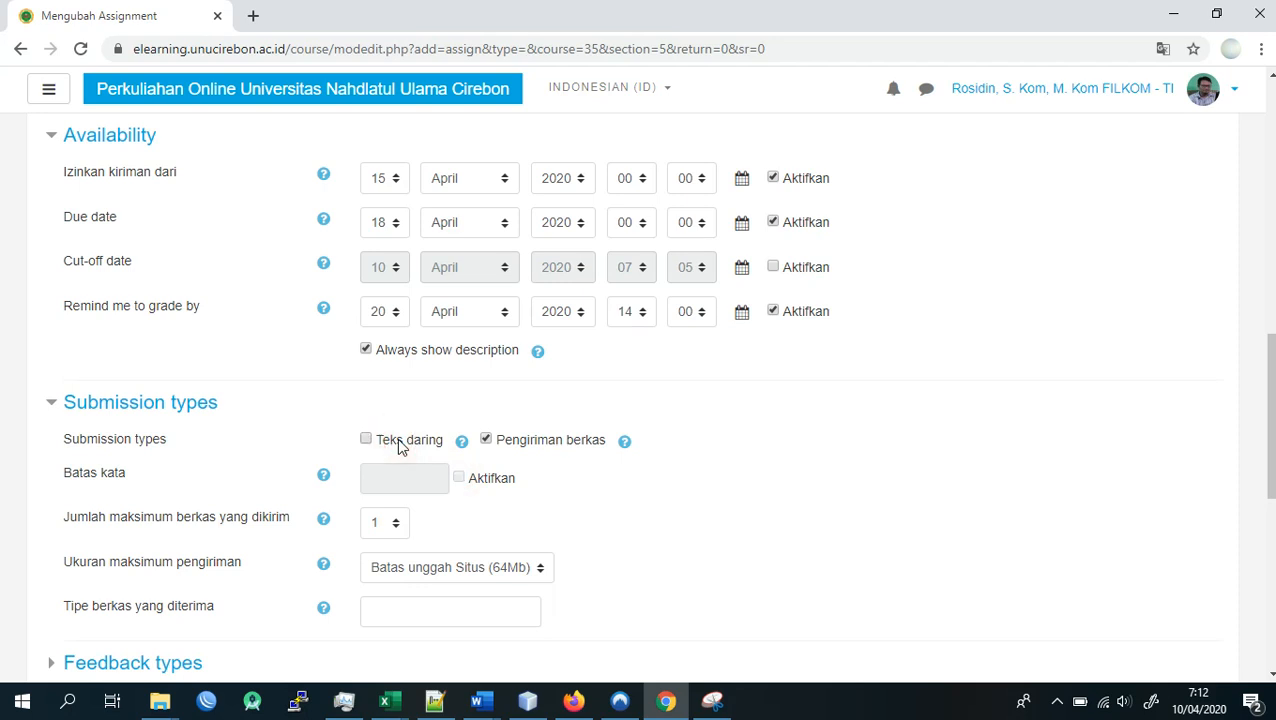
left_click(487, 440)
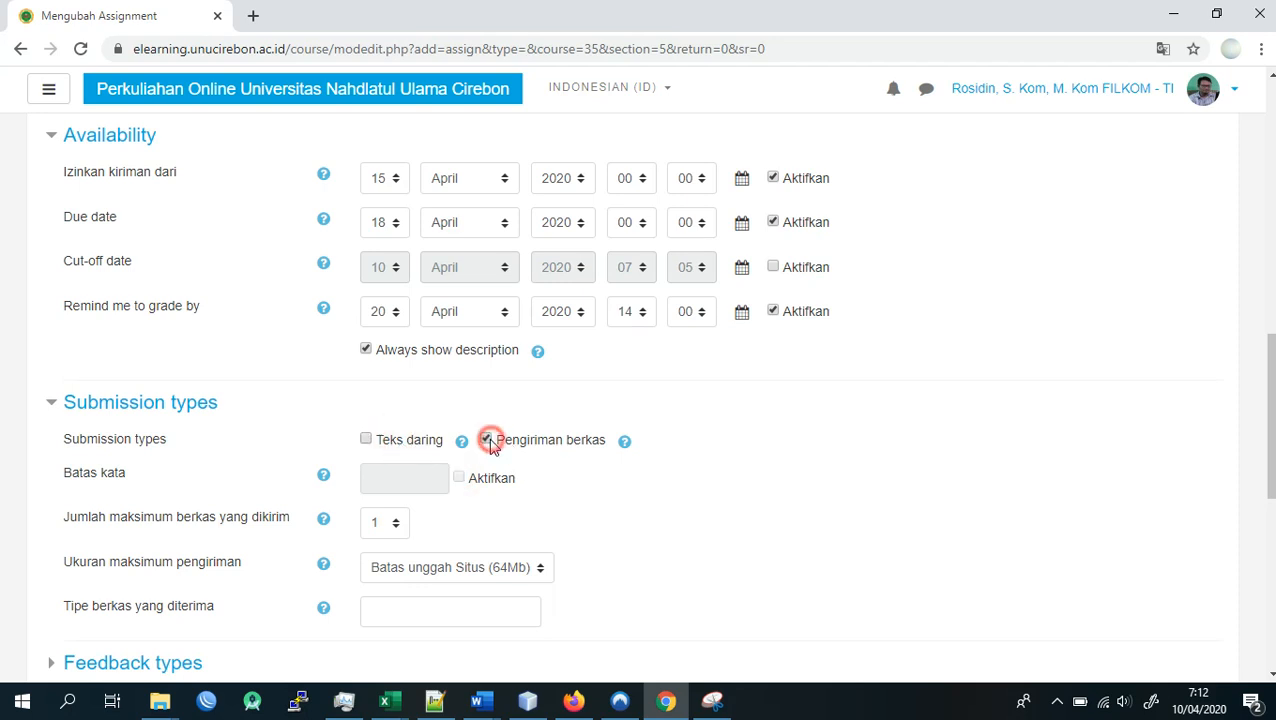
left_click(488, 441)
- Examine the available size limits for the maximum submission size (Ukuran maksimum pengiriman)
scroll(527, 443, "down", 1)
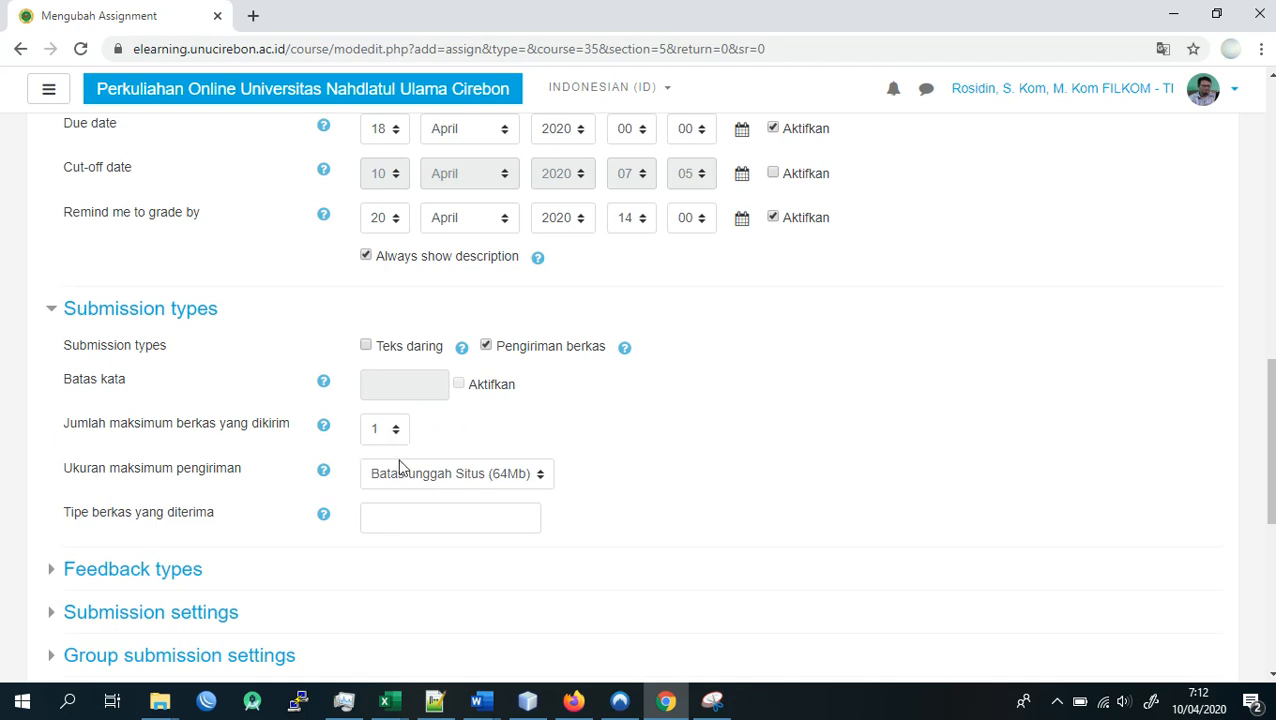
left_click(450, 478)
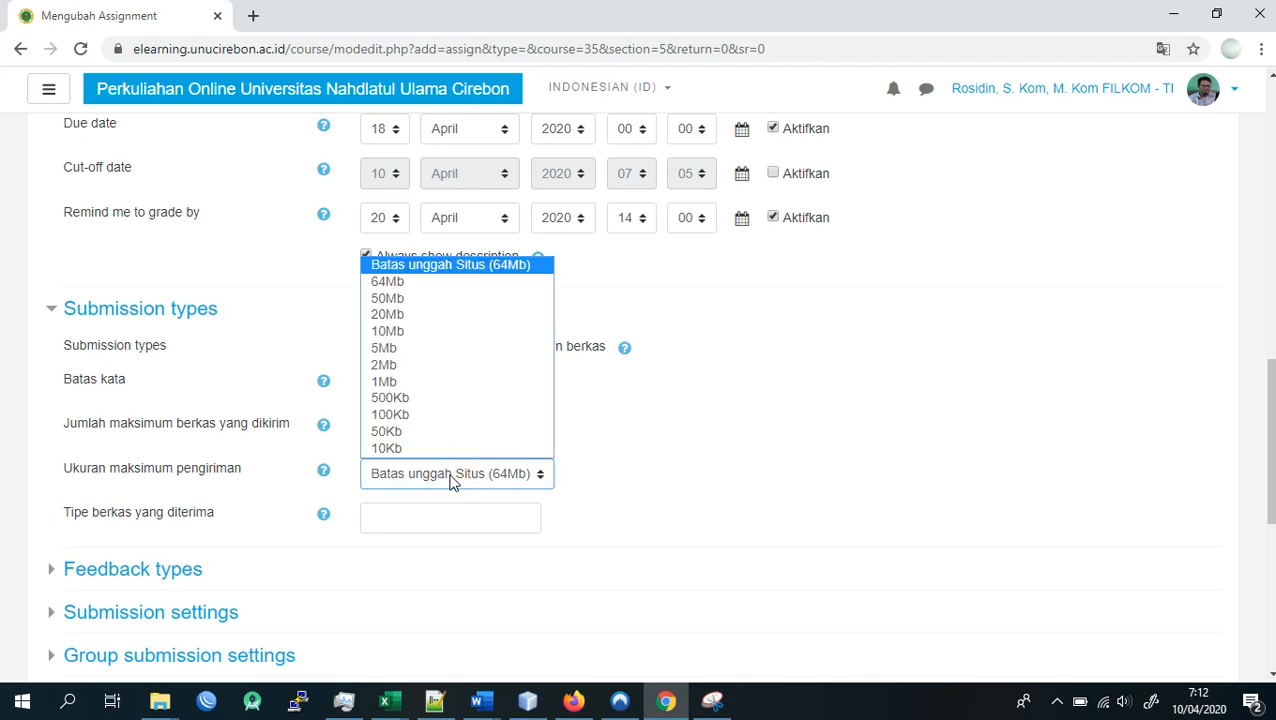
left_click(450, 478)
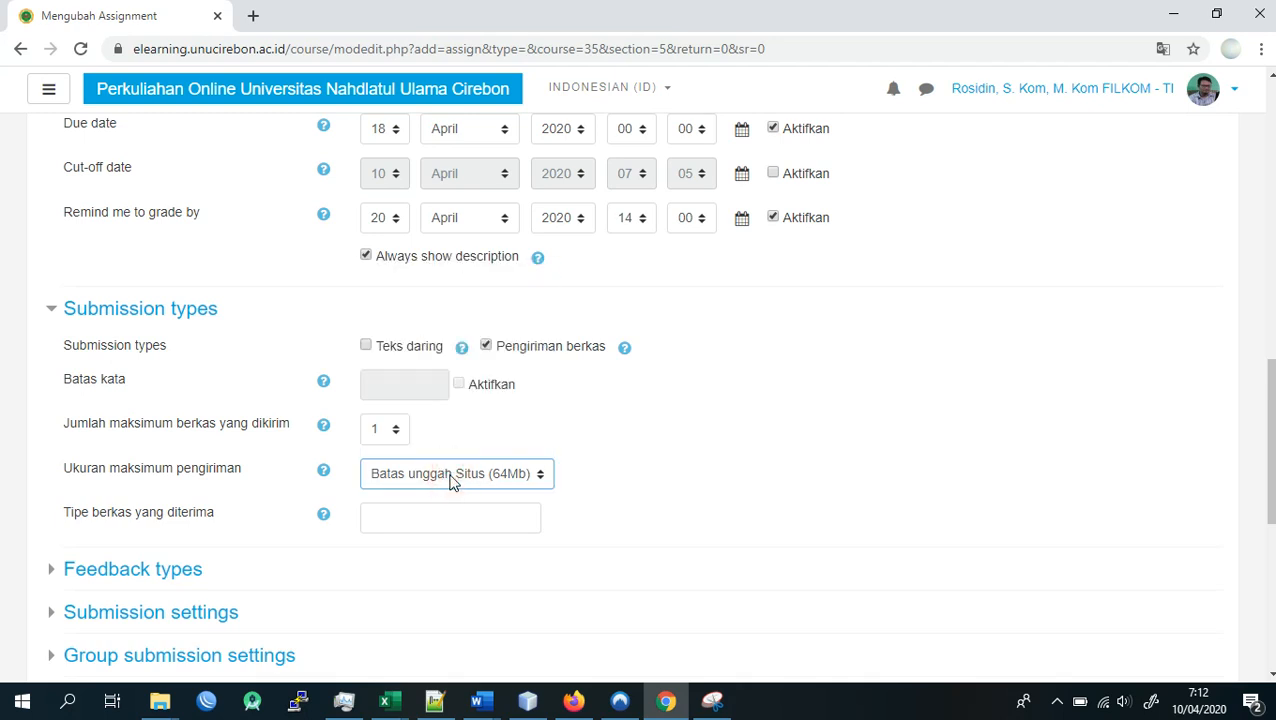
left_click(453, 481)
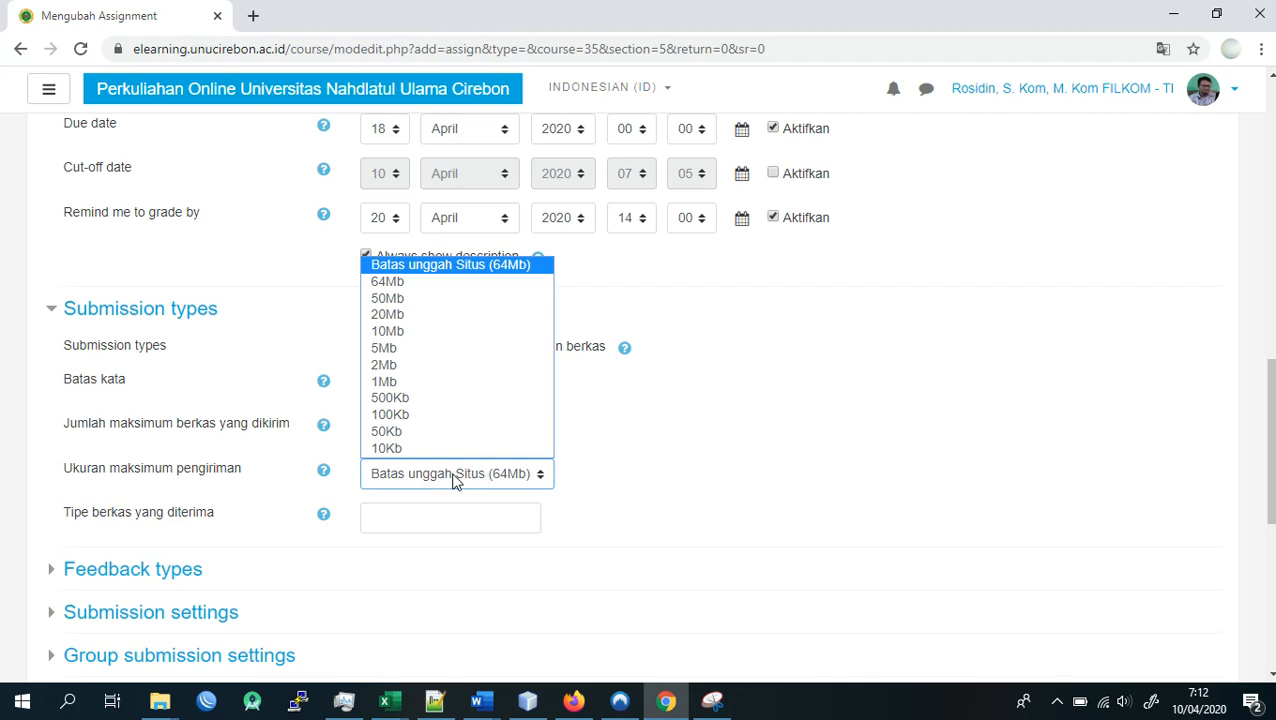
left_click(453, 481)
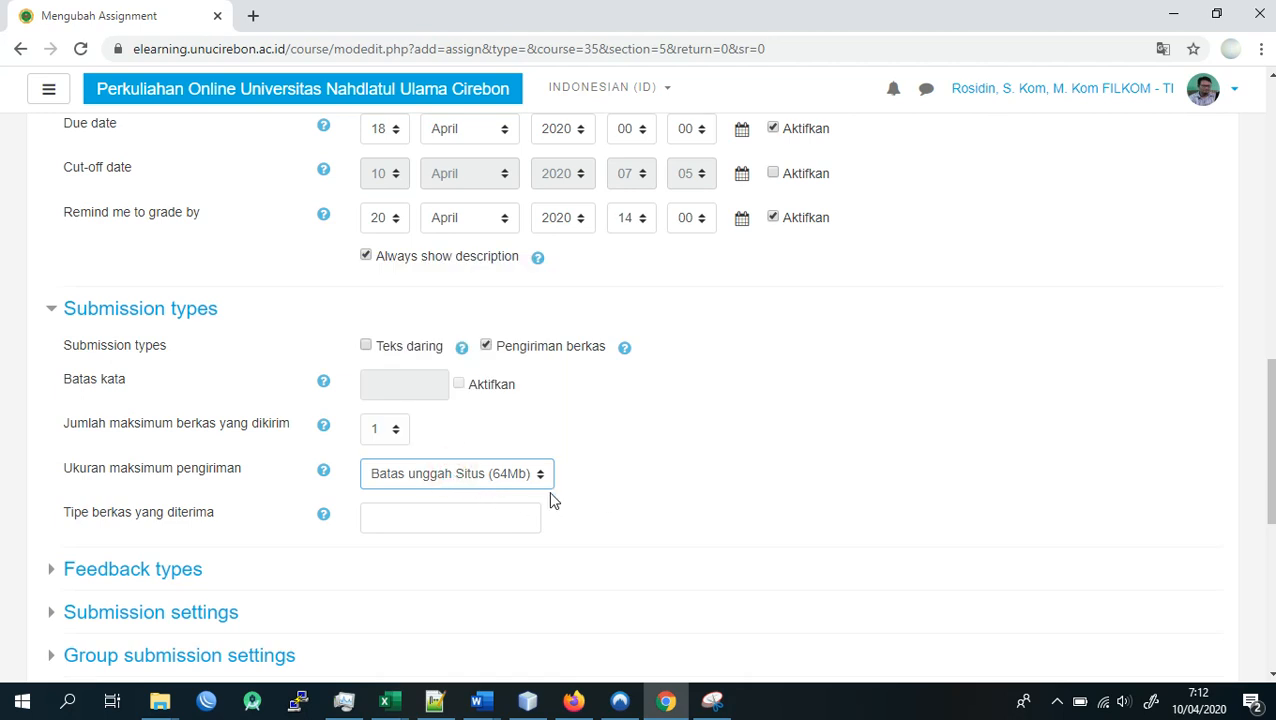
- Read the help for the accepted file types (Tipe berkas yang diterima) and check the remaining submission type settings
left_click(385, 518)
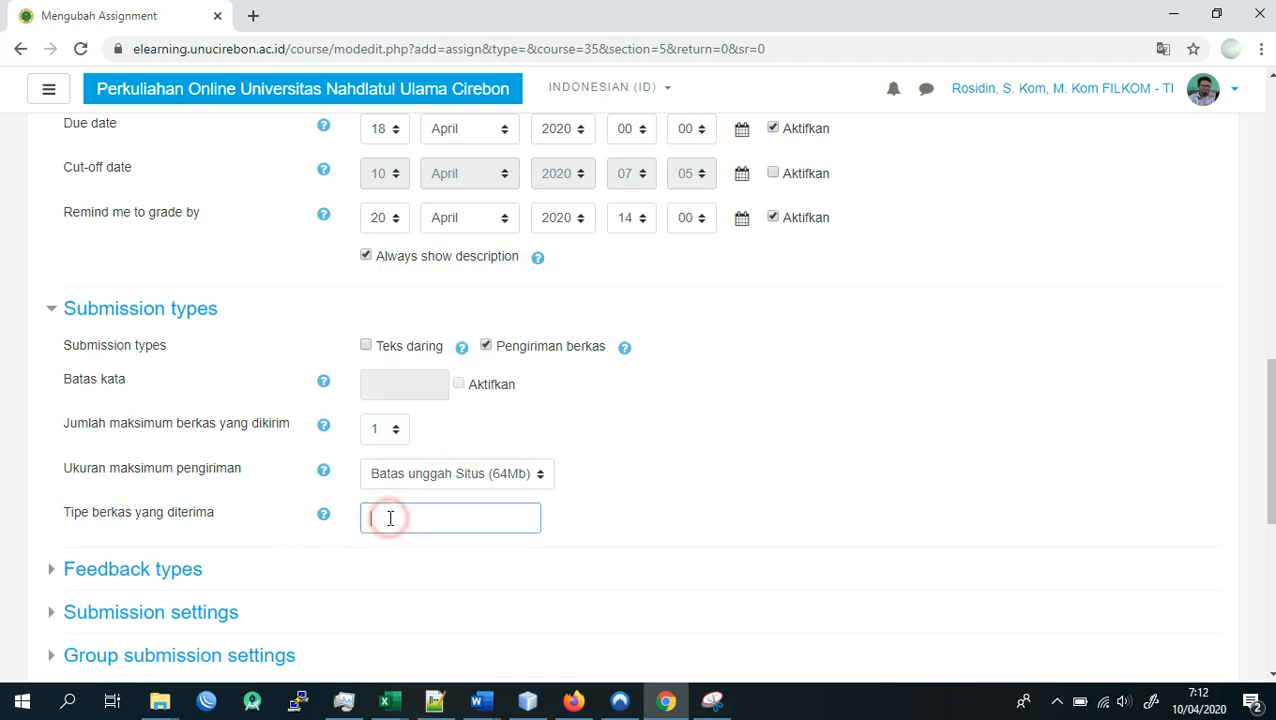
left_click(322, 516)
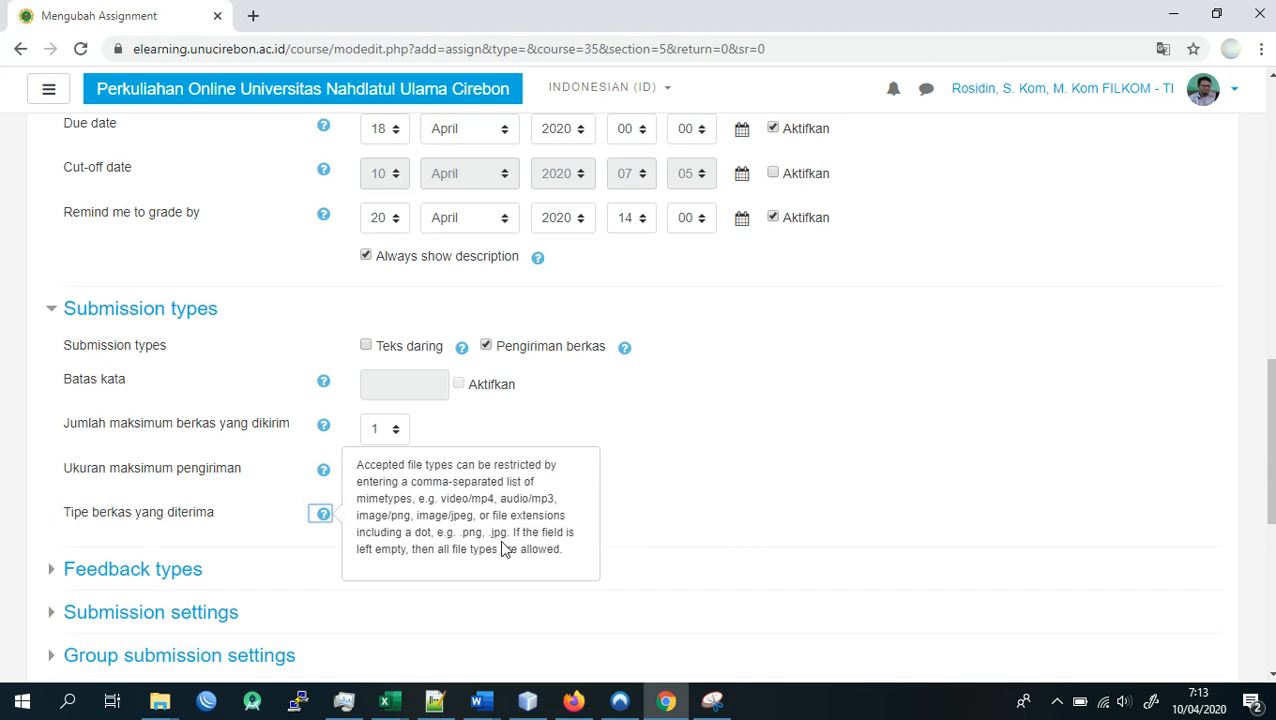
left_click(675, 509)
left_click(404, 515)
left_click(597, 509)
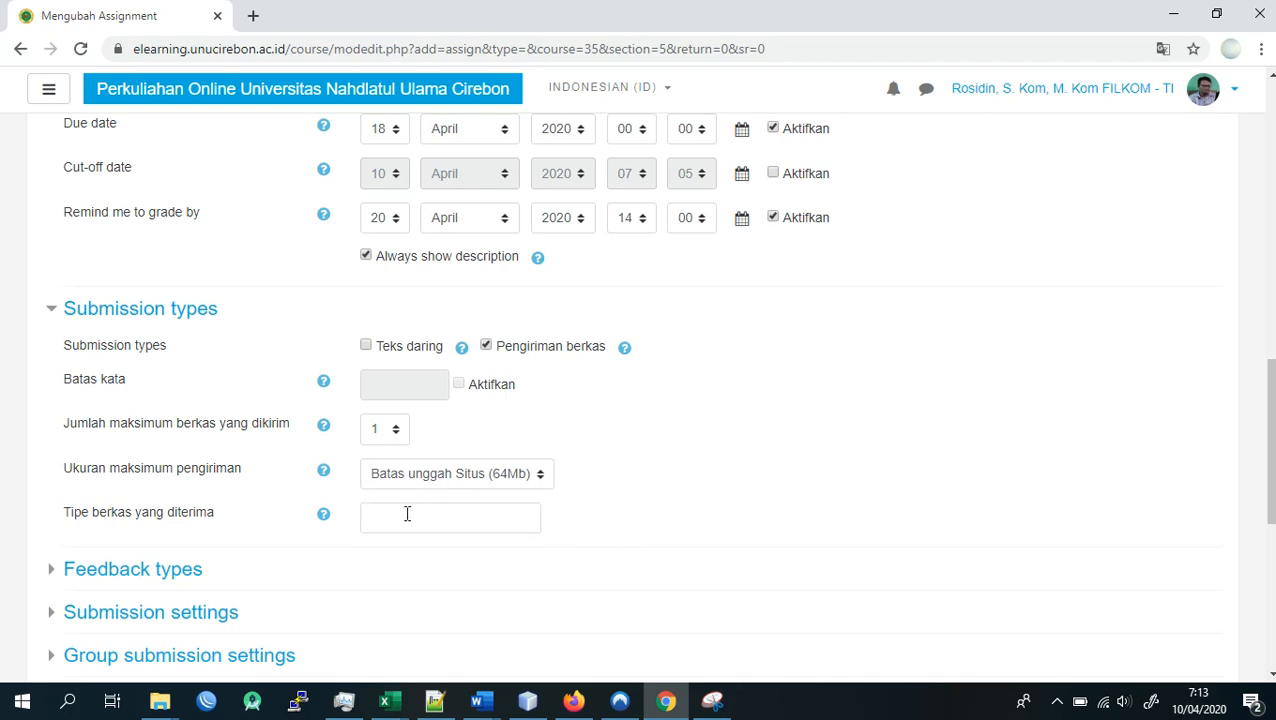
scroll(408, 512, "down", 1)
left_click(399, 430)
left_click(655, 437)
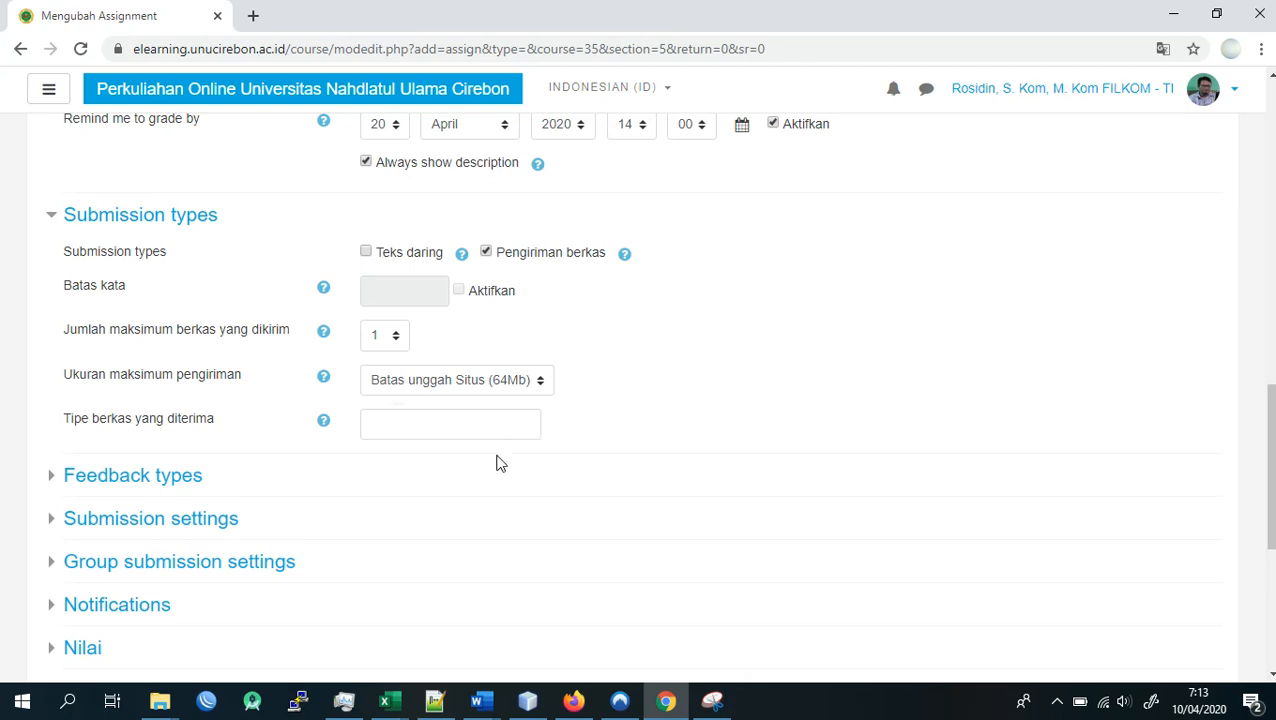
- Review the whole assignment form: name, description, additional file, availability dates and submission types
scroll(498, 461, "up", 4)
scroll(513, 489, "up", 1)
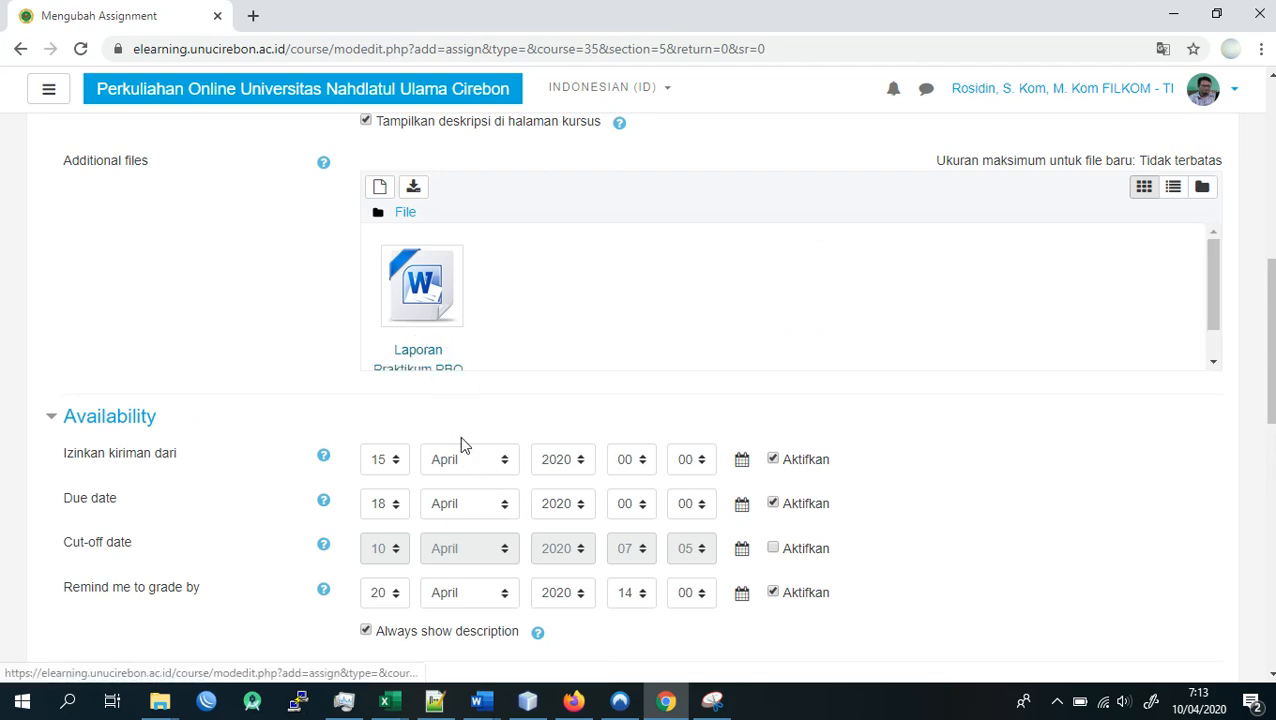
scroll(470, 465, "down", 5)
scroll(600, 480, "down", 4)
scroll(668, 433, "up", 5)
scroll(668, 433, "down", 1)
scroll(668, 433, "down", 5)
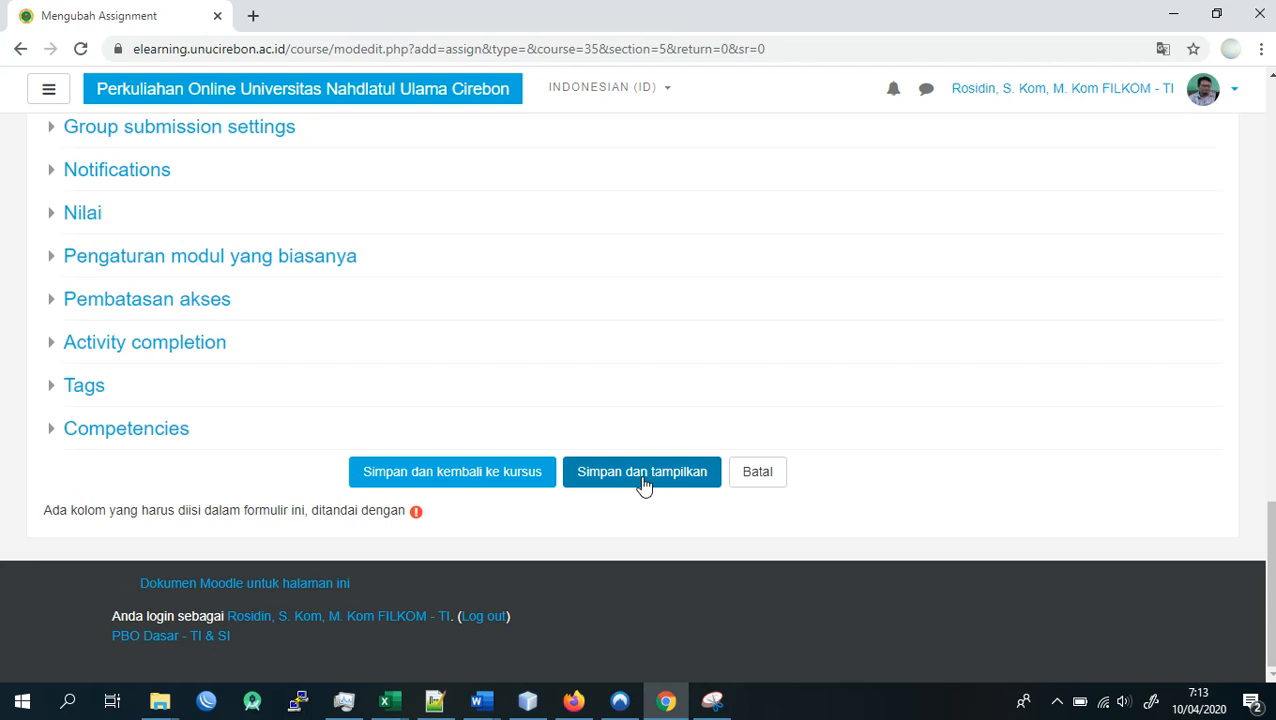
scroll(643, 485, "up", 20)
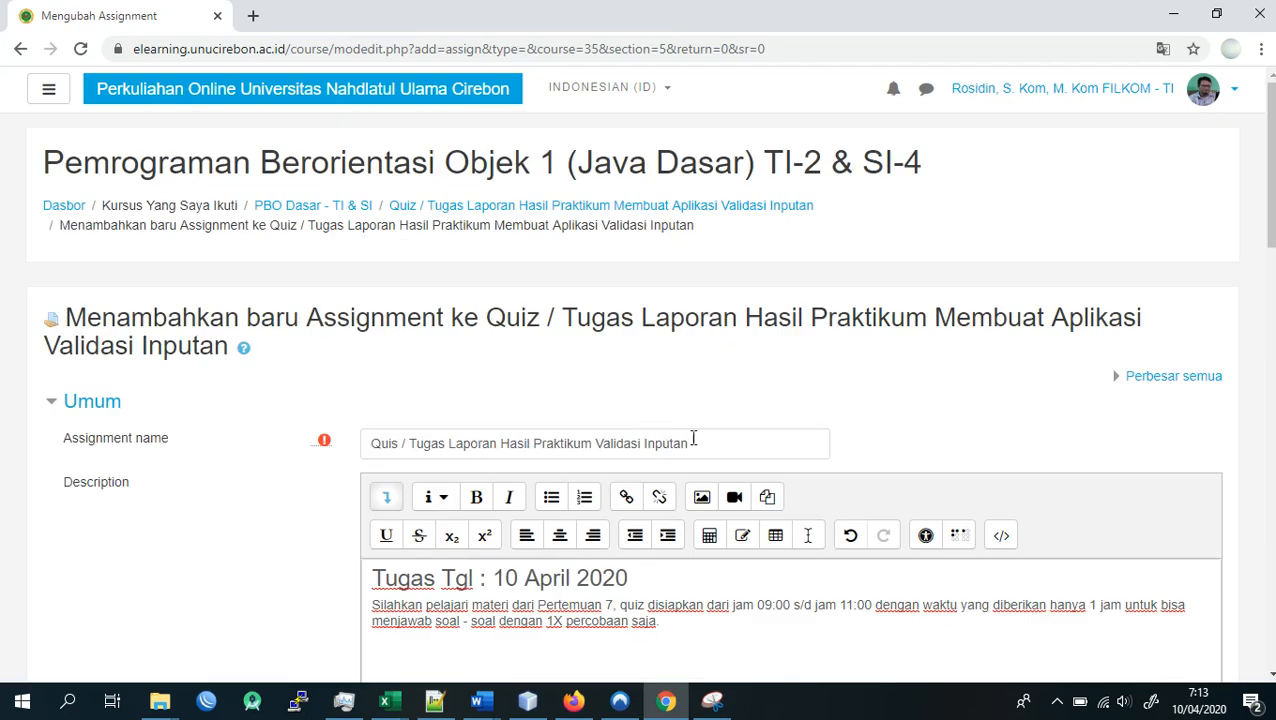
left_click(690, 440)
scroll(660, 410, "down", 3)
left_click(596, 368)
scroll(583, 370, "down", 3)
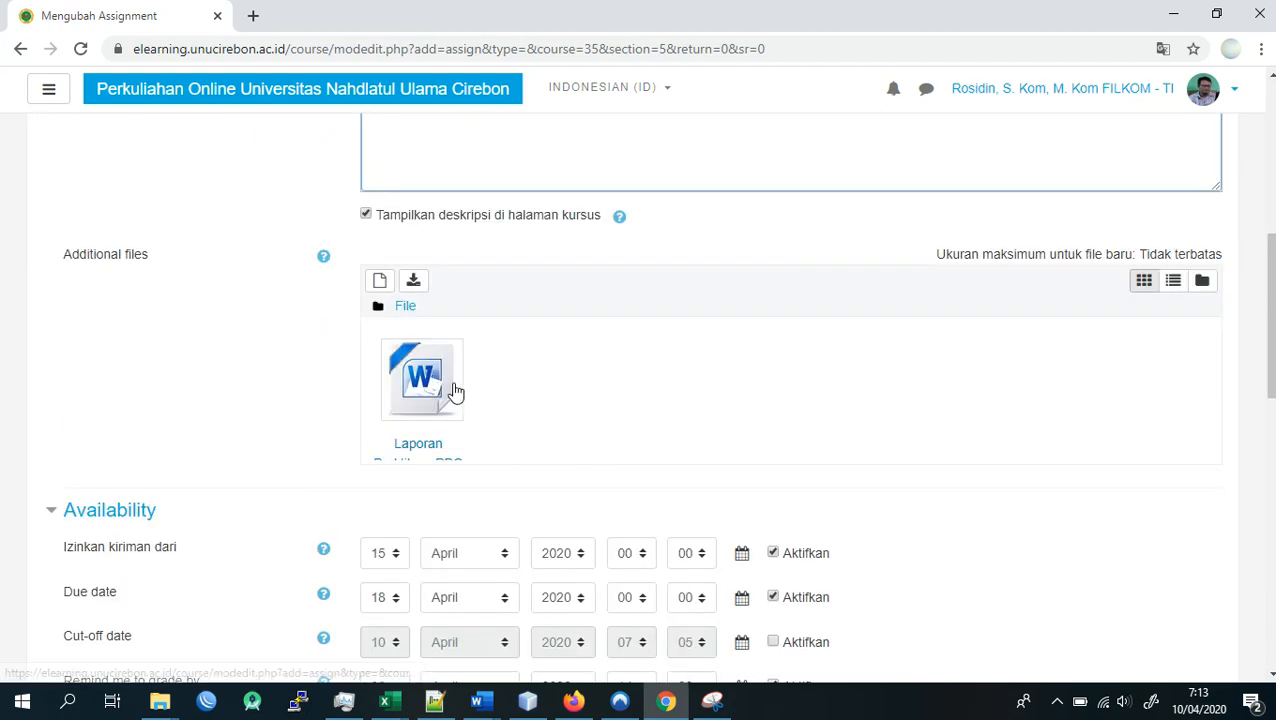
scroll(452, 390, "down", 3)
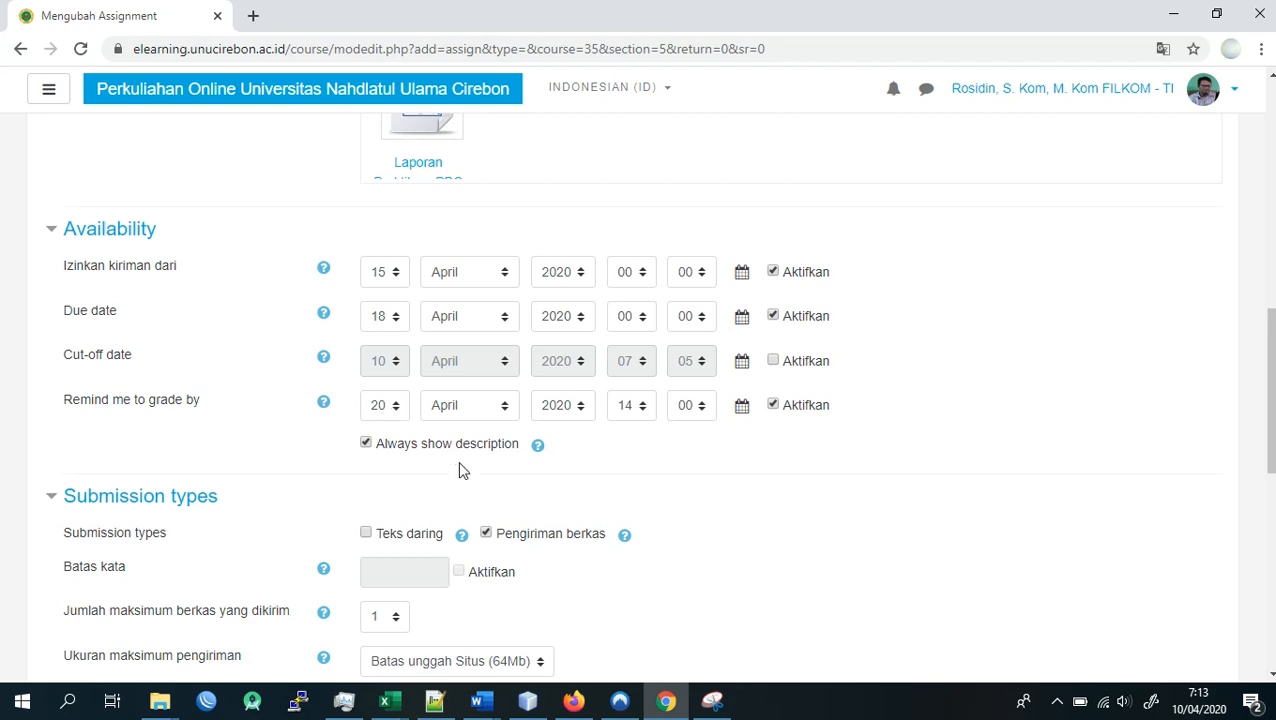
scroll(458, 462, "down", 3)
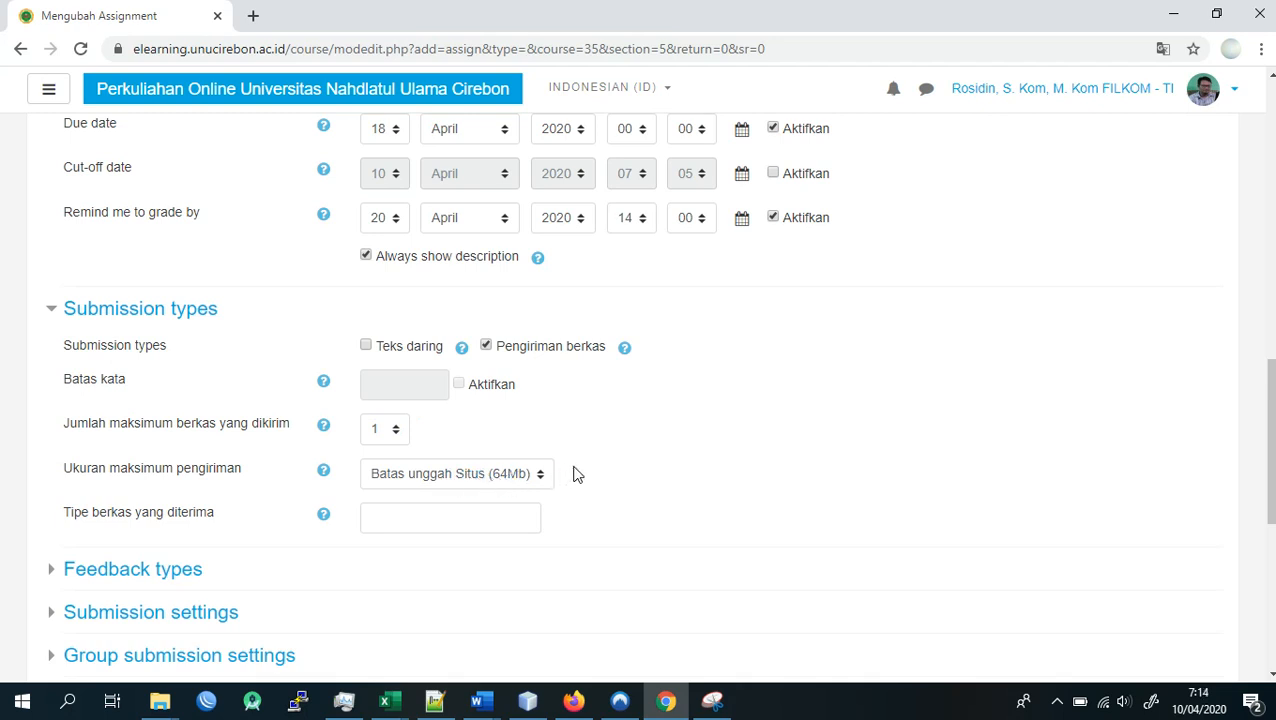
scroll(617, 461, "down", 4)
scroll(617, 461, "down", 1)
scroll(635, 447, "up", 4)
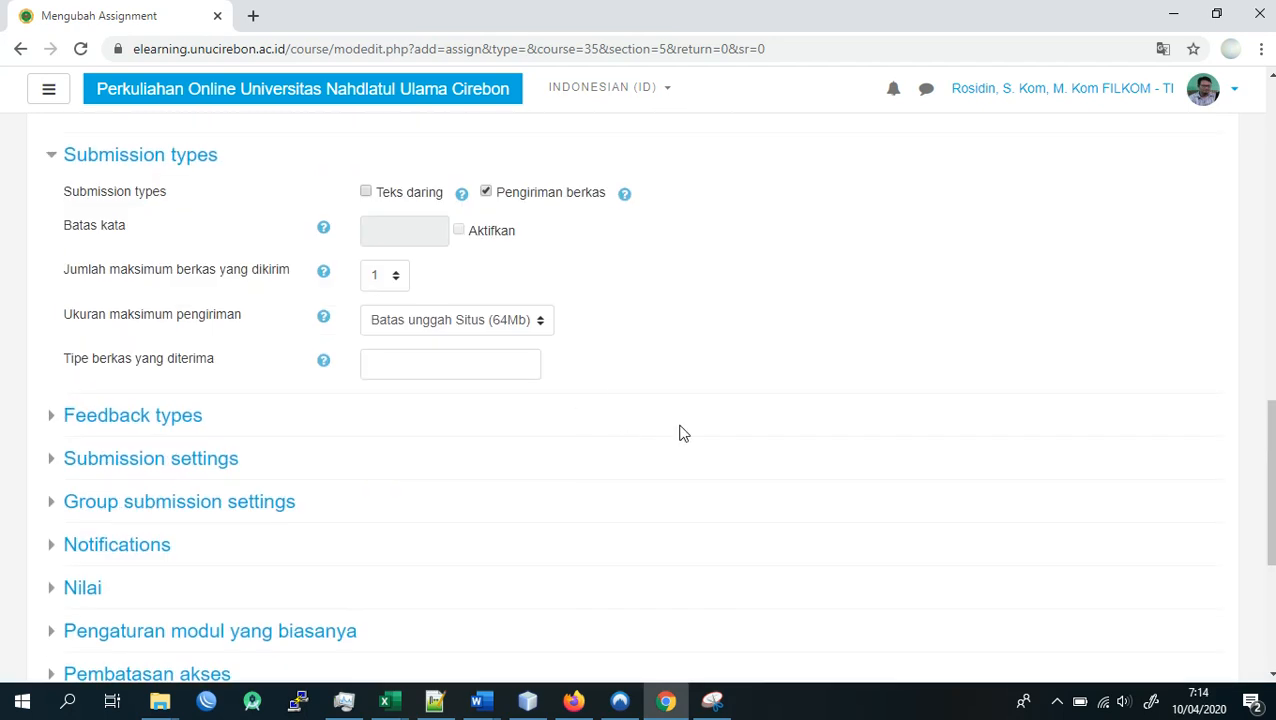
scroll(681, 433, "down", 4)
- Save the assignment and display it, checking its description, attached file and grading summary
left_click(667, 475)
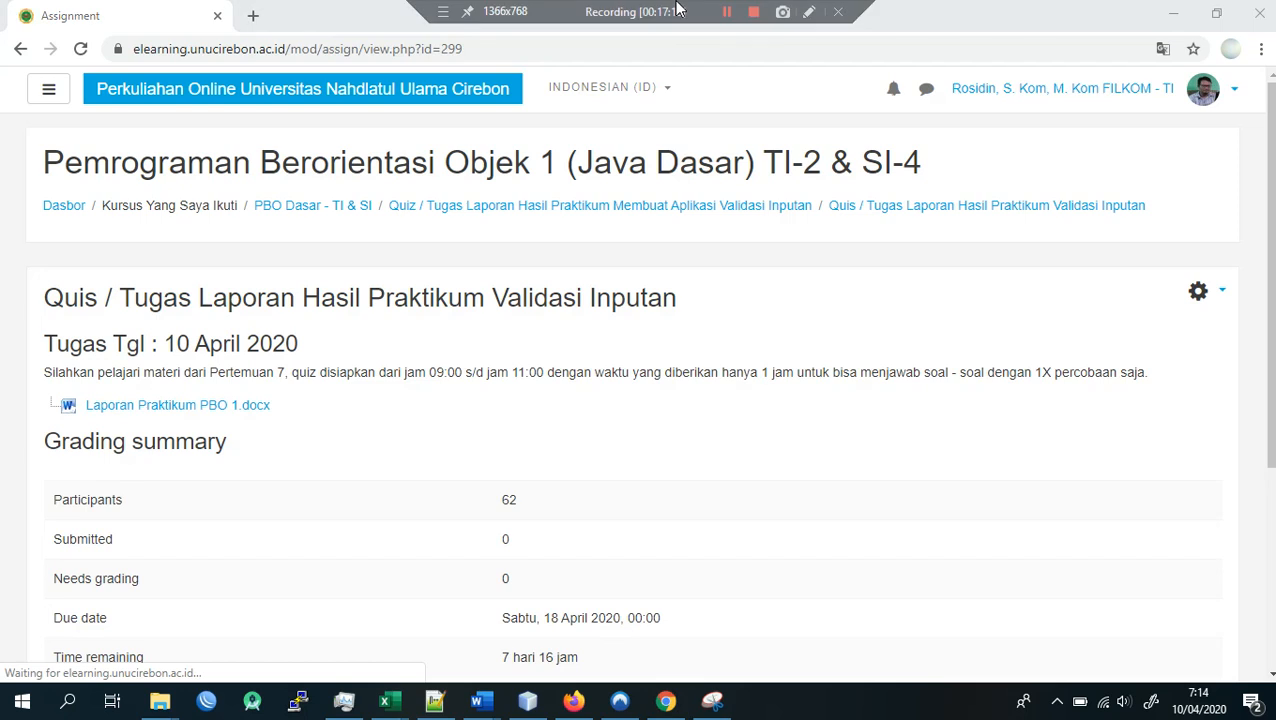
left_click(536, 449)
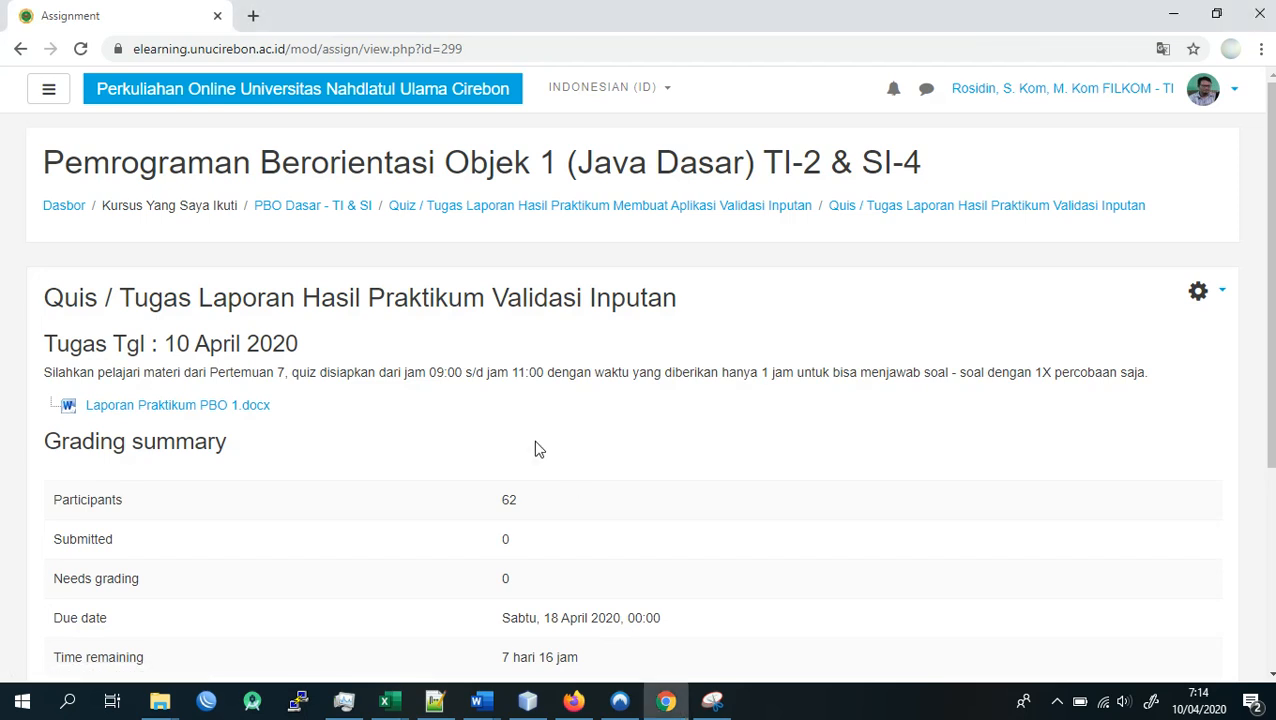
scroll(535, 447, "down", 2)
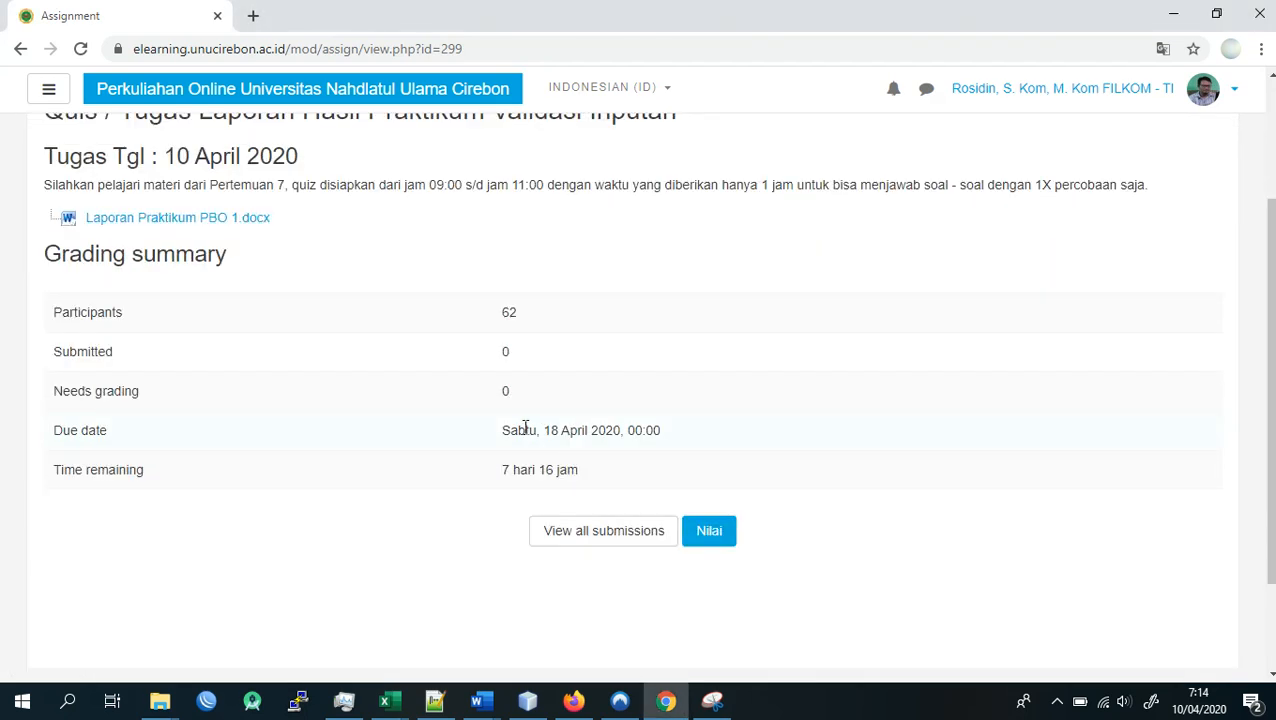
scroll(500, 430, "up", 2)
scroll(199, 497, "down", 2)
- Open all submissions of the assignment and look through the students' submission status in the grading table
left_click(610, 541)
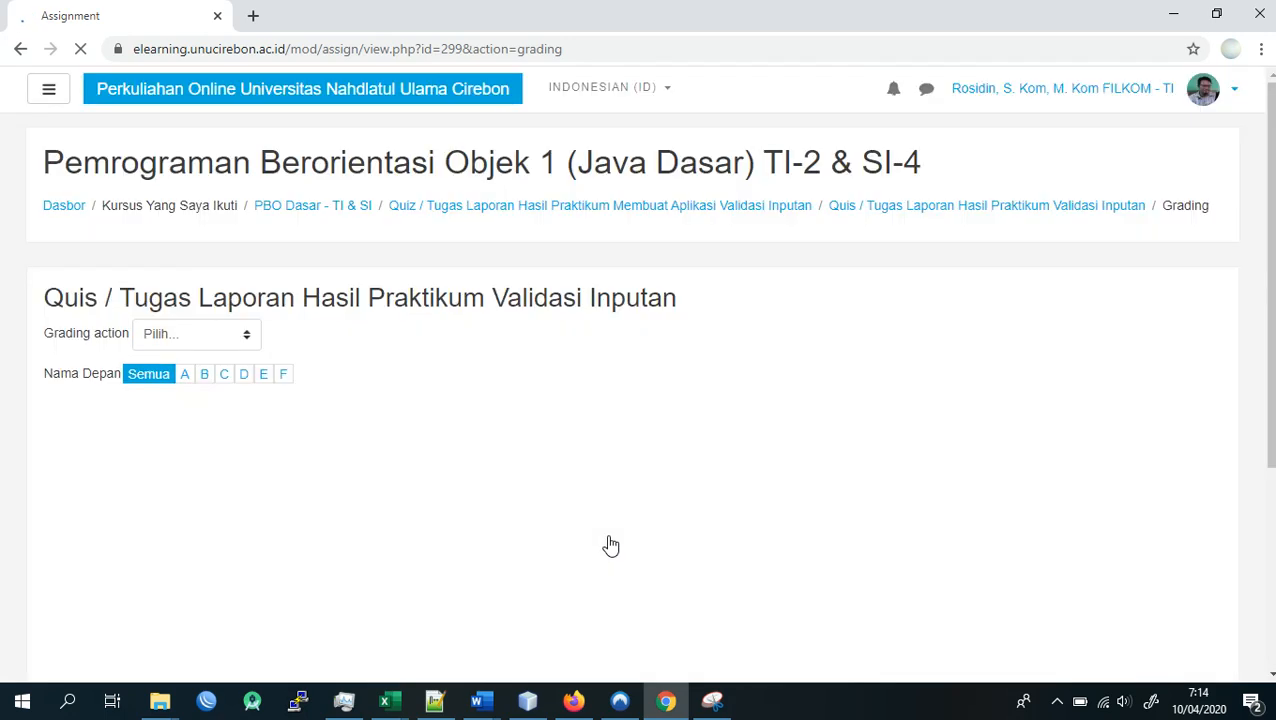
scroll(610, 545, "down", 3)
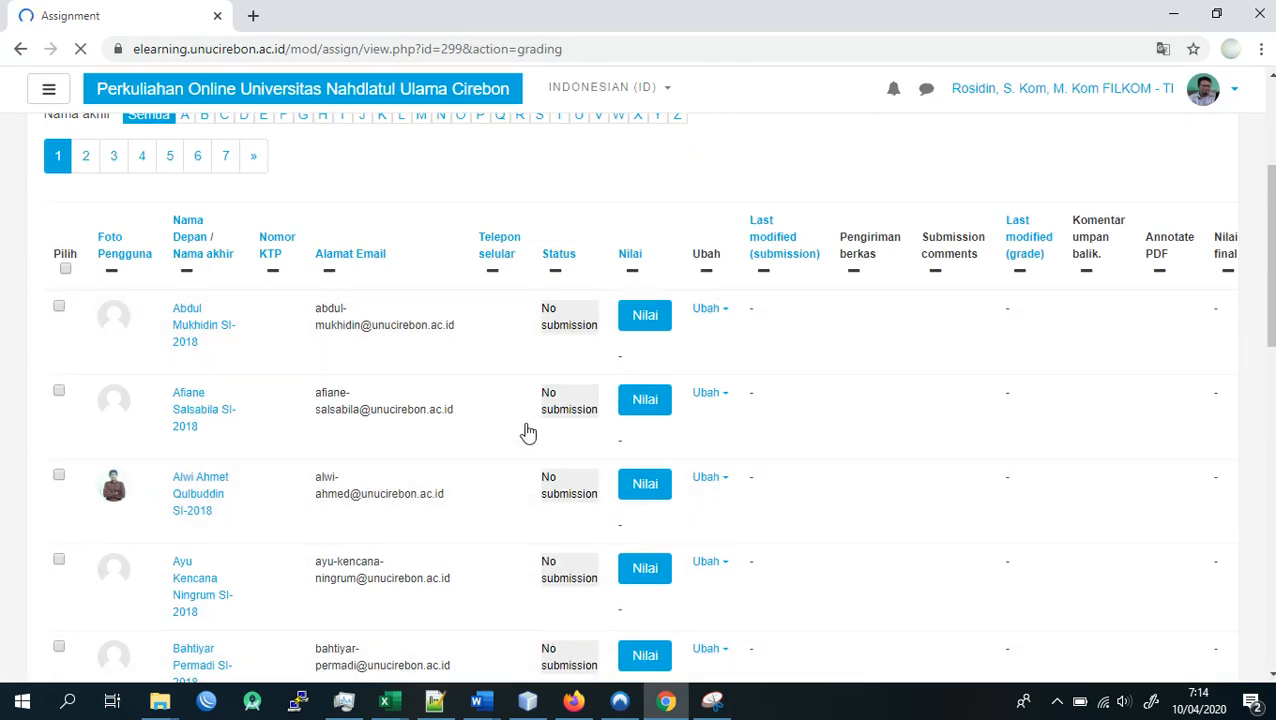
scroll(528, 492, "down", 4)
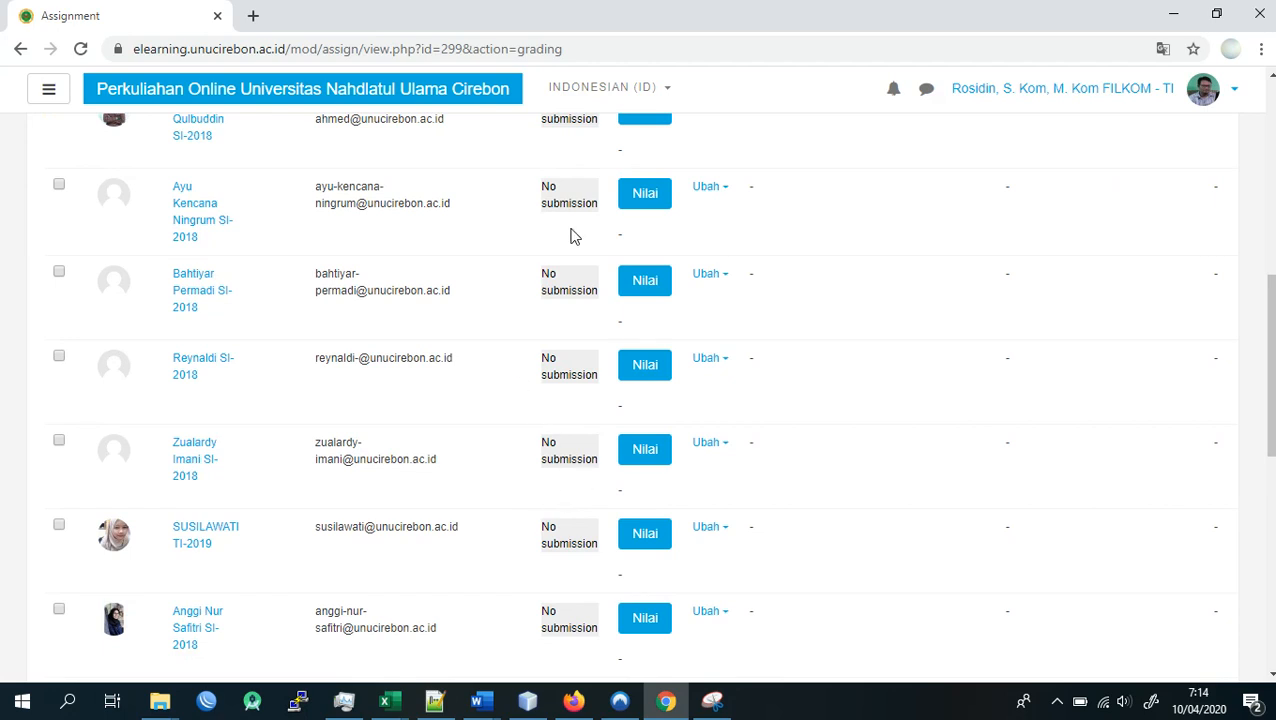
scroll(559, 300, "up", 3)
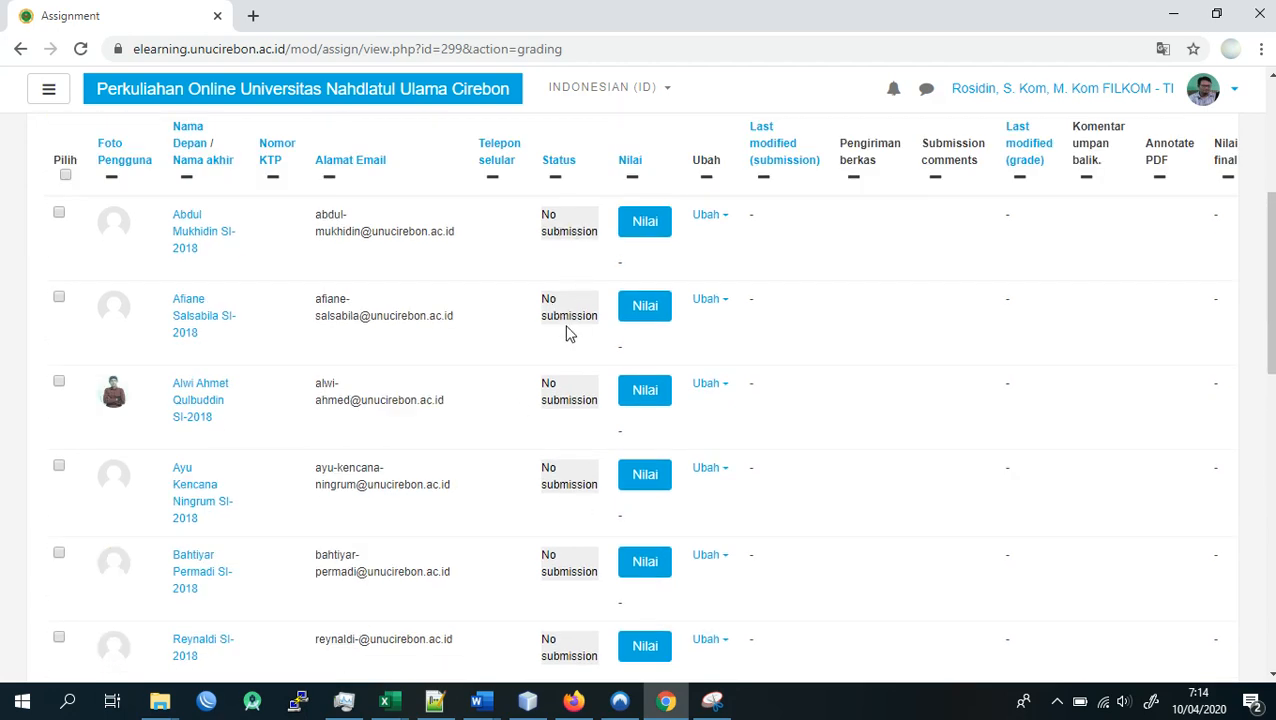
scroll(566, 335, "down", 8)
scroll(572, 563, "up", 5)
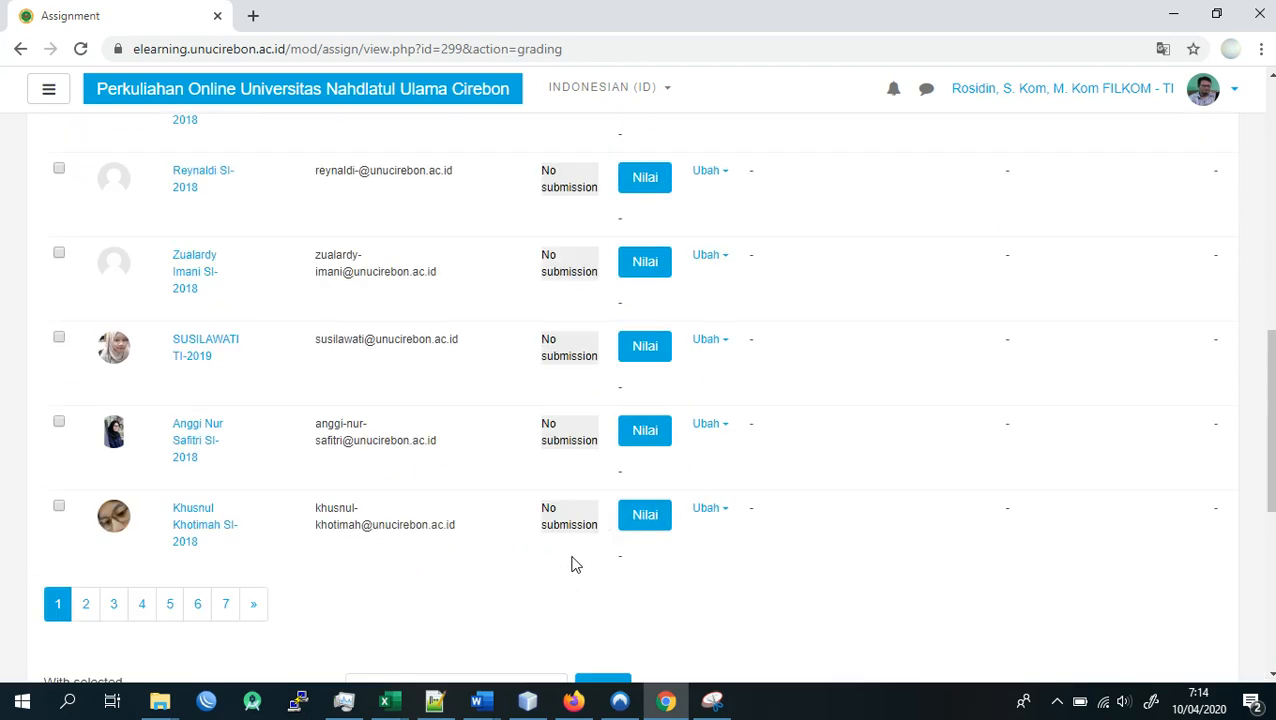
scroll(572, 563, "up", 3)
scroll(570, 561, "down", 3)
scroll(528, 456, "up", 2)
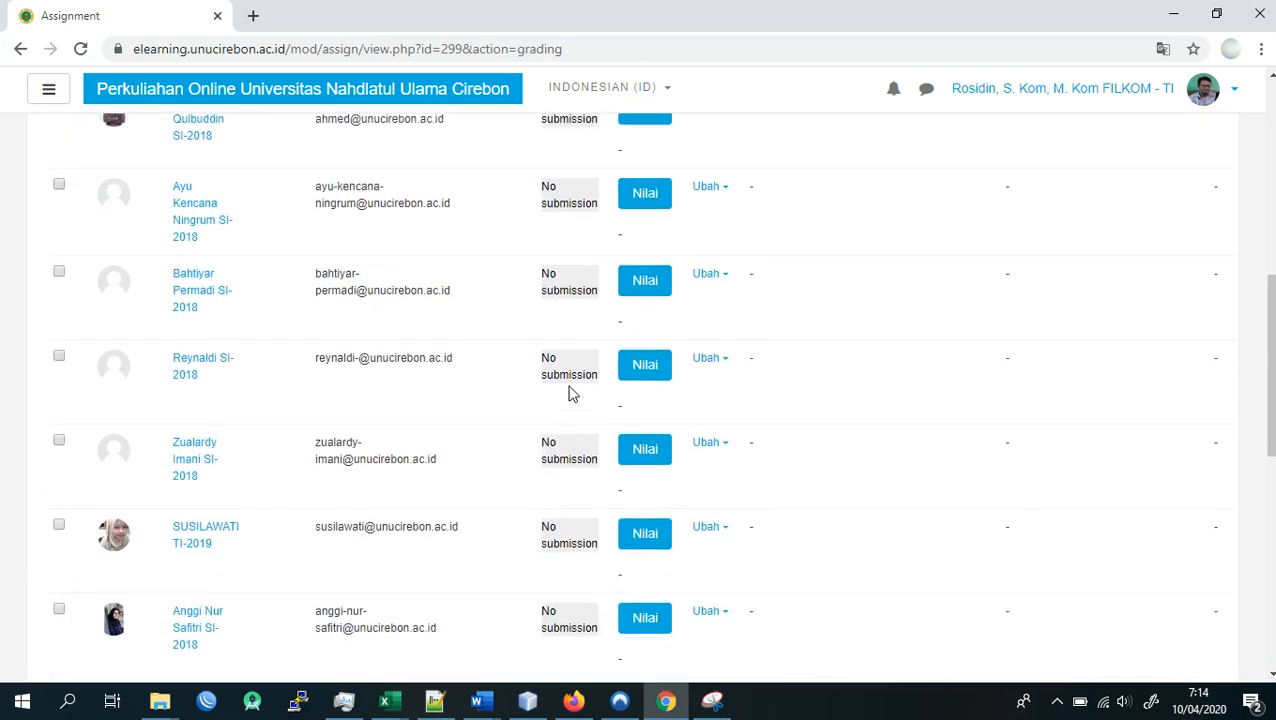
scroll(575, 385, "up", 2)
scroll(580, 415, "up", 2)
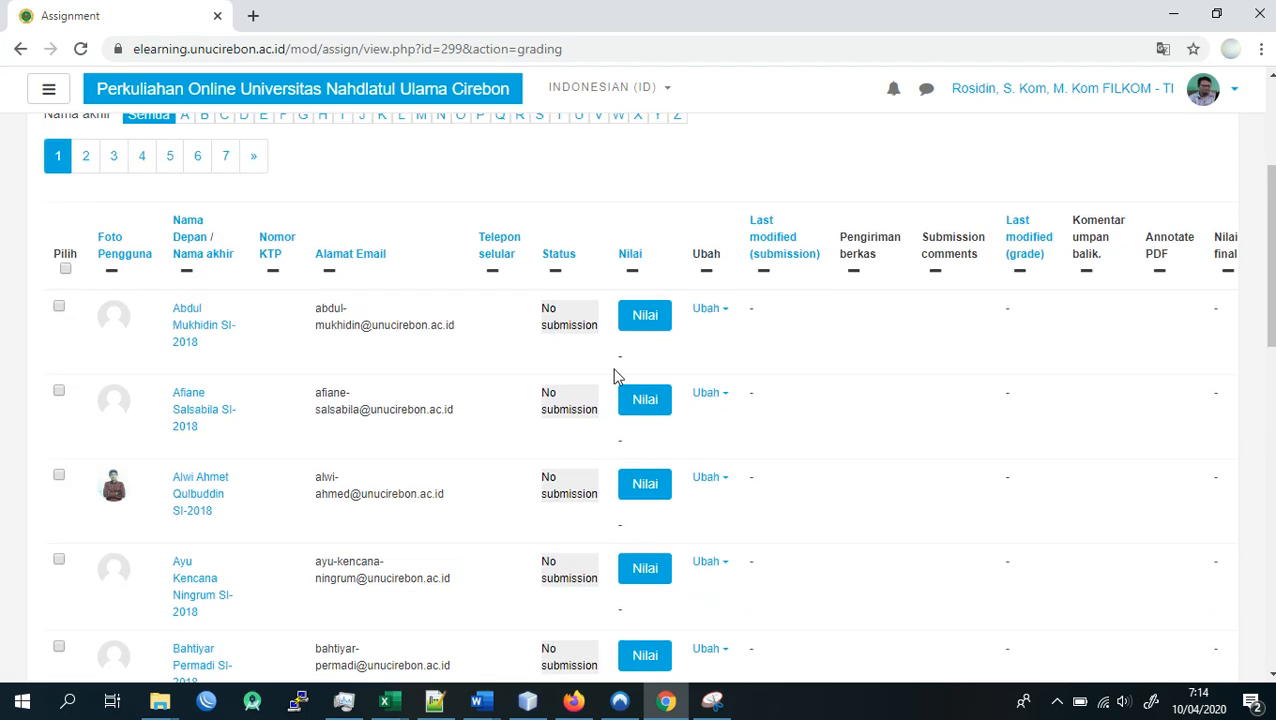
- View the grading page of the third listed student, then return to the list of submissions
left_click(659, 484)
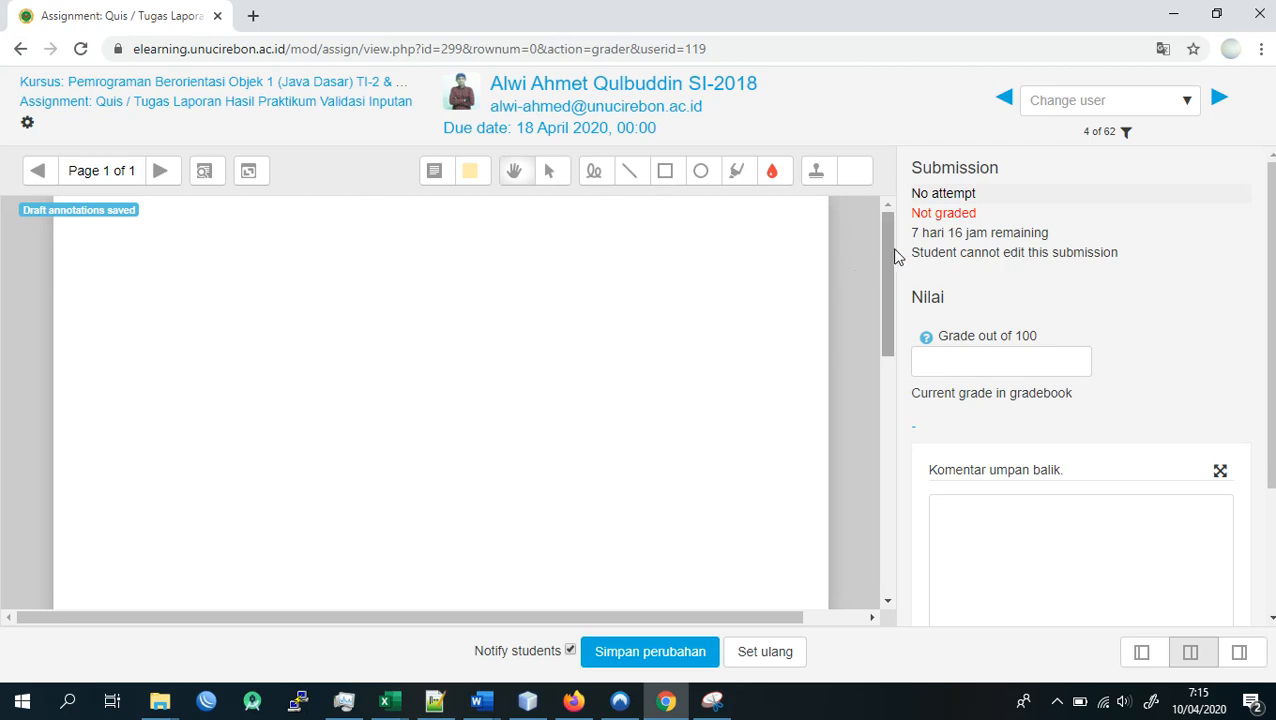
left_click_drag(886, 262, 884, 430)
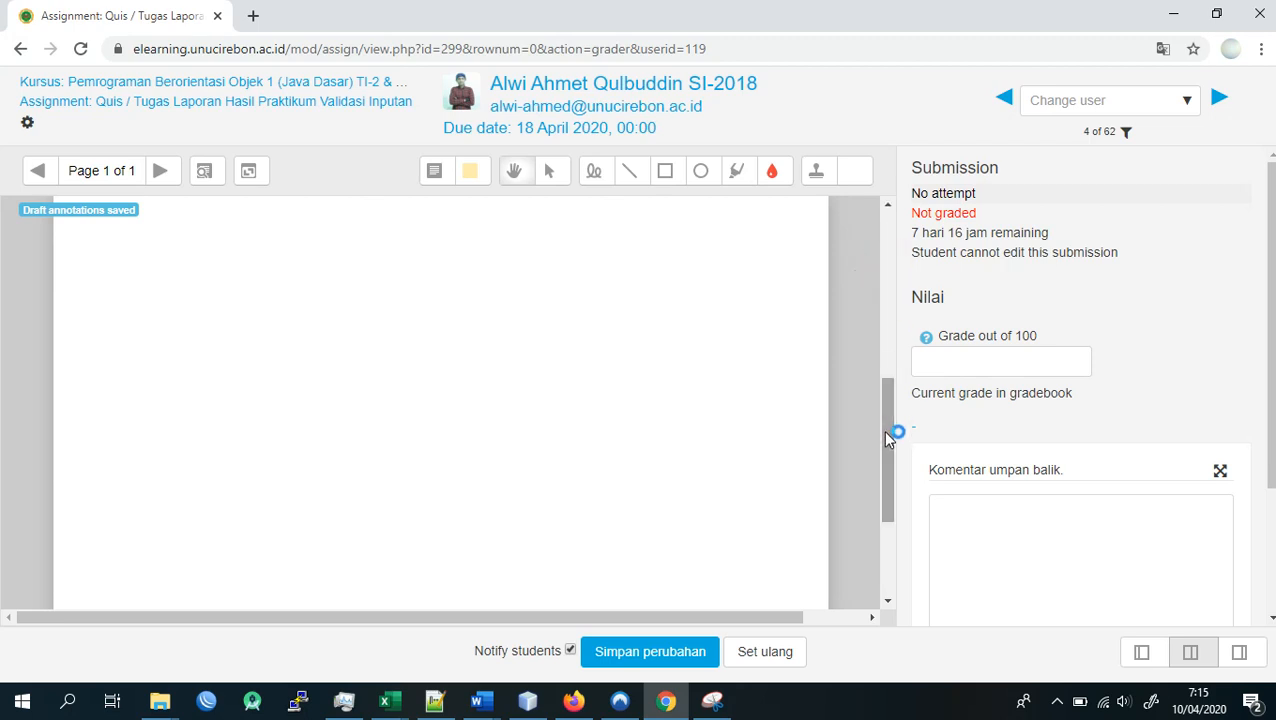
left_click(20, 48)
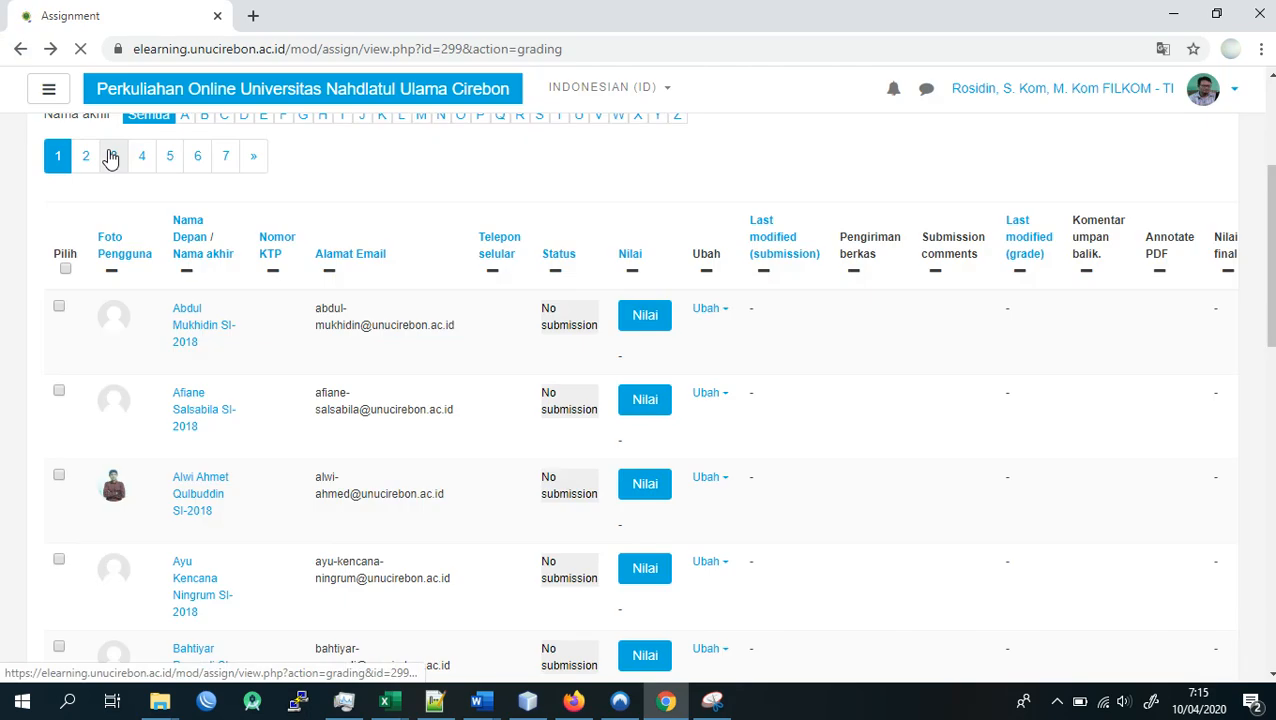
- Show the course navigation, go to the course's General section and locate the new assignment under Quiz / Tugas Laporan Hasil Praktikum
left_click(47, 90)
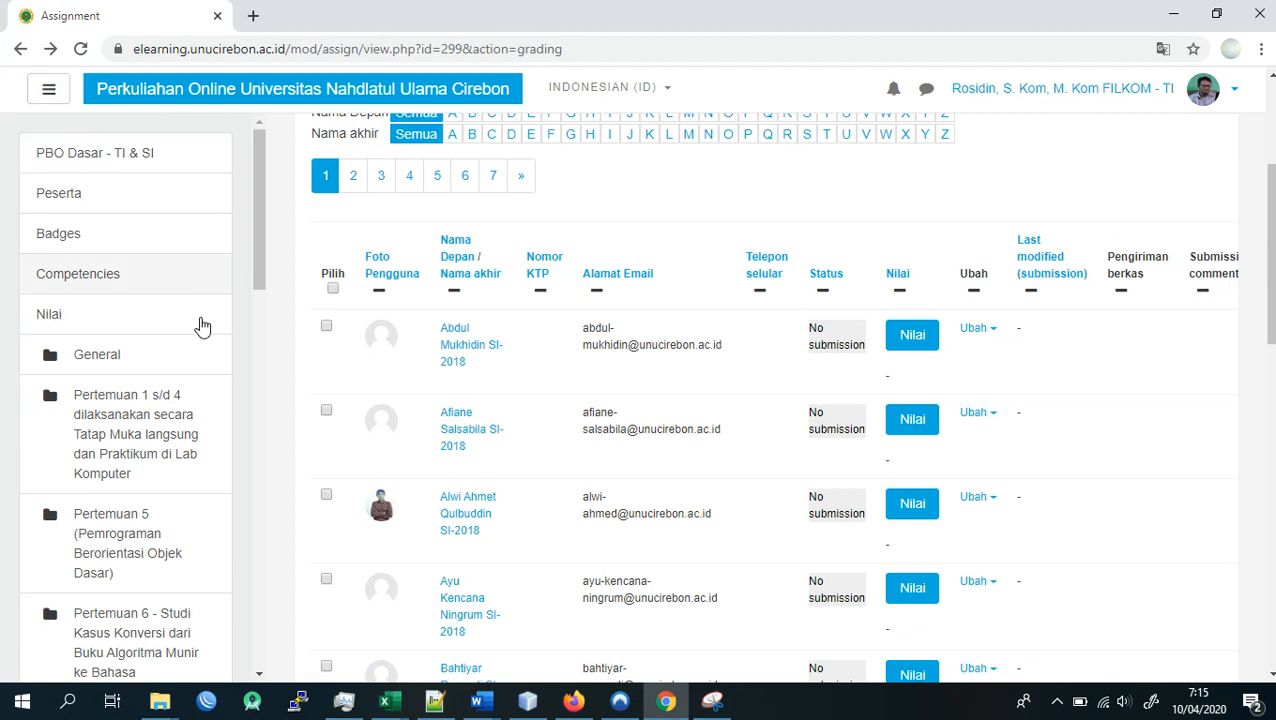
left_click(123, 356)
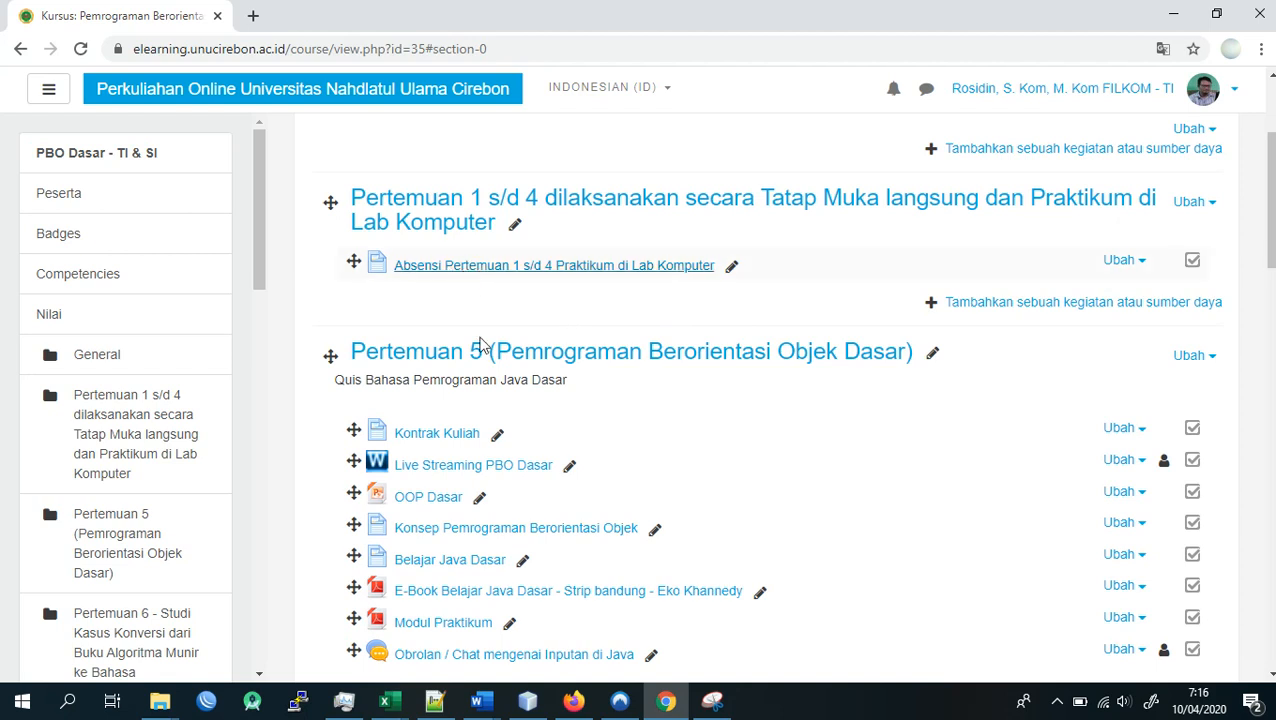
scroll(504, 407, "down", 4)
scroll(504, 407, "down", 3)
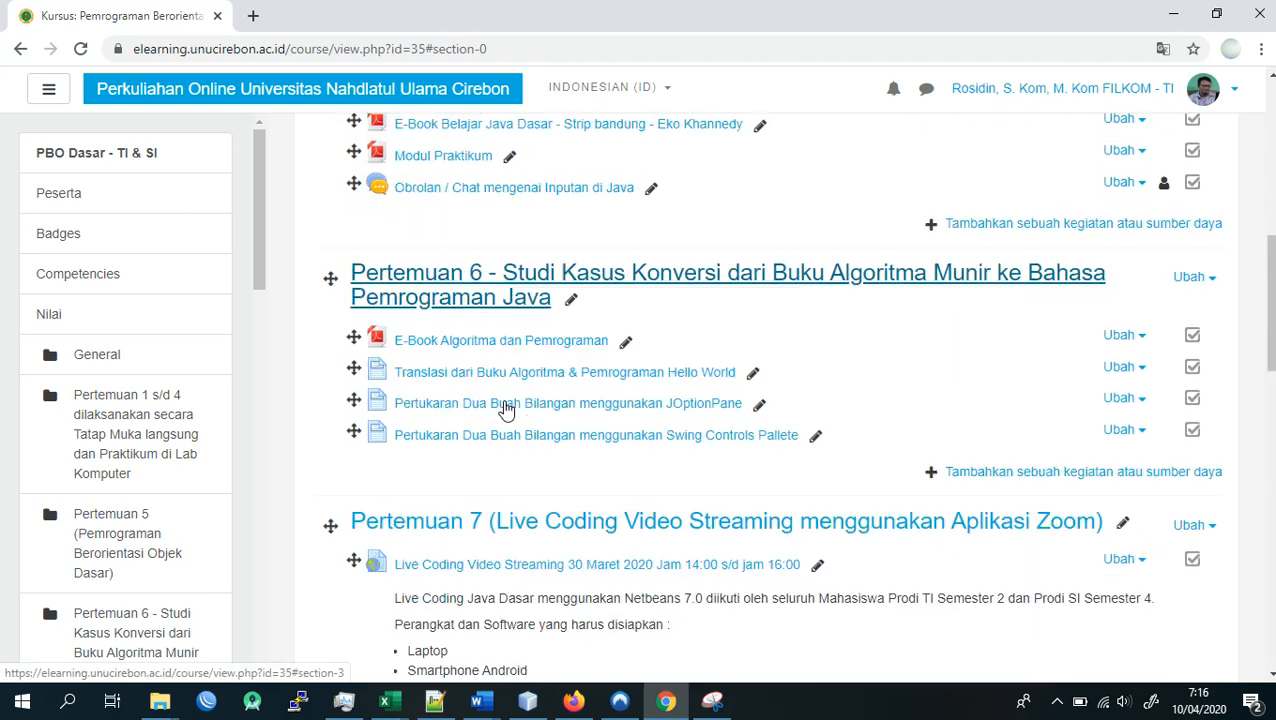
scroll(504, 407, "down", 4)
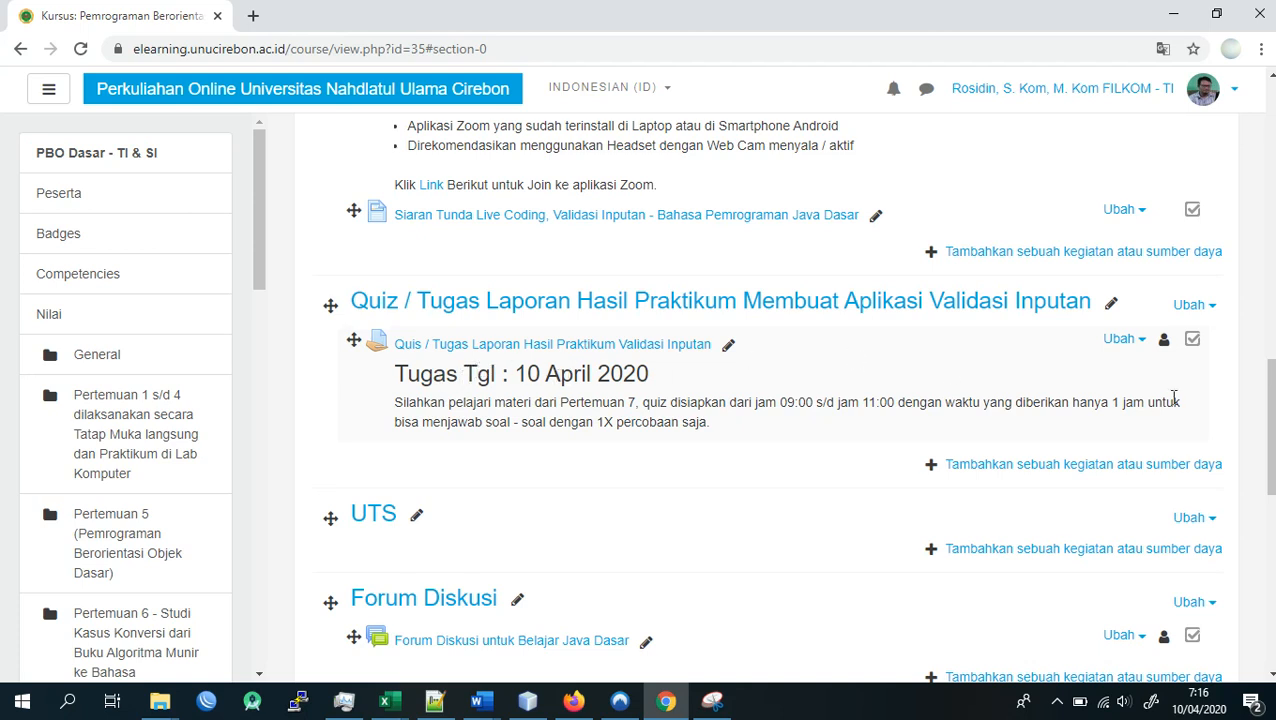
- Edit the settings of the Quis / Tugas Laporan Hasil Praktikum Validasi Inputan assignment, changing its description heading date to 15 April 2020
left_click(1112, 341)
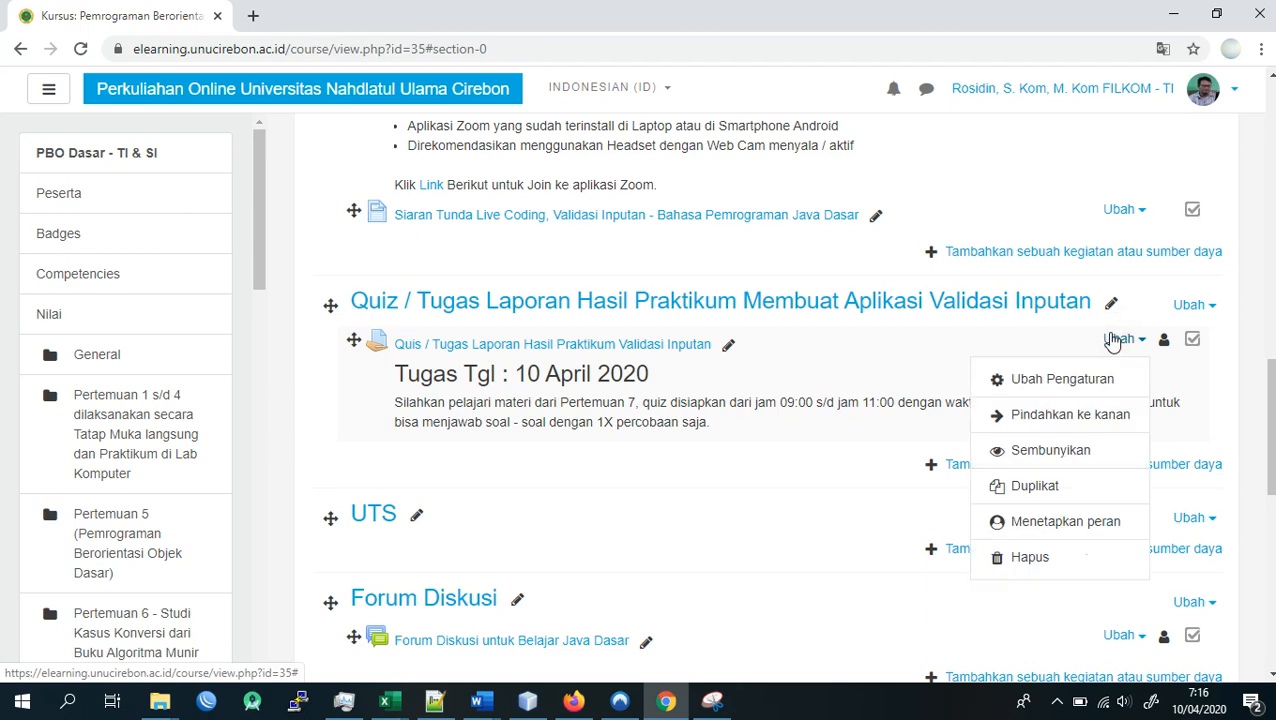
left_click(1090, 377)
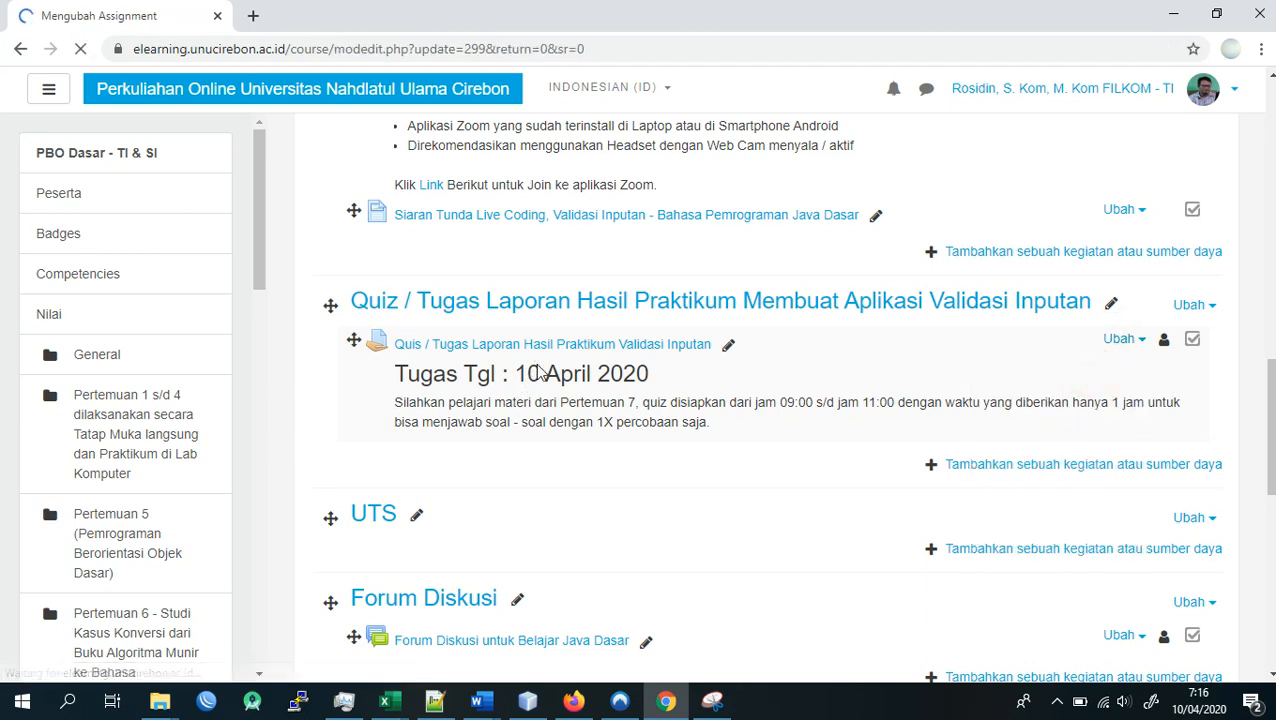
scroll(535, 363, "down", 3)
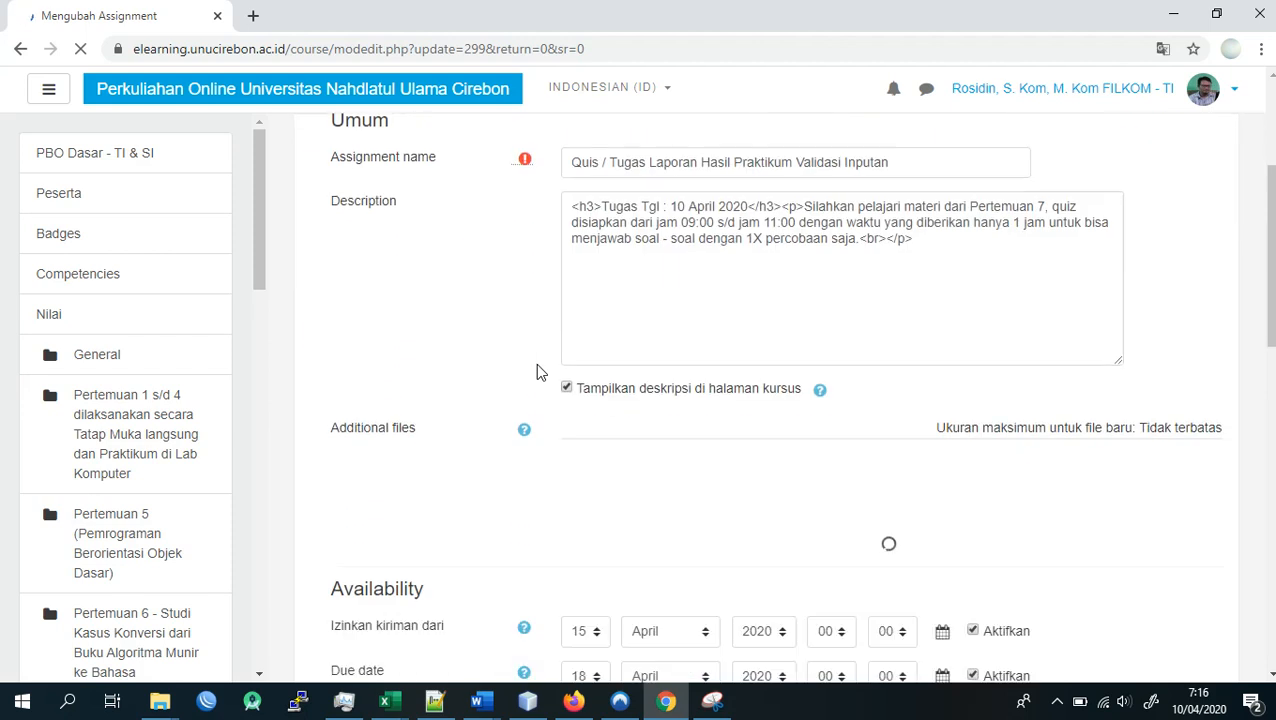
scroll(555, 405, "down", 3)
scroll(585, 372, "up", 10)
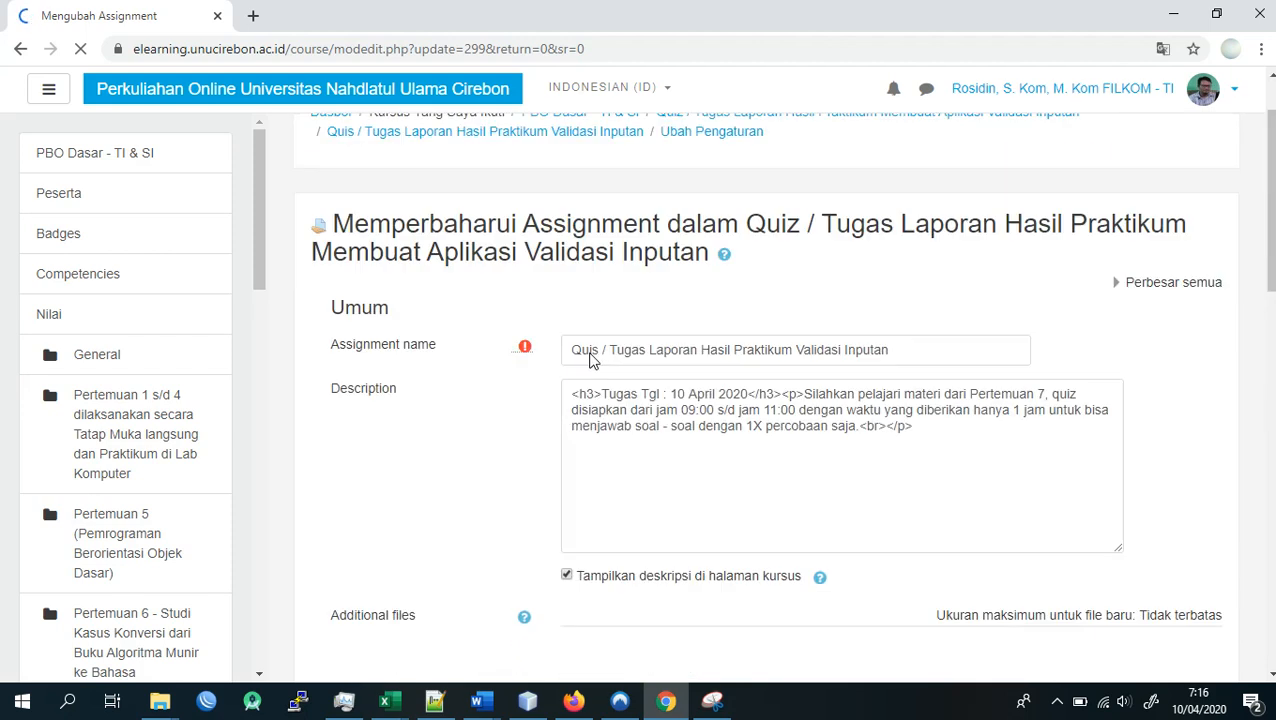
left_click(691, 487)
left_click(680, 488)
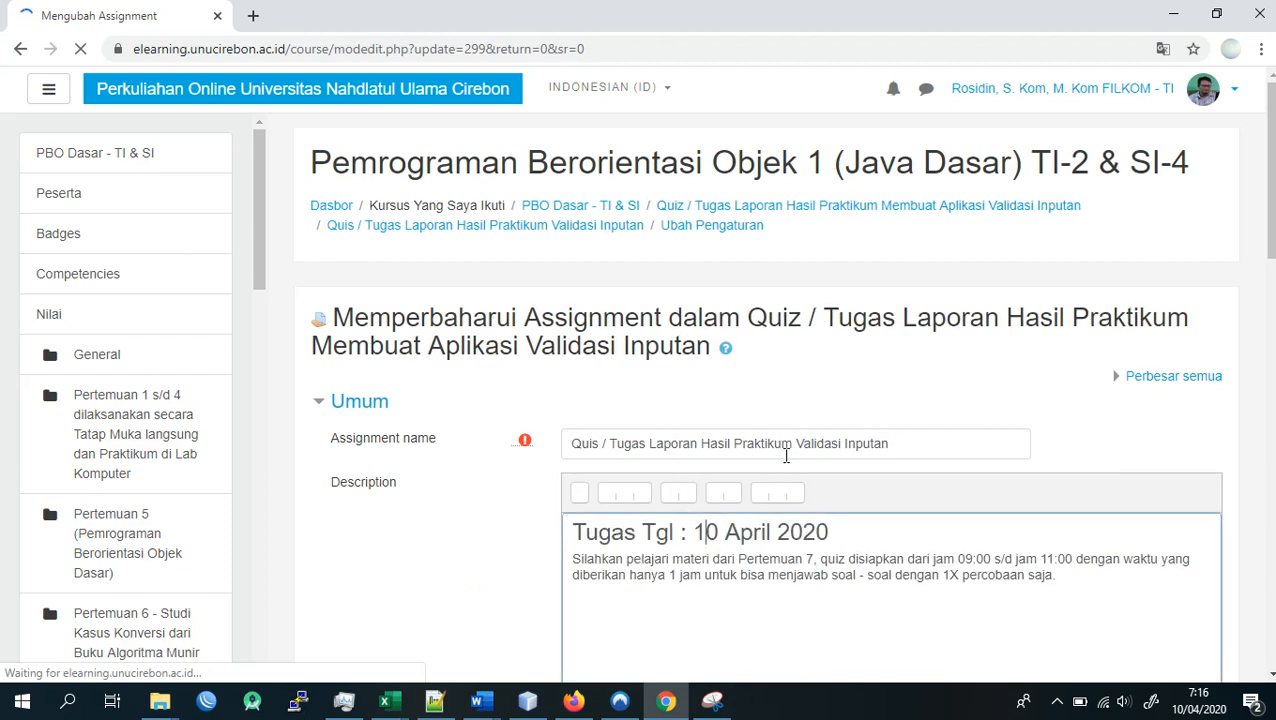
key("Delete")
type("5")
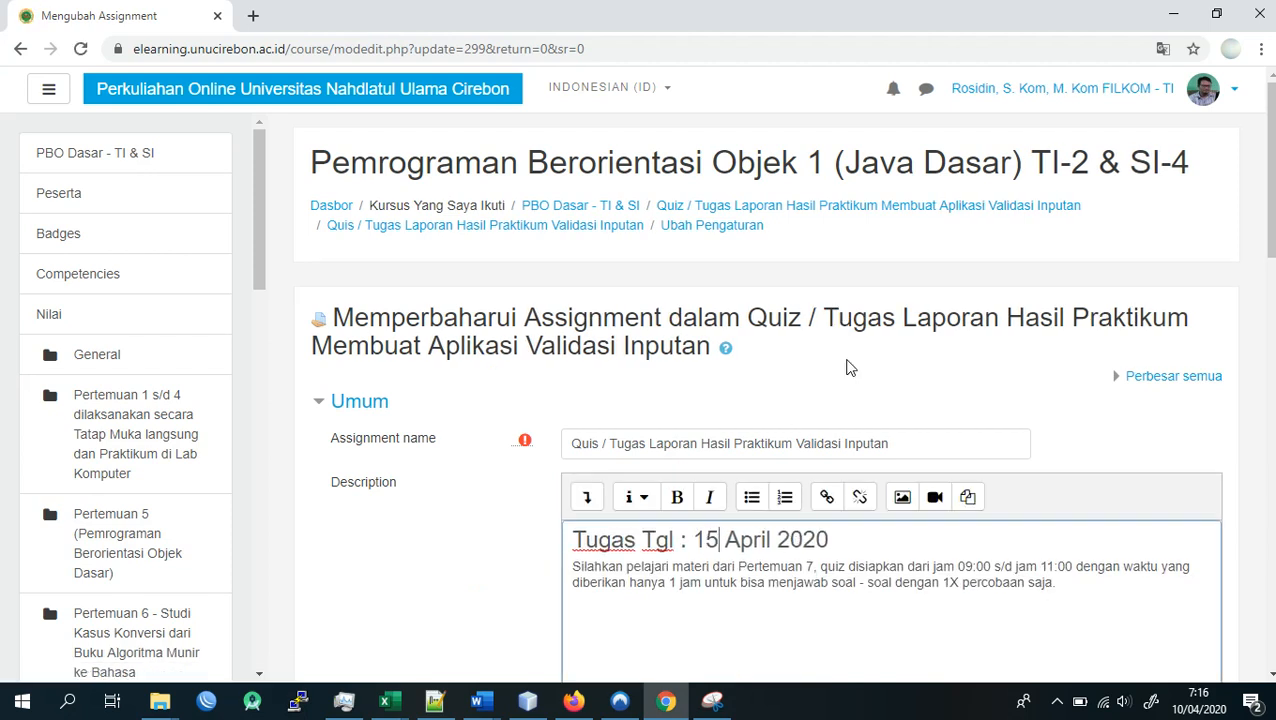
- Check the assignment's availability dates, then save and display it to review the description, attached file and grading summary
scroll(1080, 420, "down", 6)
scroll(795, 356, "up", 5)
scroll(810, 420, "down", 1)
scroll(816, 459, "down", 5)
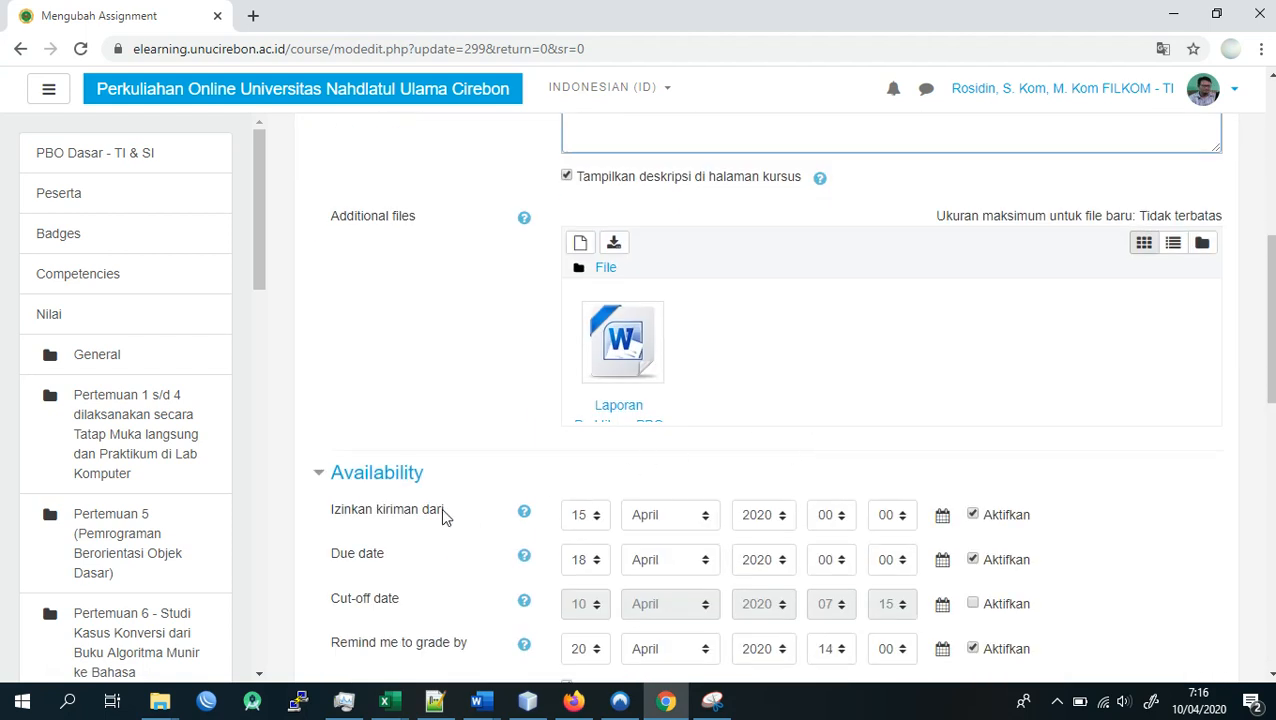
scroll(1064, 418, "down", 10)
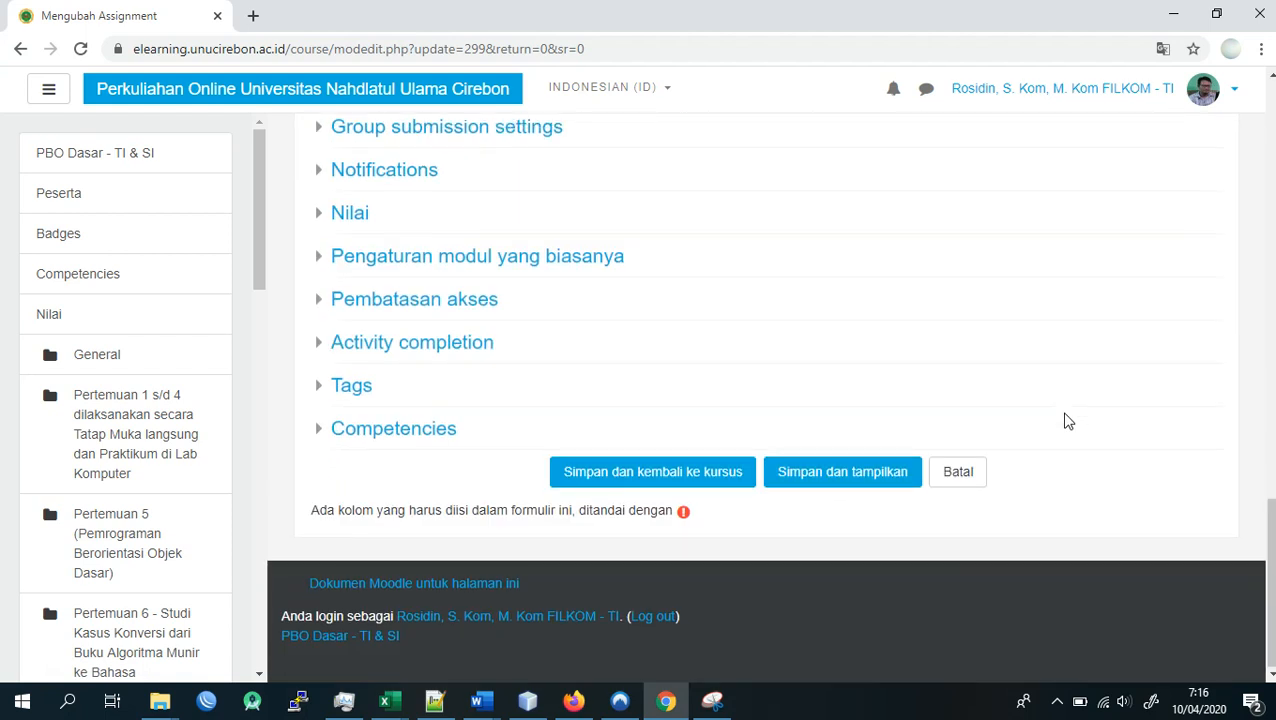
left_click(848, 473)
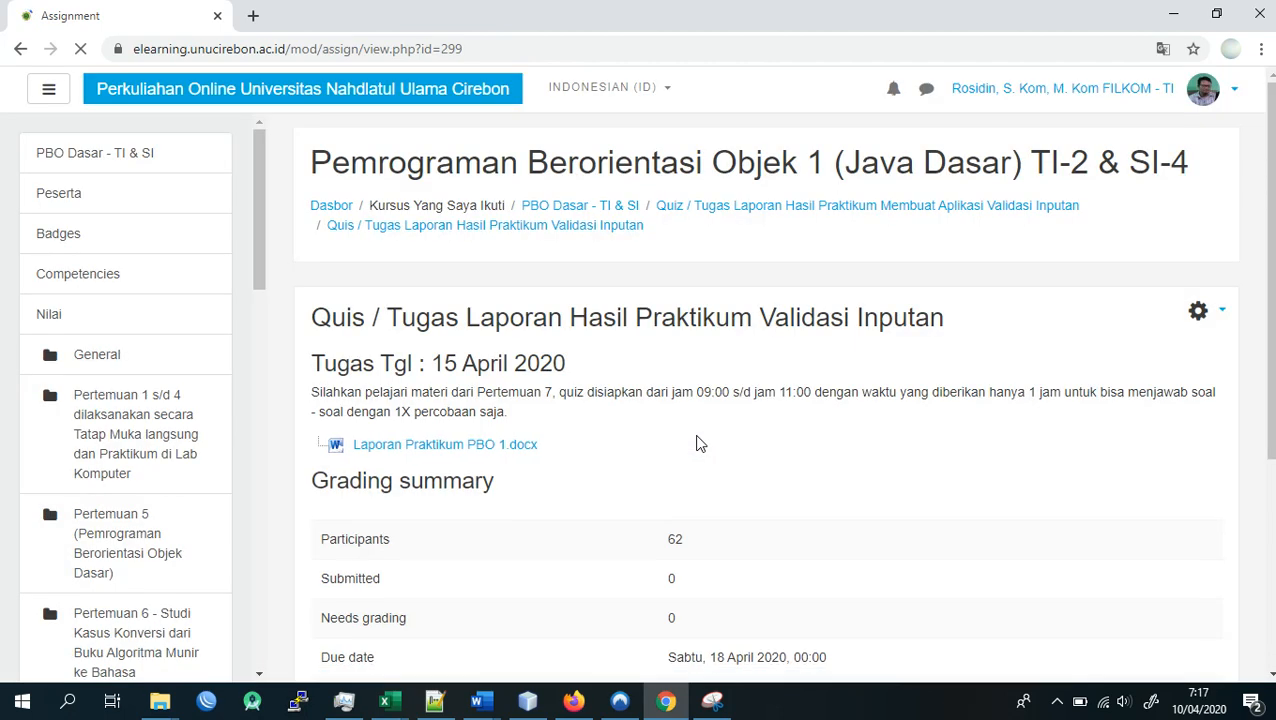
scroll(697, 443, "down", 3)
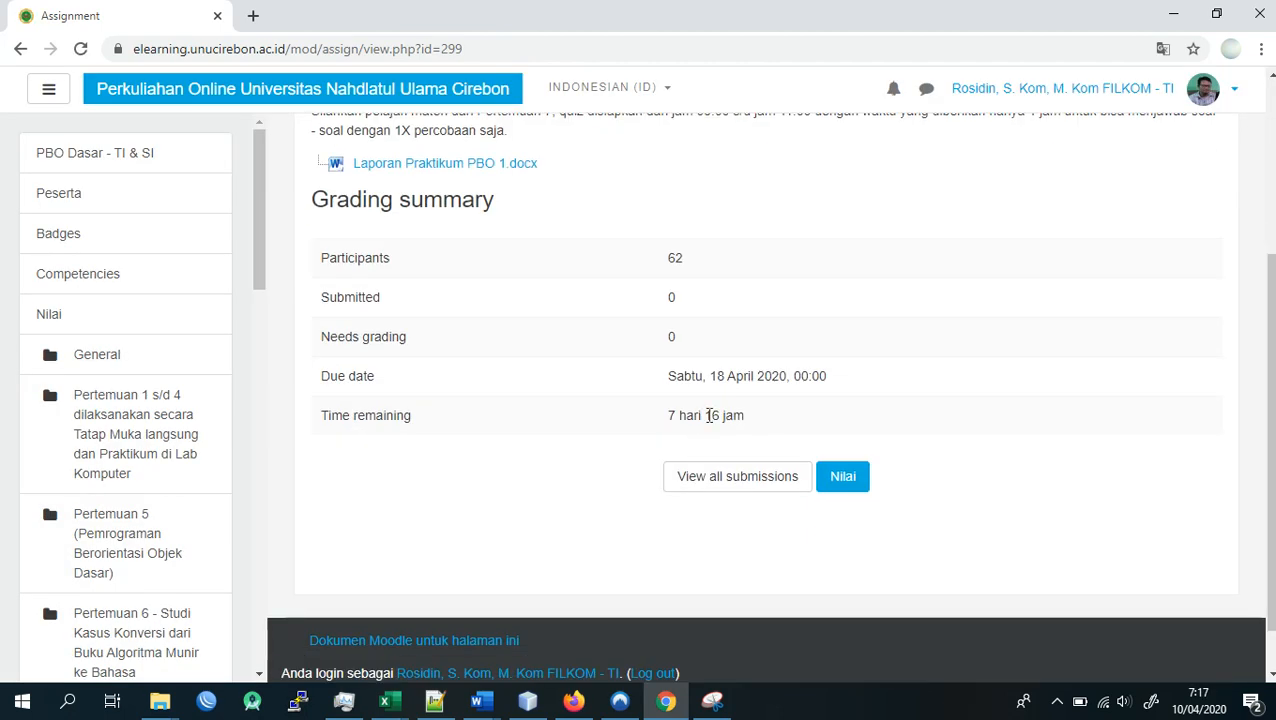
scroll(700, 427, "up", 2)
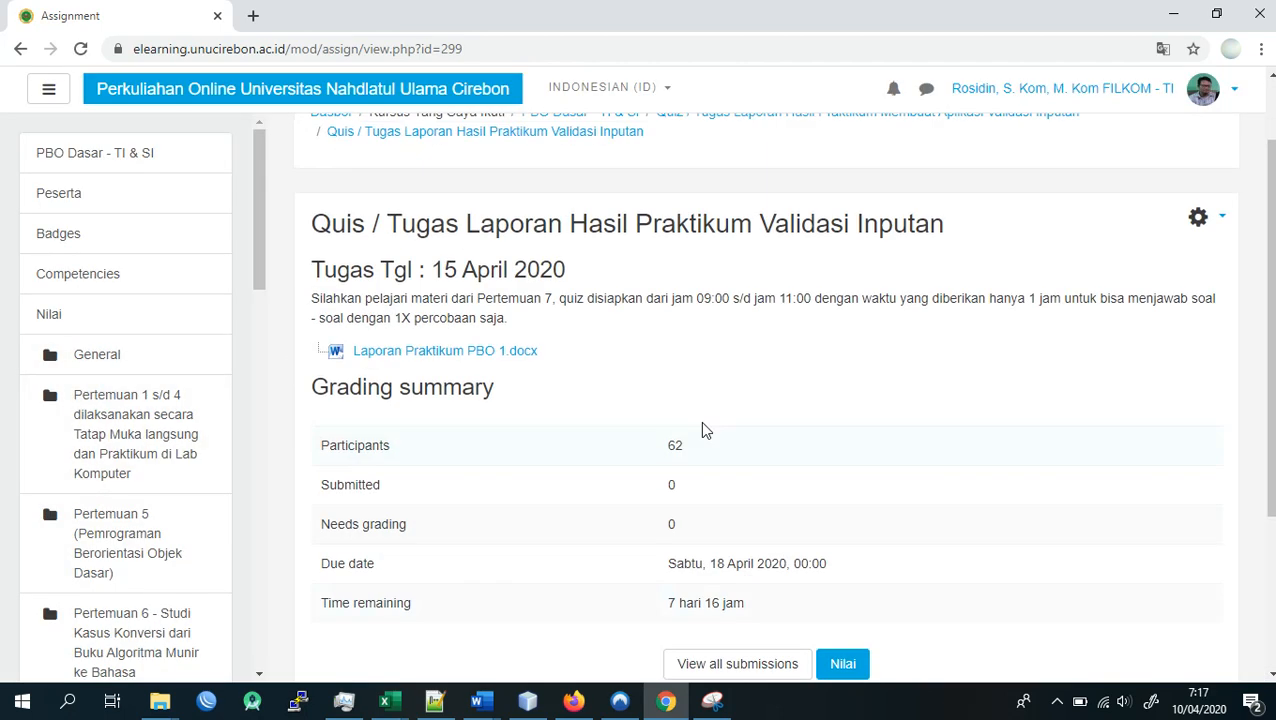
scroll(771, 447, "down", 1)
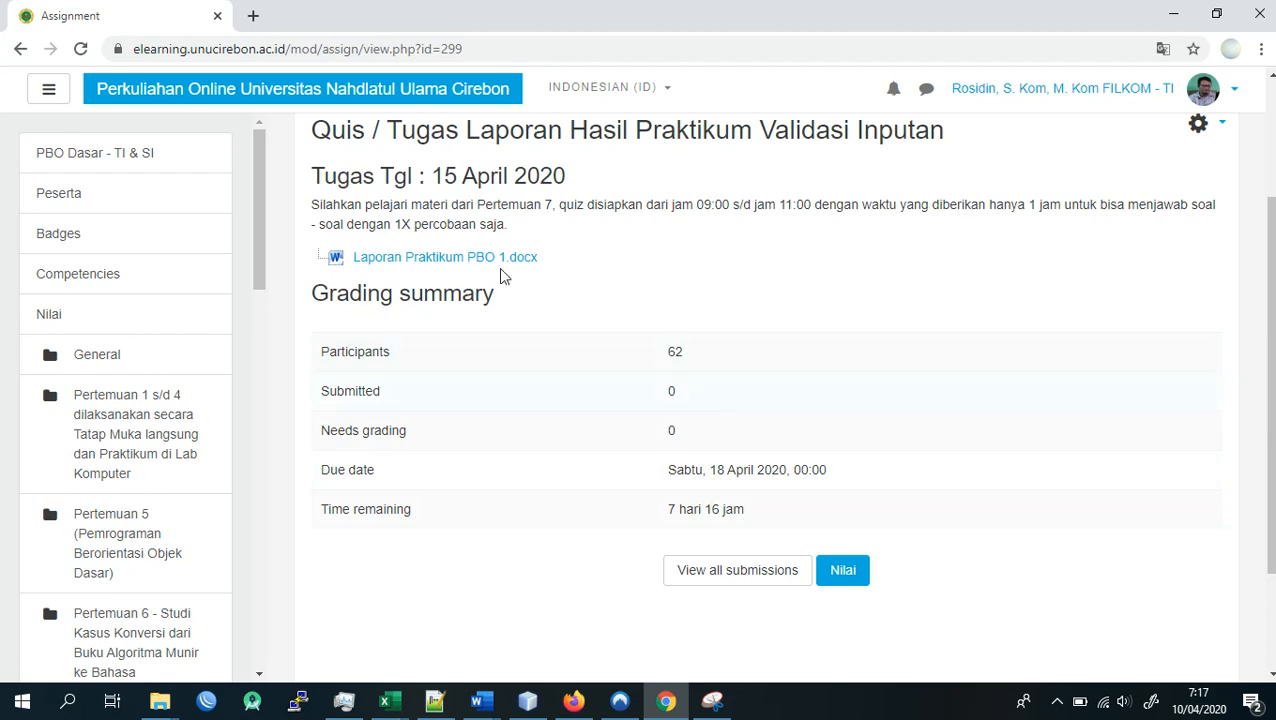
- Return to the course's General section and check the assignment's description under Quiz / Tugas Laporan Hasil Praktikum
left_click(127, 357)
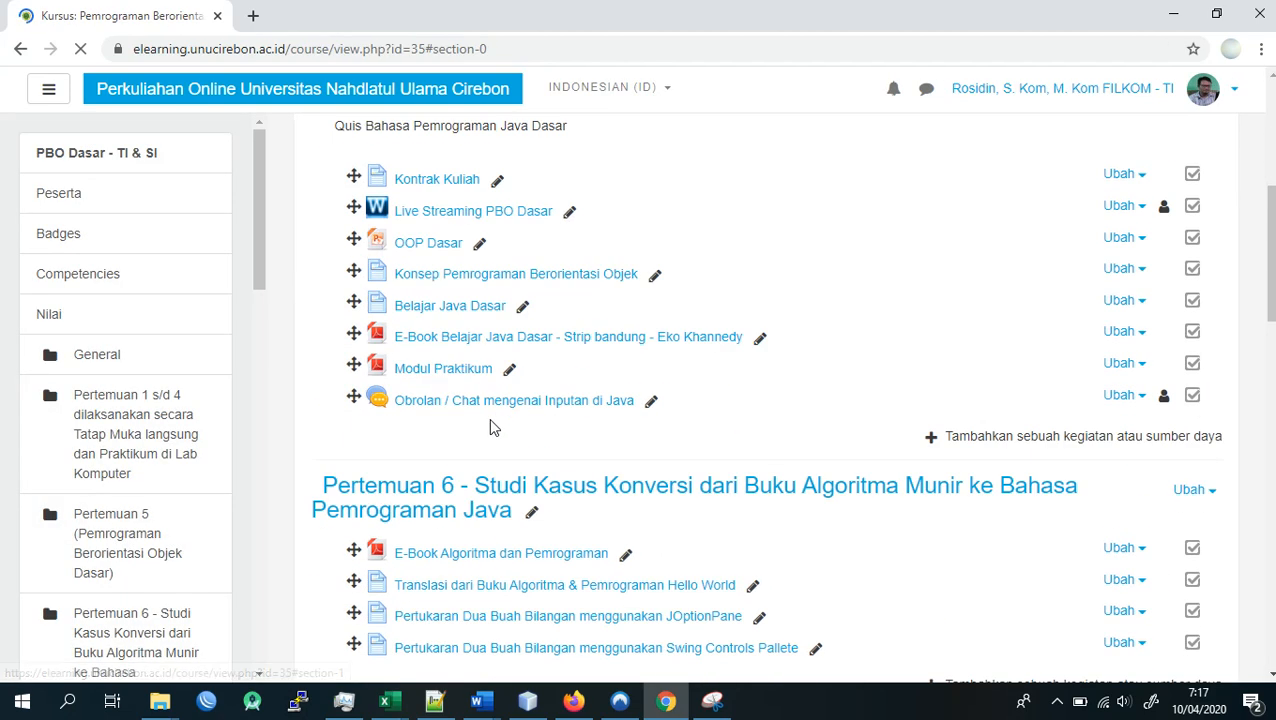
scroll(540, 443, "down", 4)
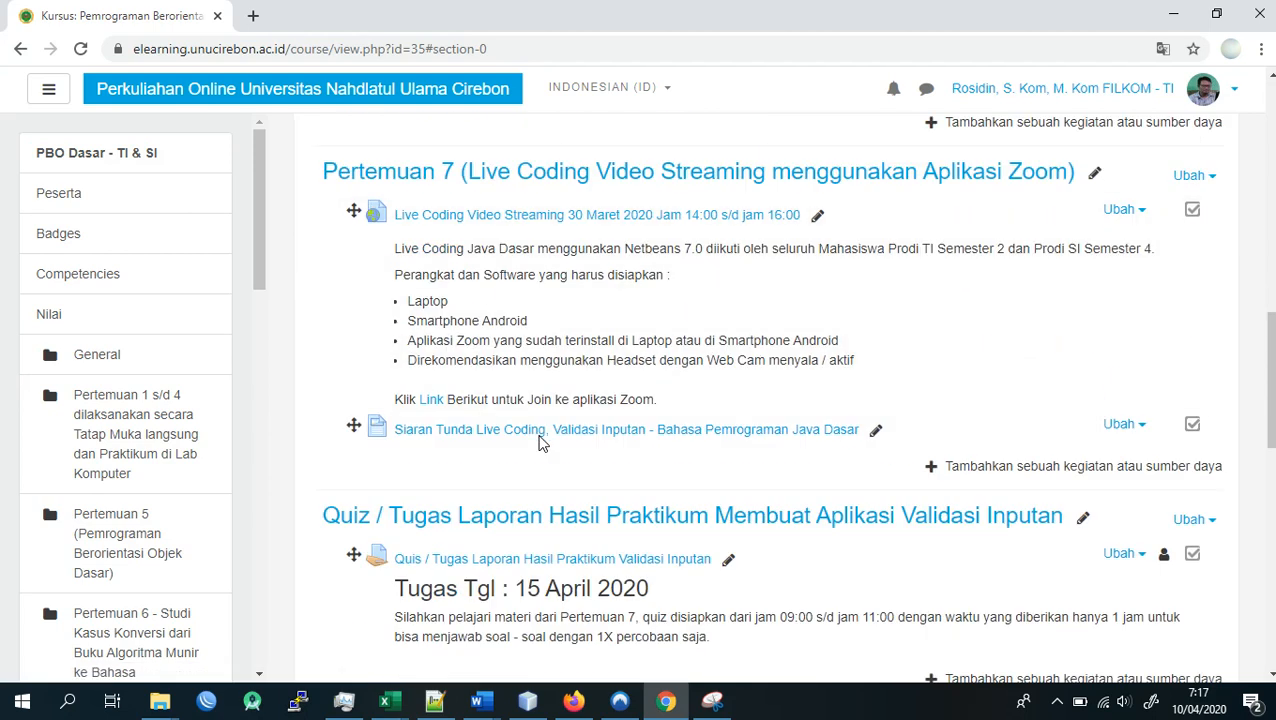
scroll(542, 433, "down", 2)
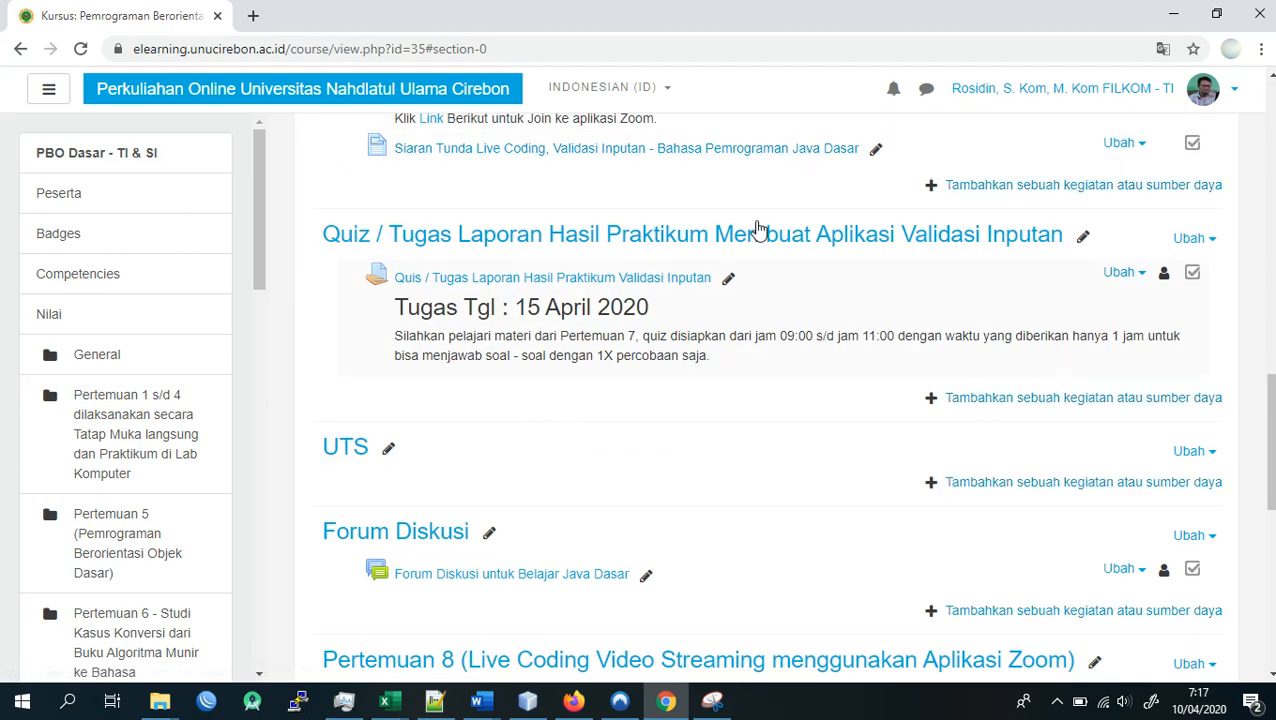
scroll(1219, 279, "up", 12)
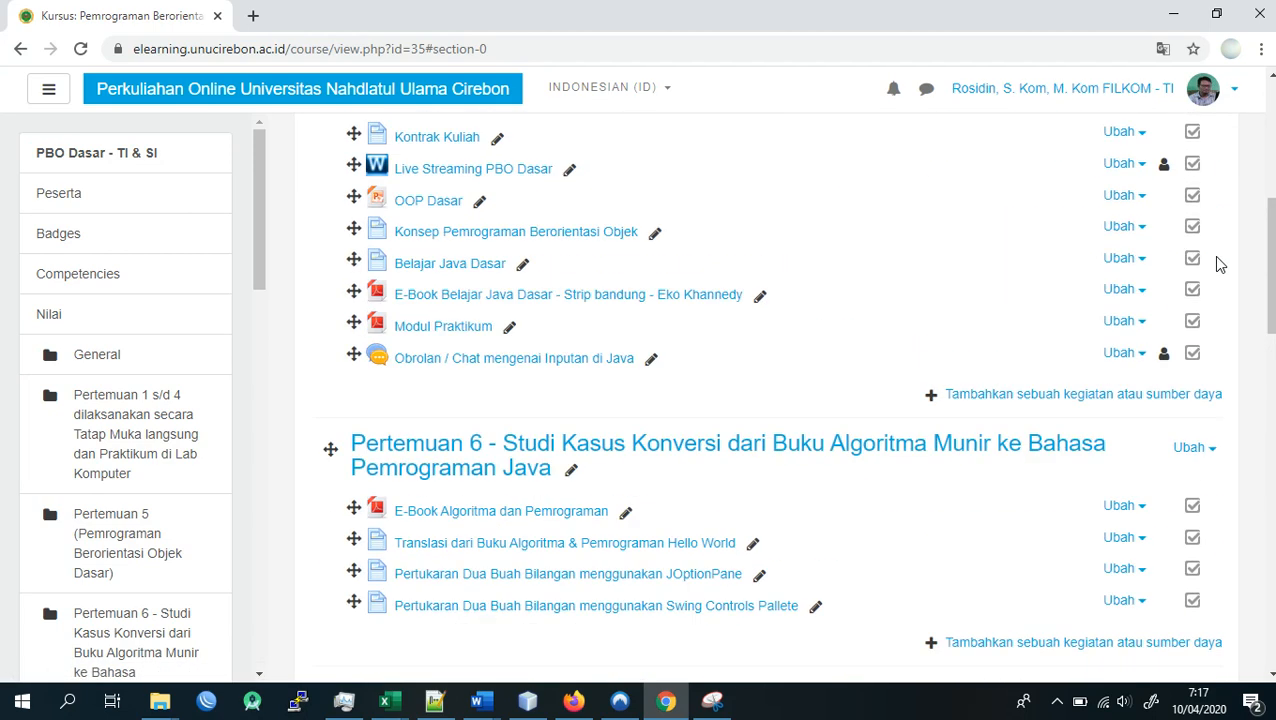
- Turn off the course's editing mode and look through the course page as it is displayed without editing controls
left_click(1219, 163)
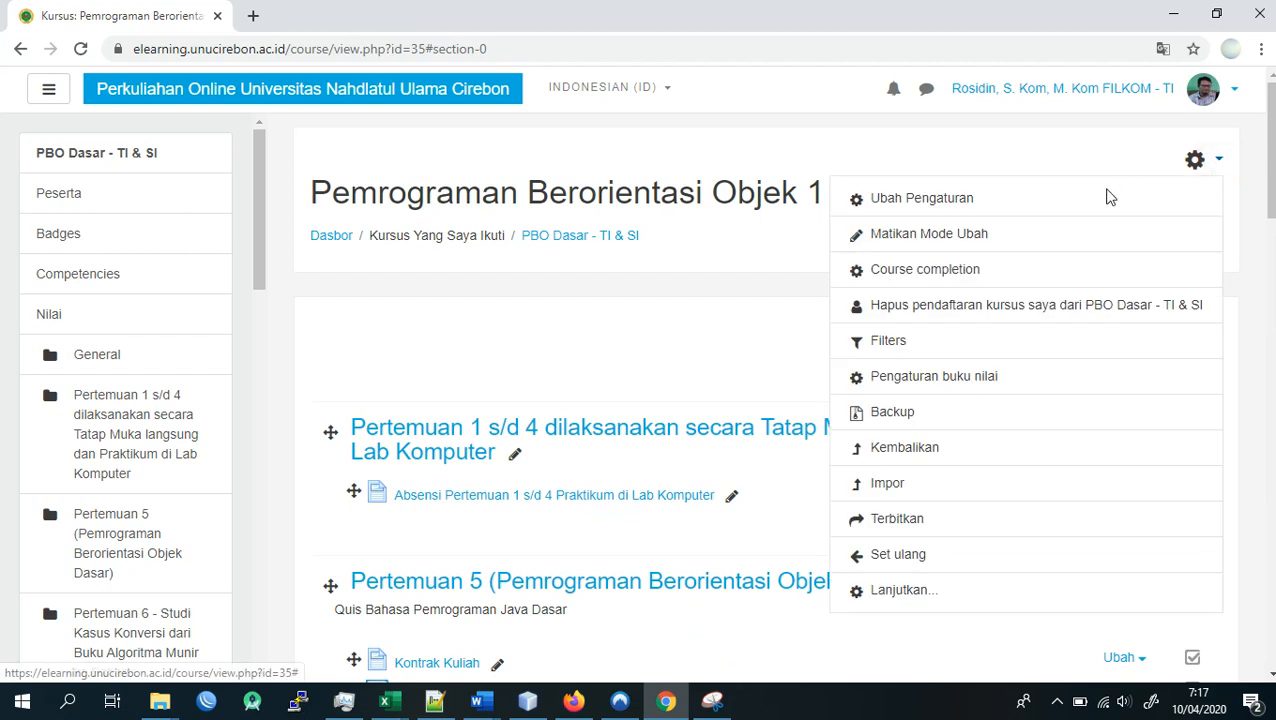
left_click(965, 246)
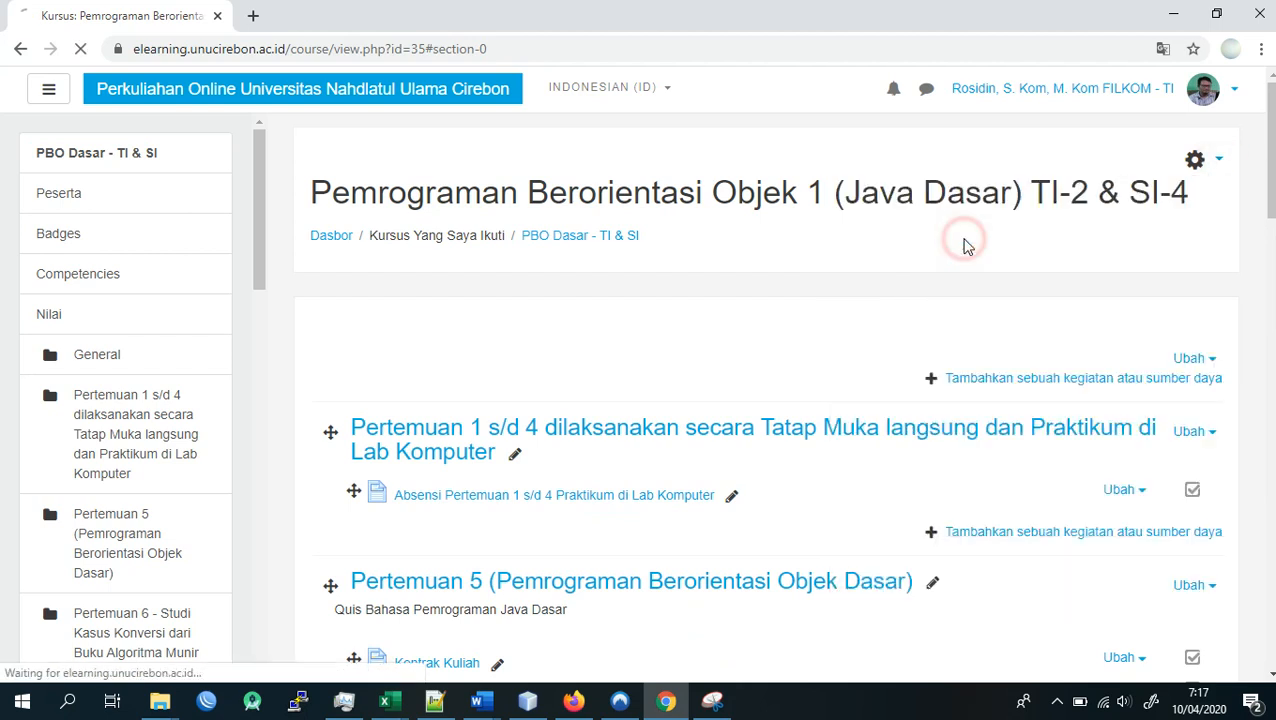
scroll(510, 480, "down", 3)
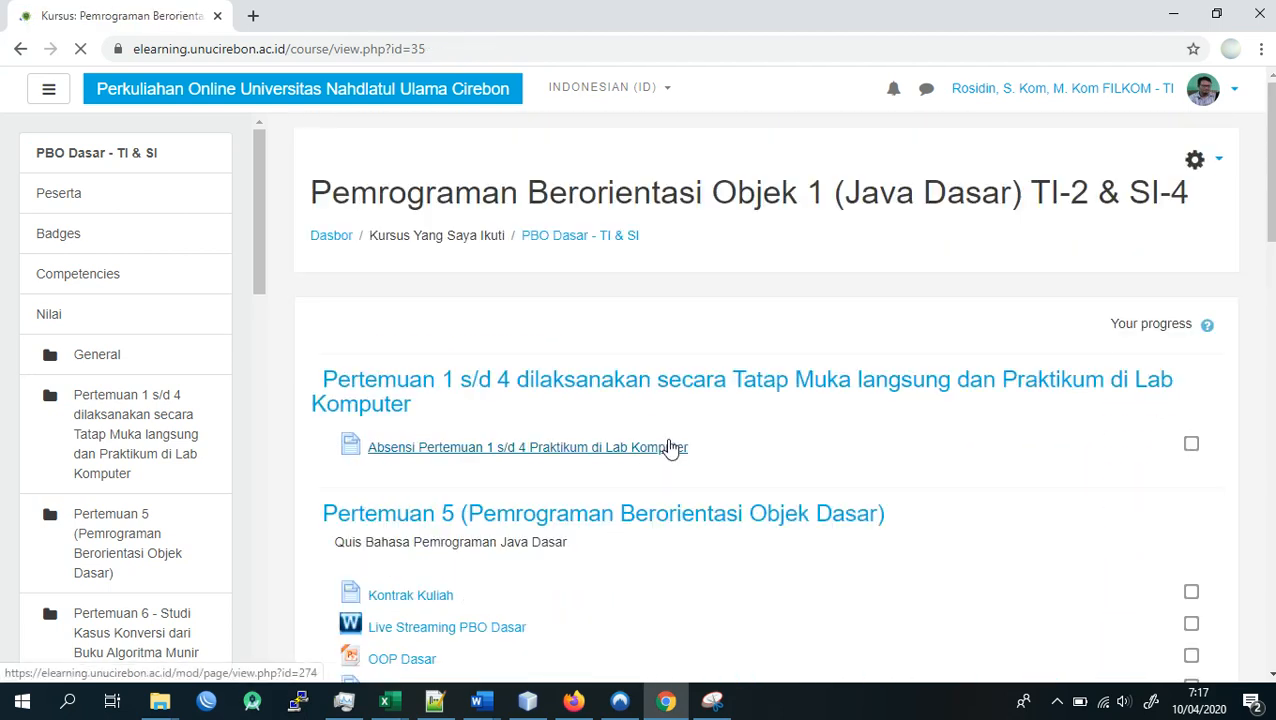
scroll(690, 455, "down", 6)
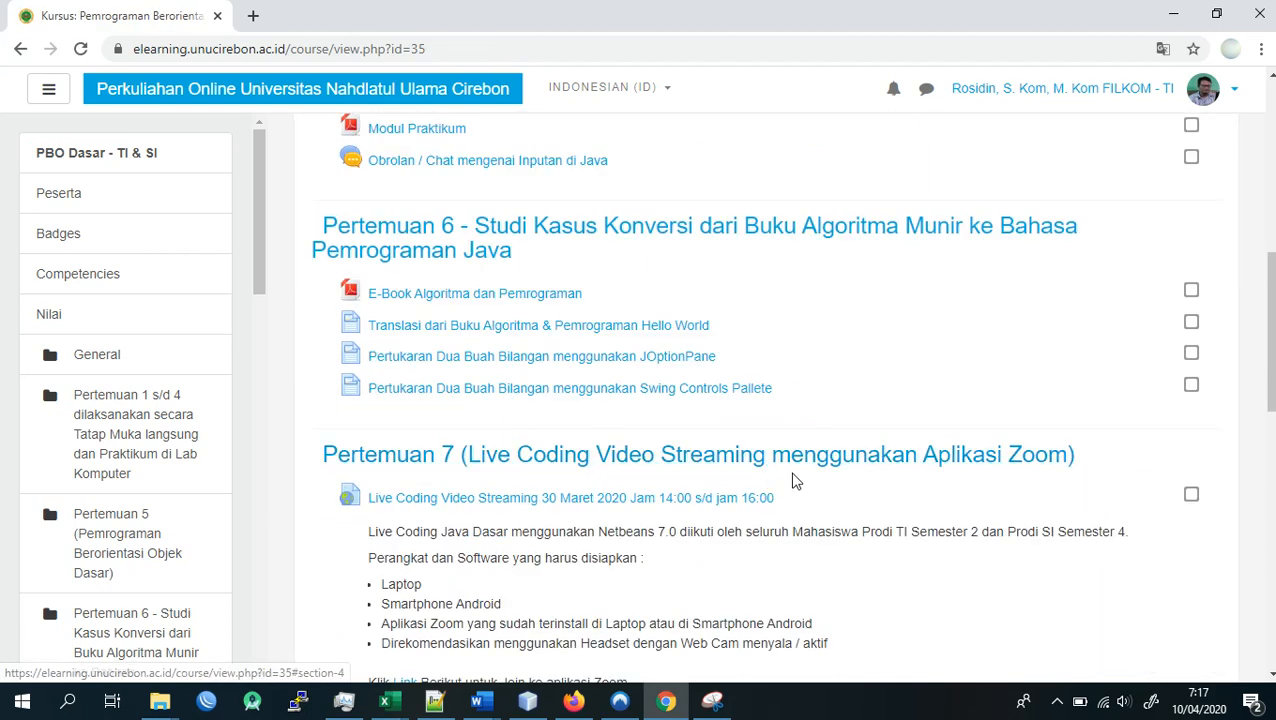
- Log out of the lecturer's e-learning account
scroll(792, 478, "up", 6)
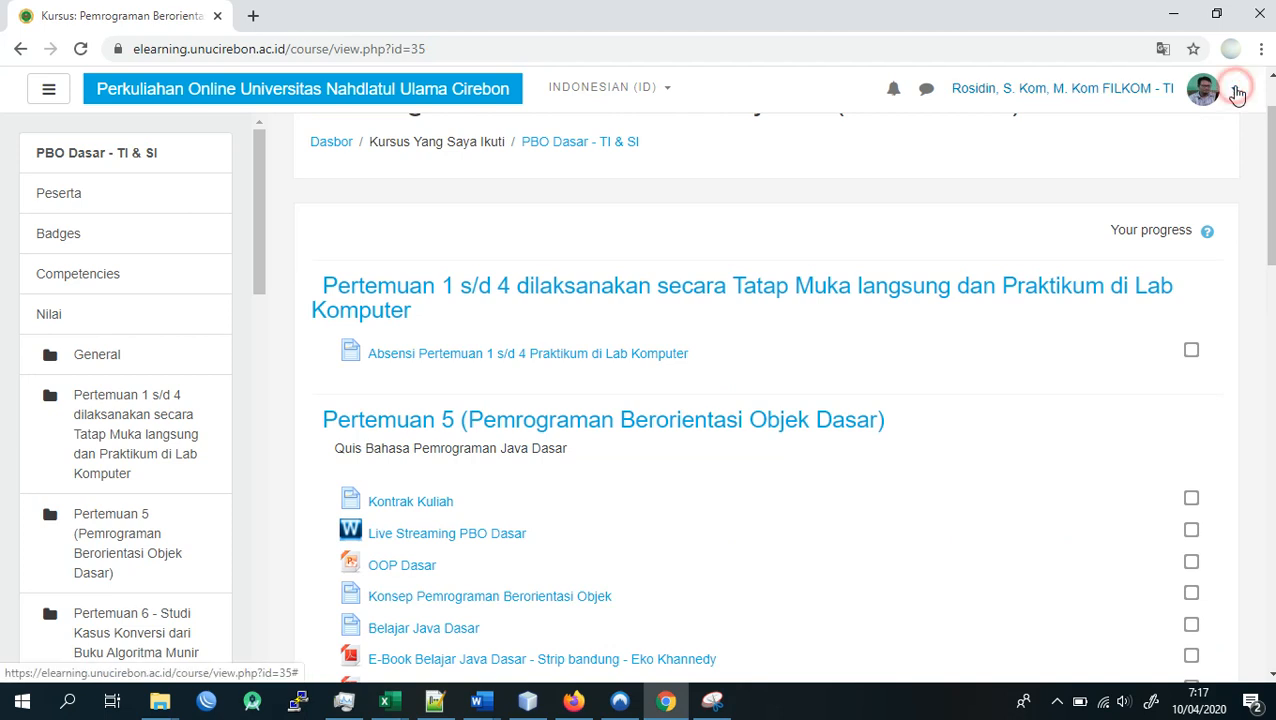
left_click(1236, 91)
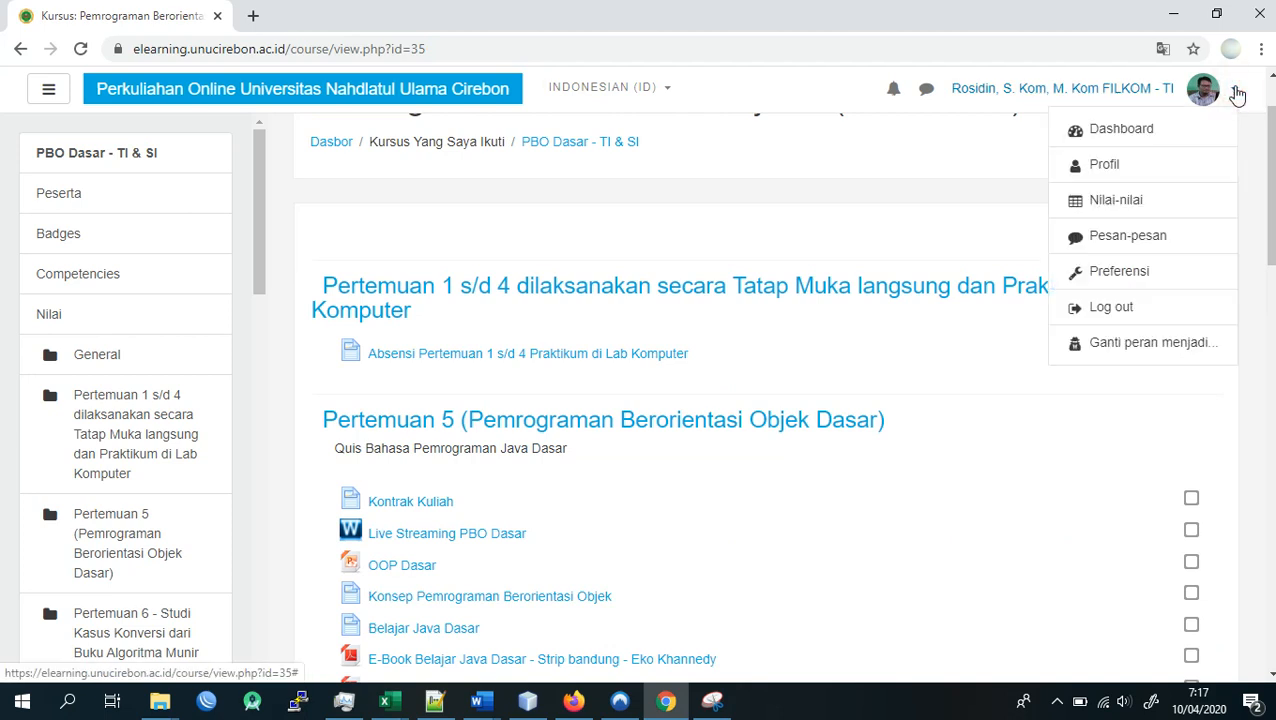
left_click(1113, 308)
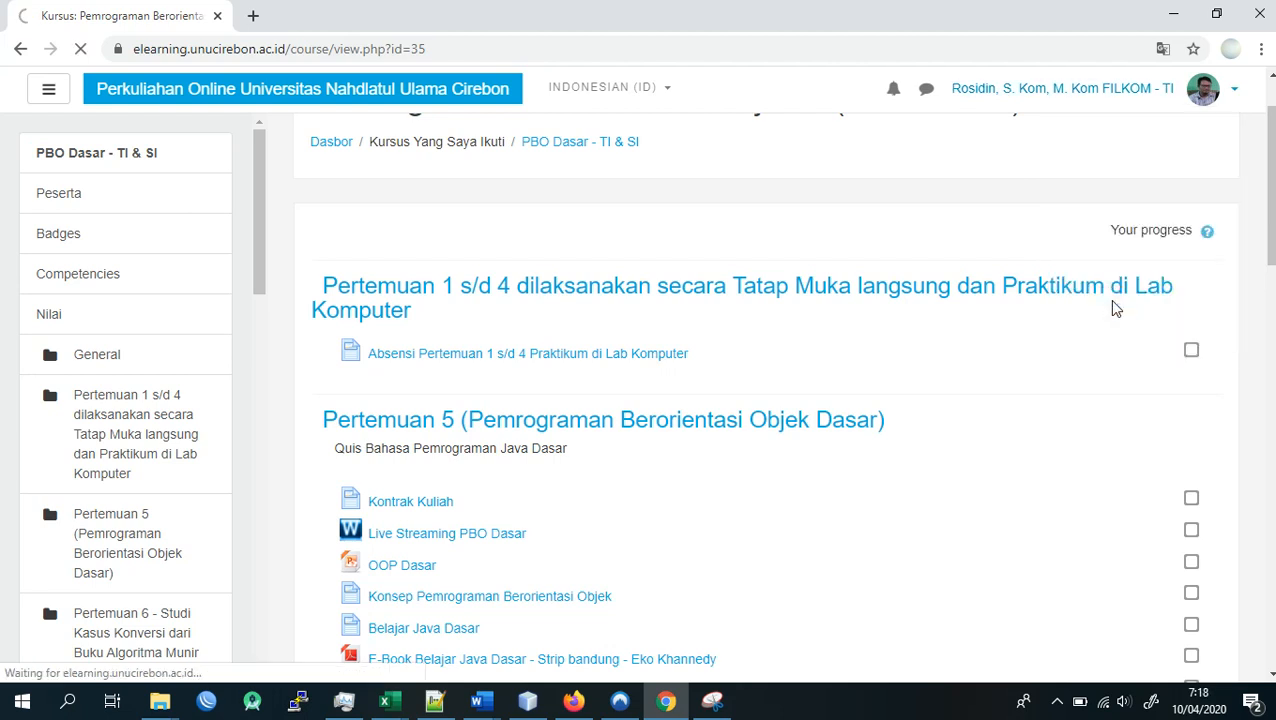